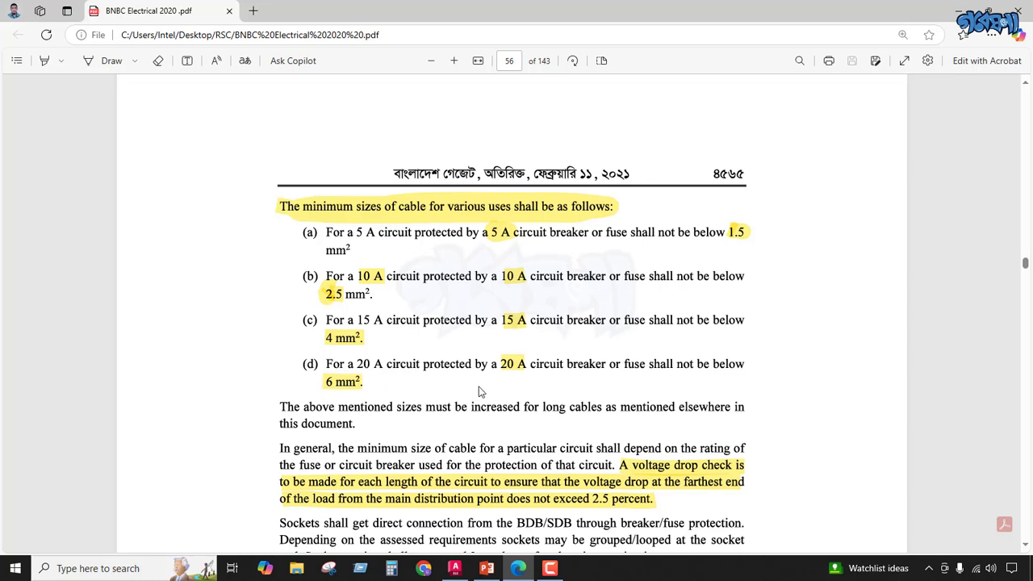
# Find the Appendix B tables relating to conductor sizes near the end of the BNBC Electrical 2020 PDF.
pyautogui.scroll(1, 598, 405)
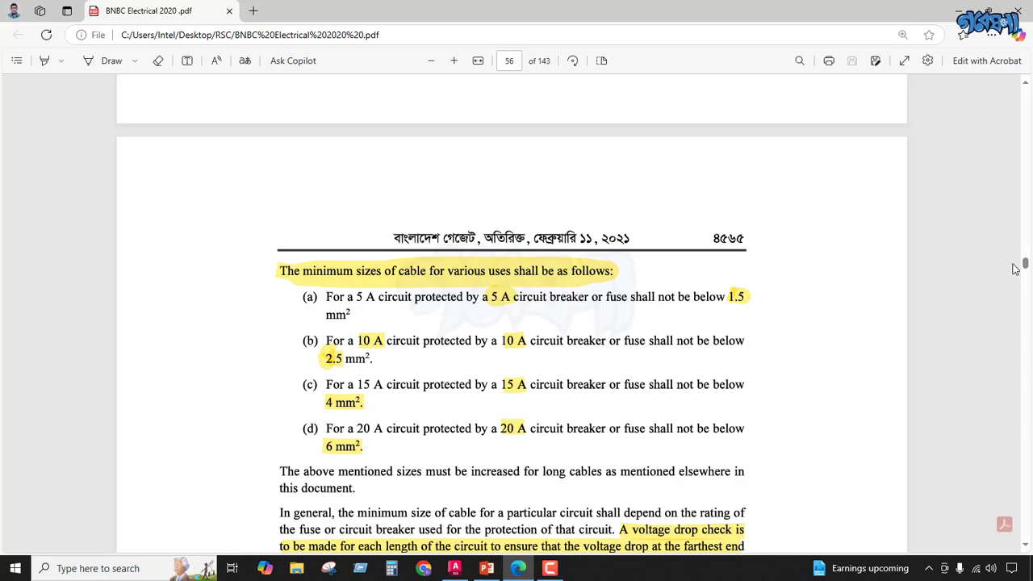
pyautogui.moveTo(1025, 263); pyautogui.dragTo(1031, 536)
pyautogui.scroll(-8, 568, 427)
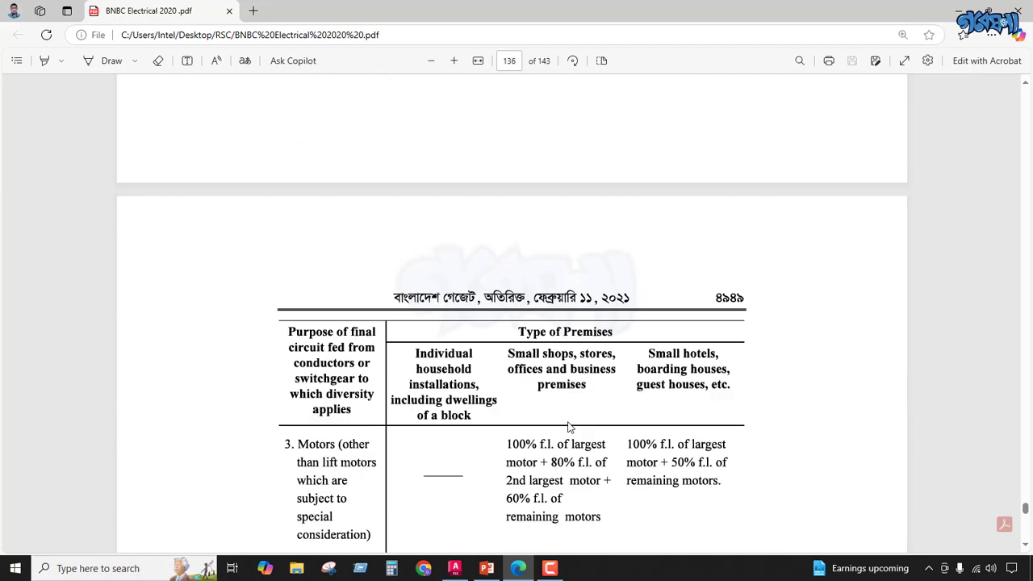
pyautogui.scroll(-5, 568, 427)
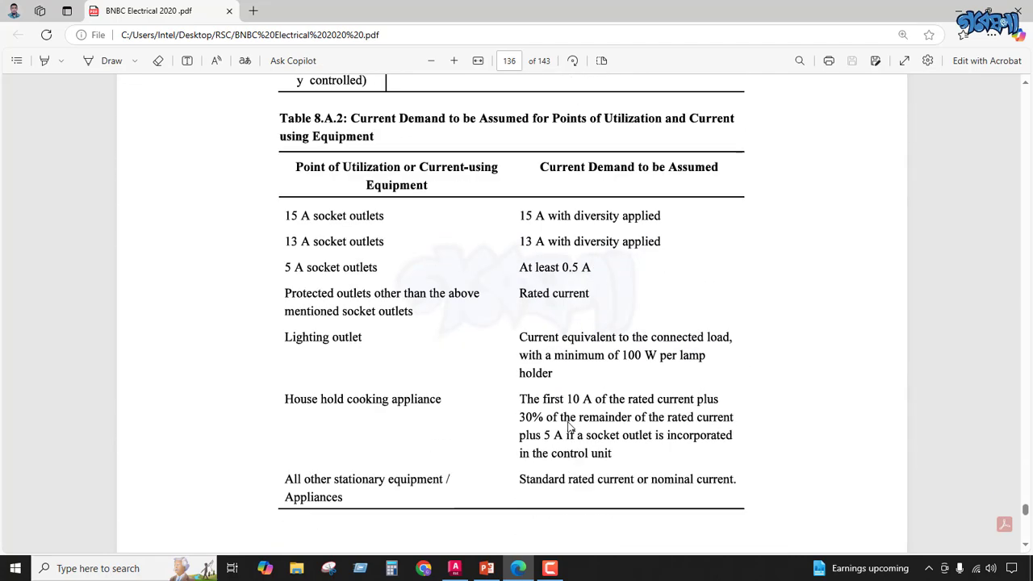
pyautogui.scroll(8, 554, 429)
pyautogui.scroll(6, 547, 391)
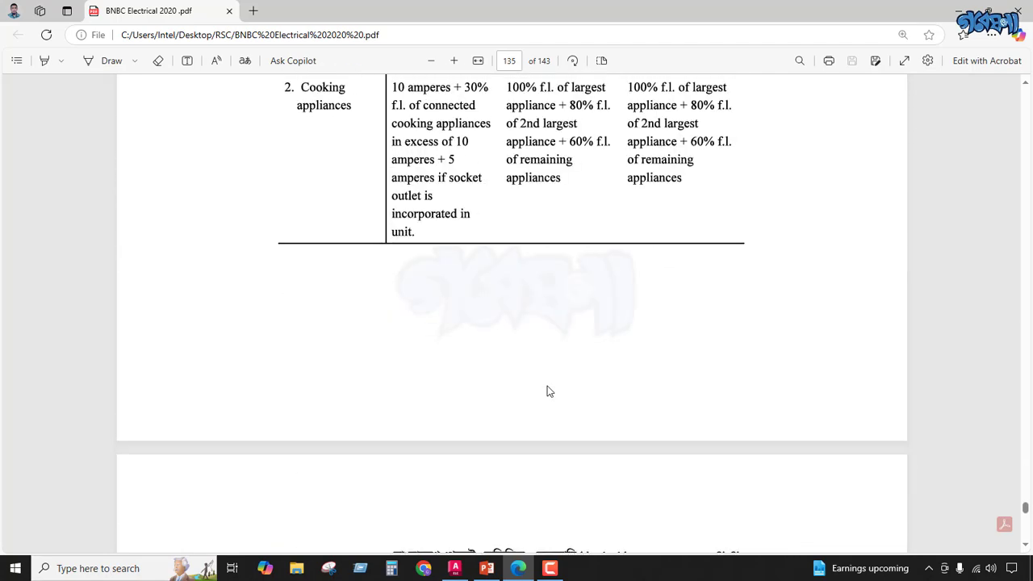
pyautogui.scroll(-8, 548, 391)
pyautogui.scroll(-12, 549, 391)
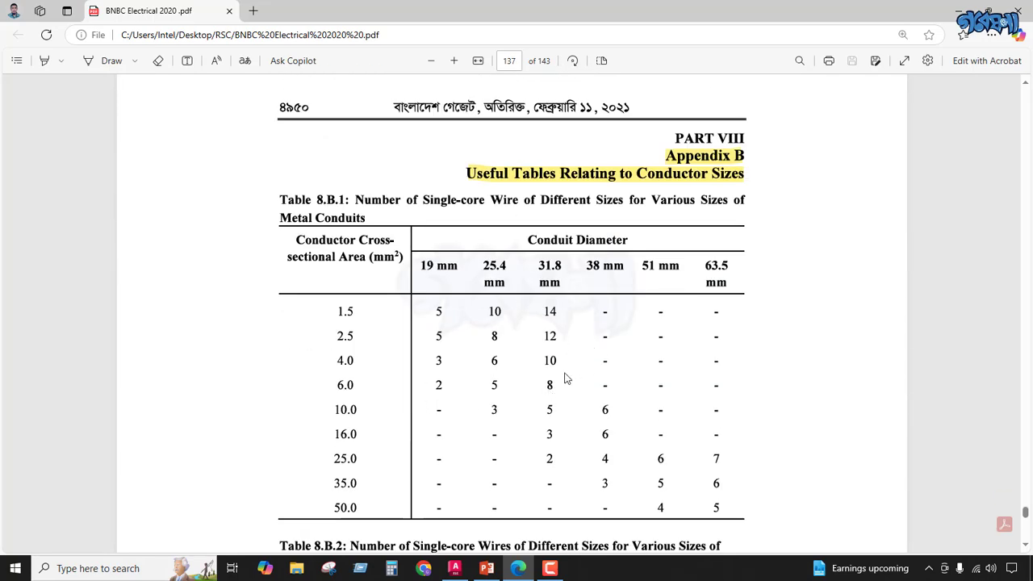
# Examine Tables 8.B.1 and 8.B.2 for the number of single-core wires allowed in metal and PVC conduits.
pyautogui.scroll(-1, 532, 376)
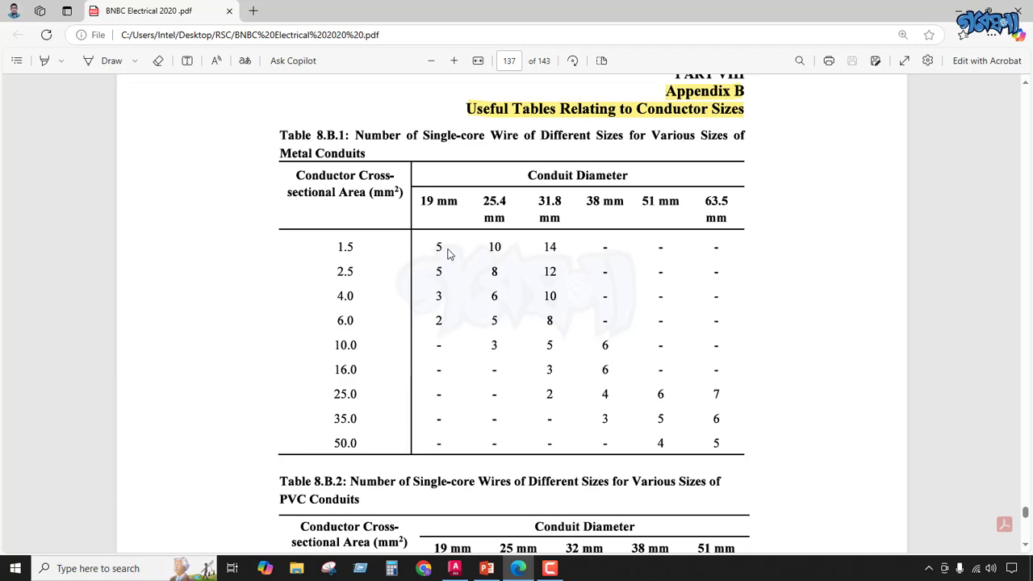
pyautogui.scroll(-1, 452, 246)
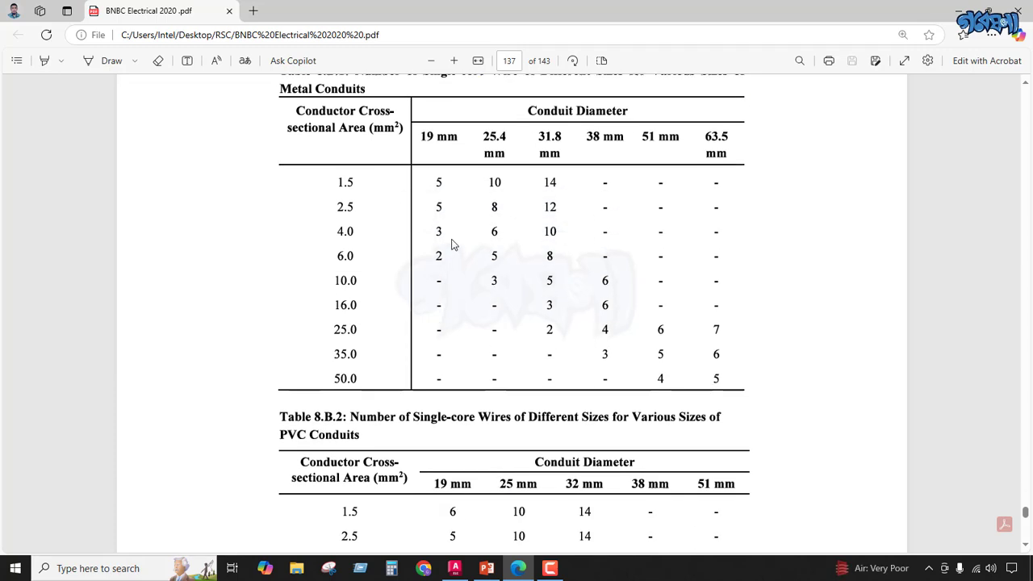
pyautogui.scroll(2, 453, 242)
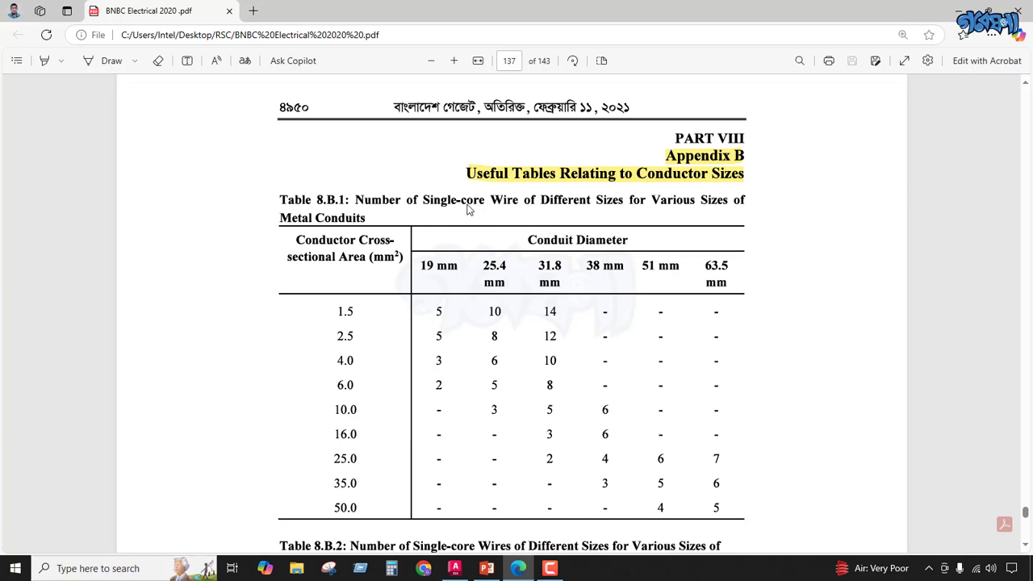
pyautogui.scroll(-4, 468, 208)
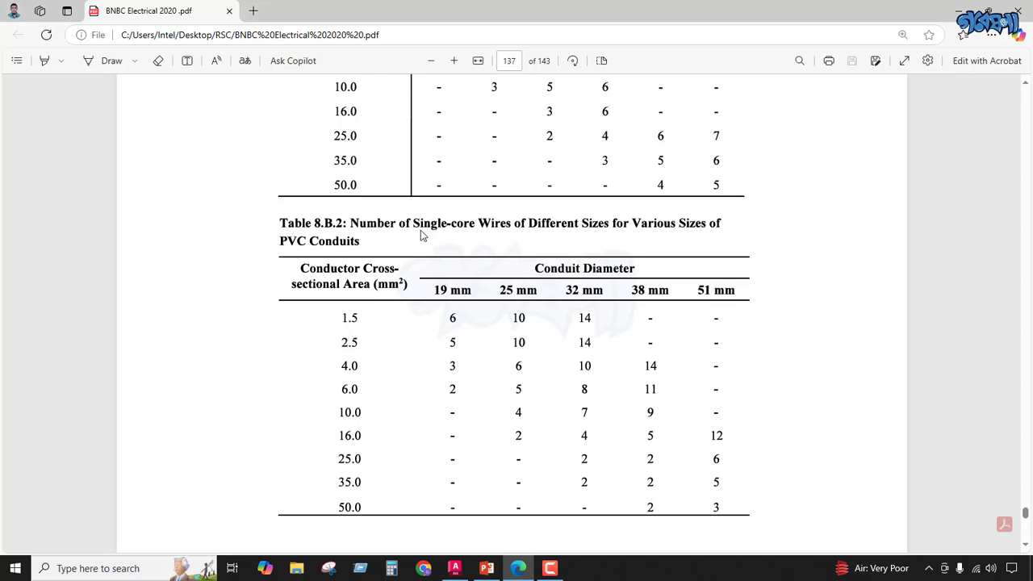
pyautogui.scroll(5, 496, 239)
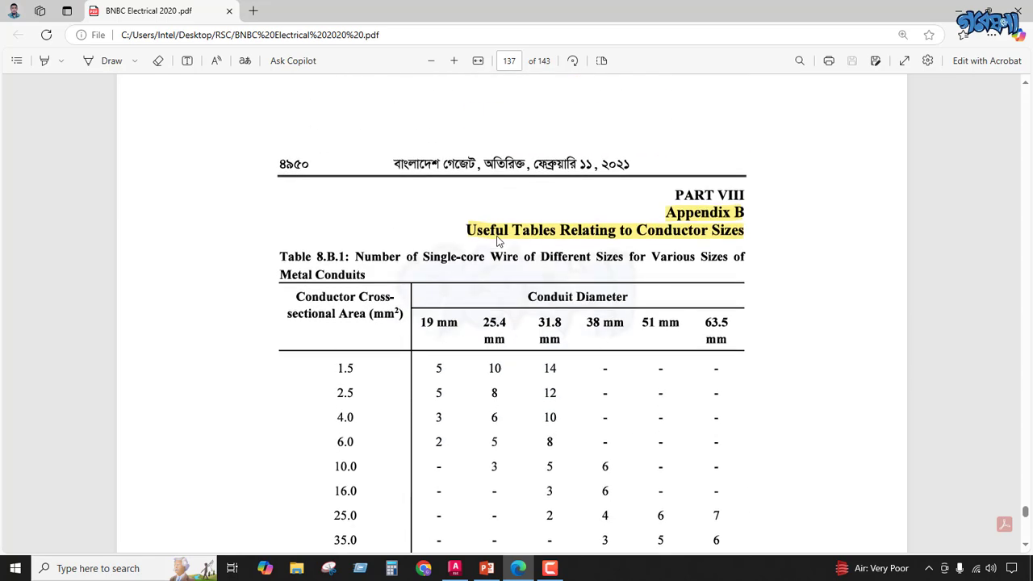
pyautogui.scroll(1, 499, 242)
pyautogui.scroll(-1, 598, 320)
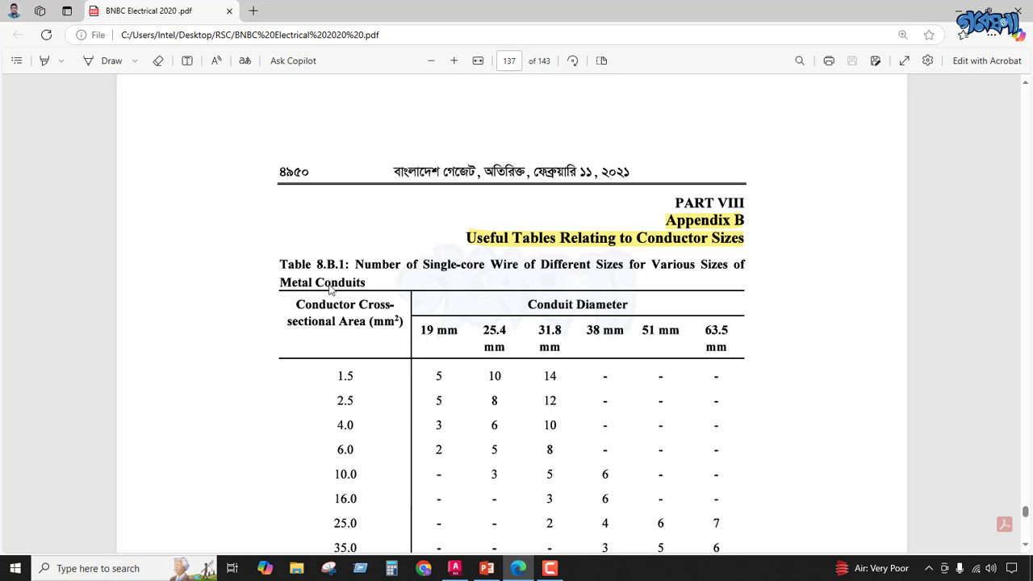
pyautogui.scroll(-1, 334, 289)
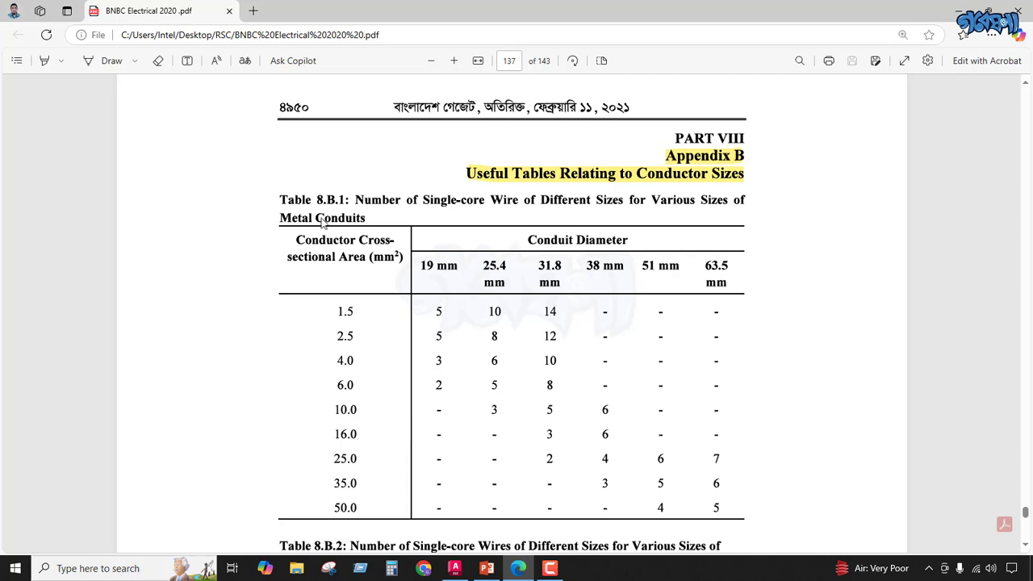
pyautogui.scroll(-1, 354, 226)
pyautogui.scroll(-3, 352, 226)
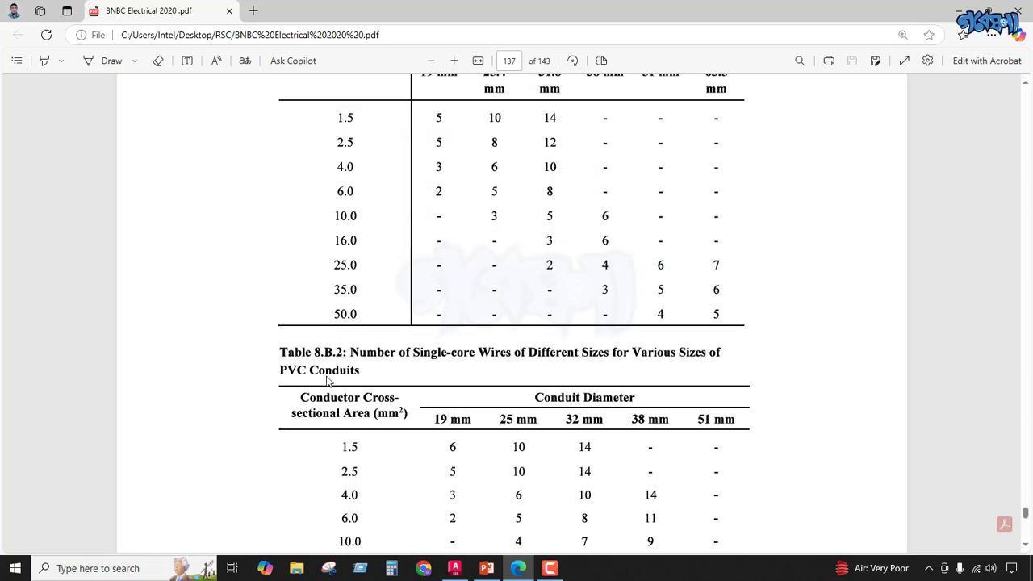
pyautogui.scroll(3, 323, 323)
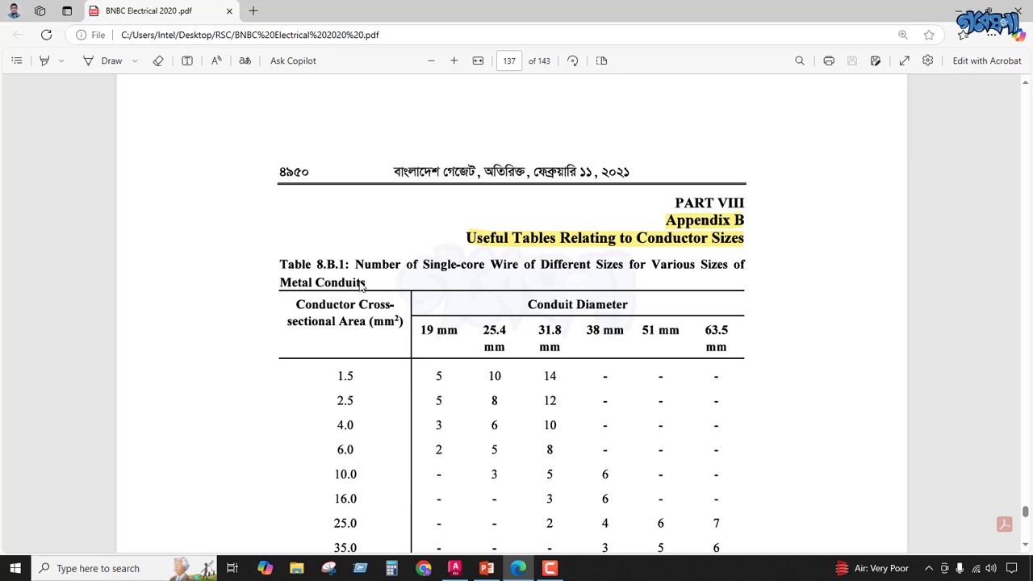
pyautogui.scroll(-1, 361, 286)
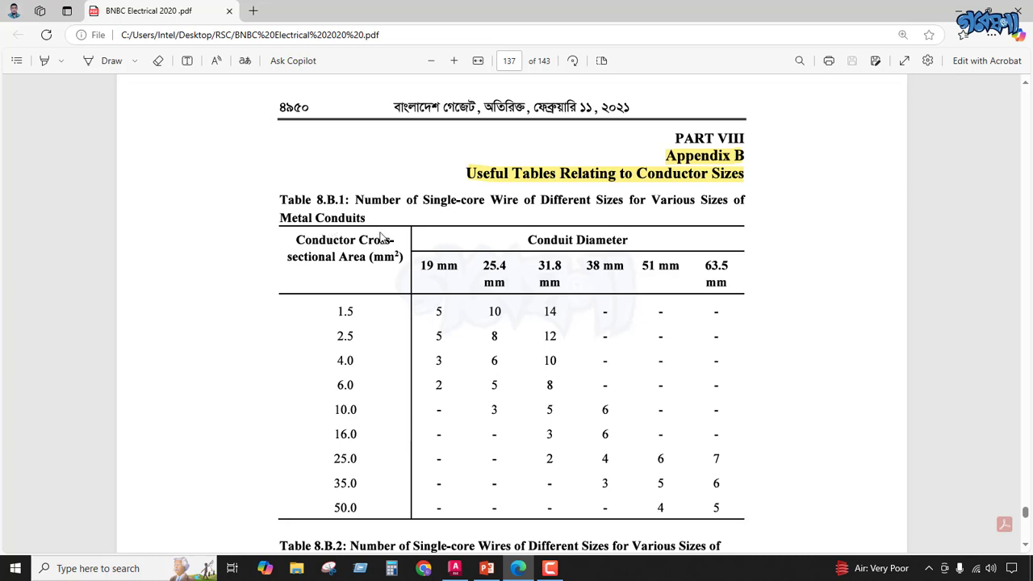
pyautogui.scroll(-5, 381, 236)
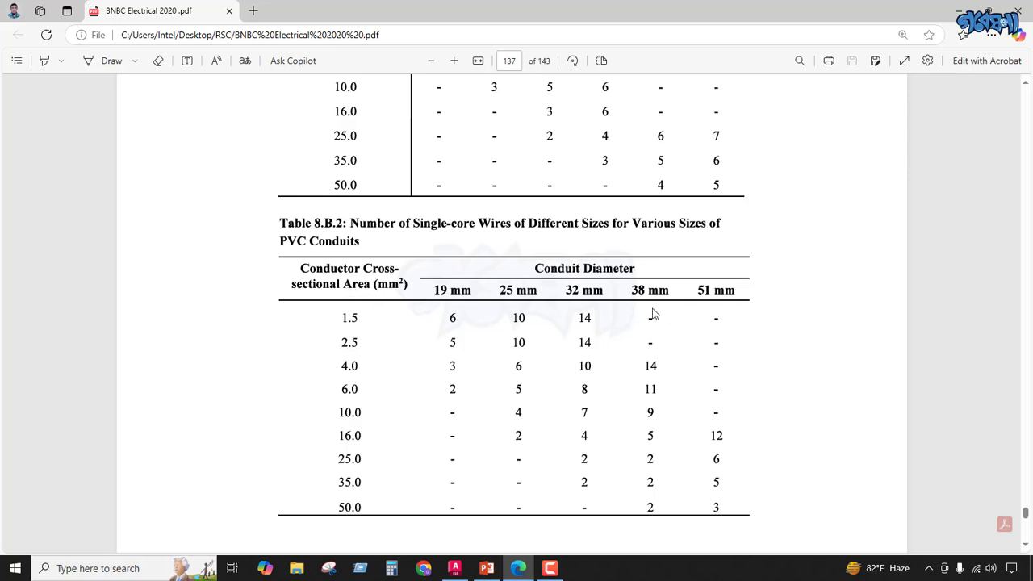
pyautogui.scroll(-1, 663, 317)
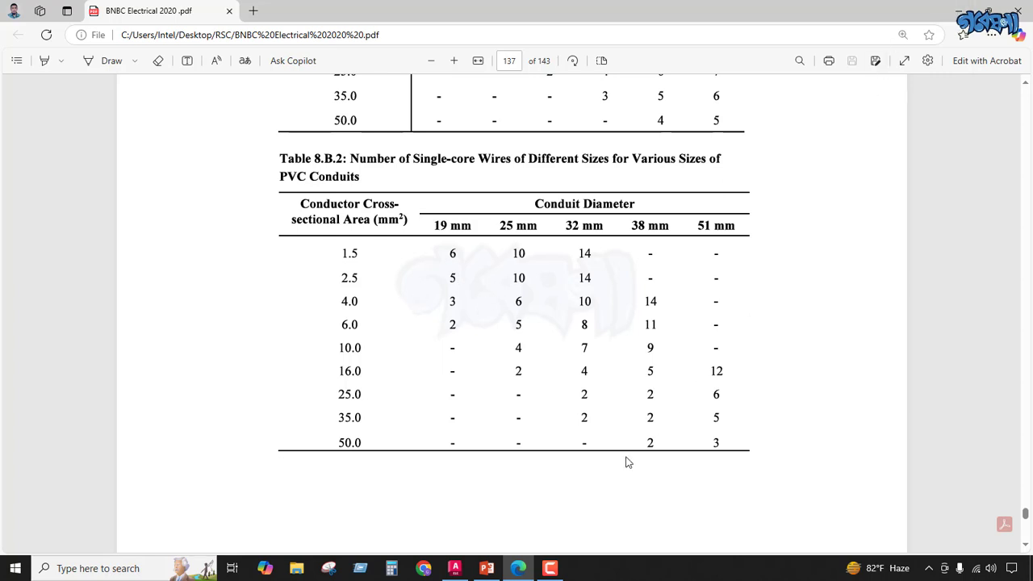
# Switch to the 3hours.dwg house wiring drawing in AutoCAD Electrical and clear any selection.
pyautogui.hotkey('alt', 'Tab')
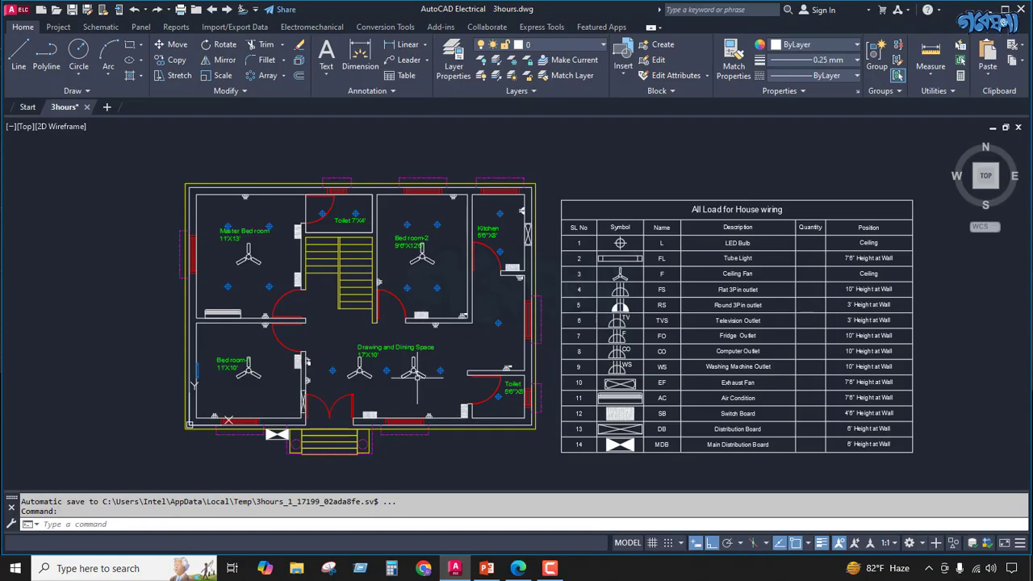
pyautogui.scroll(2, 283, 409)
pyautogui.scroll(-2, 275, 327)
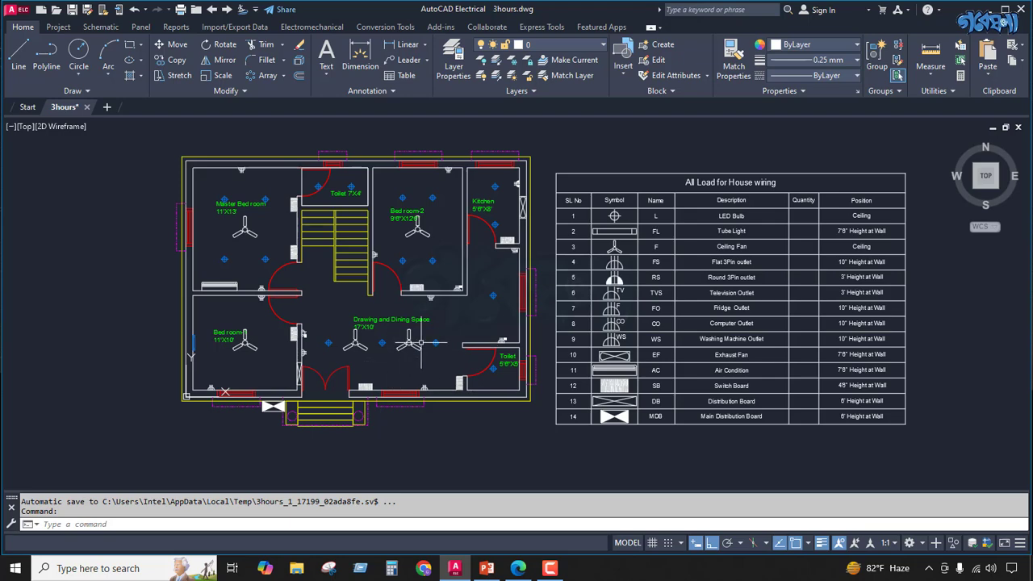
pyautogui.press('Escape')
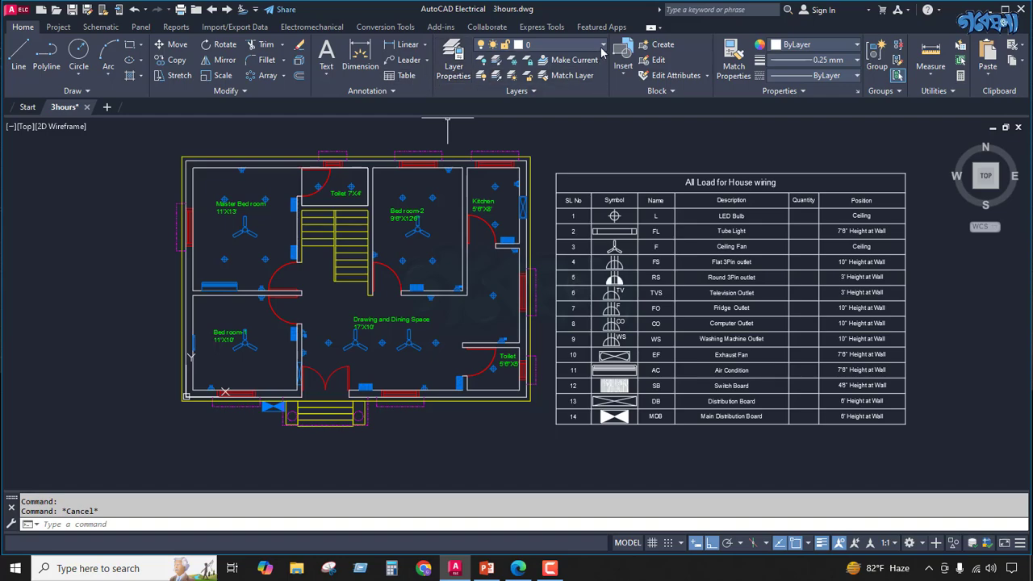
# Insert two rows below the Main Distribution Board row in the All Load for House wiring table.
pyautogui.scroll(5, 614, 424)
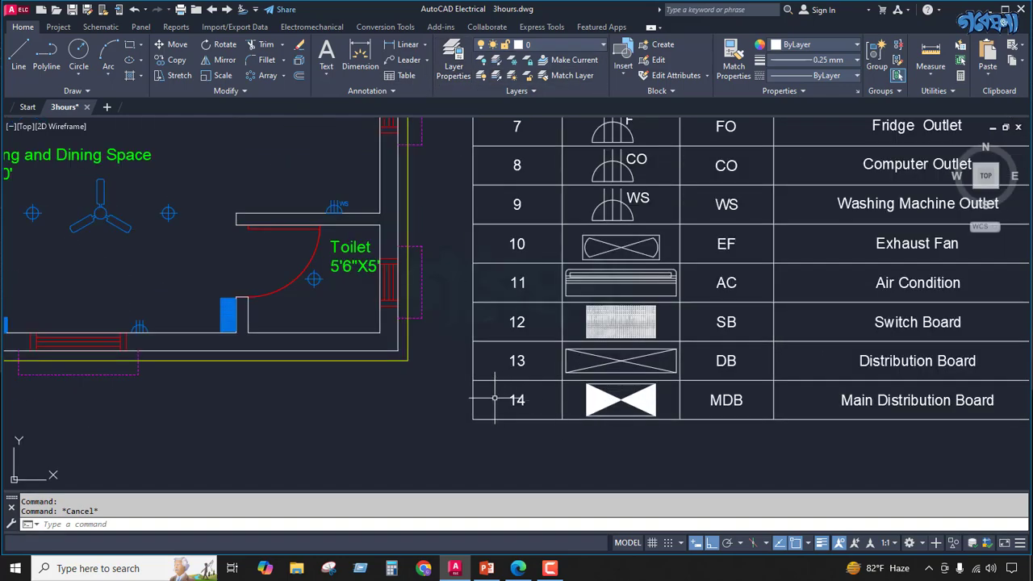
pyautogui.scroll(-5, 609, 399)
pyautogui.click(588, 399)
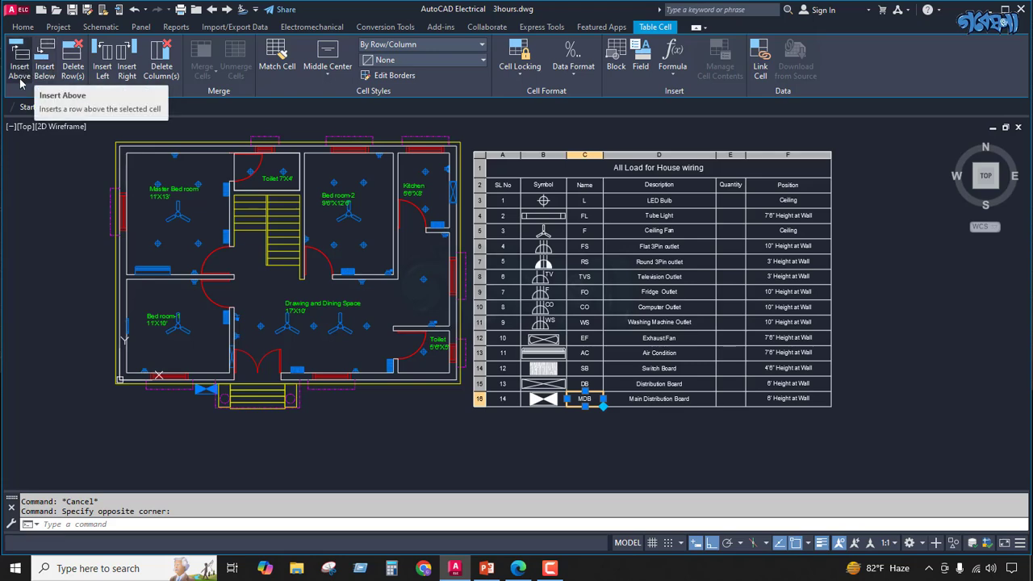
pyautogui.click(46, 63)
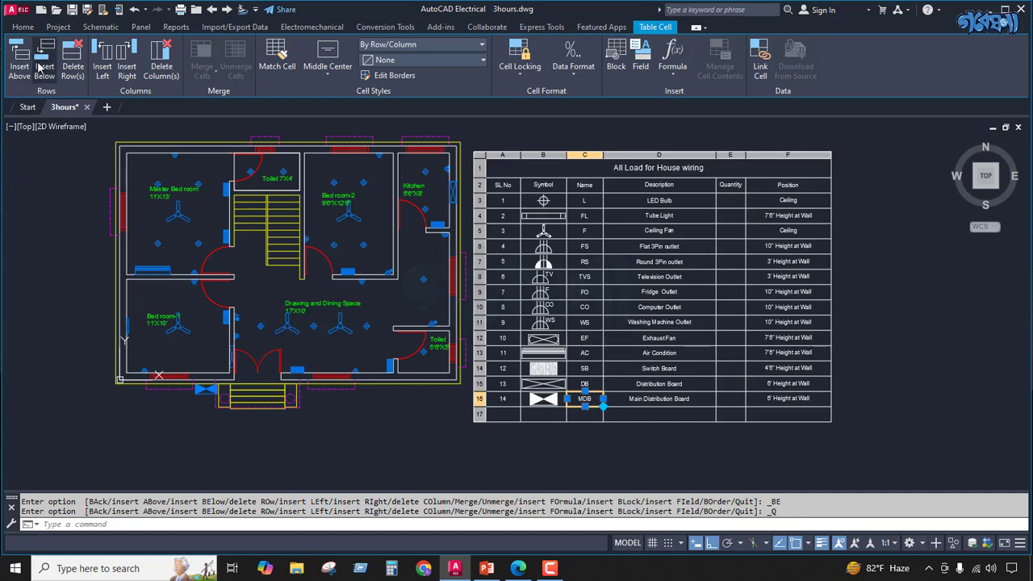
pyautogui.click(44, 63)
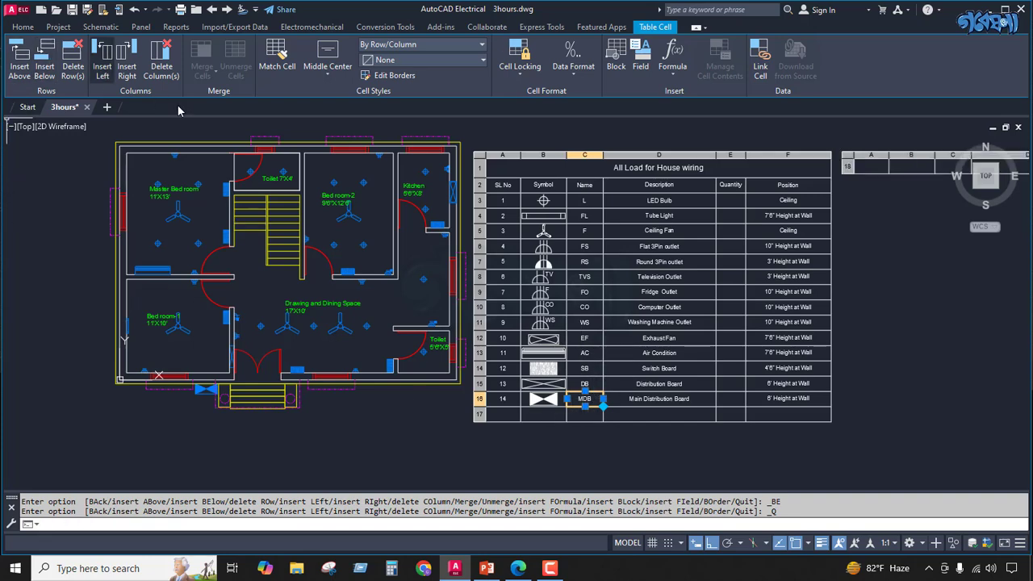
# Stretch the load table's break height downward so both new rows sit in the main table section.
pyautogui.scroll(-2, 611, 328)
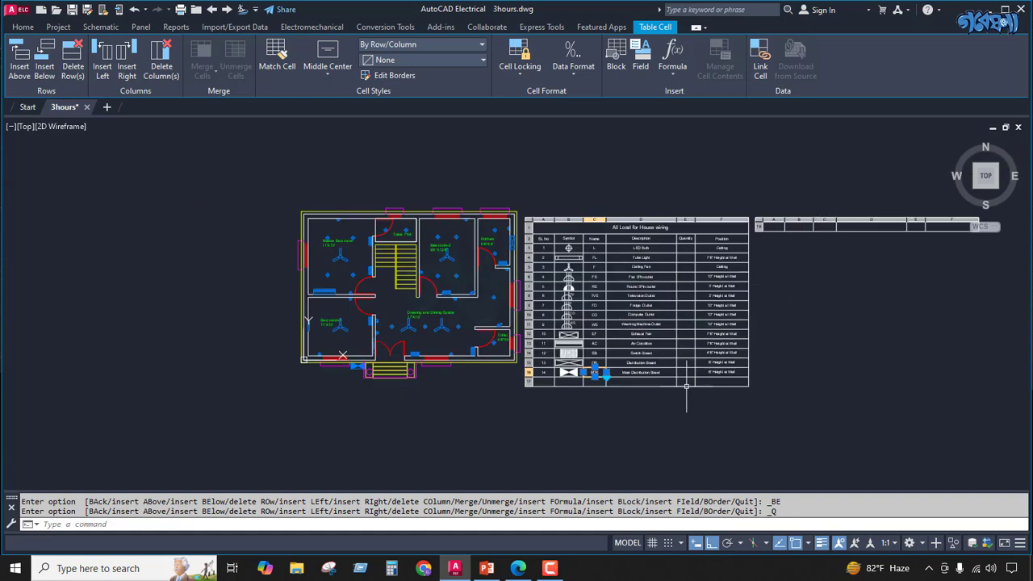
pyautogui.press('Escape')
pyautogui.click(642, 389)
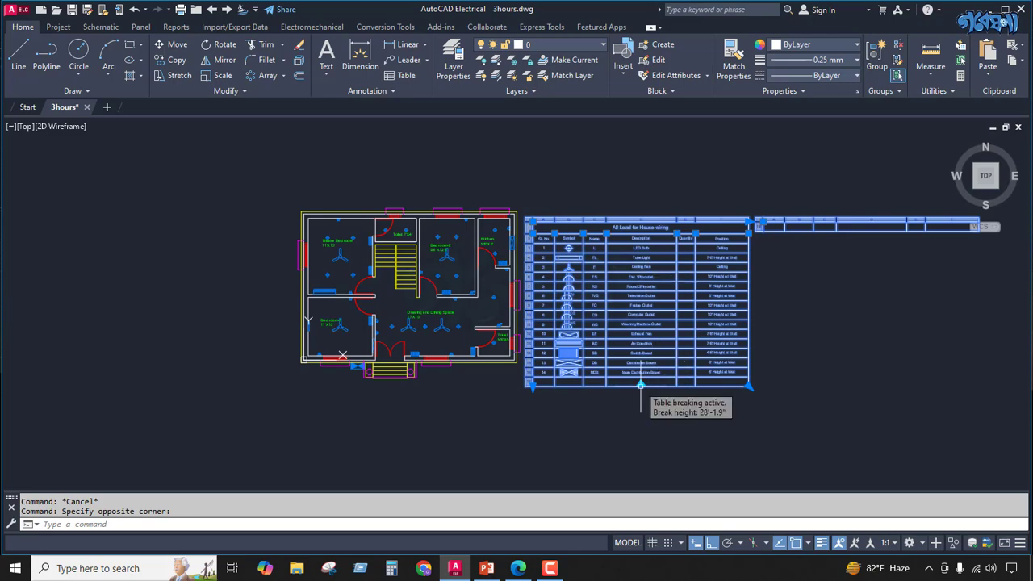
pyautogui.click(641, 384)
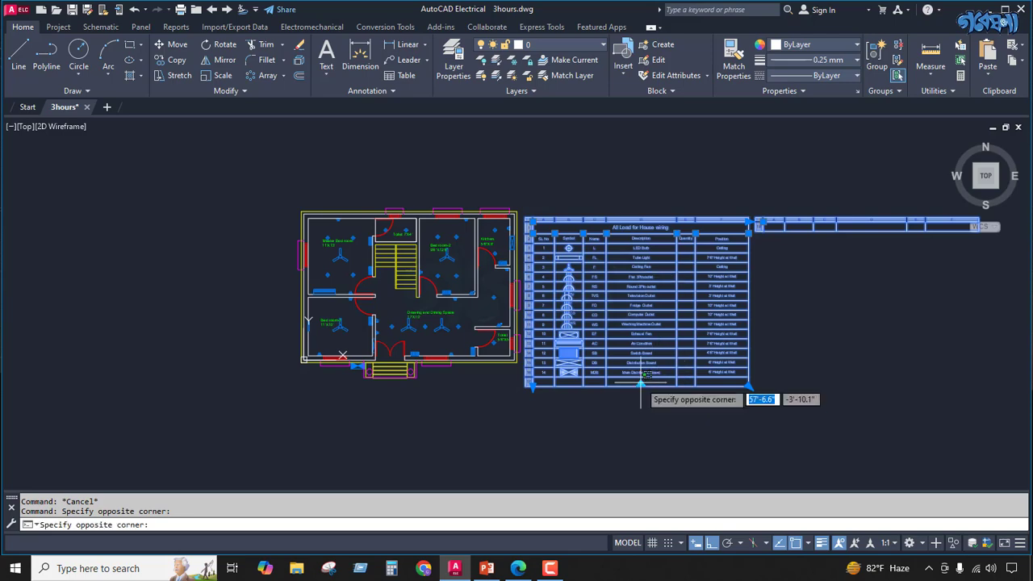
pyautogui.press('Escape')
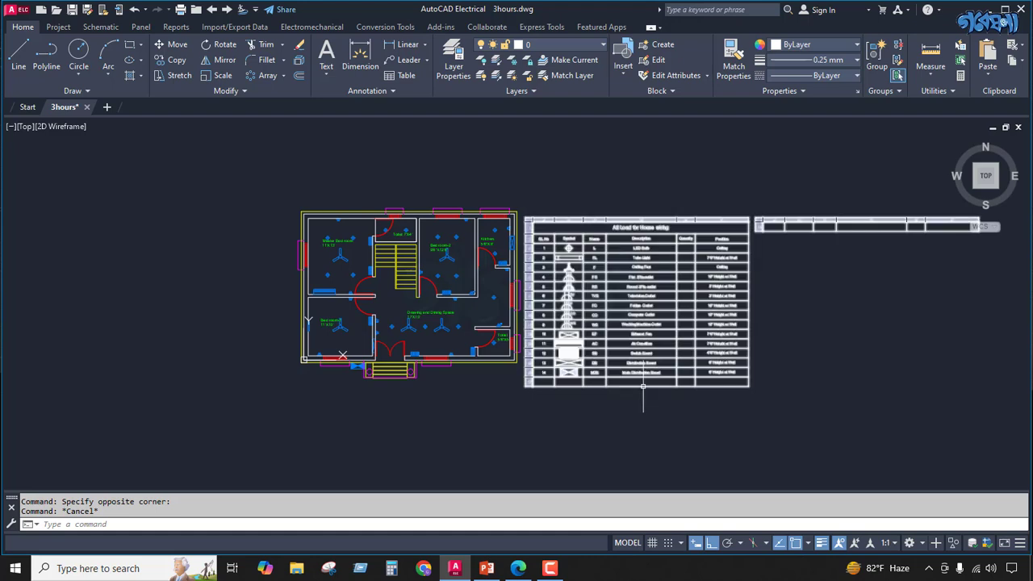
pyautogui.click(641, 386)
pyautogui.click(641, 386)
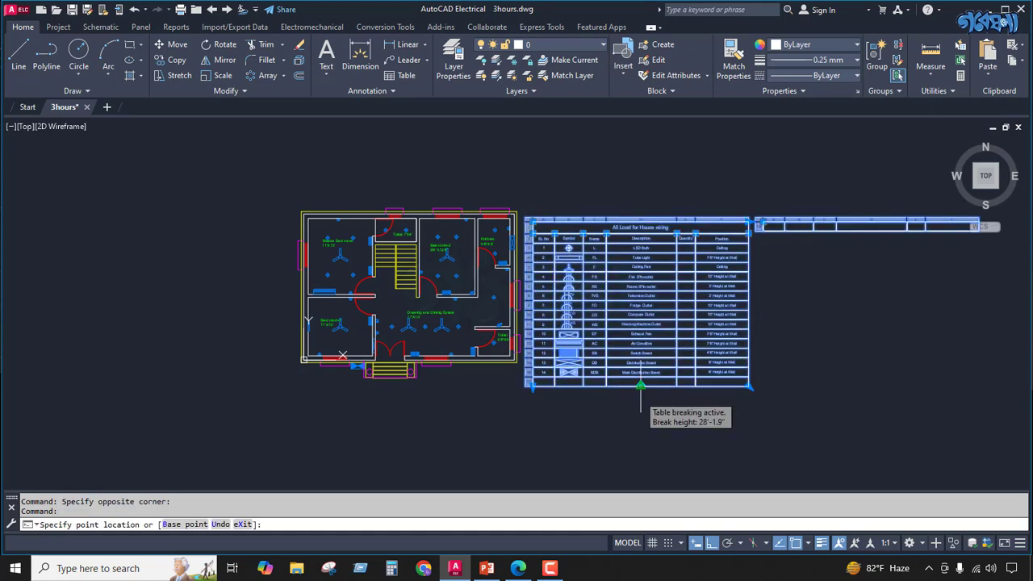
pyautogui.click(637, 407)
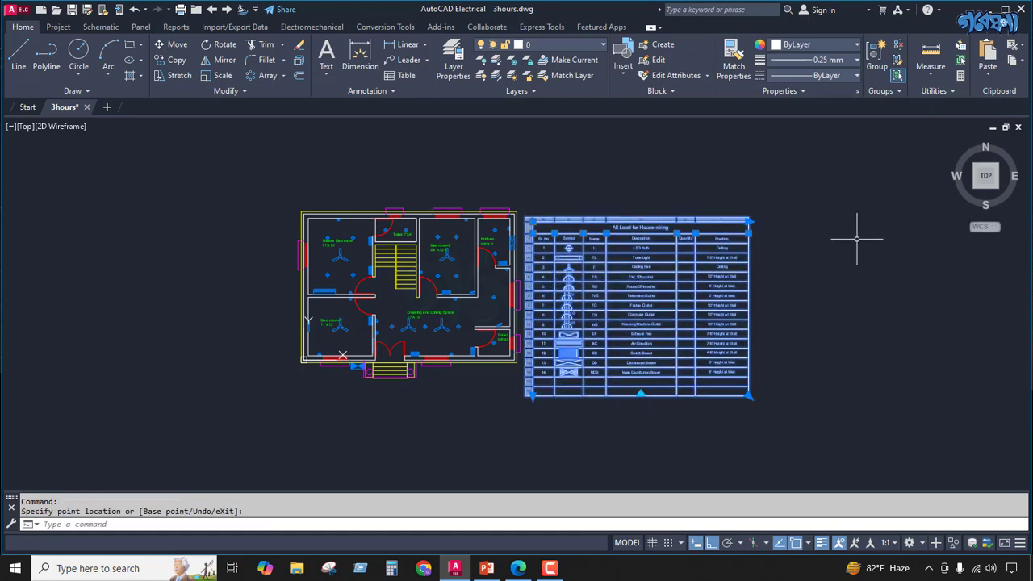
pyautogui.press('Escape')
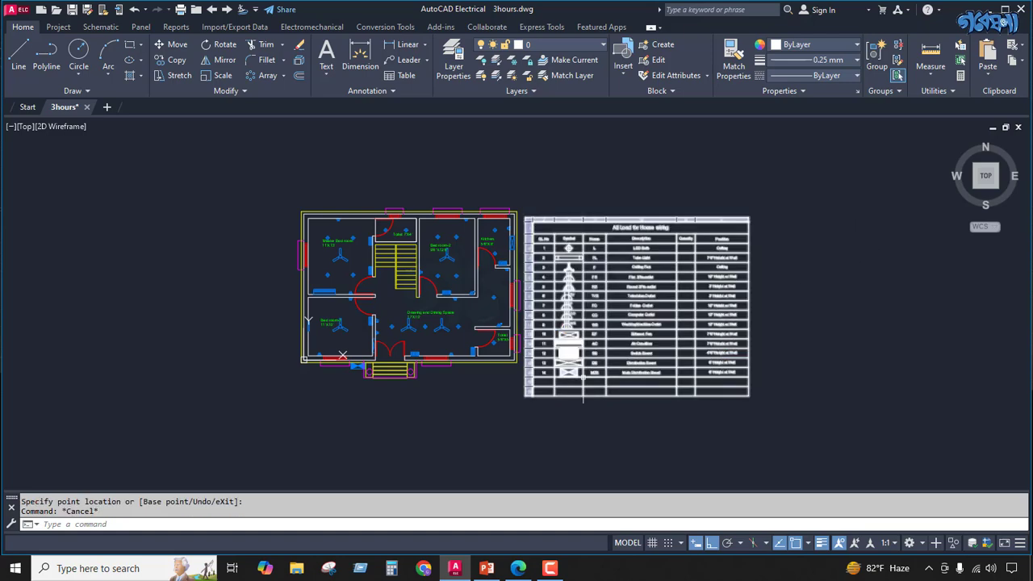
# Enter serial number 15 in the first empty row of the load table.
pyautogui.scroll(6, 561, 371)
pyautogui.click(561, 371)
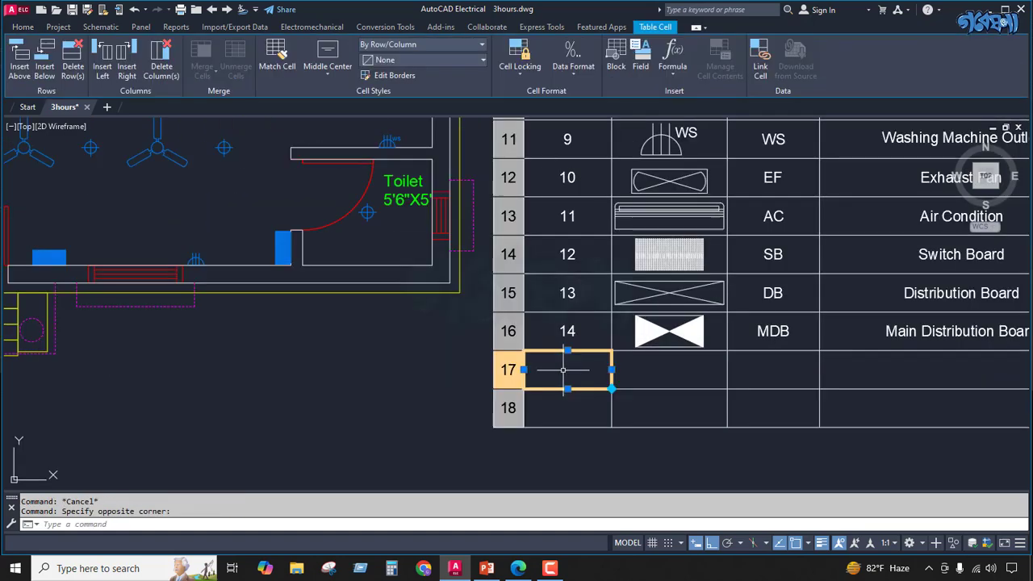
pyautogui.write('15')
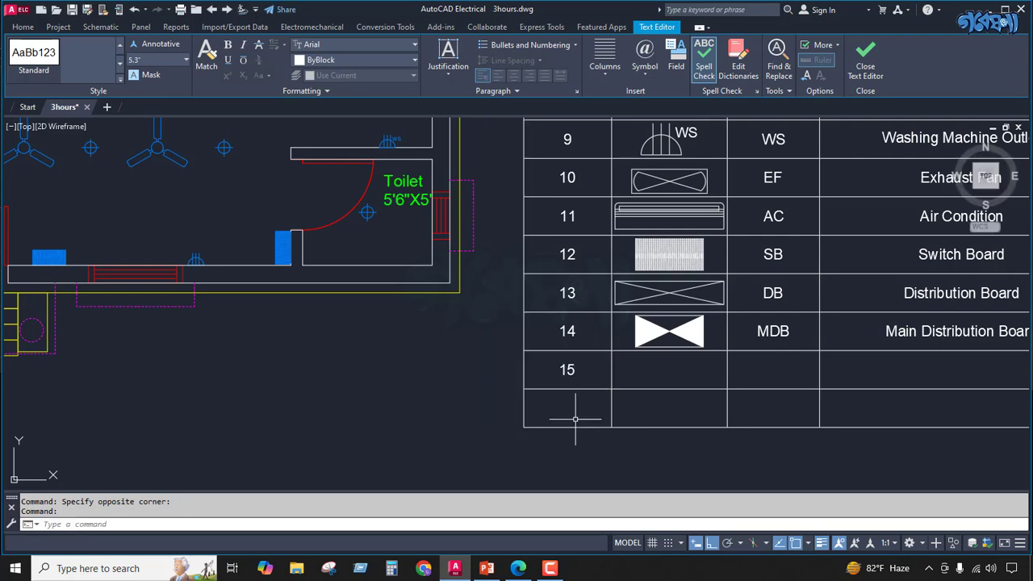
pyautogui.press('Escape')
# Enter serial number 16 in the last empty row of the load table.
pyautogui.write('1')
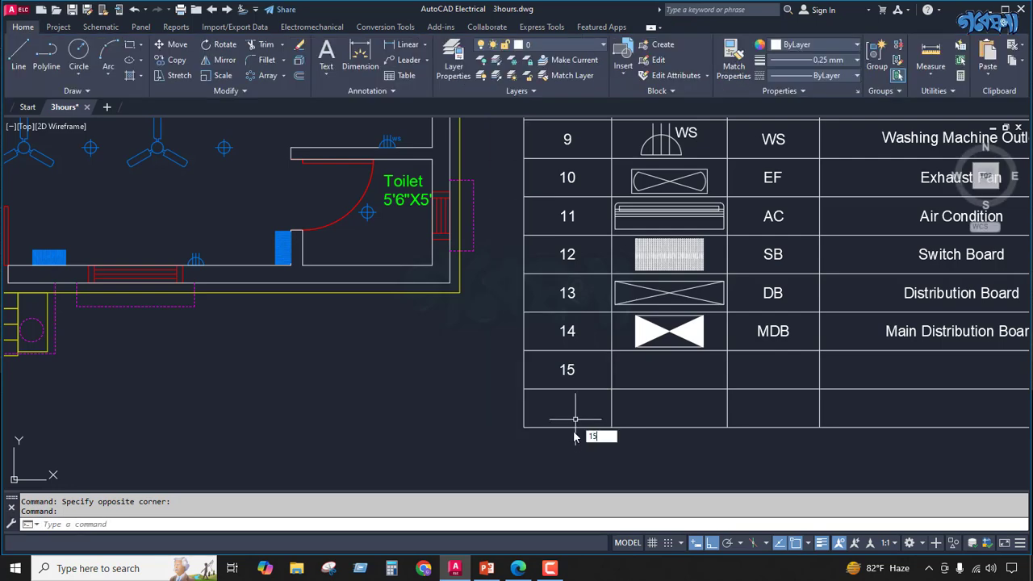
pyautogui.press('BackSpace')
pyautogui.click(575, 419)
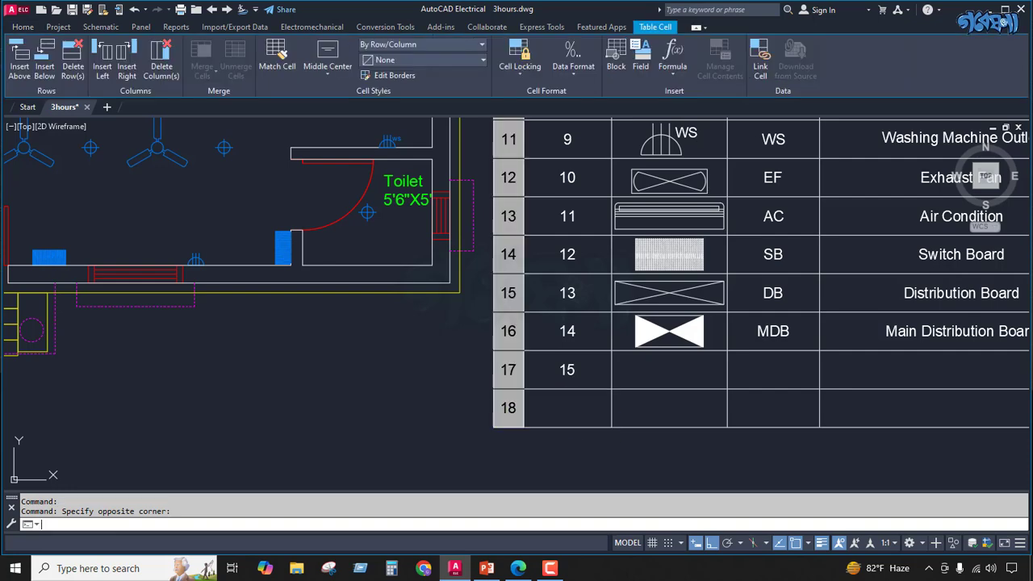
pyautogui.write('16')
pyautogui.click(574, 478)
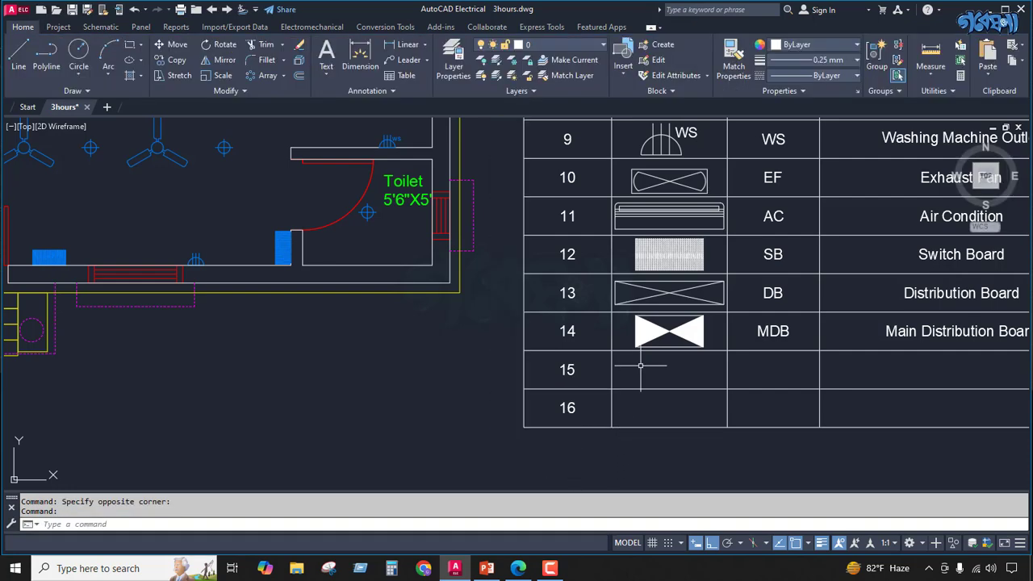
pyautogui.scroll(-2, 601, 379)
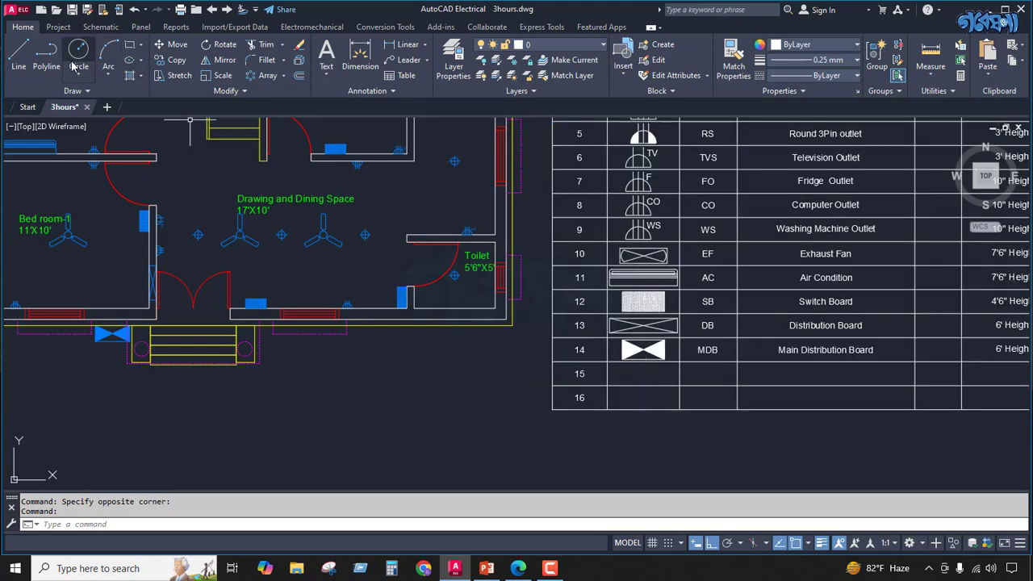
pyautogui.click(20, 54)
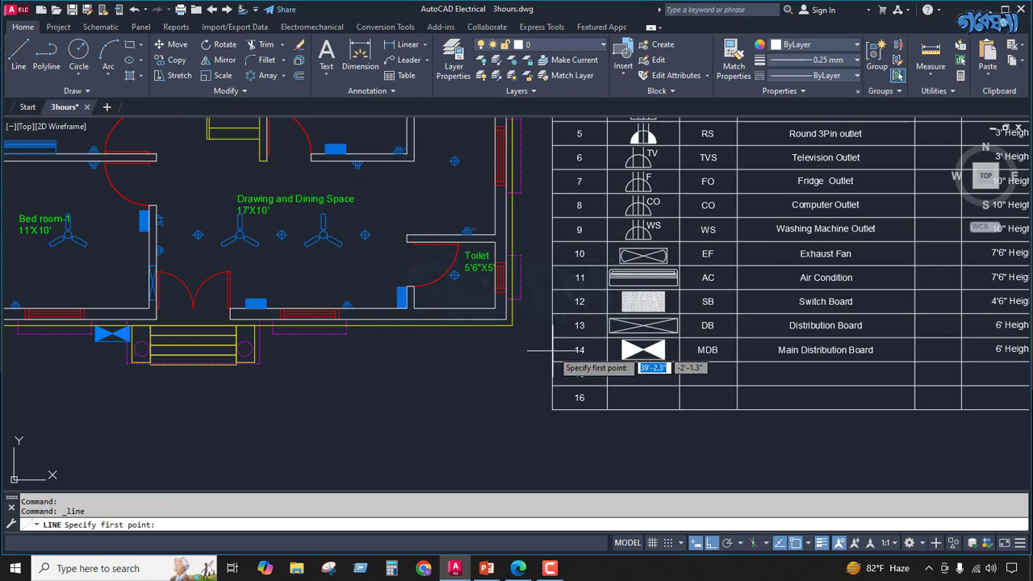
pyautogui.press('Escape')
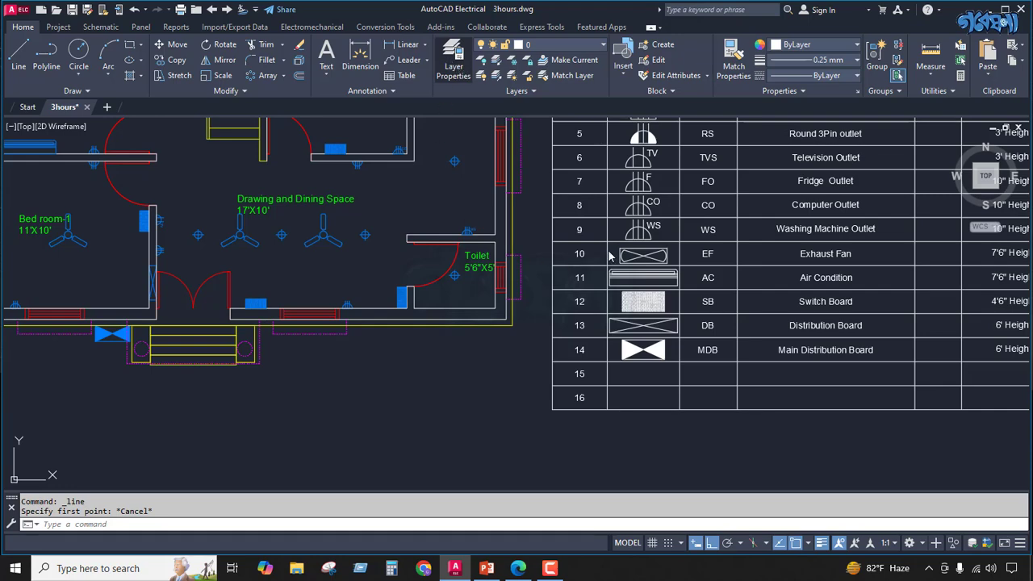
# Open the Layer Properties Manager and enlarge it to show the full layer list and all property columns.
pyautogui.click(456, 64)
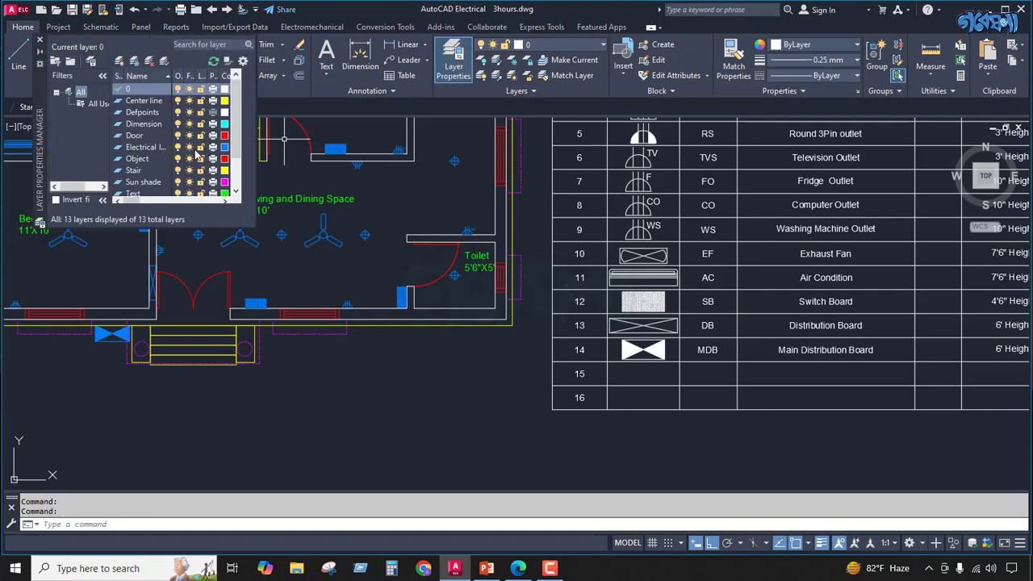
pyautogui.moveTo(248, 227); pyautogui.dragTo(261, 411)
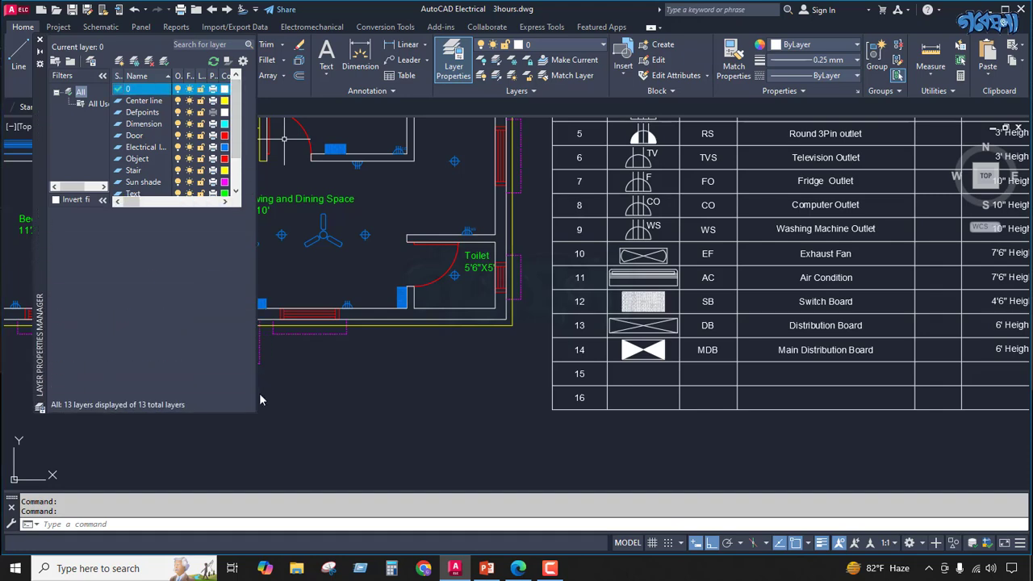
pyautogui.click(262, 200)
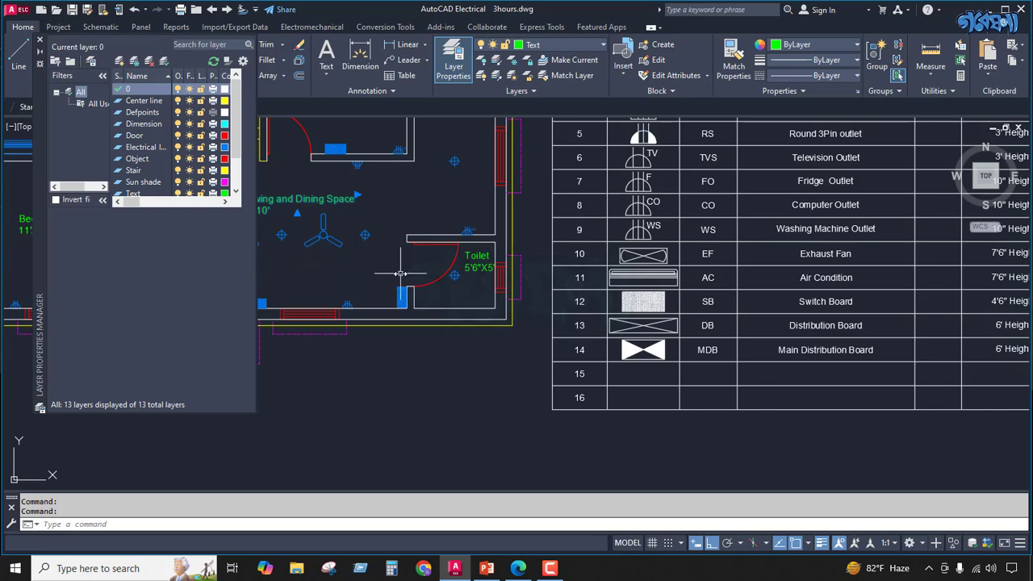
pyautogui.press('Escape')
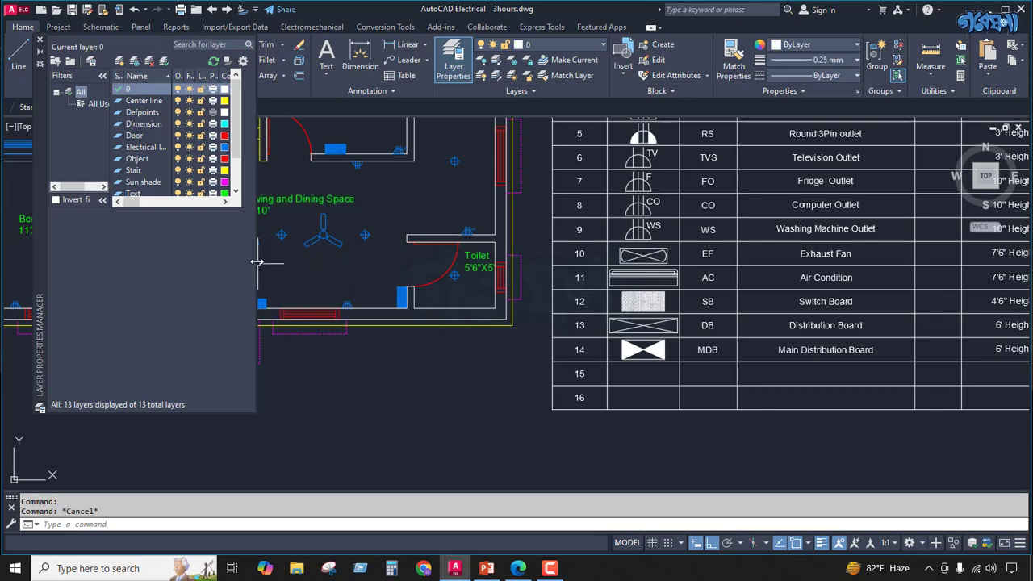
pyautogui.moveTo(257, 262); pyautogui.dragTo(429, 263)
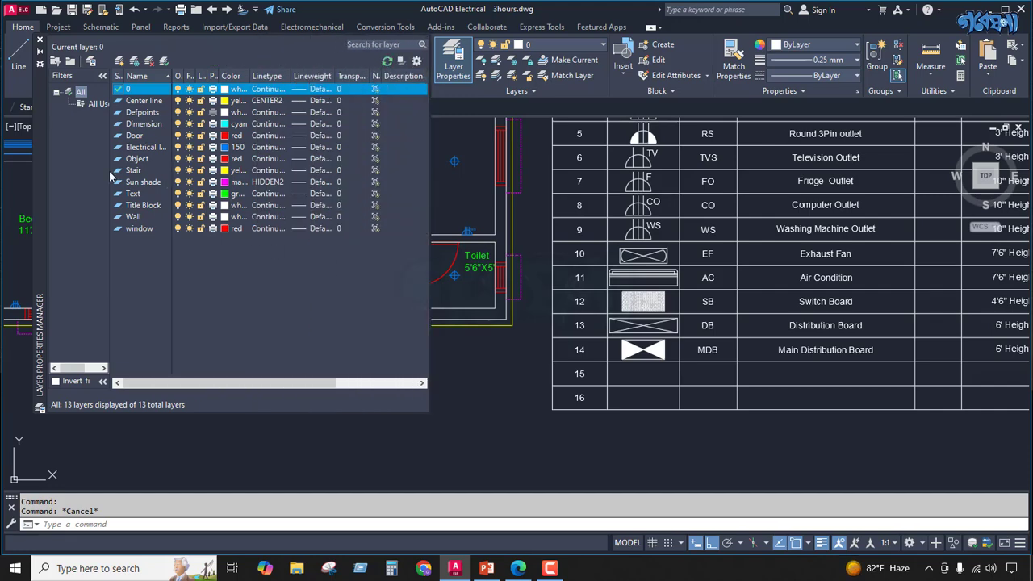
# Create a new layer named 1.5-19mm.
pyautogui.click(120, 62)
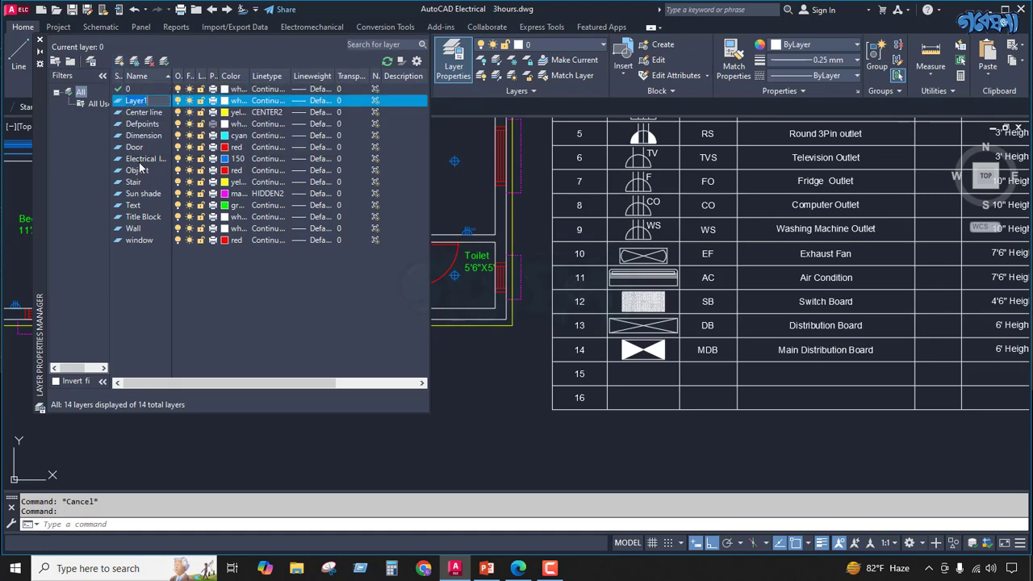
pyautogui.press('BackSpace')
pyautogui.write('1')
pyautogui.write('19mm')
# Set the 1.5-19mm layer's color to index color 50.
pyautogui.click(225, 101)
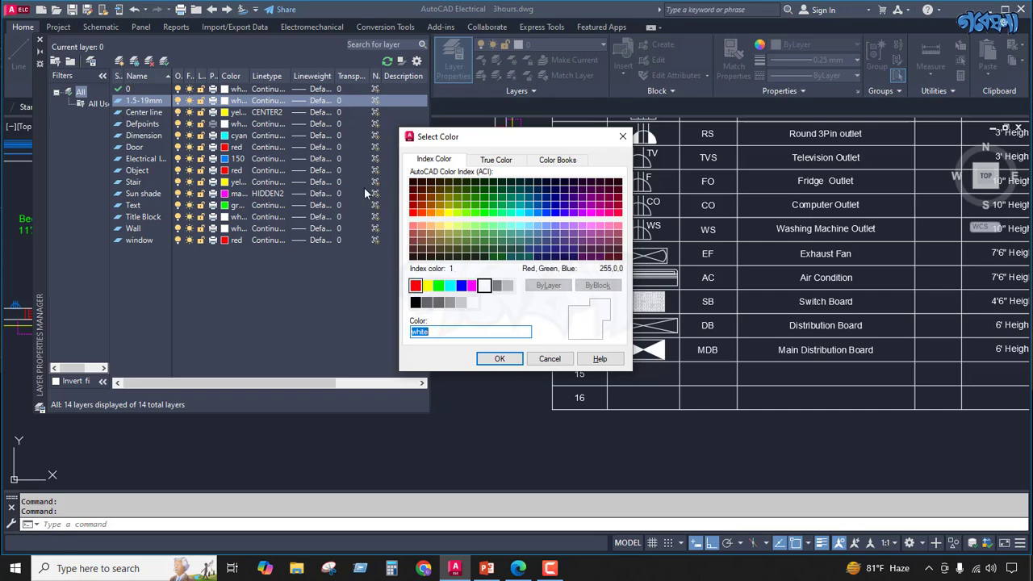
pyautogui.click(449, 213)
pyautogui.click(498, 361)
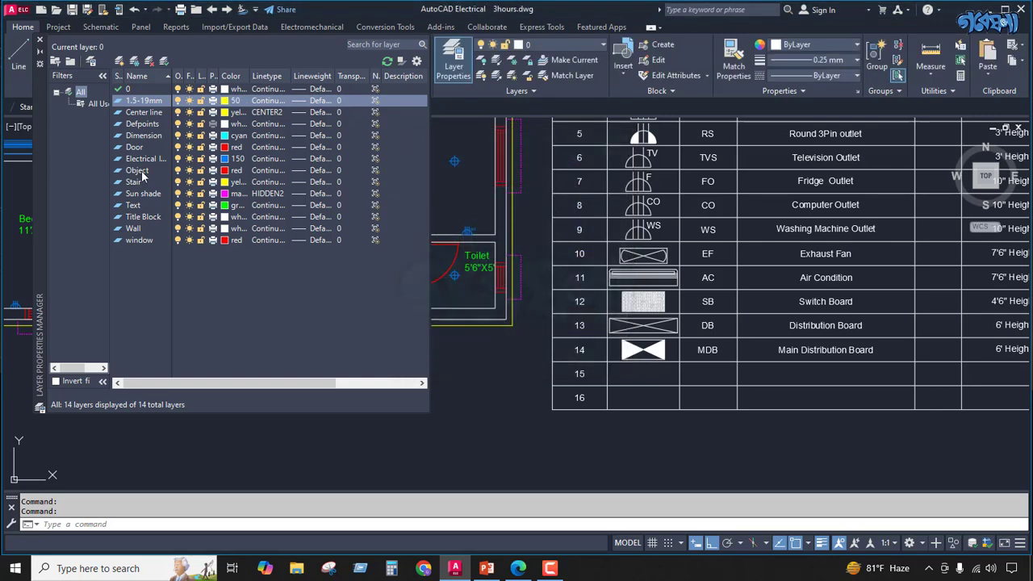
# Set the 1.5-19mm layer's color to the standard yellow.
pyautogui.click(228, 100)
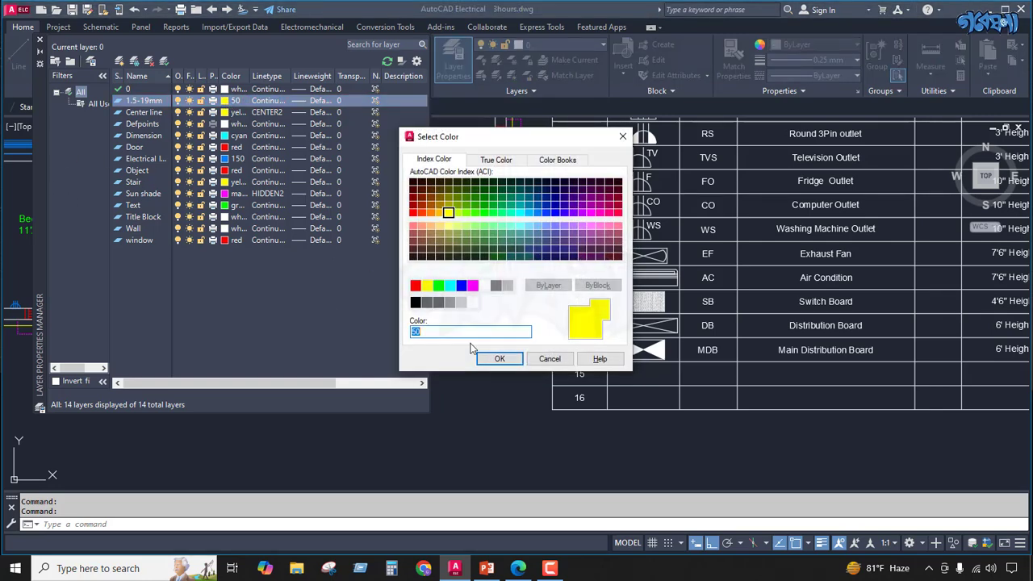
pyautogui.click(427, 287)
pyautogui.click(500, 359)
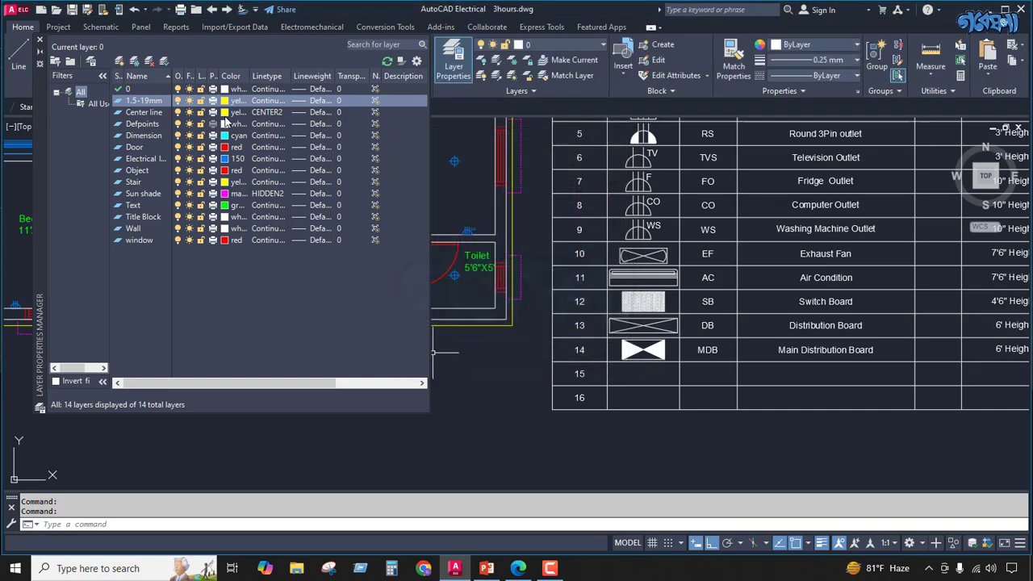
# Create a new layer named 2.5-19mm and set its color to red.
pyautogui.click(119, 61)
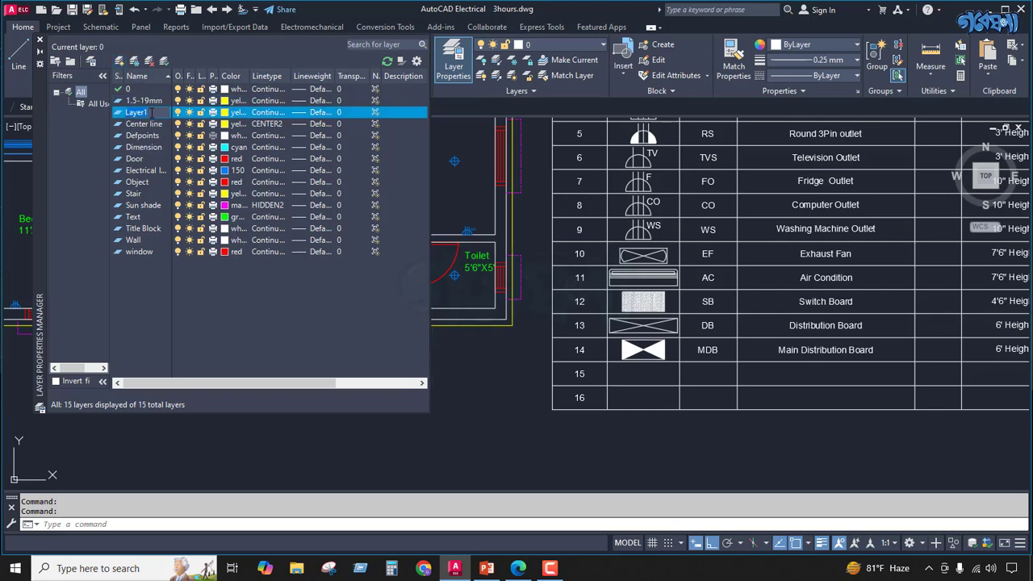
pyautogui.press('BackSpace')
pyautogui.write('2.5-19mm')
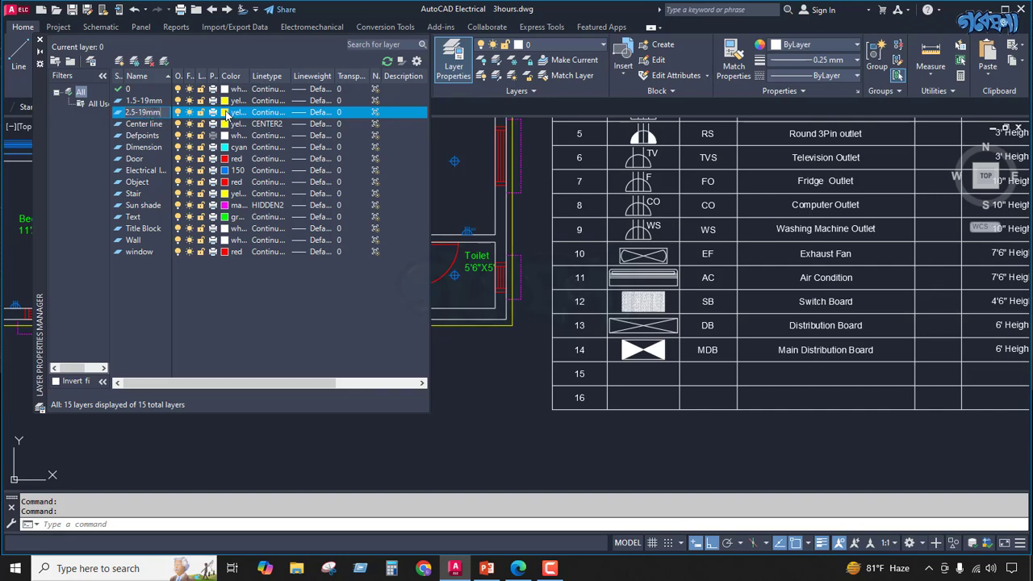
pyautogui.click(226, 113)
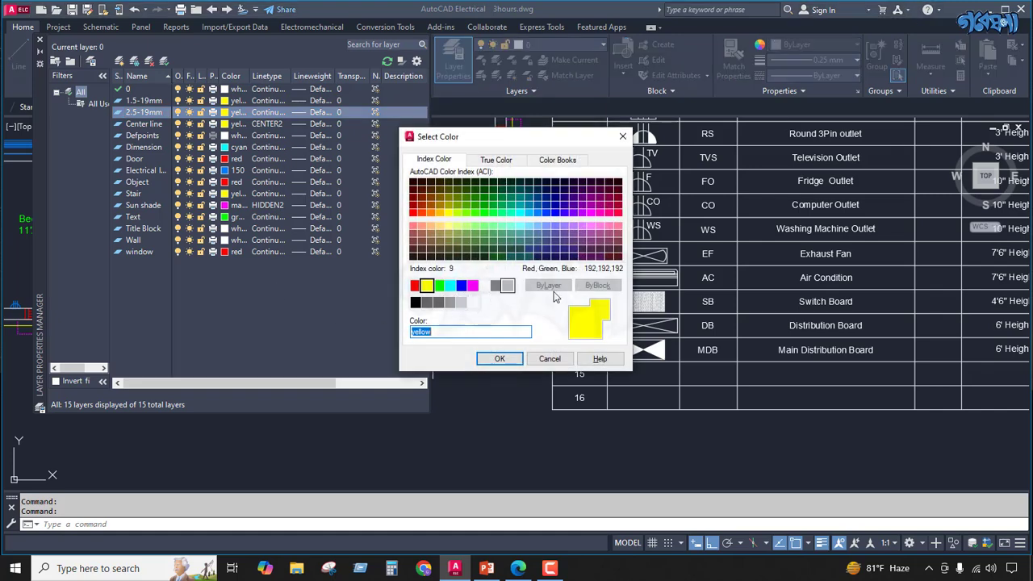
pyautogui.click(415, 287)
pyautogui.click(500, 358)
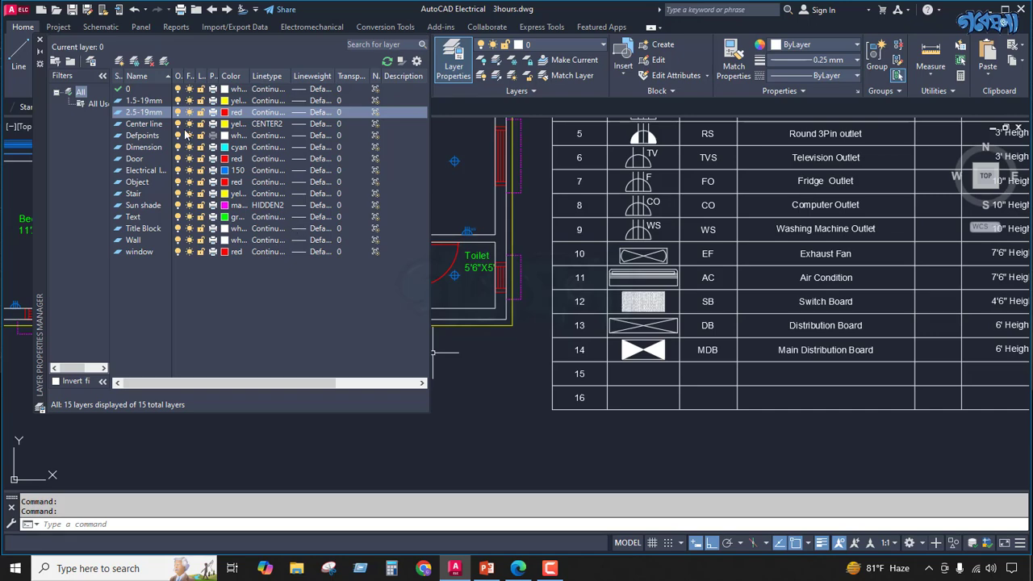
# Load the DASHEDX2 linetype from acad.lin and assign it to the 1.5-19mm layer.
pyautogui.click(299, 100)
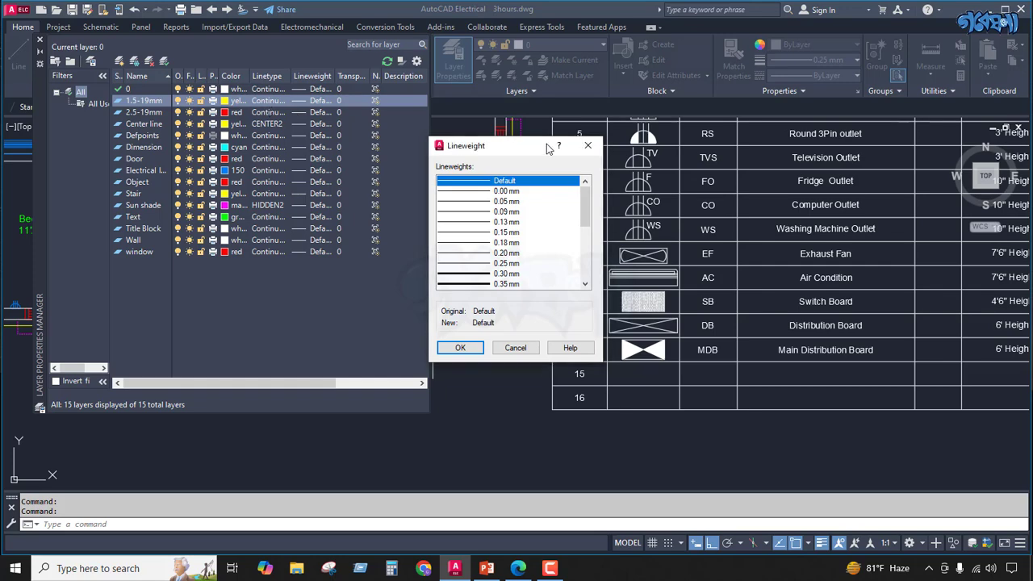
pyautogui.click(590, 145)
pyautogui.click(267, 102)
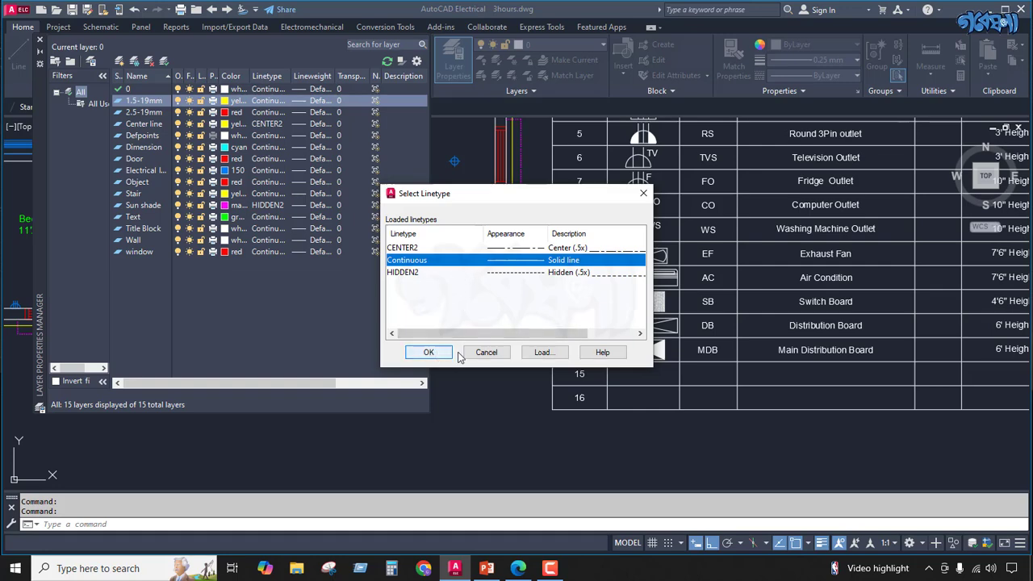
pyautogui.click(543, 352)
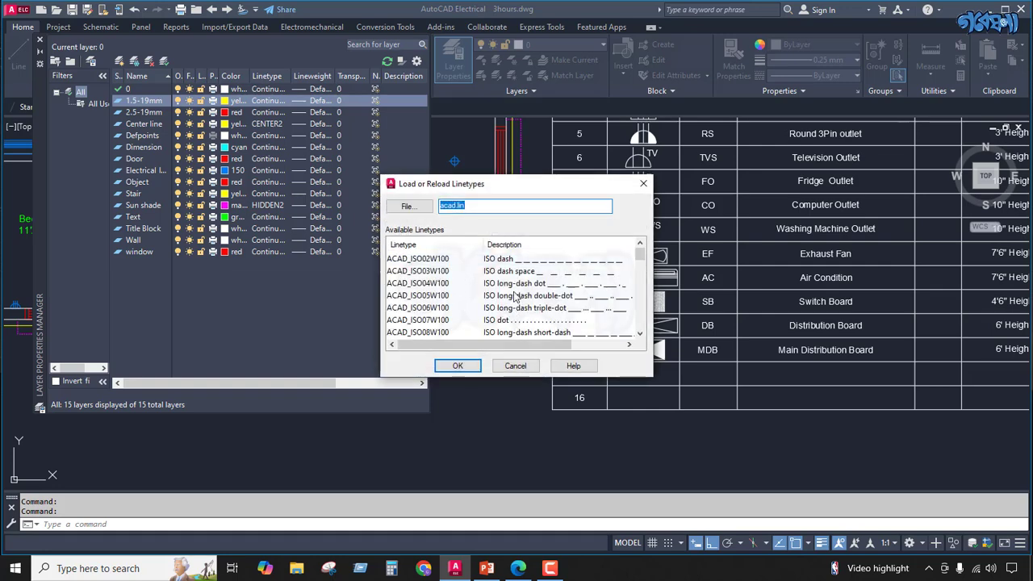
pyautogui.click(644, 184)
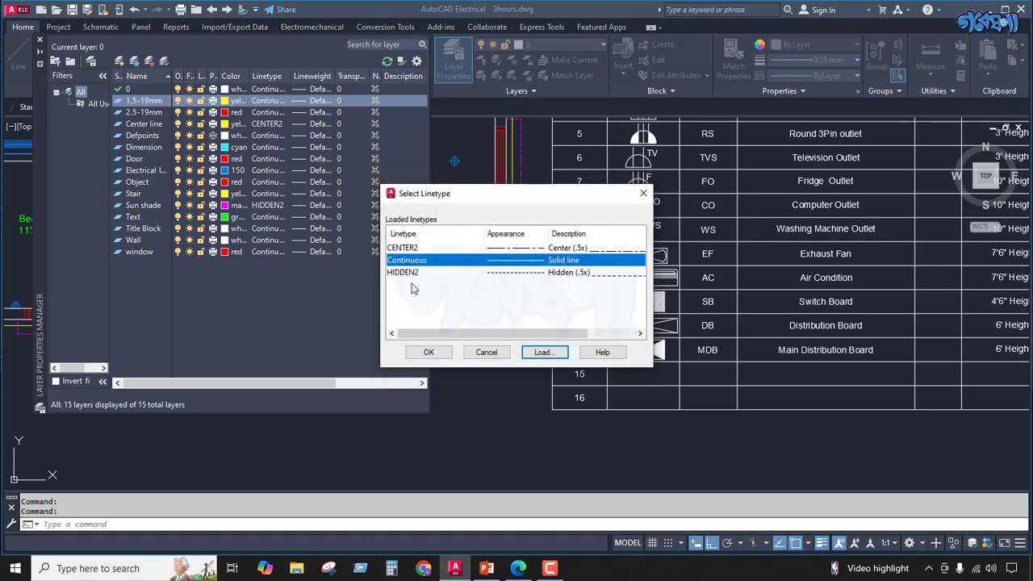
pyautogui.click(544, 352)
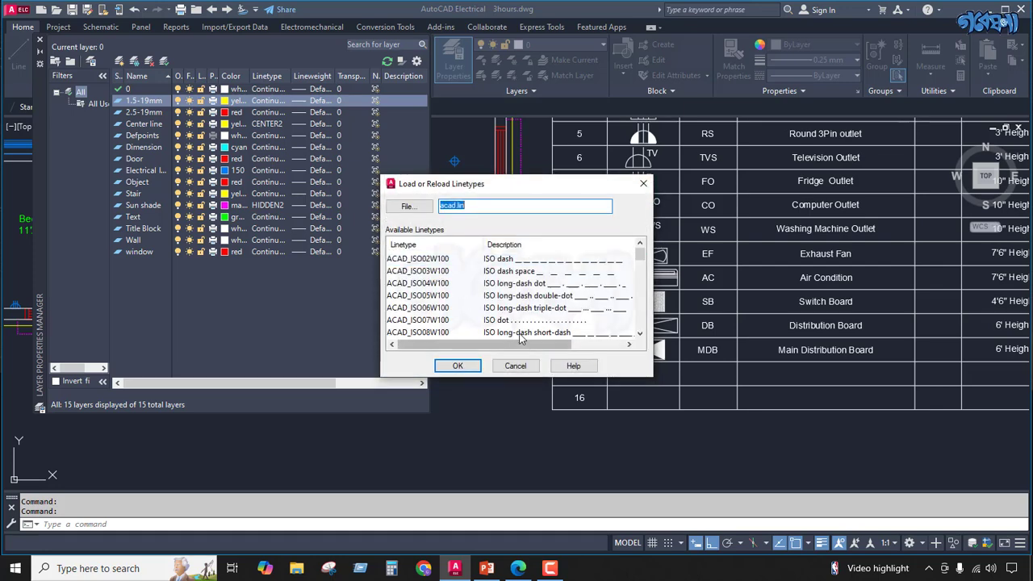
pyautogui.scroll(-4, 511, 315)
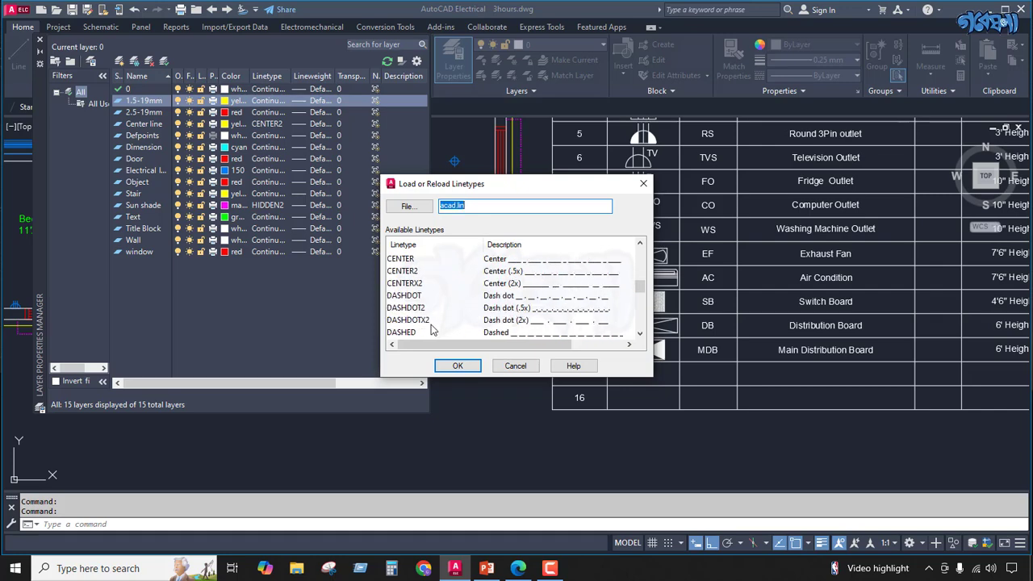
pyautogui.scroll(-1, 456, 309)
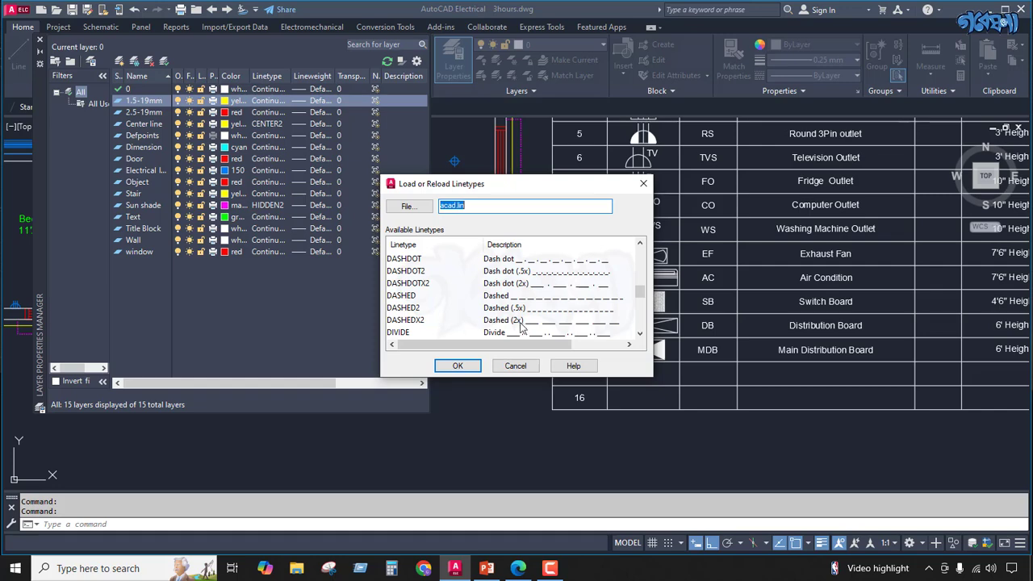
pyautogui.scroll(-1, 532, 323)
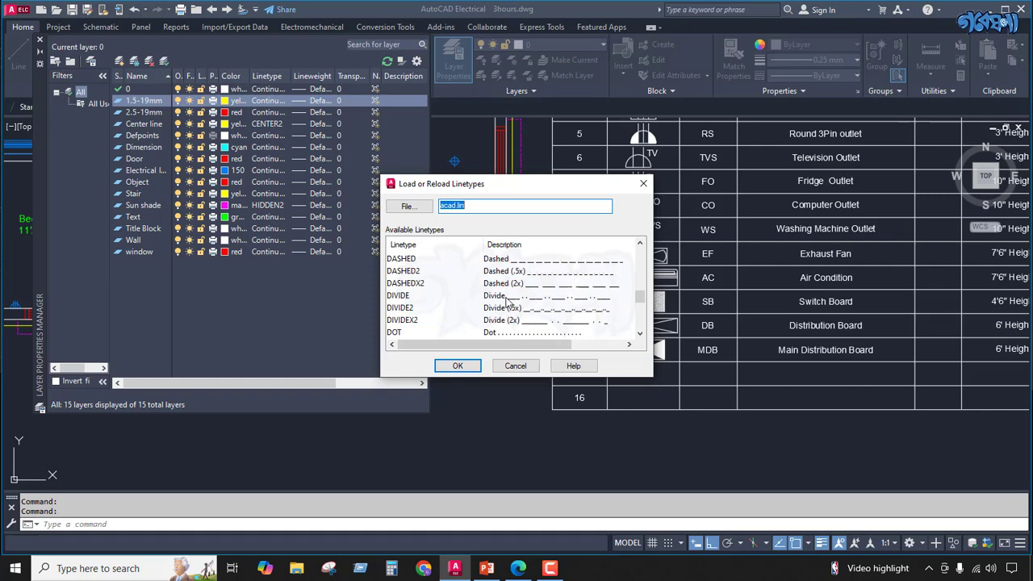
pyautogui.click(403, 283)
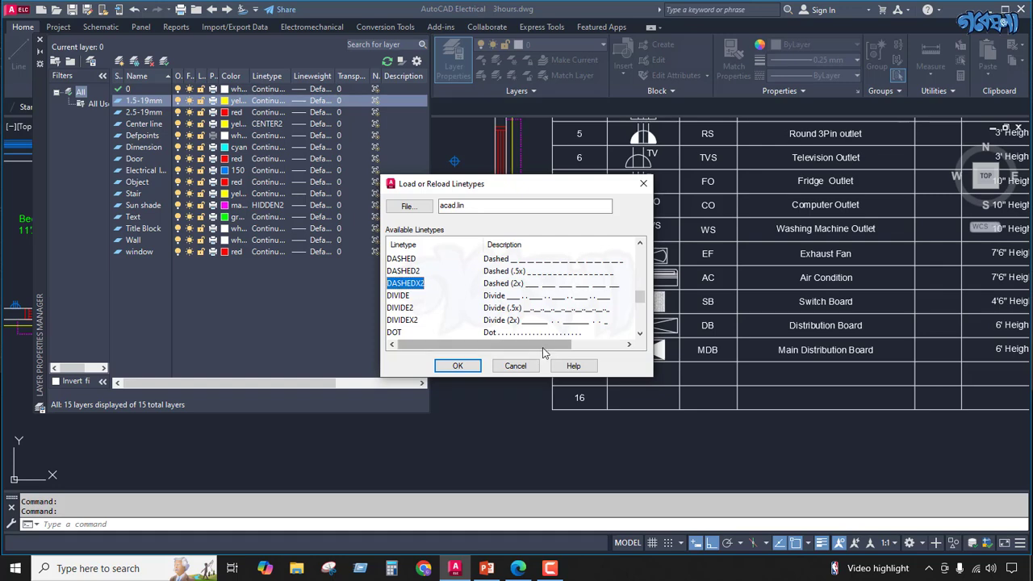
pyautogui.click(457, 366)
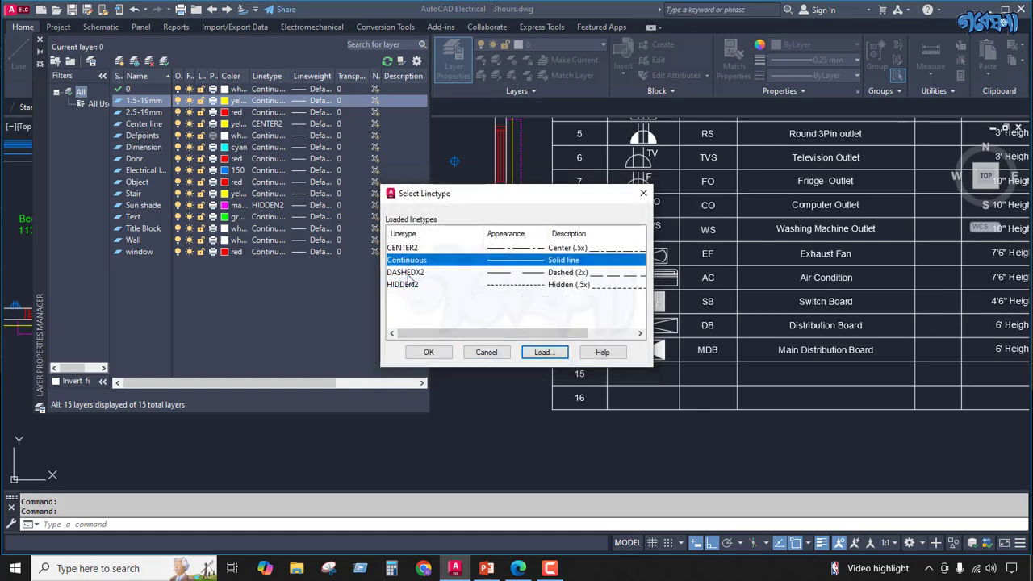
pyautogui.click(410, 273)
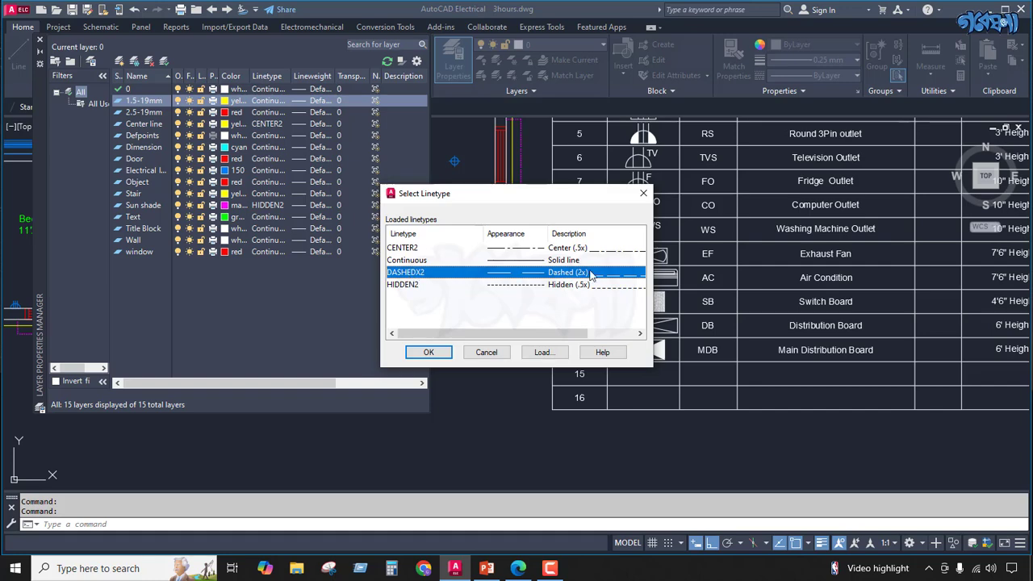
pyautogui.click(429, 353)
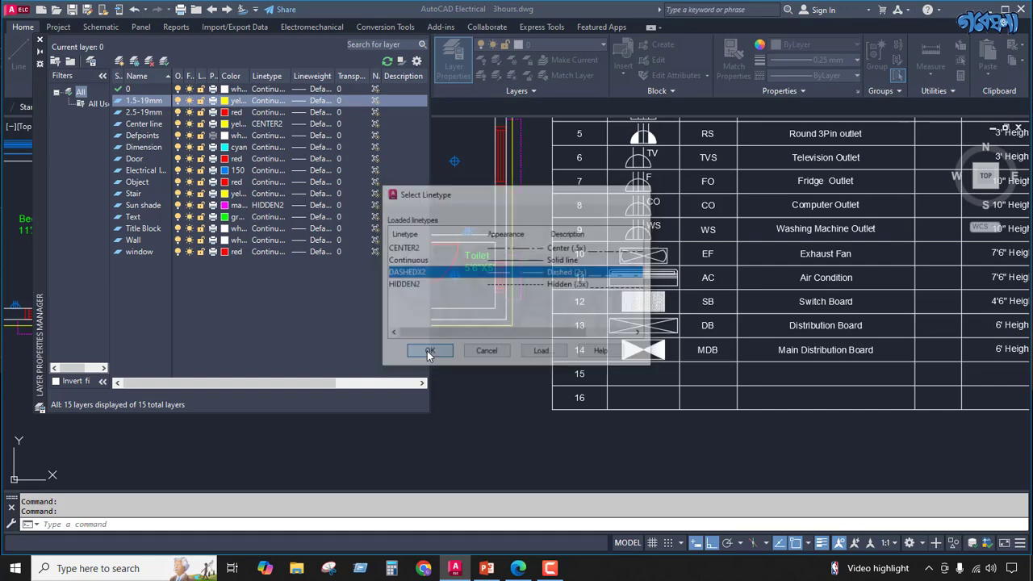
# Assign the DASHEDX2 linetype to the 2.5-19mm layer and close the Layer Properties Manager.
pyautogui.click(267, 113)
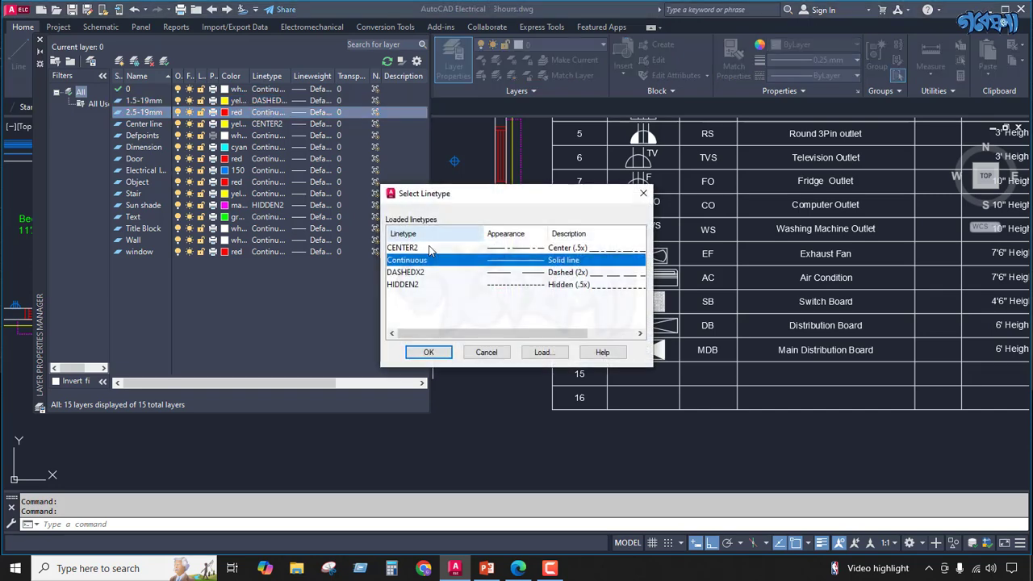
pyautogui.click(412, 273)
pyautogui.click(429, 353)
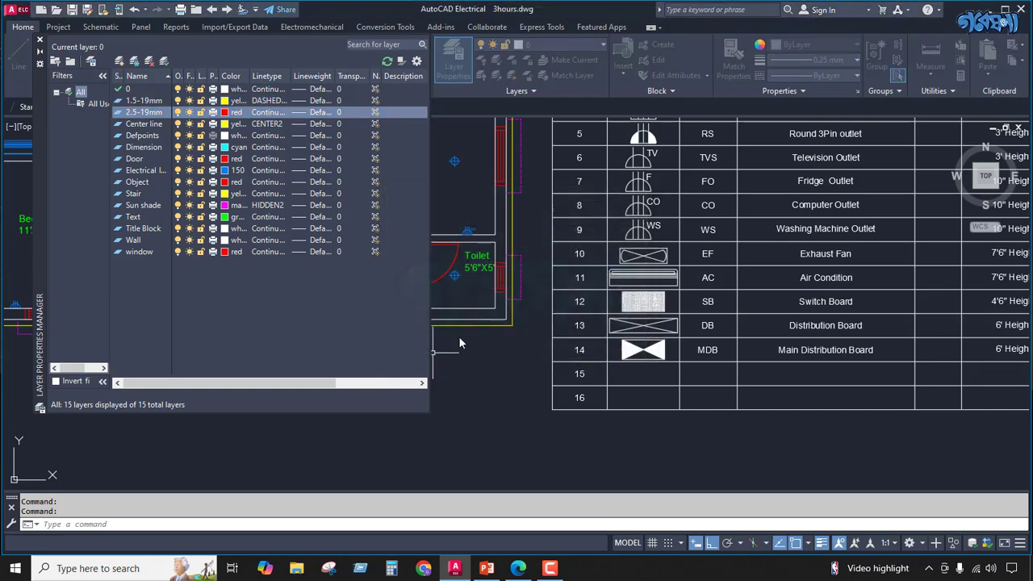
pyautogui.click(39, 39)
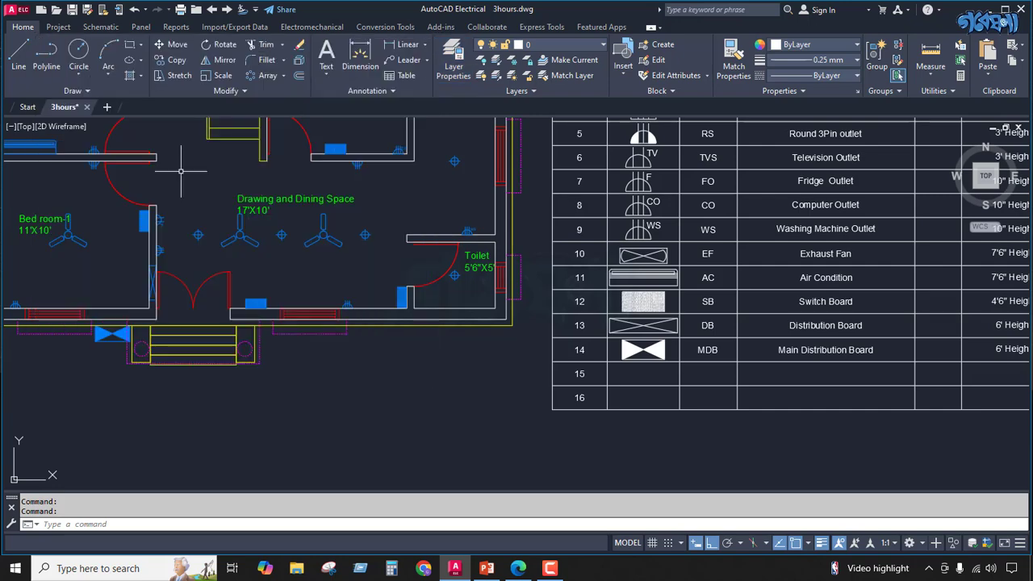
# Make the 1.5-19mm layer current and draw a horizontal line about 2'-11" long in row 15's symbol cell.
pyautogui.click(603, 46)
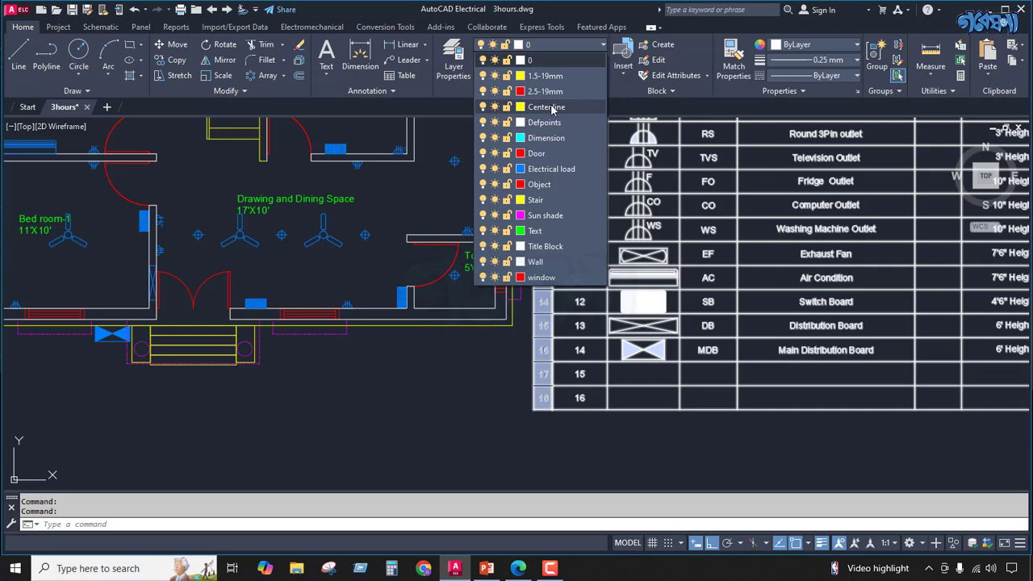
pyautogui.click(552, 78)
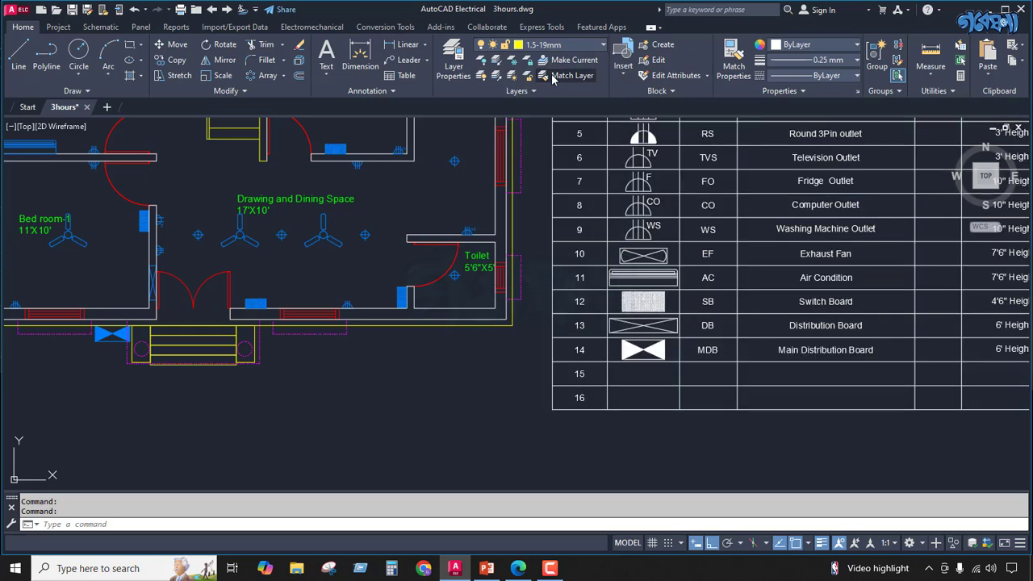
pyautogui.click(18, 55)
pyautogui.scroll(5, 629, 375)
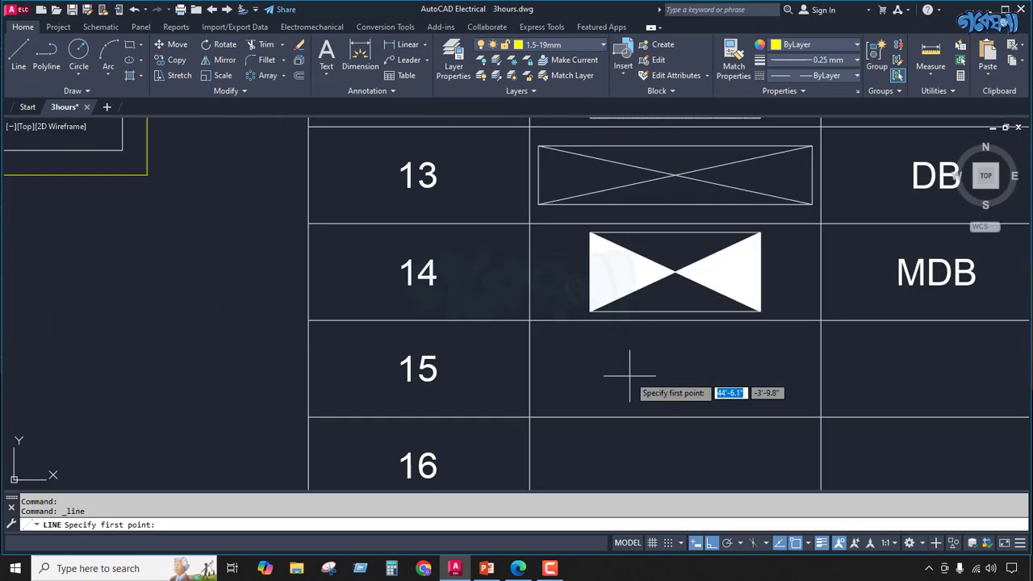
pyautogui.click(583, 372)
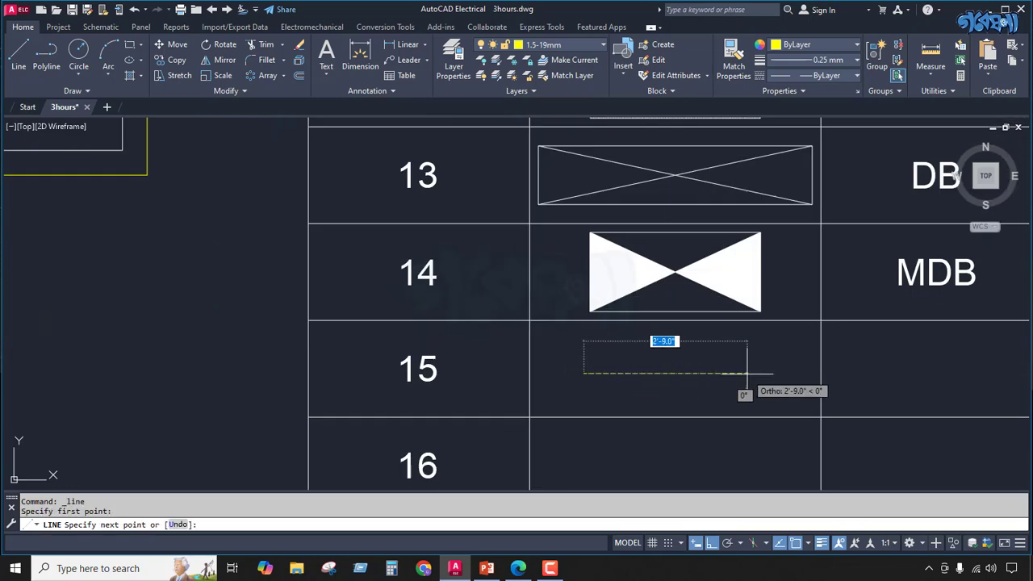
pyautogui.click(757, 373)
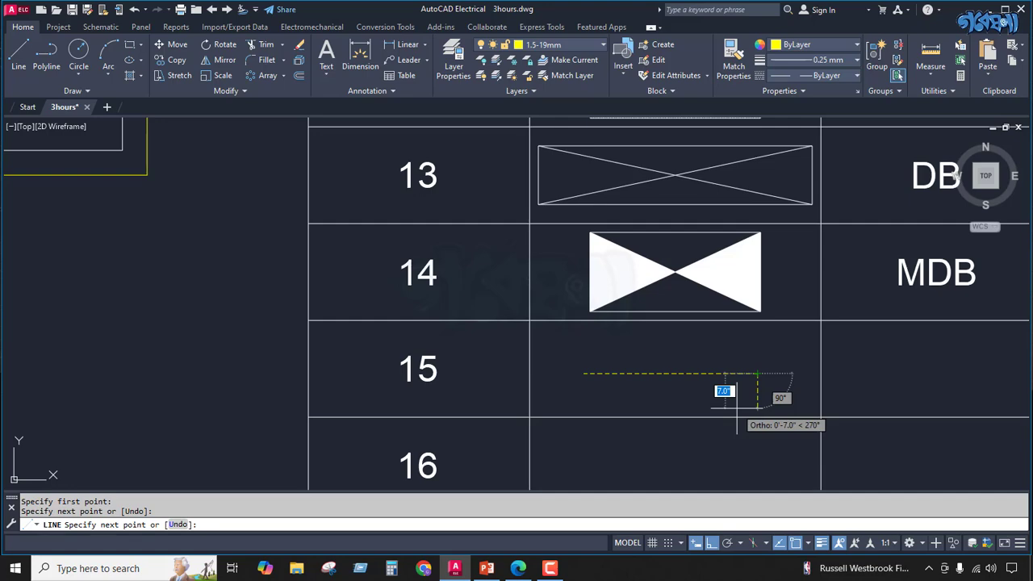
pyautogui.press('Return')
# Open the properties of the dashed line in row 15 and set its linetype scale to 3.
pyautogui.scroll(4, 627, 370)
pyautogui.scroll(-7, 627, 370)
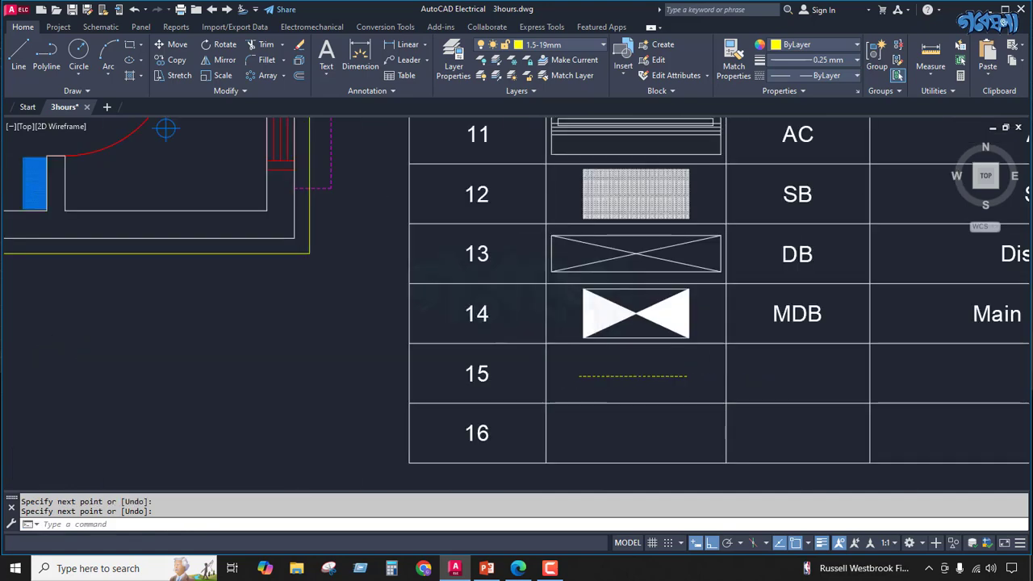
pyautogui.scroll(5, 627, 370)
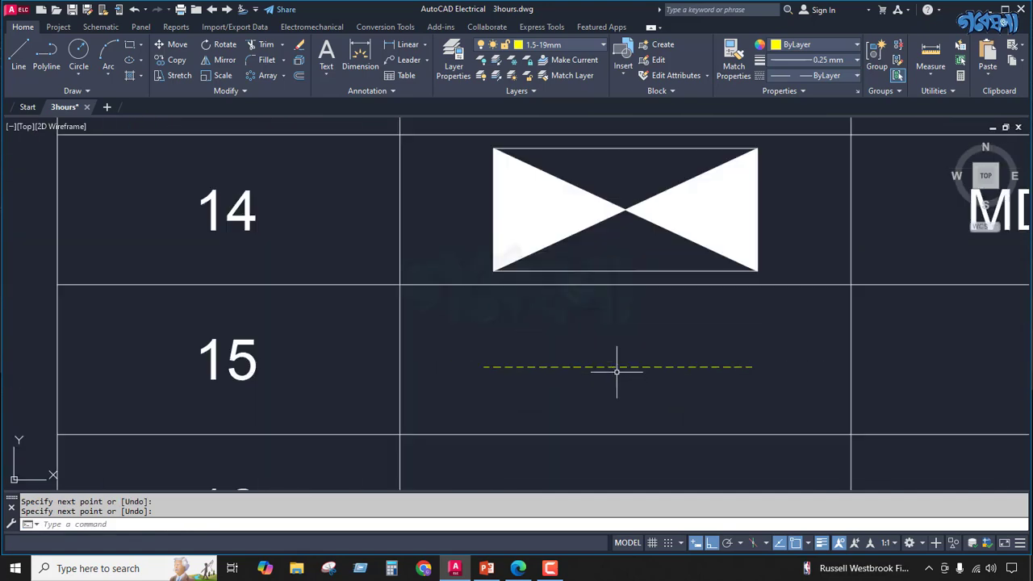
pyautogui.scroll(-10, 623, 372)
pyautogui.scroll(12, 623, 373)
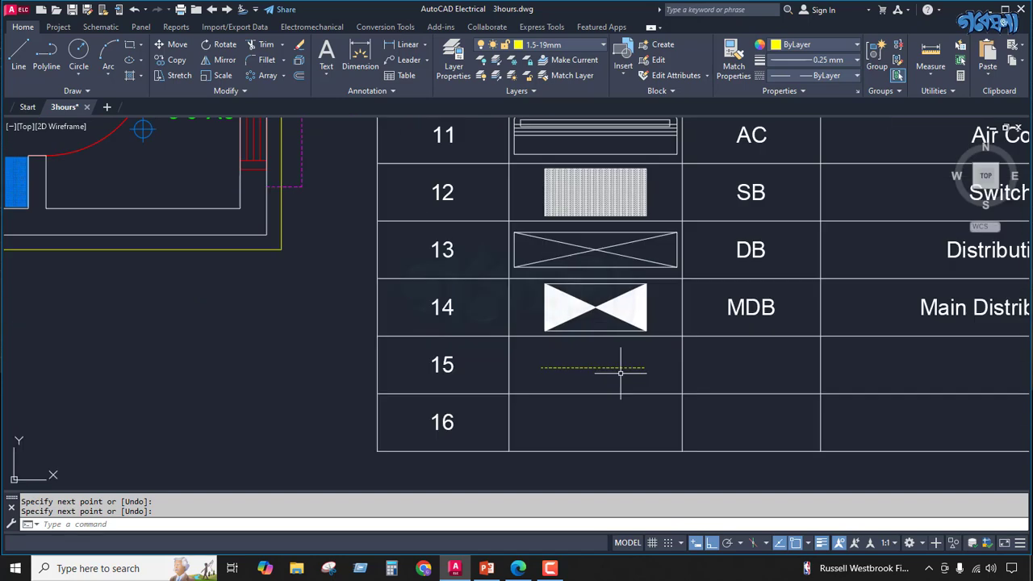
pyautogui.click(621, 372)
pyautogui.click(596, 367)
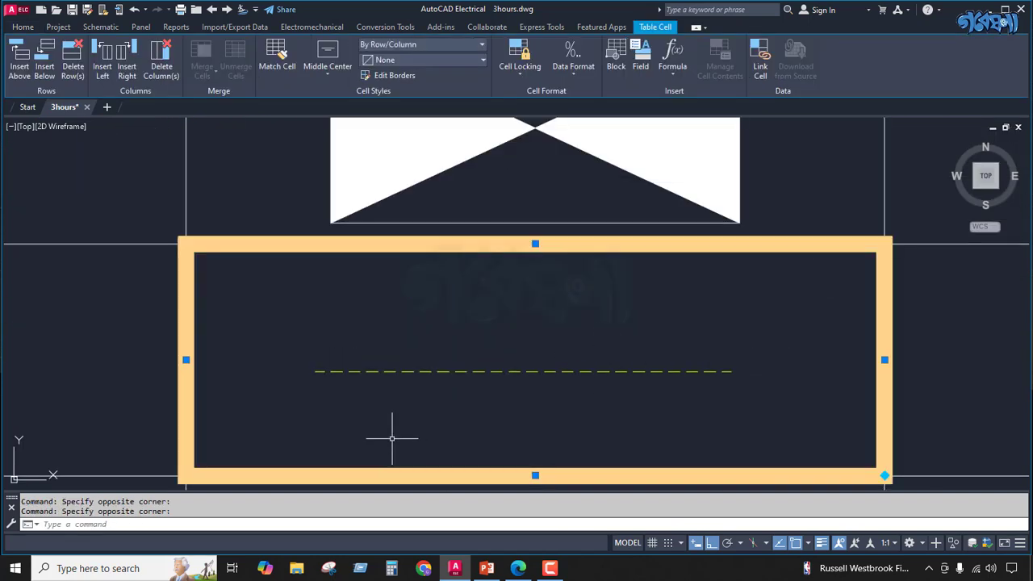
pyautogui.press('Escape')
pyautogui.click(447, 372)
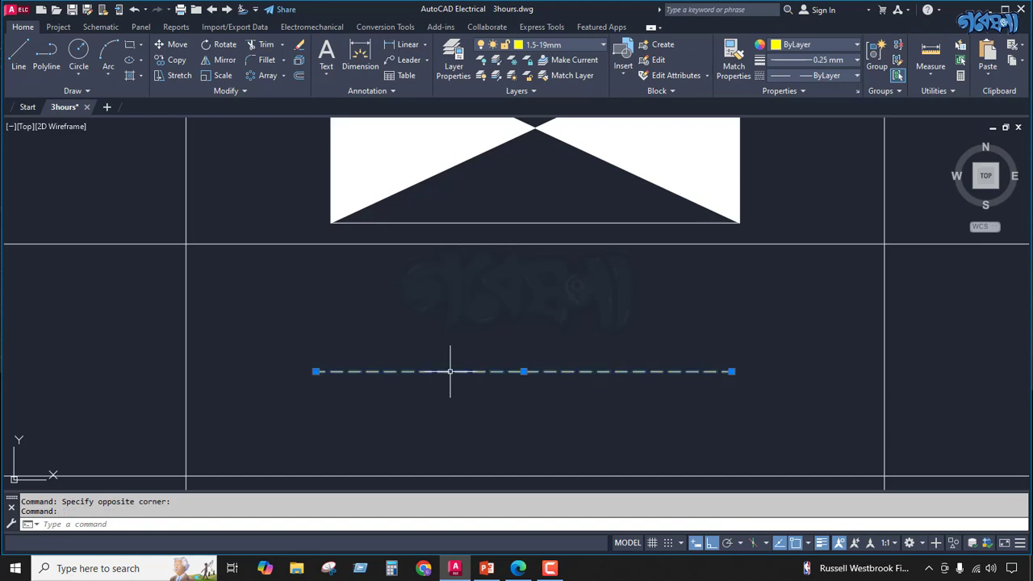
pyautogui.rightClick(438, 372)
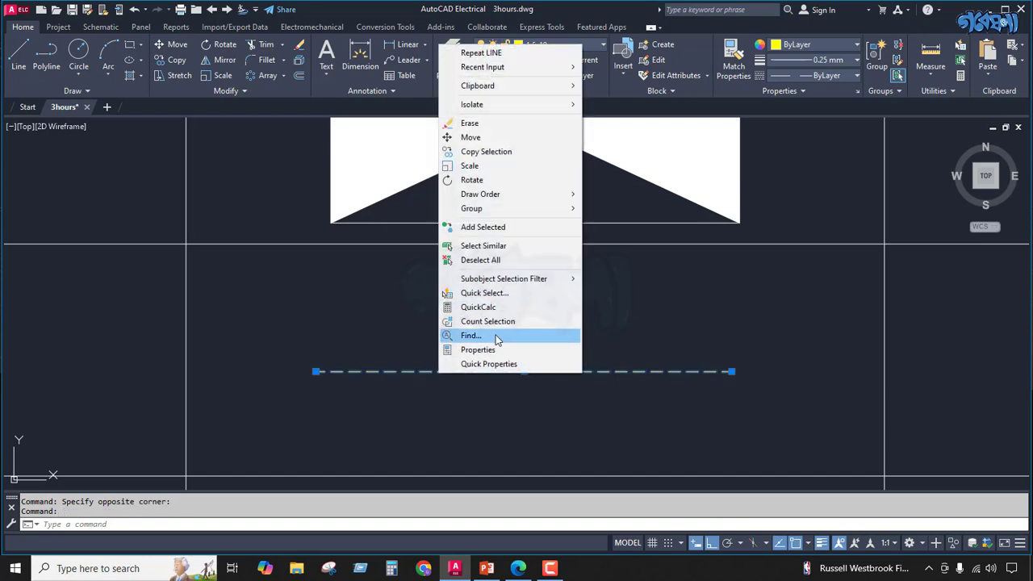
pyautogui.click(525, 349)
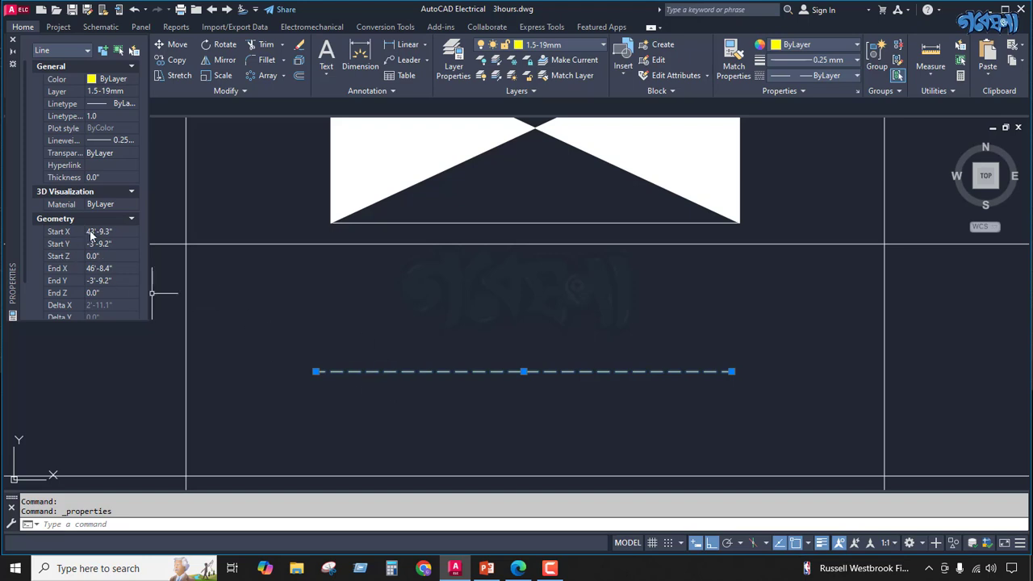
pyautogui.click(102, 118)
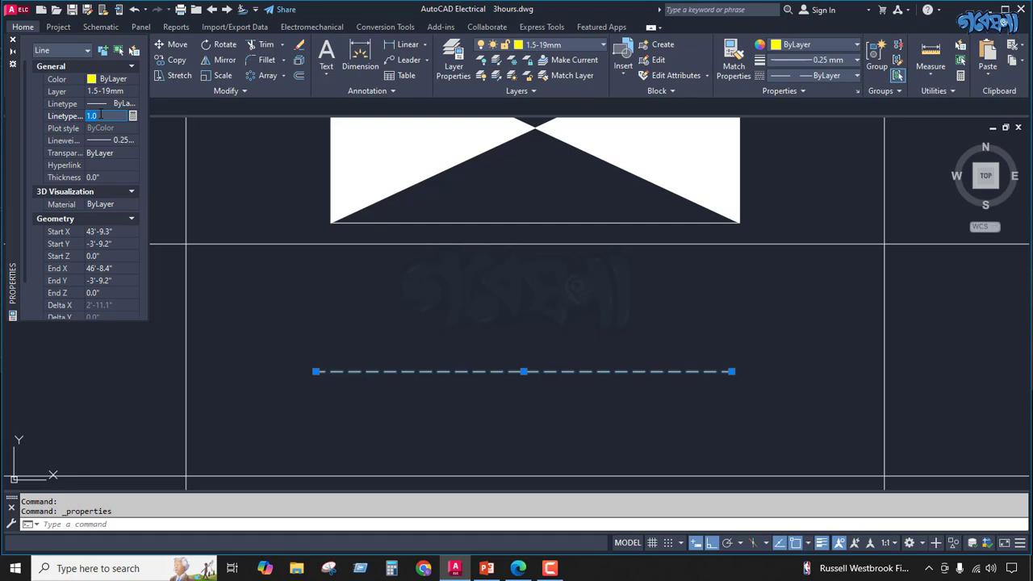
pyautogui.press('Return')
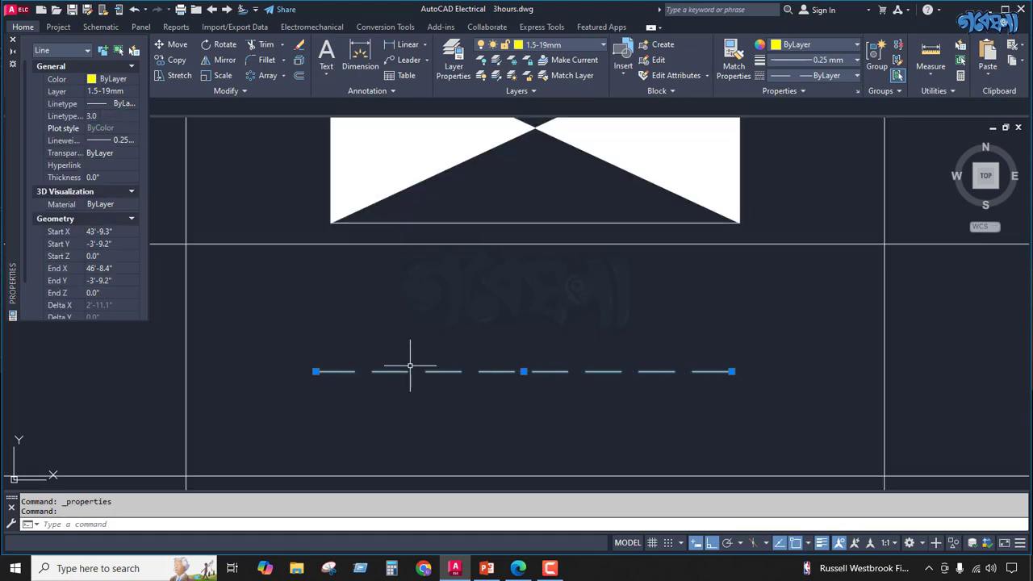
# Set the row 15 line's linetype scale to 5 and close its properties.
pyautogui.click(103, 117)
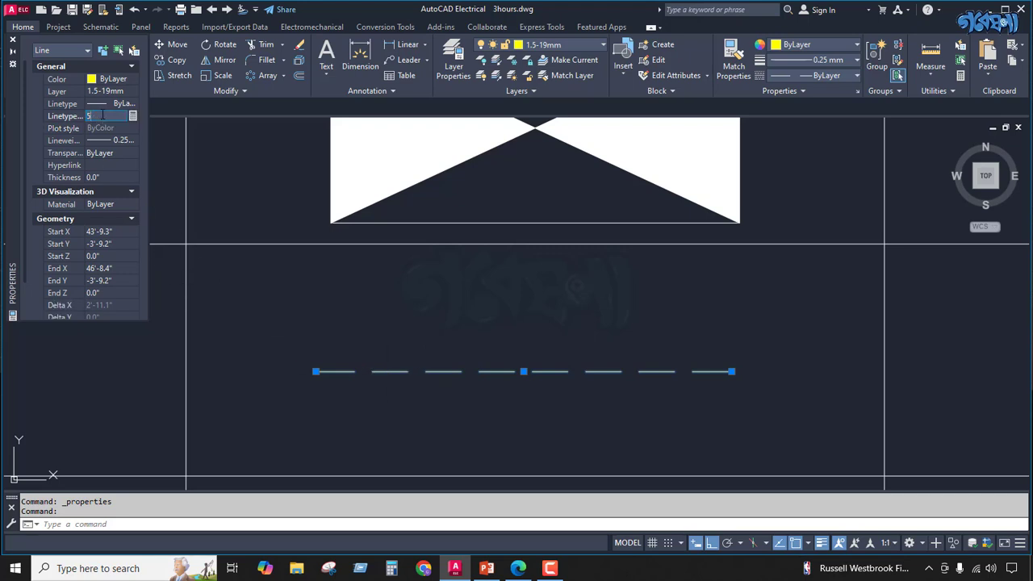
pyautogui.write('5')
pyautogui.press('Return')
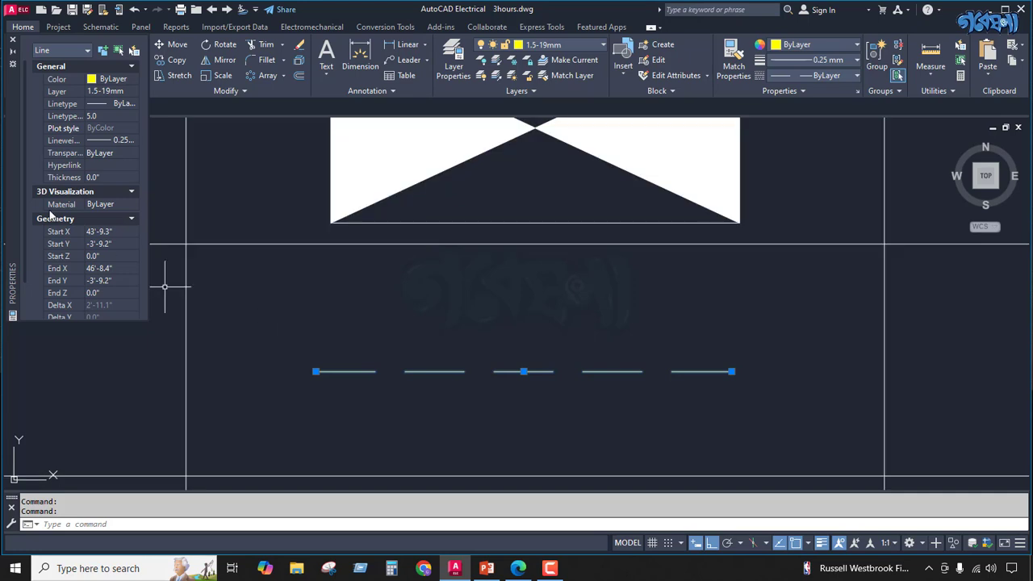
pyautogui.click(11, 42)
# Copy the dashed line from its midpoint straight down into row 16's symbol cell.
pyautogui.scroll(-4, 320, 281)
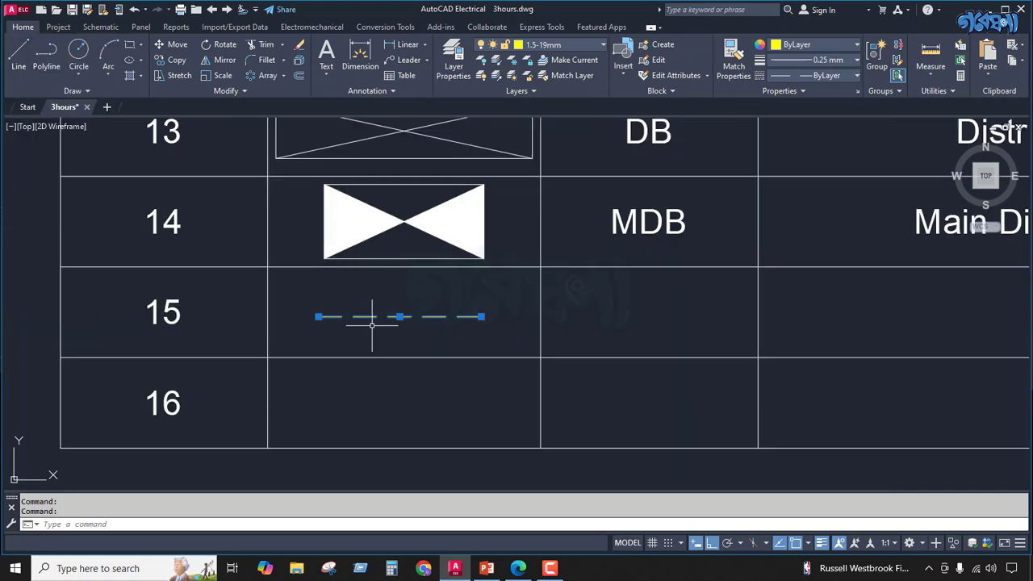
pyautogui.write('co')
pyautogui.press('Return')
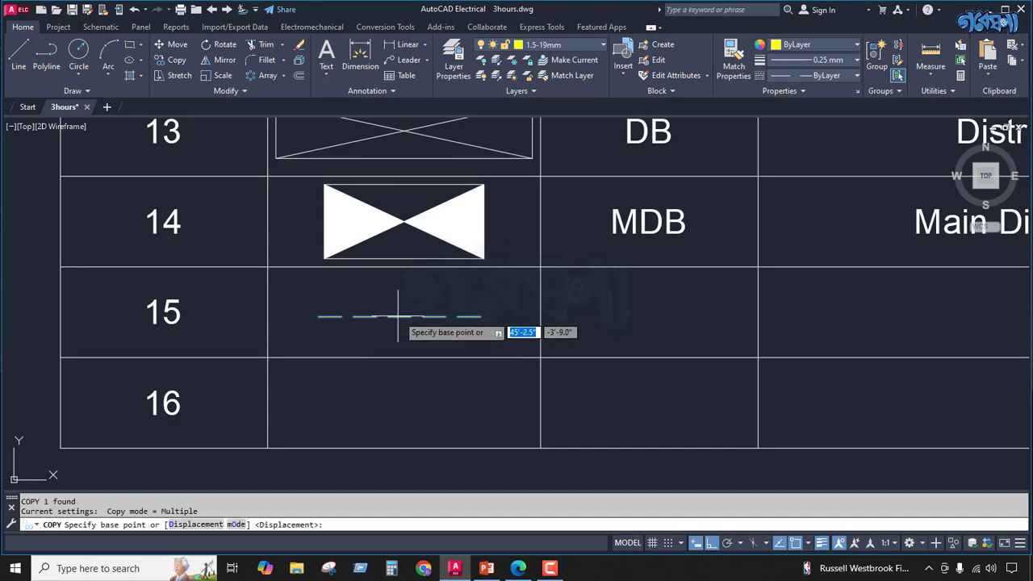
pyautogui.click(400, 316)
pyautogui.click(401, 409)
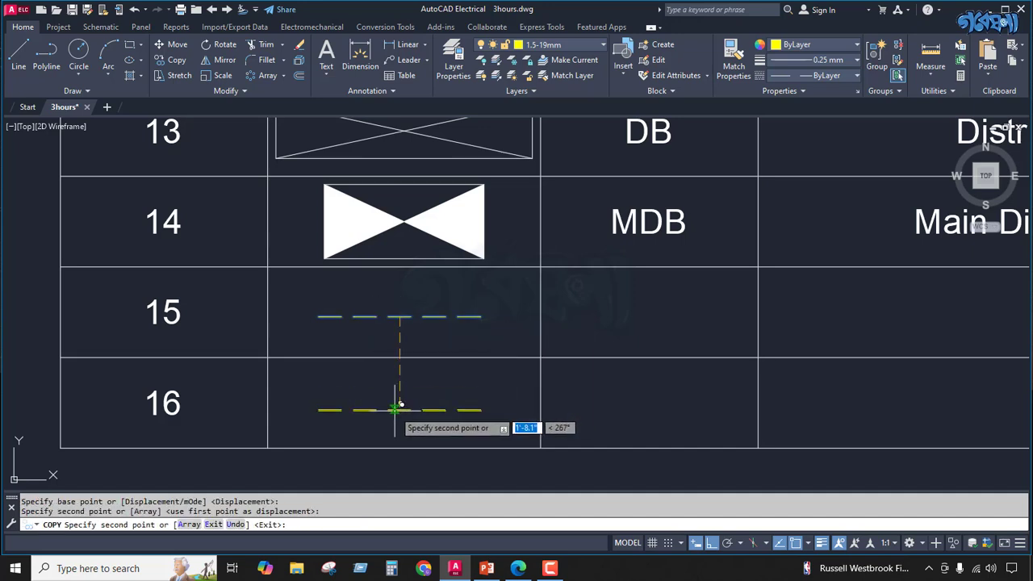
pyautogui.press('Escape')
# Move the copied line in row 16 to the 2.5-19mm layer and deselect it.
pyautogui.click(434, 408)
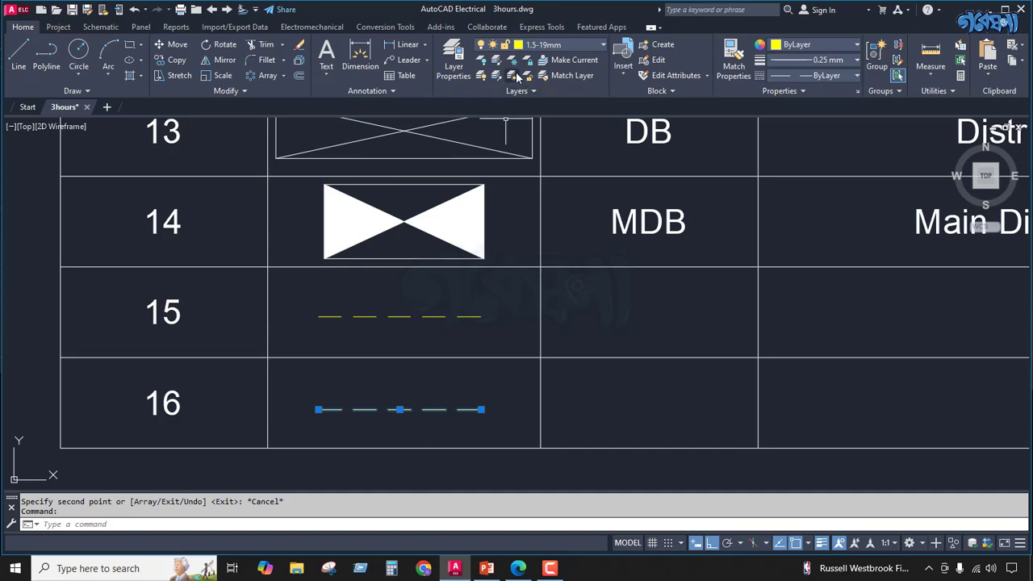
pyautogui.click(601, 45)
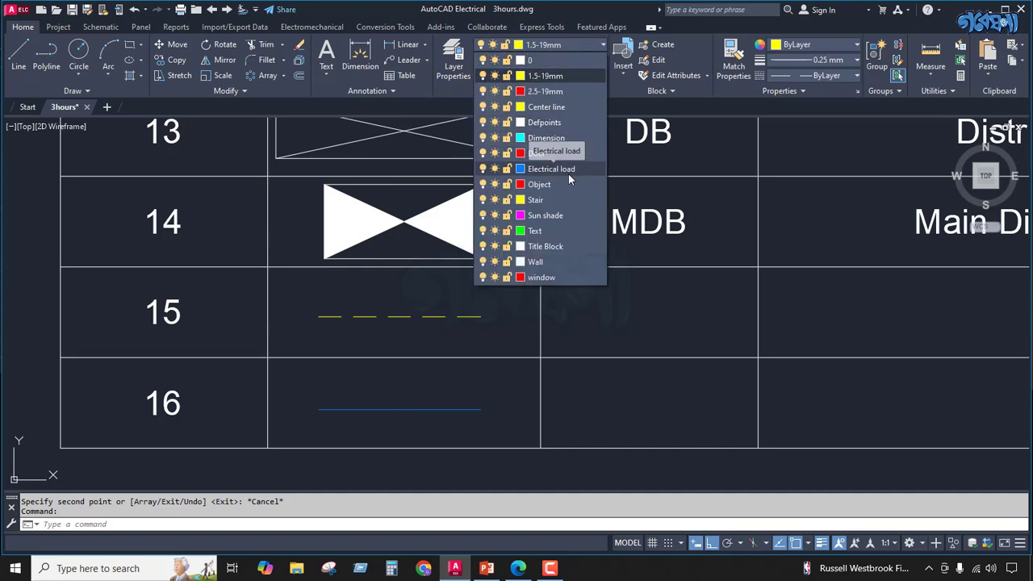
pyautogui.click(548, 91)
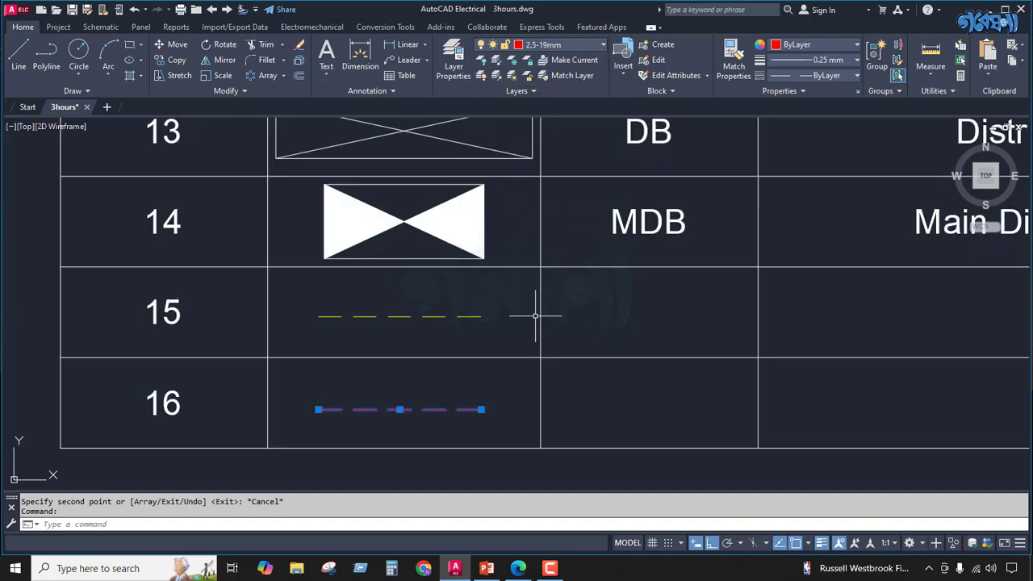
pyautogui.press('Escape')
# Enter the names C1 for row 15 and C2 for row 16 in the table.
pyautogui.scroll(-4, 400, 343)
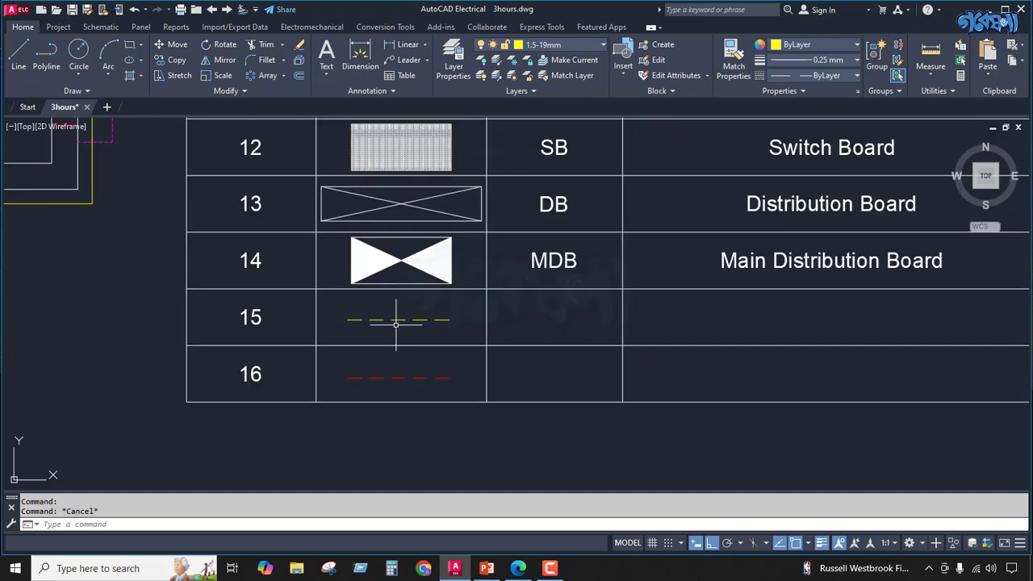
pyautogui.click(481, 327)
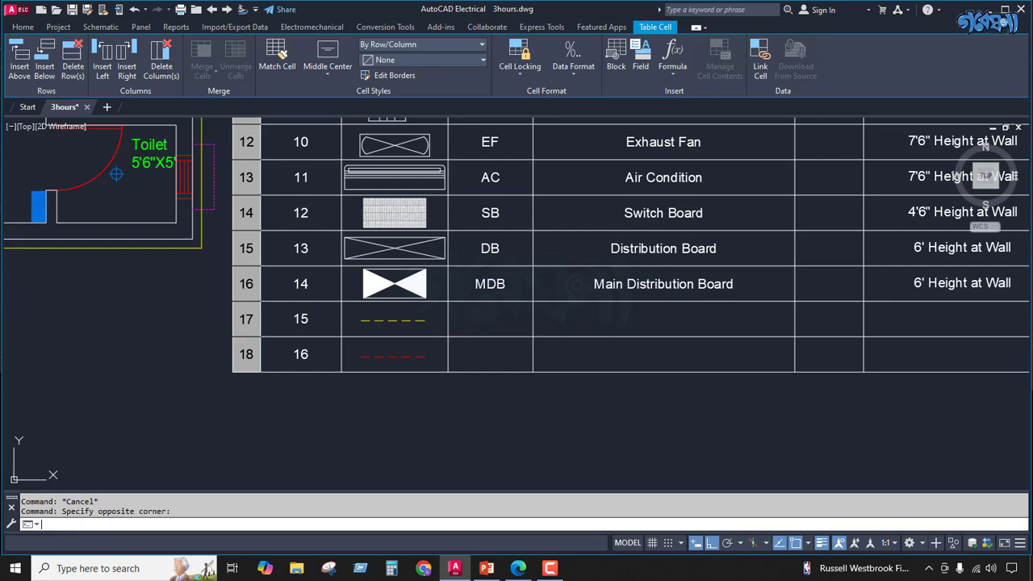
pyautogui.write('C1')
pyautogui.press('Escape')
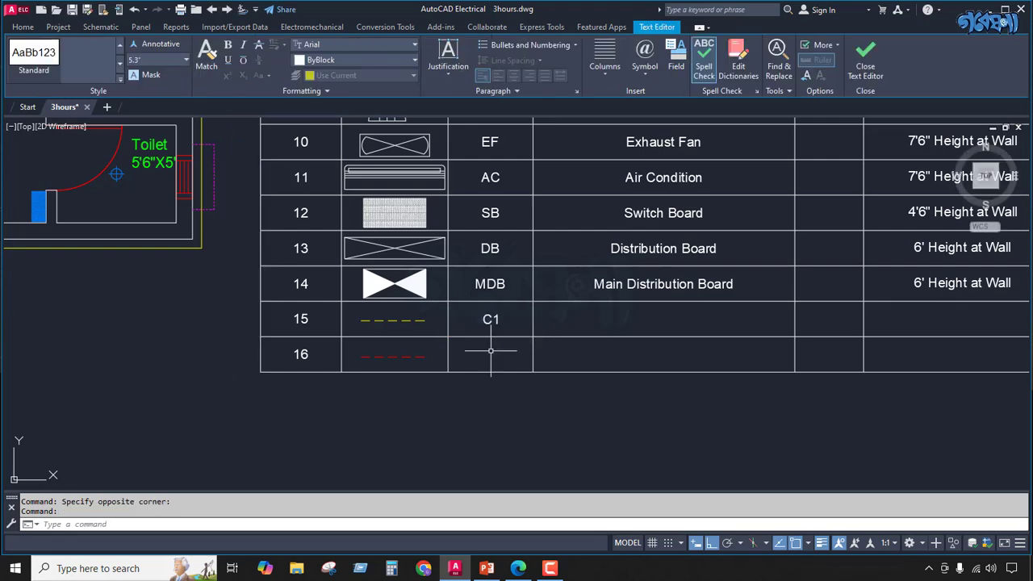
pyautogui.click(491, 351)
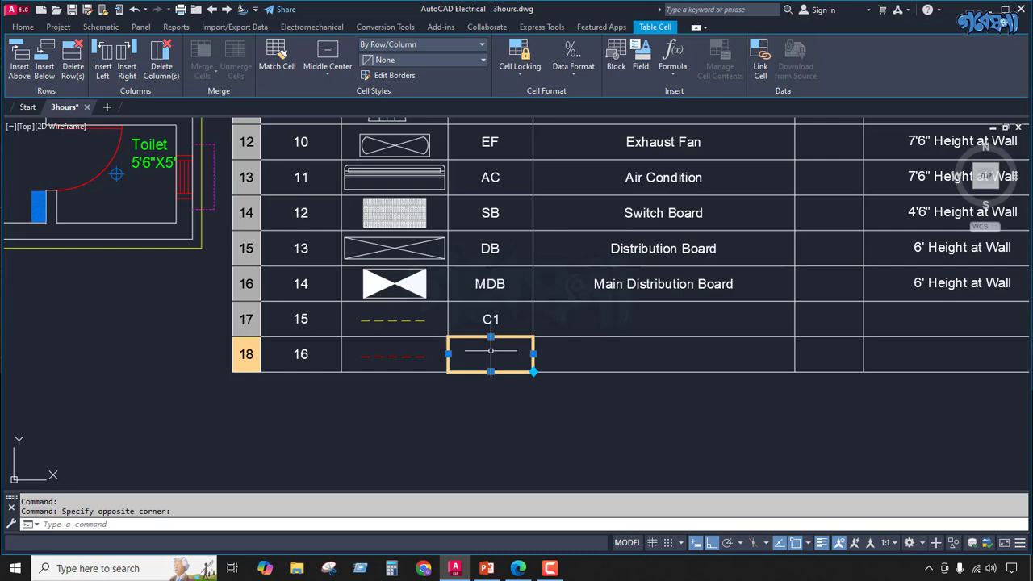
pyautogui.write('C2')
pyautogui.press('Escape')
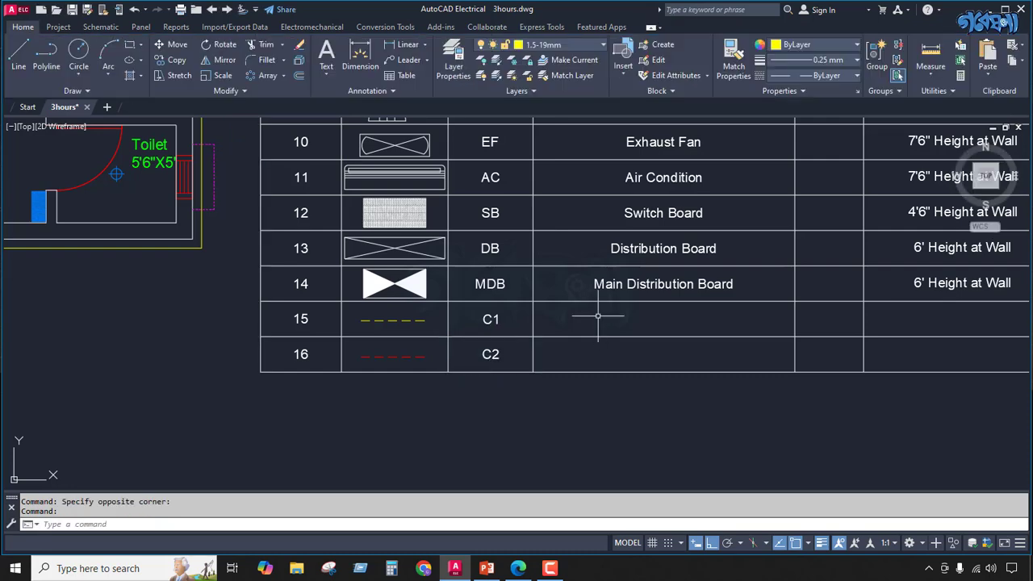
# Enter "1.5mm^2 cable, 19mm Conduit" as the description of C1 in row 15.
pyautogui.click(612, 320)
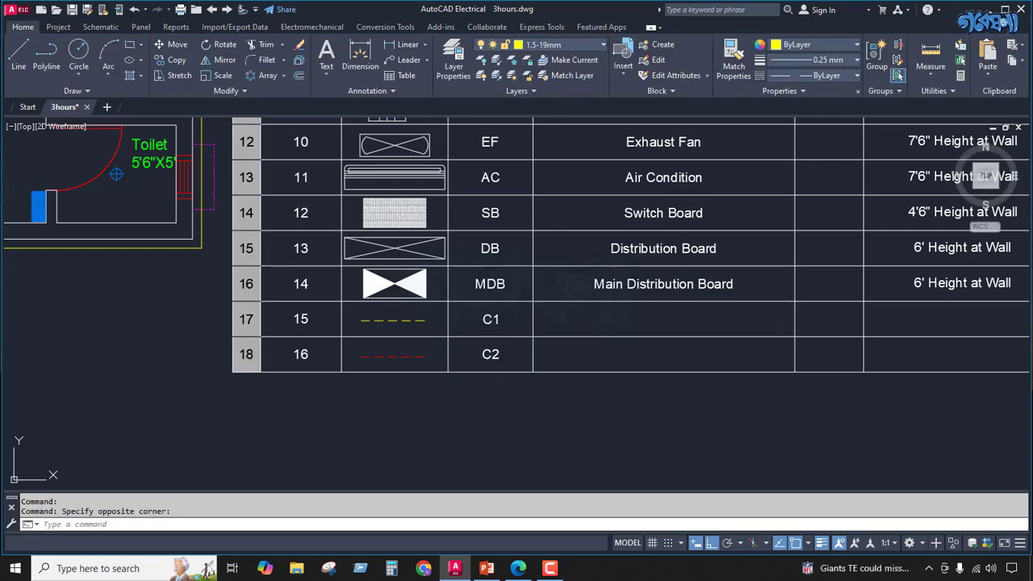
pyautogui.doubleClick(663, 320)
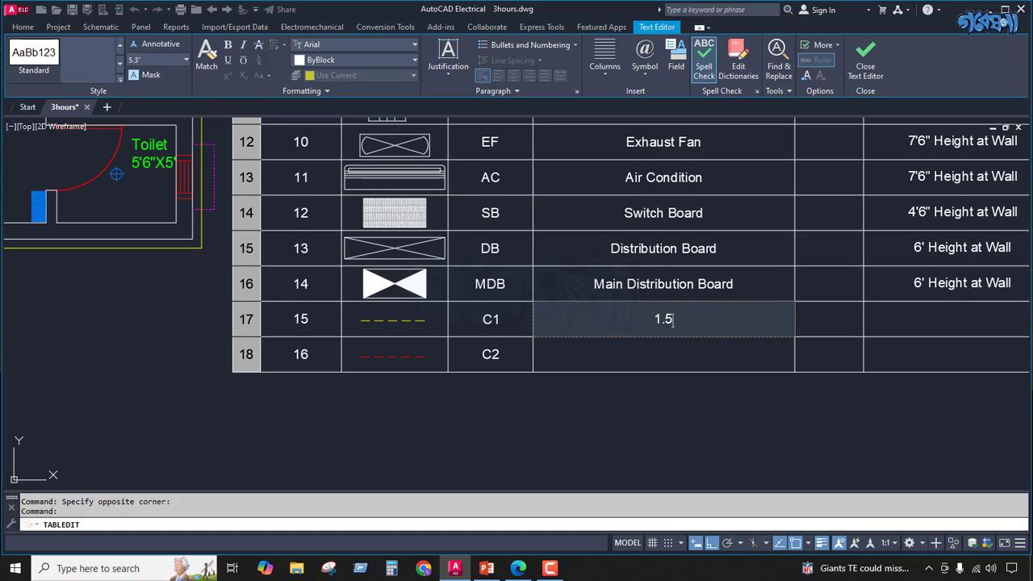
pyautogui.write('1.5mm6')
pyautogui.press('BackSpace')
pyautogui.write('^2 cable')
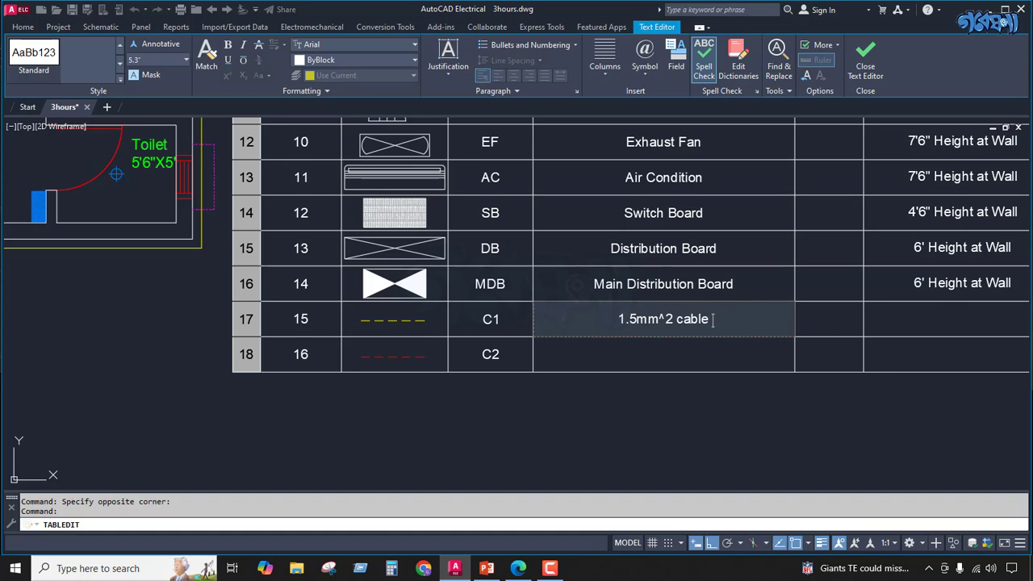
pyautogui.write(', 19')
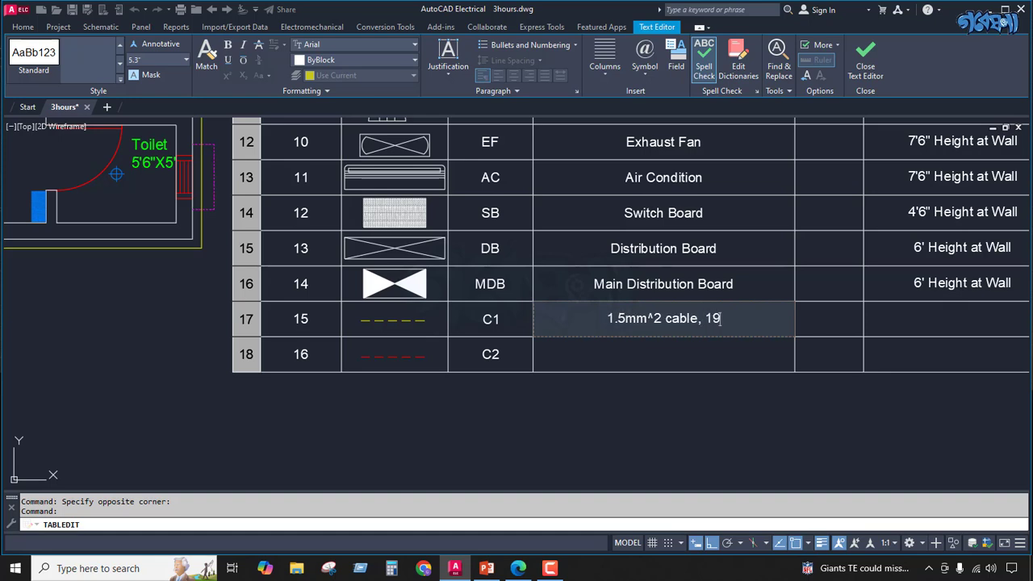
pyautogui.write('mm')
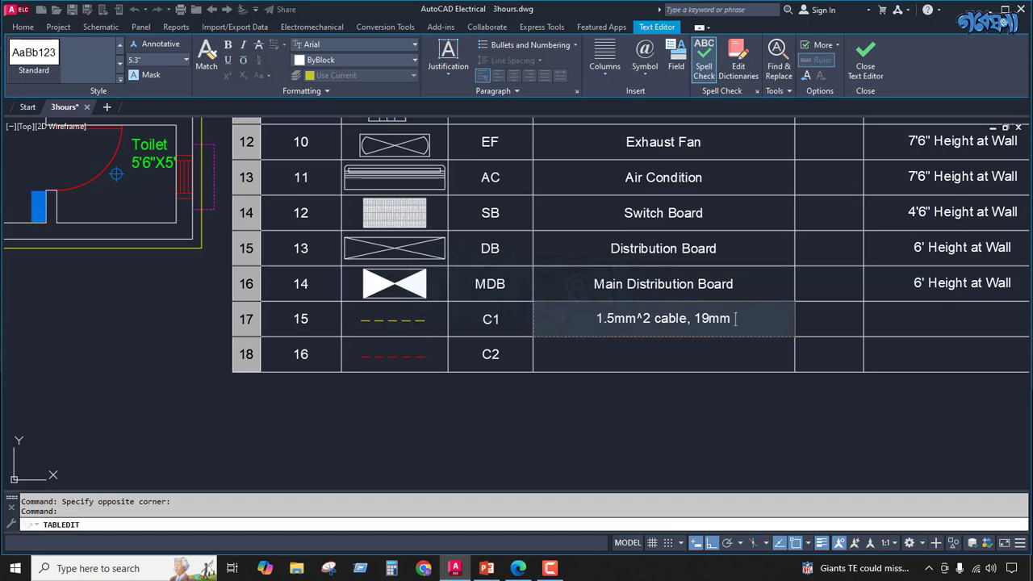
pyautogui.write(' Con')
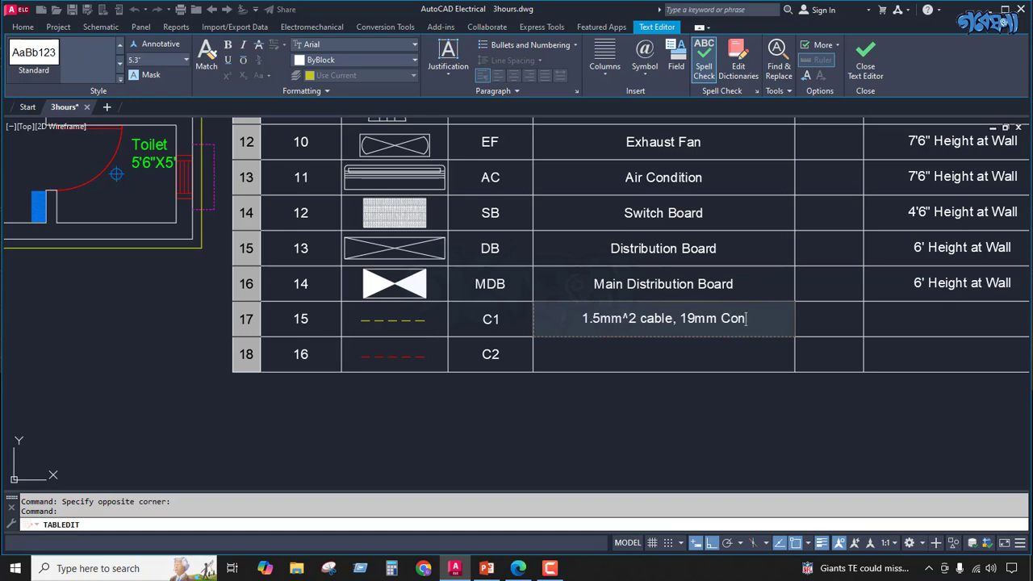
pyautogui.write('duit')
pyautogui.click(829, 311)
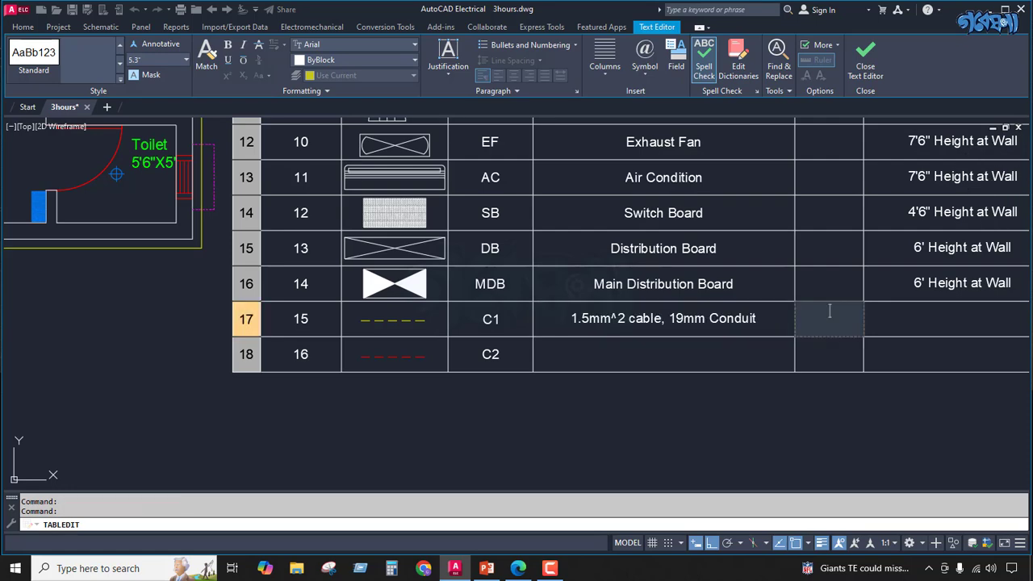
pyautogui.scroll(-4, 557, 336)
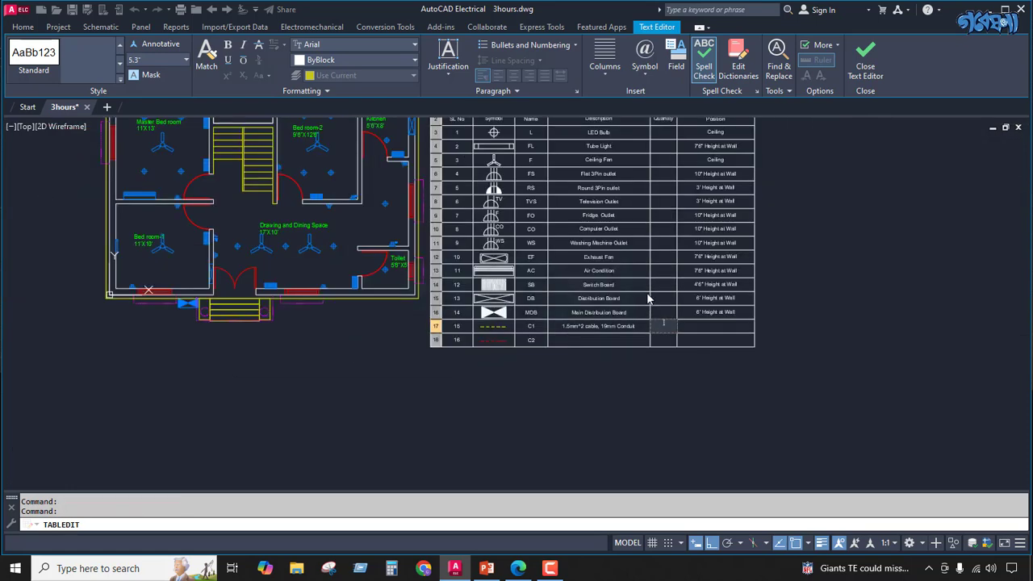
# Enter 17 as the quantity of LED Bulb in the load table.
pyautogui.click(662, 353)
pyautogui.click(664, 326)
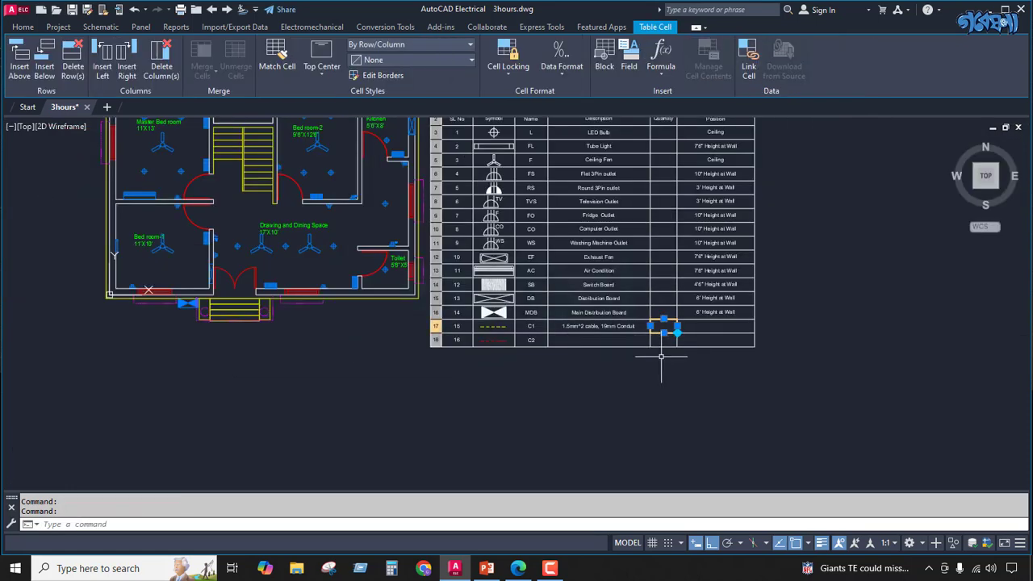
pyautogui.scroll(-2, 666, 266)
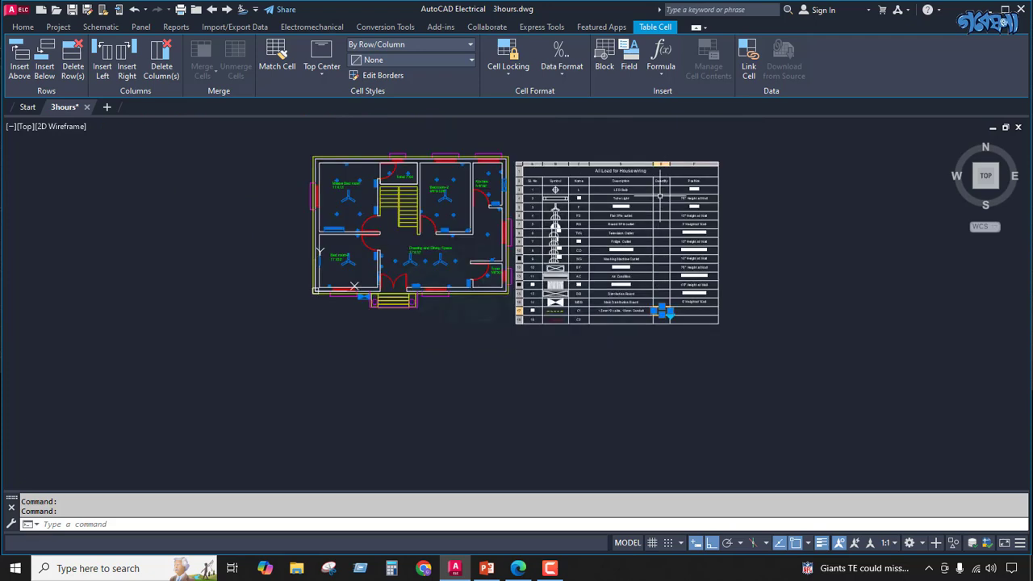
pyautogui.scroll(8, 660, 189)
pyautogui.click(660, 188)
pyautogui.write('1')
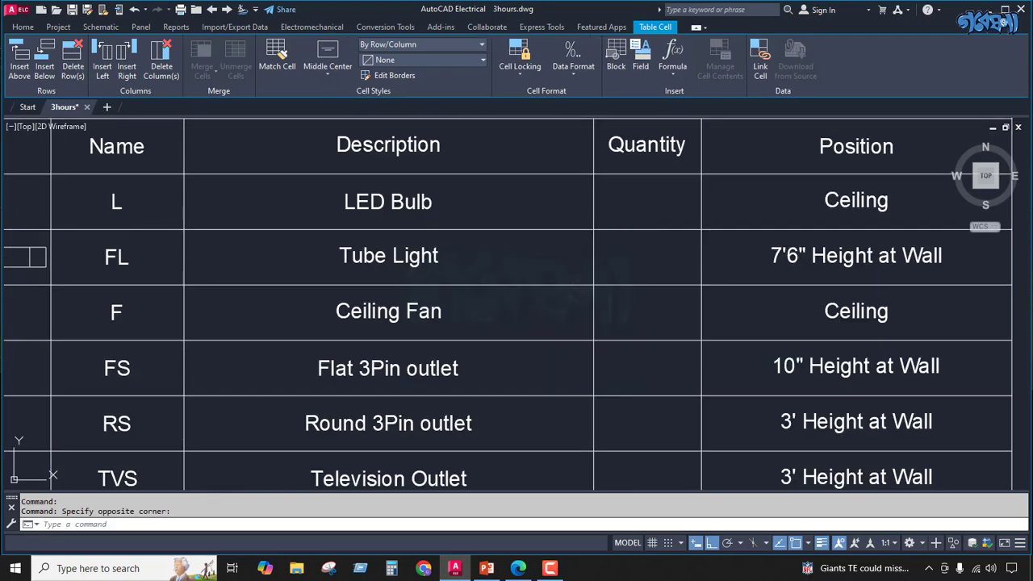
pyautogui.write('7')
pyautogui.click(648, 253)
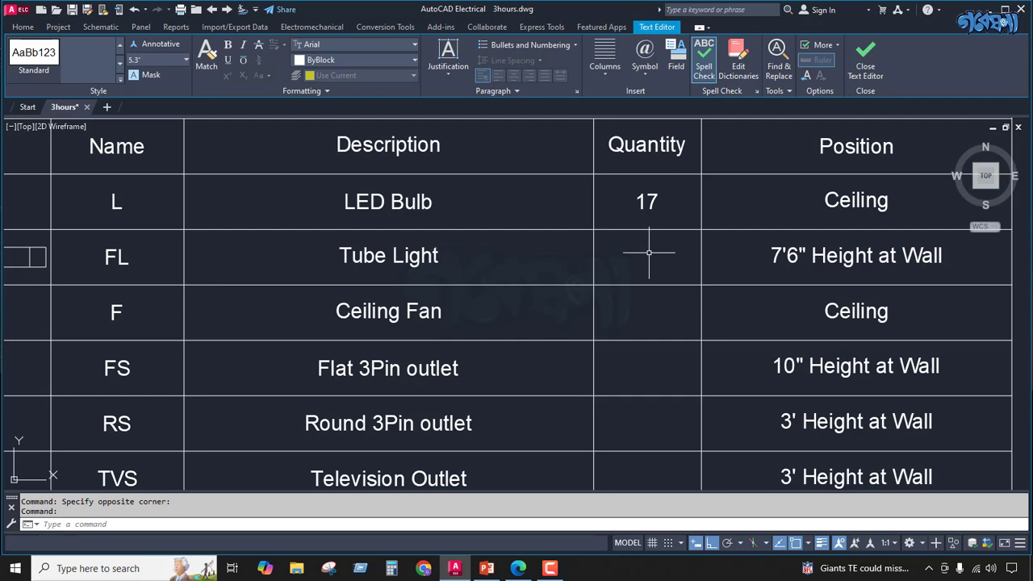
# Enter 1 as the quantity of Tube Light.
pyautogui.click(649, 259)
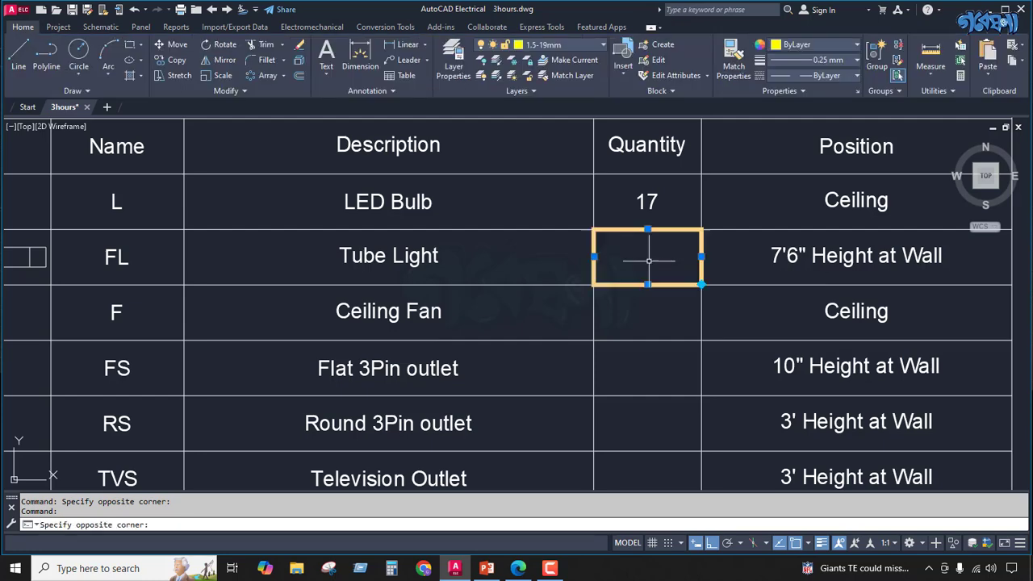
pyautogui.write('1')
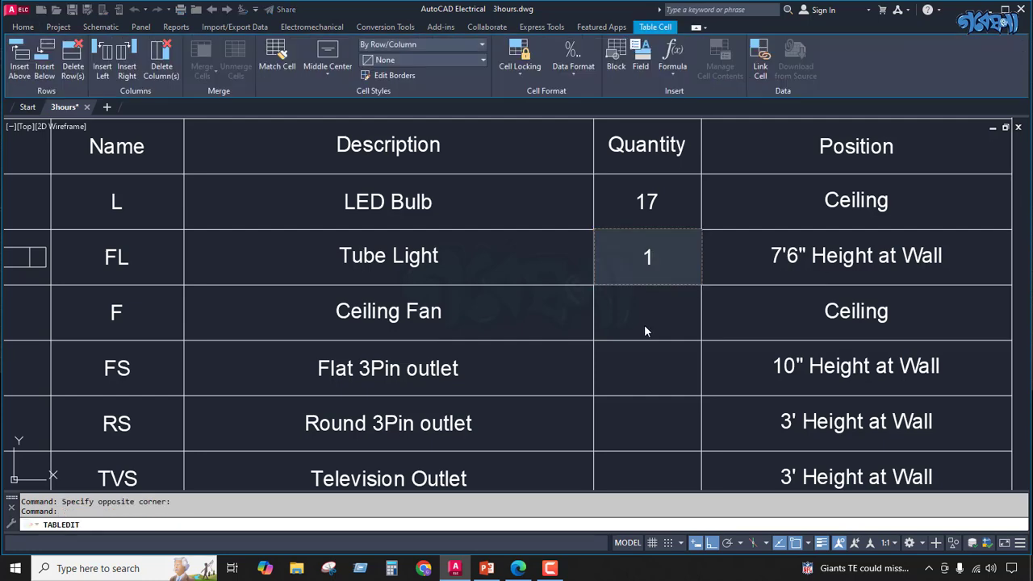
pyautogui.click(640, 312)
# Check the floor plan for ceiling fans and enter 4 as the Ceiling Fan quantity.
pyautogui.scroll(-8, 492, 317)
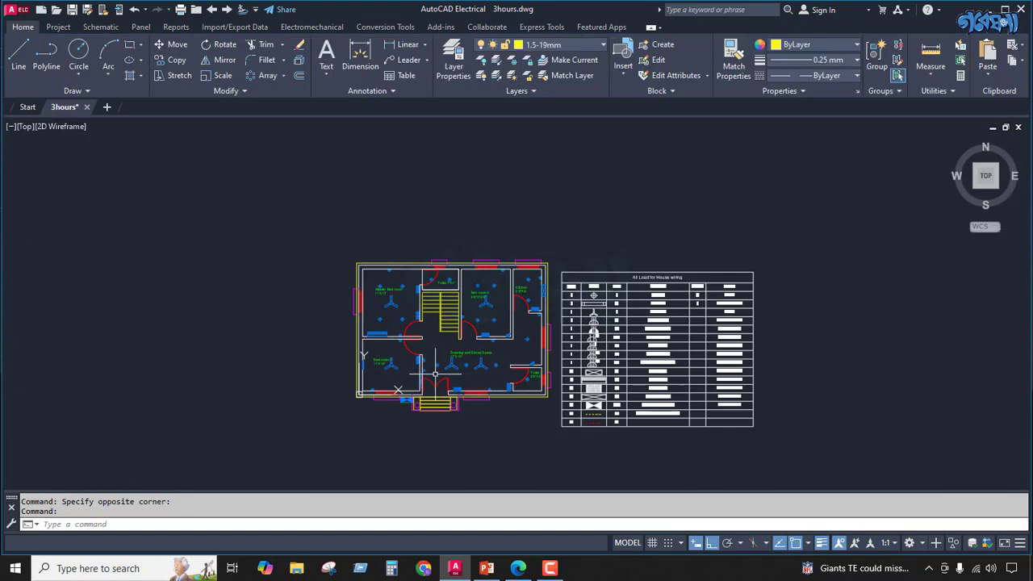
pyautogui.scroll(8, 701, 313)
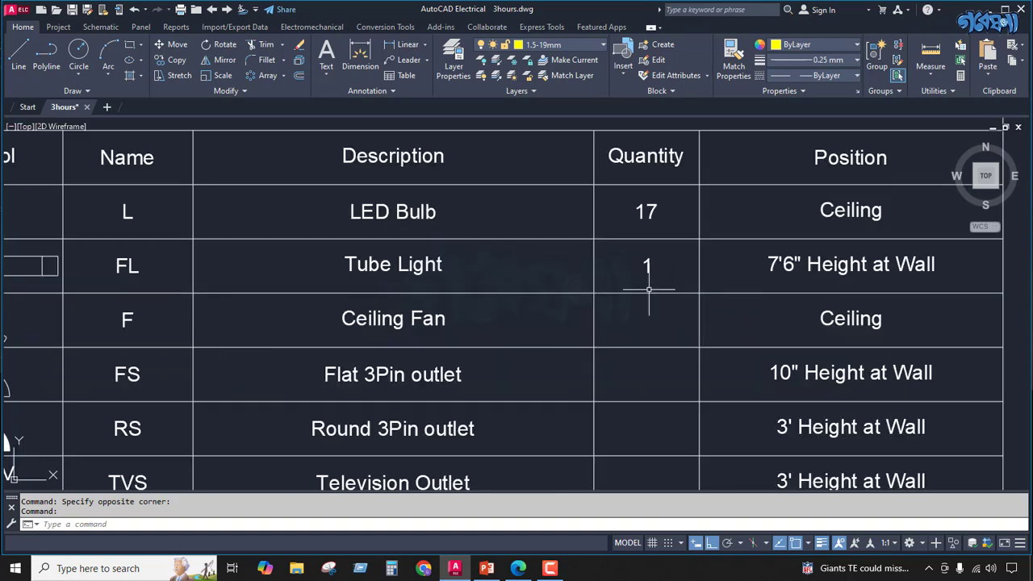
pyautogui.click(644, 334)
pyautogui.click(644, 328)
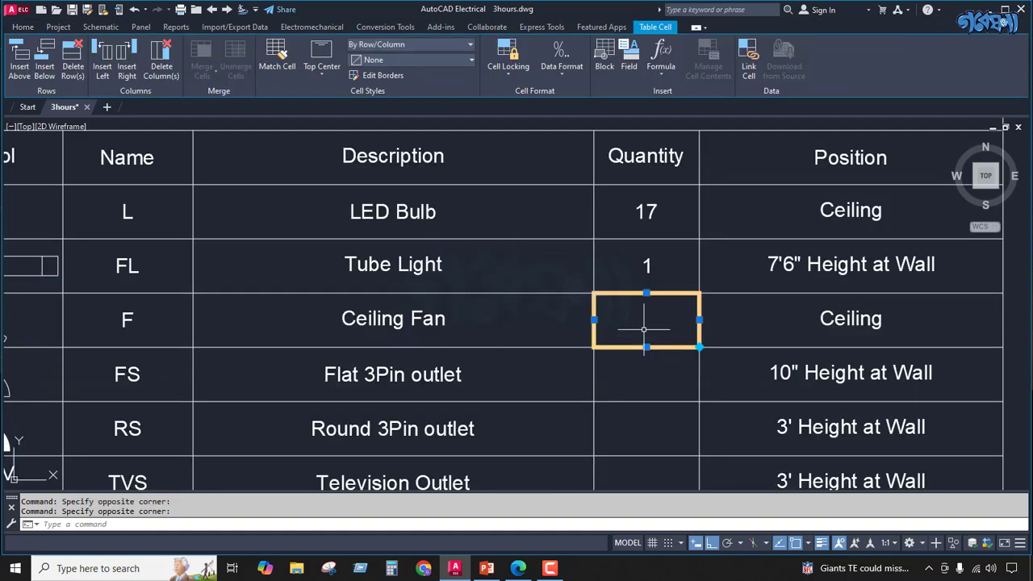
pyautogui.doubleClick(644, 329)
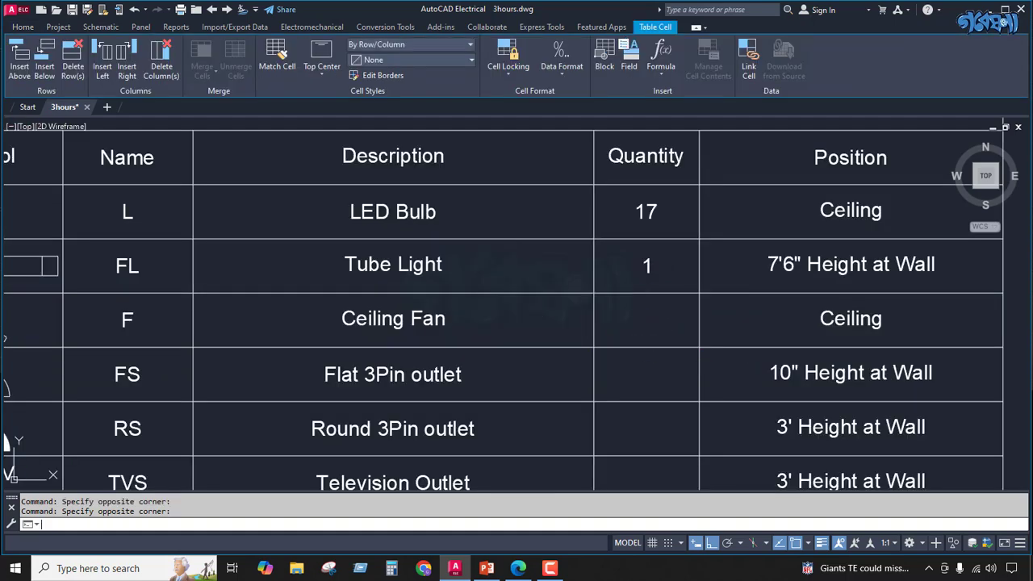
pyautogui.write('4')
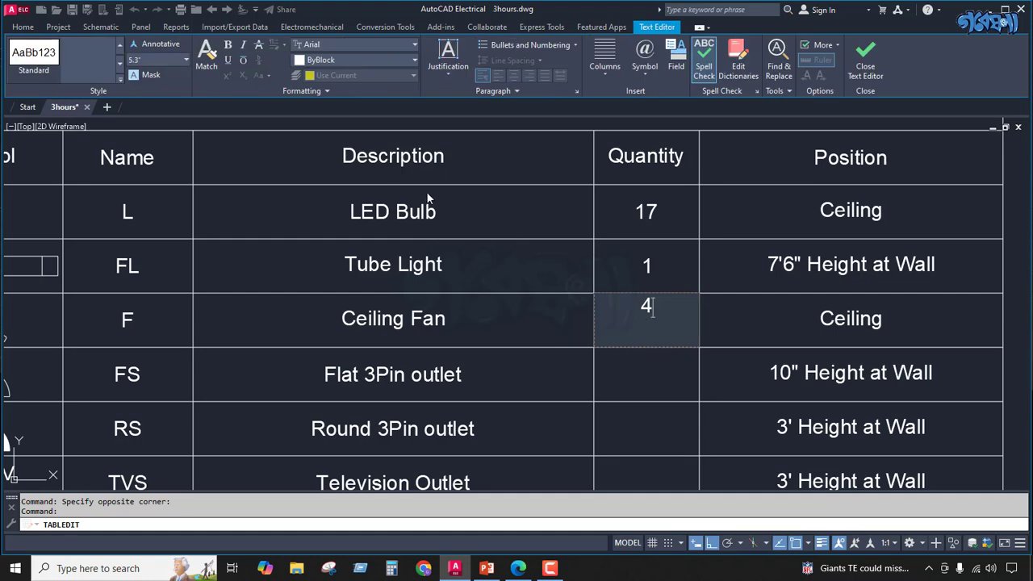
pyautogui.click(645, 373)
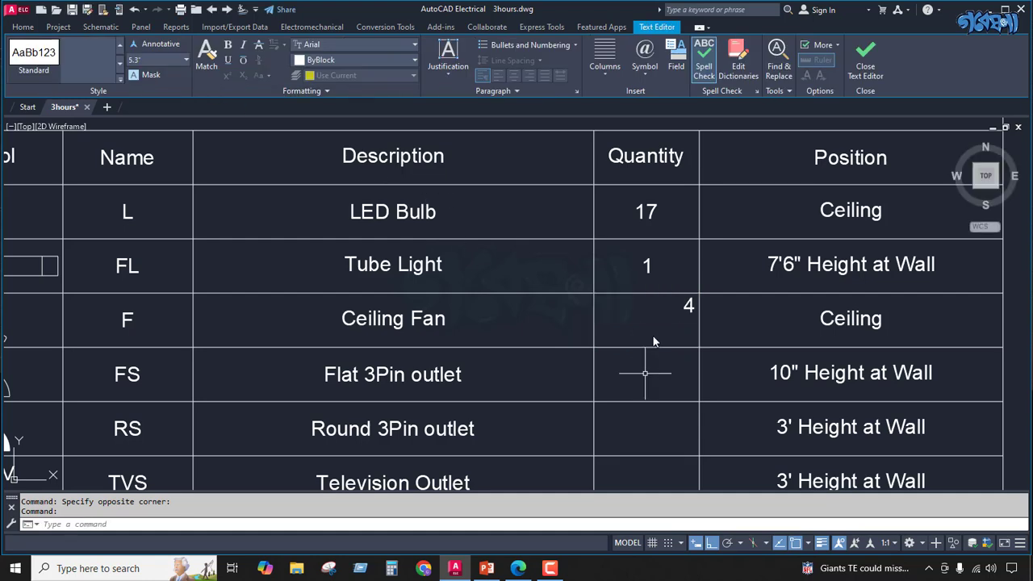
# Set the alignment of the Ceiling Fan quantity cell to Middle Center.
pyautogui.click(653, 334)
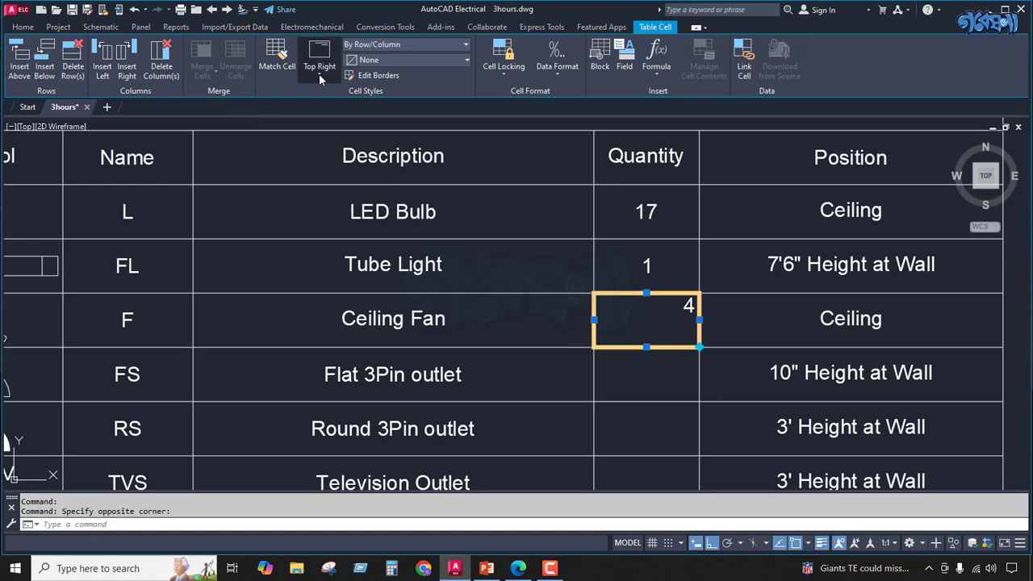
pyautogui.click(318, 74)
pyautogui.click(339, 154)
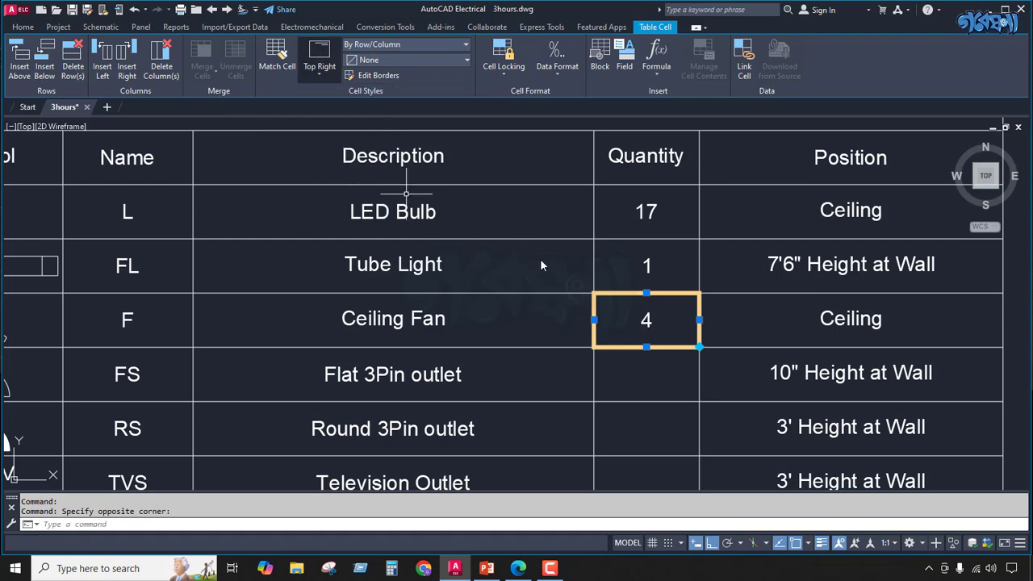
pyautogui.click(645, 355)
pyautogui.scroll(-6, 642, 339)
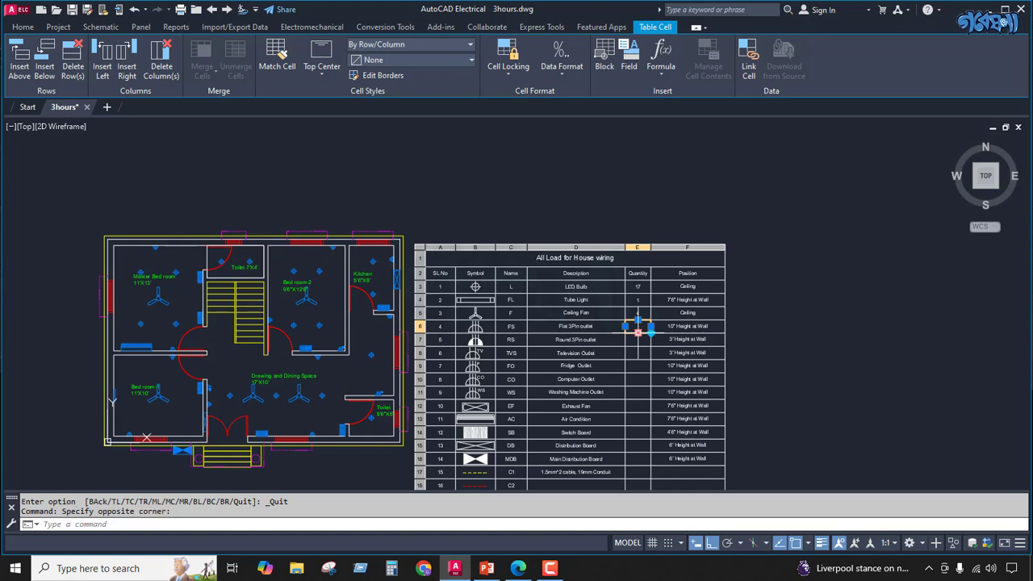
pyautogui.scroll(4, 639, 334)
pyautogui.scroll(-4, 637, 335)
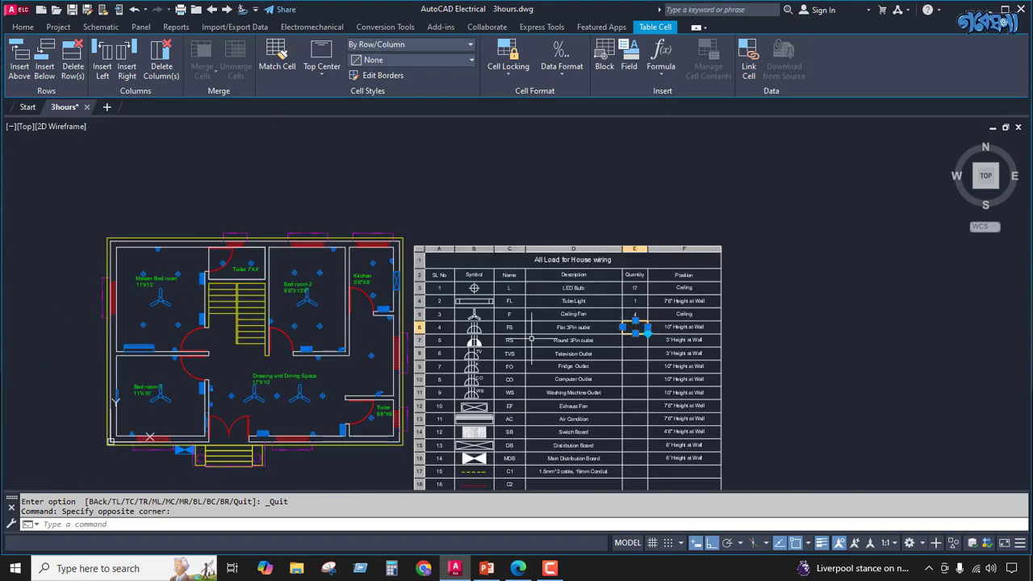
pyautogui.doubleClick(638, 327)
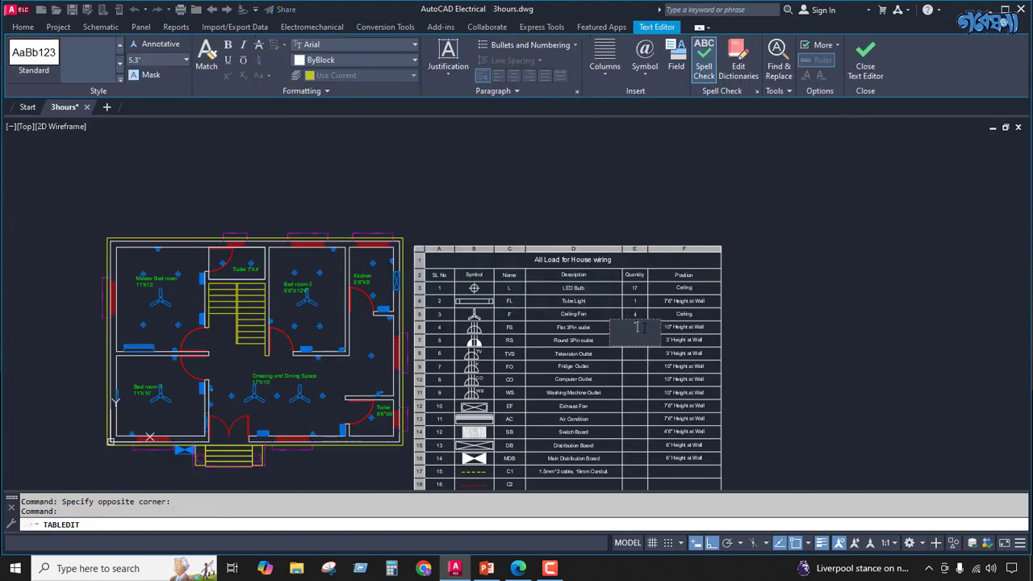
pyautogui.press('Escape')
pyautogui.scroll(4, 638, 327)
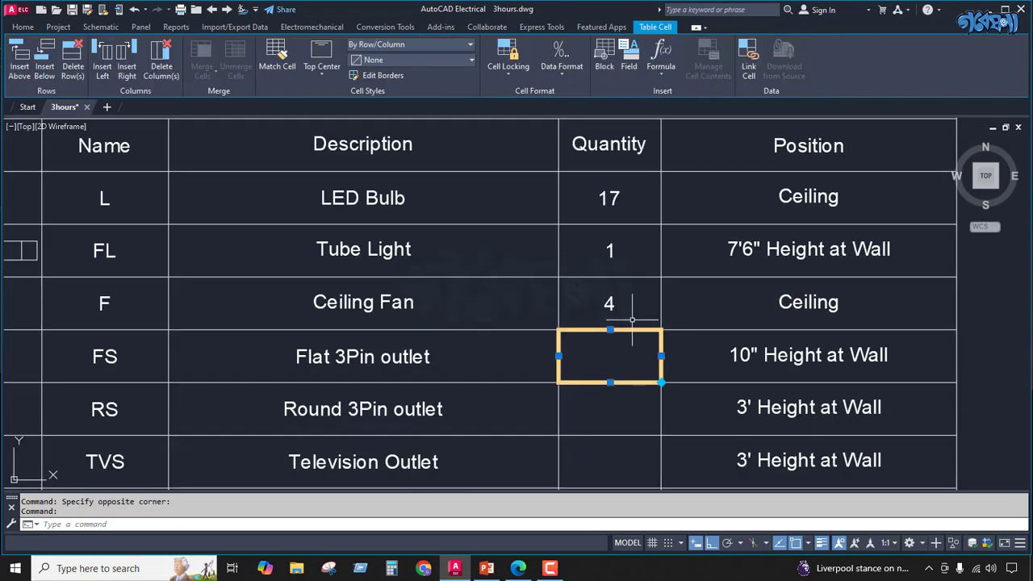
pyautogui.scroll(-4, 671, 339)
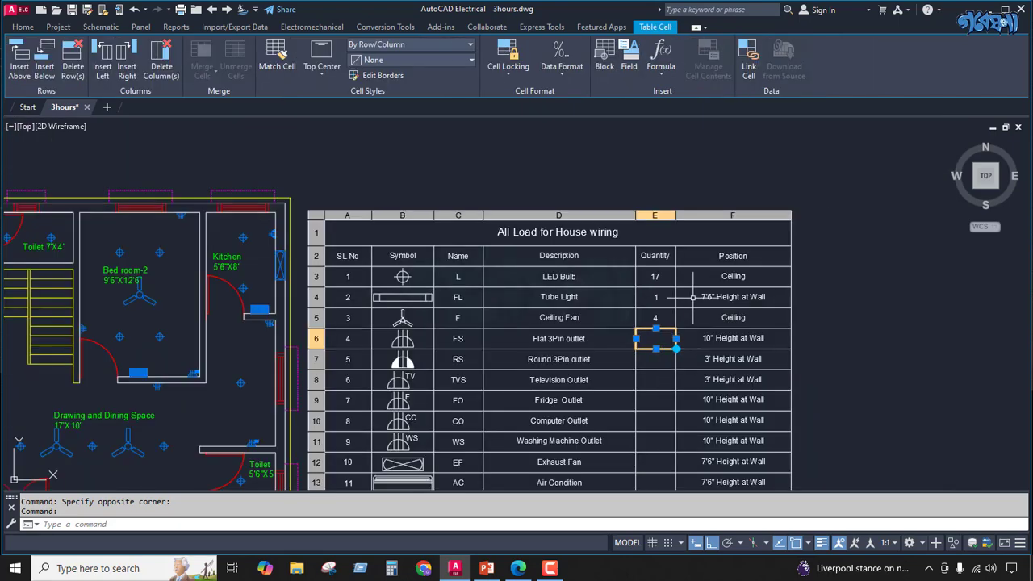
pyautogui.scroll(-3, 692, 297)
pyautogui.press('Escape')
pyautogui.scroll(5, 612, 393)
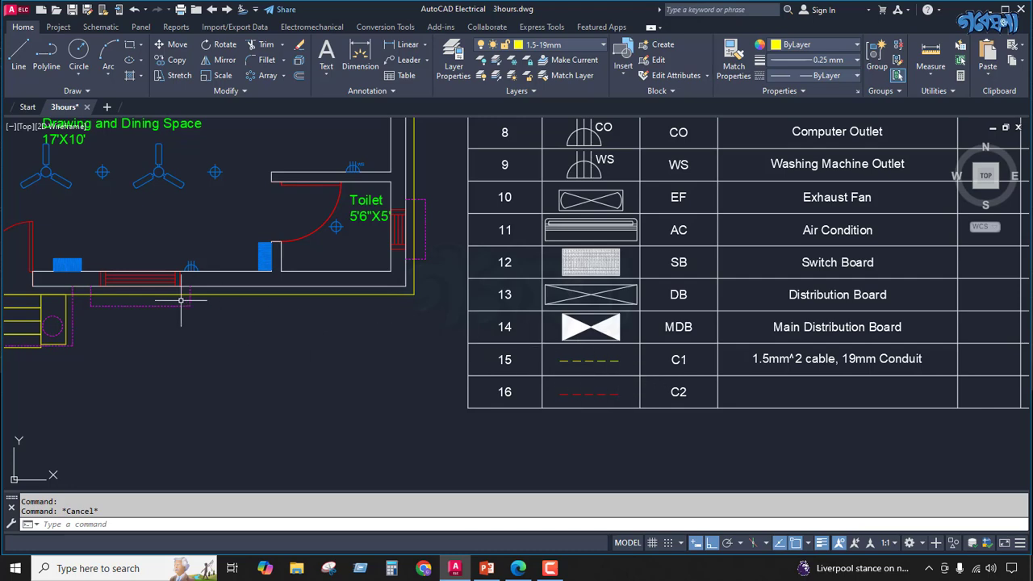
pyautogui.scroll(-4, 433, 370)
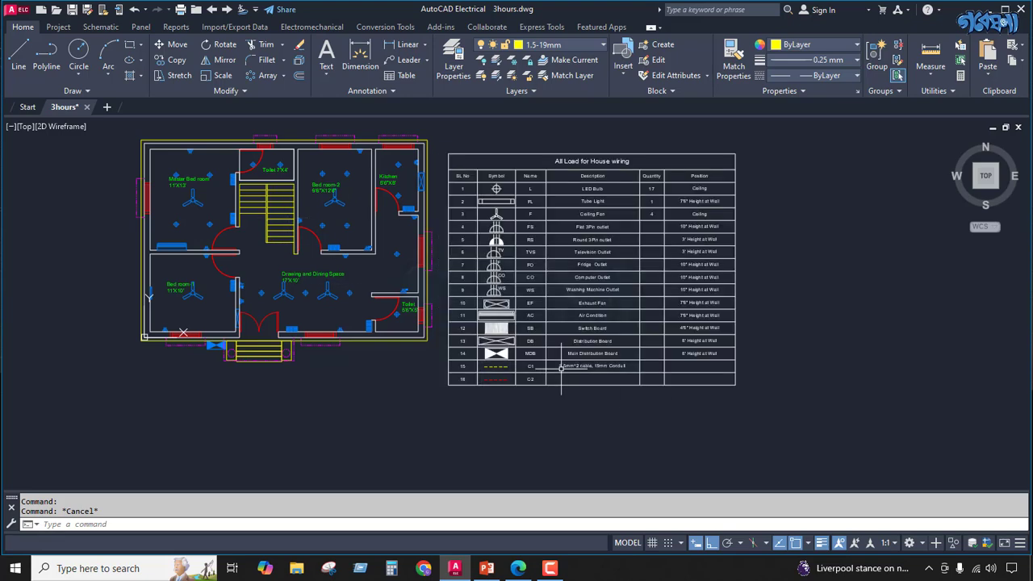
# Copy the description text "1.5mm^2 cable, 19mm Conduit" from C1 into the description cell of C2 in row 16.
pyautogui.scroll(5, 561, 366)
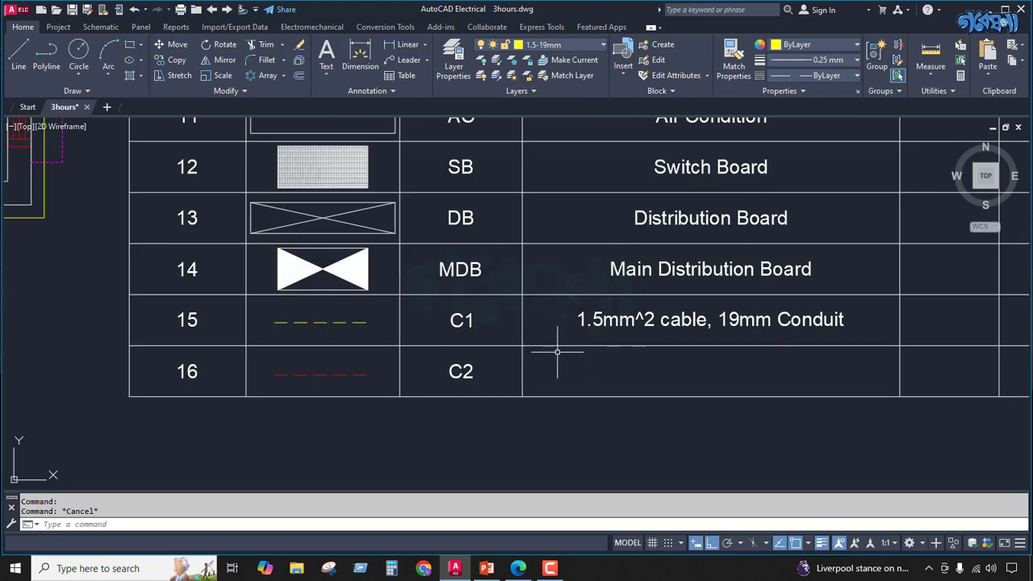
pyautogui.doubleClick(615, 320)
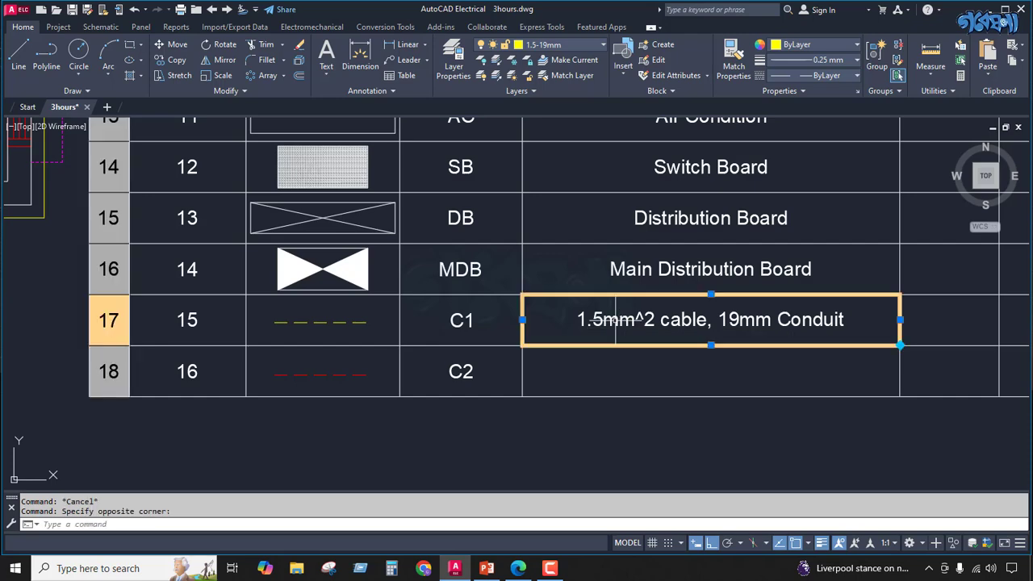
pyautogui.doubleClick(615, 320)
pyautogui.moveTo(655, 321); pyautogui.dragTo(854, 323)
pyautogui.hotkey('ctrl', 'c')
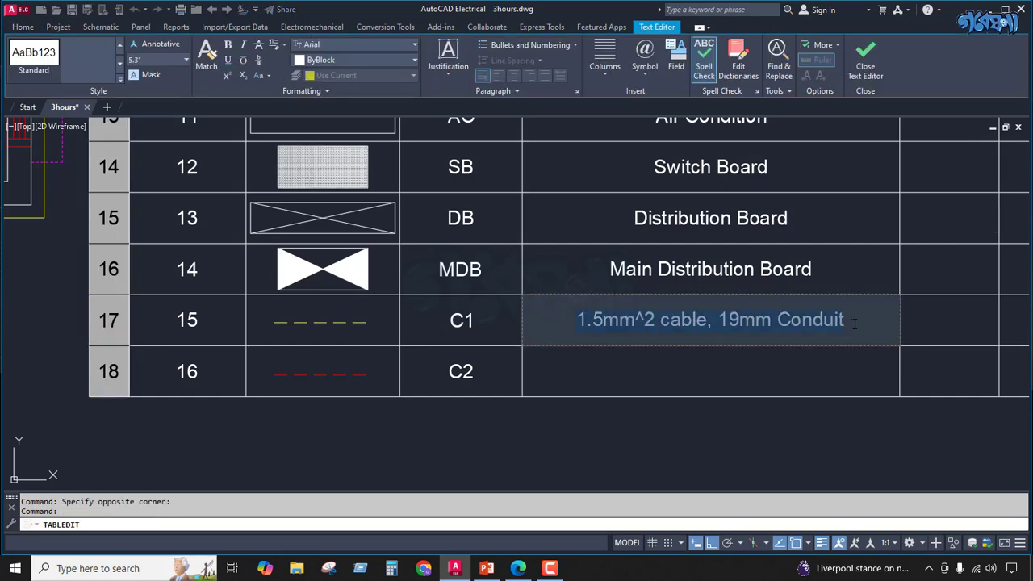
pyautogui.rightClick(820, 324)
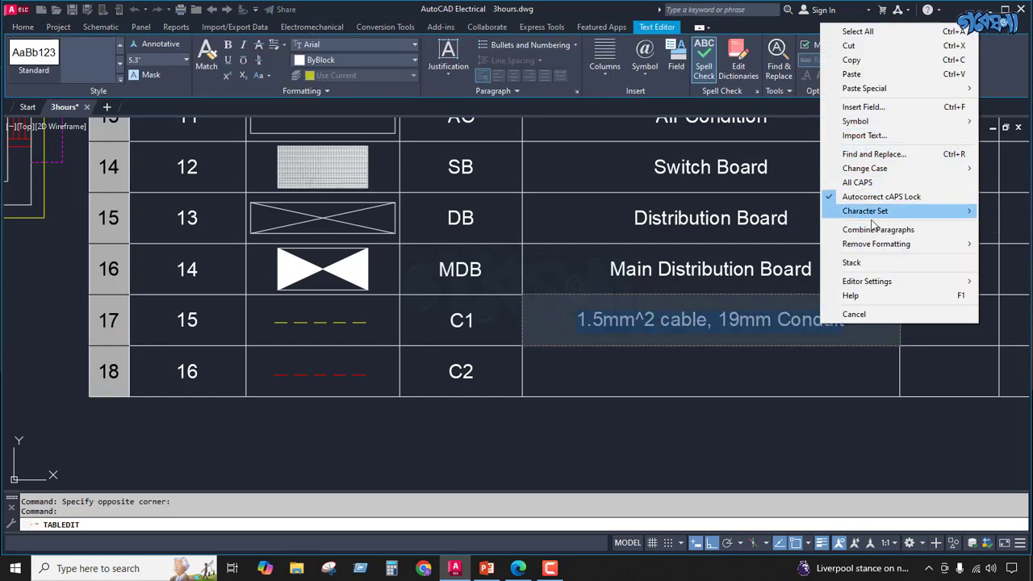
pyautogui.click(888, 61)
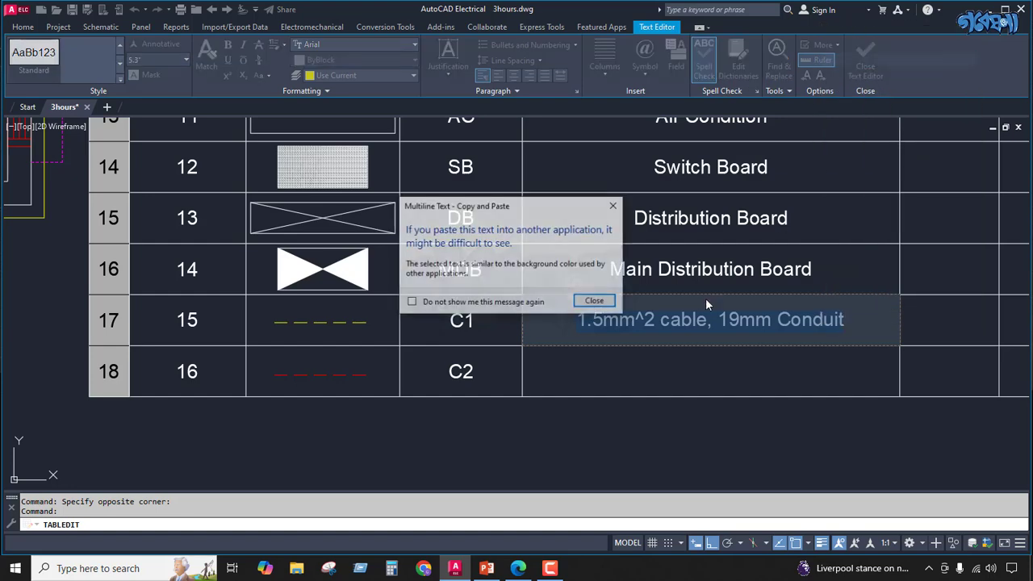
pyautogui.click(596, 305)
pyautogui.click(609, 363)
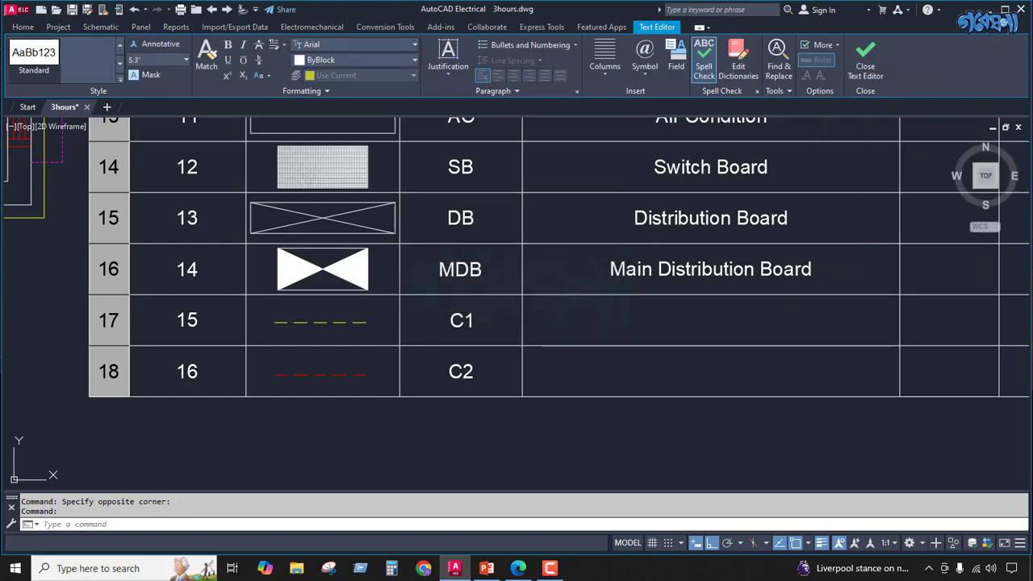
pyautogui.doubleClick(609, 363)
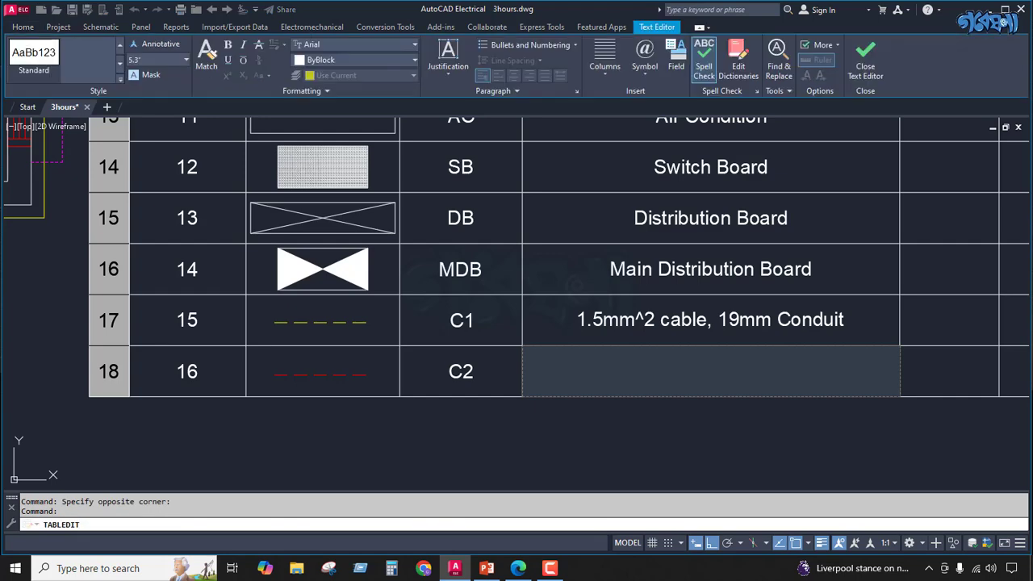
pyautogui.hotkey('ctrl', 'v')
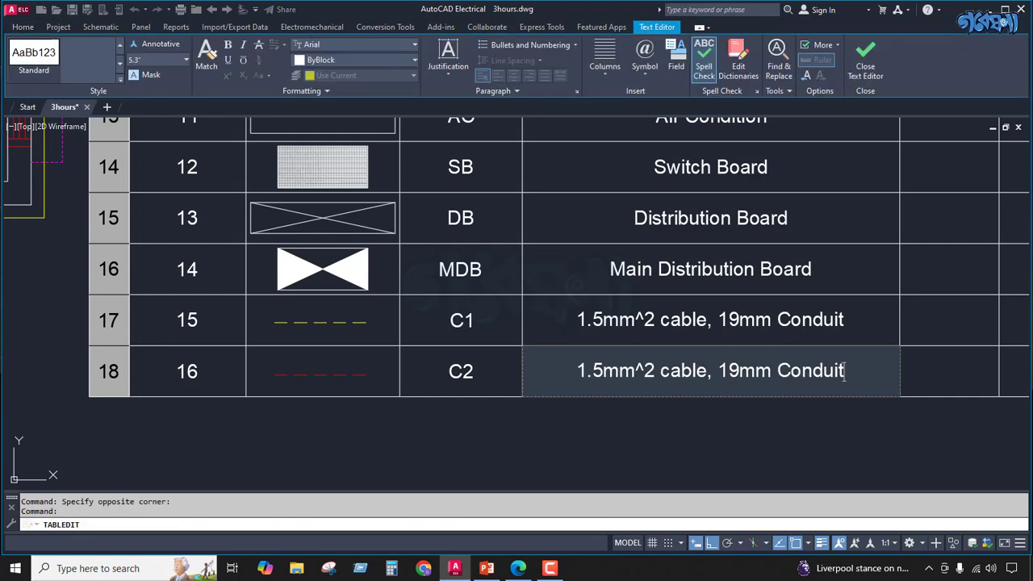
# Change the cable size in C2's description so it reads "2.5mm^2 cable, 19mm Conduit".
pyautogui.click(604, 373)
pyautogui.press('BackSpace')
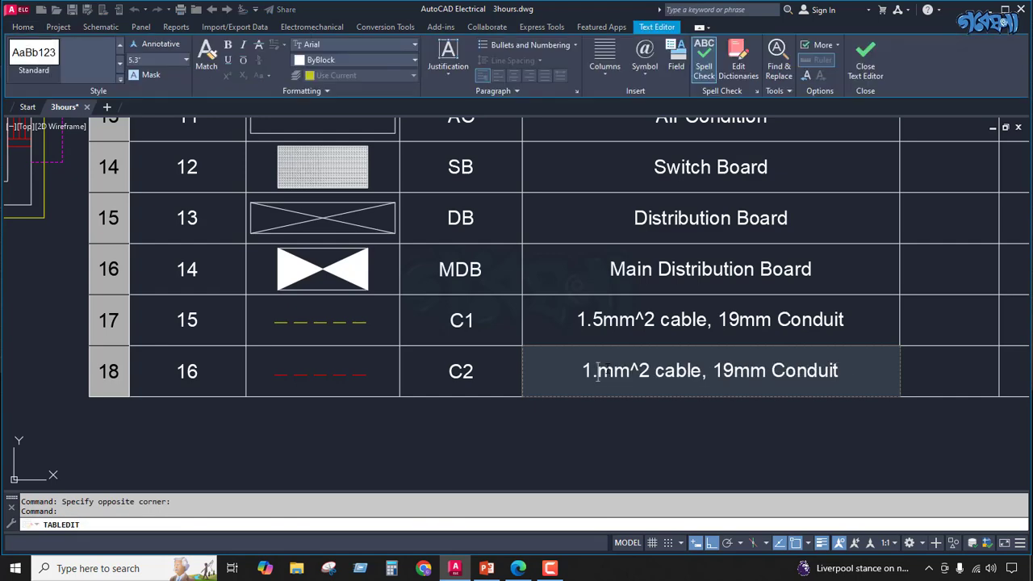
pyautogui.press('BackSpace')
pyautogui.press('BackSpace')
pyautogui.write('2.')
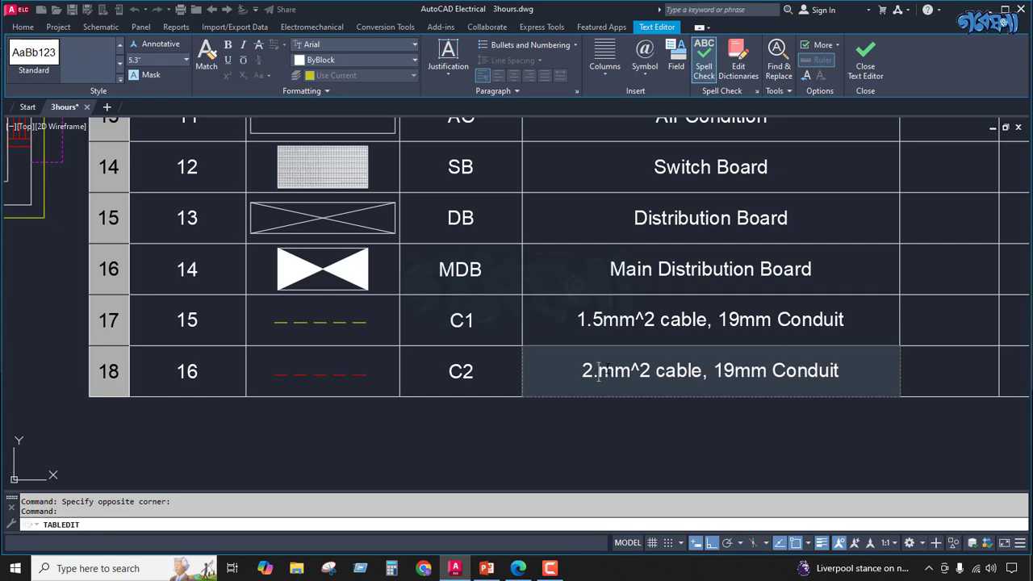
pyautogui.write('5')
pyautogui.click(631, 405)
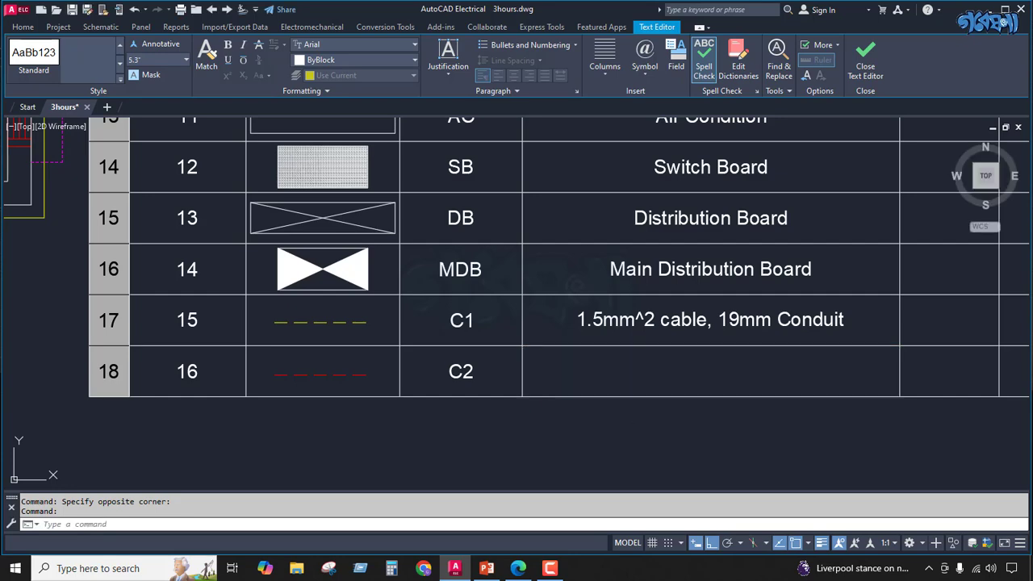
pyautogui.scroll(-3, 634, 377)
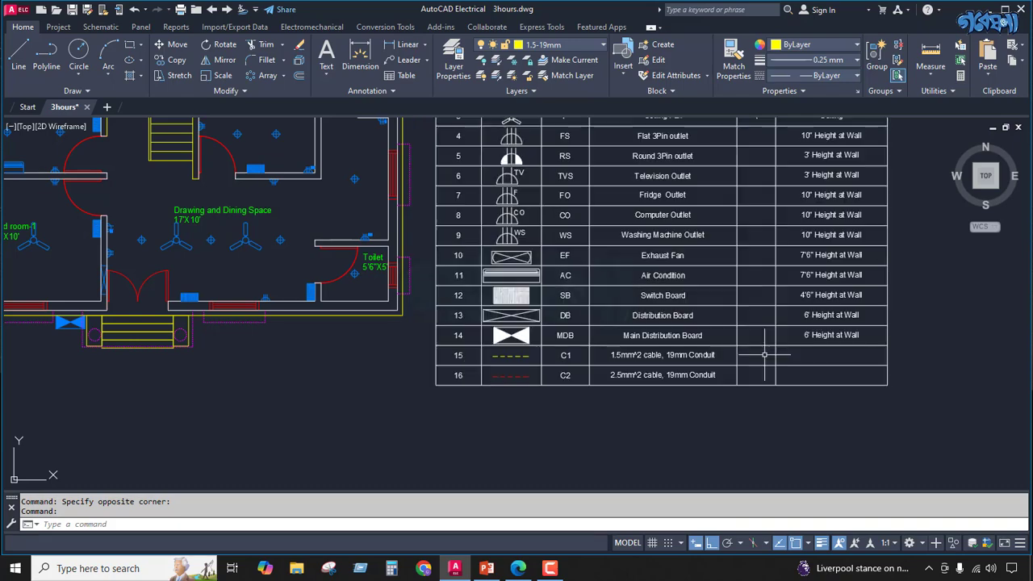
pyautogui.scroll(2, 763, 356)
pyautogui.scroll(-2, 685, 356)
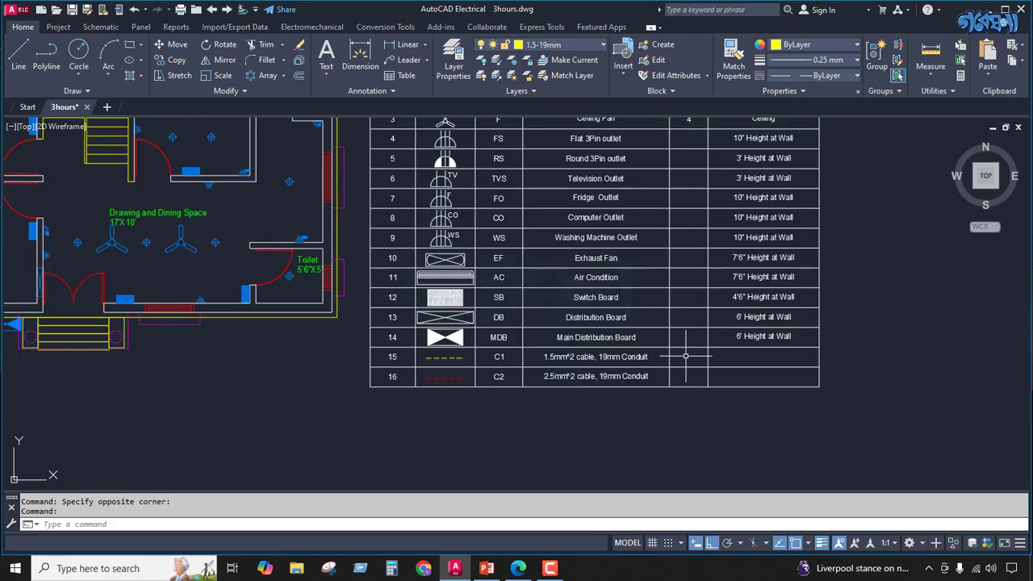
pyautogui.scroll(5, 685, 356)
pyautogui.scroll(-5, 637, 380)
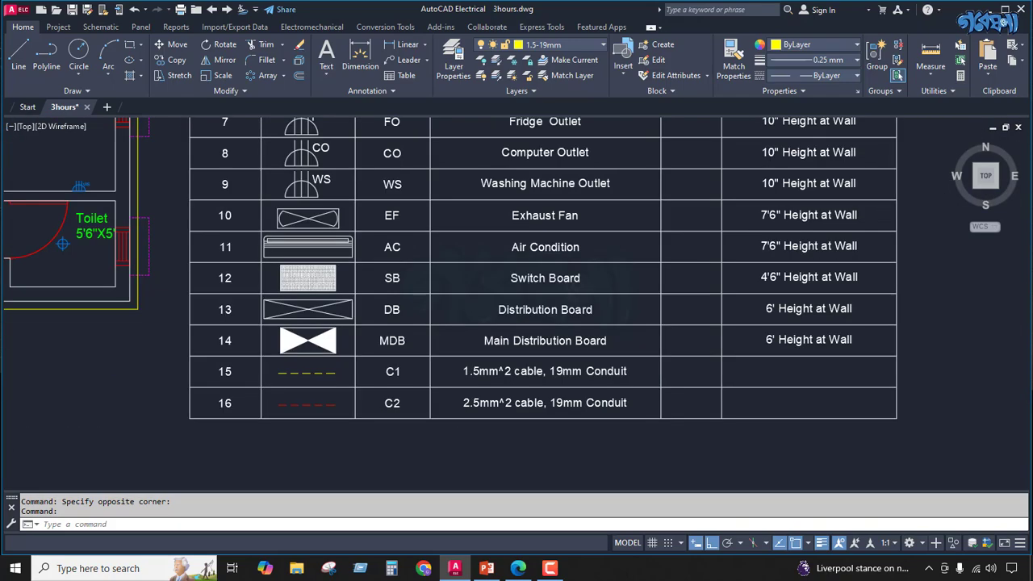
# Enter "Ceiling, Wall" in the Position cell of the C1 row.
pyautogui.scroll(-2, 202, 266)
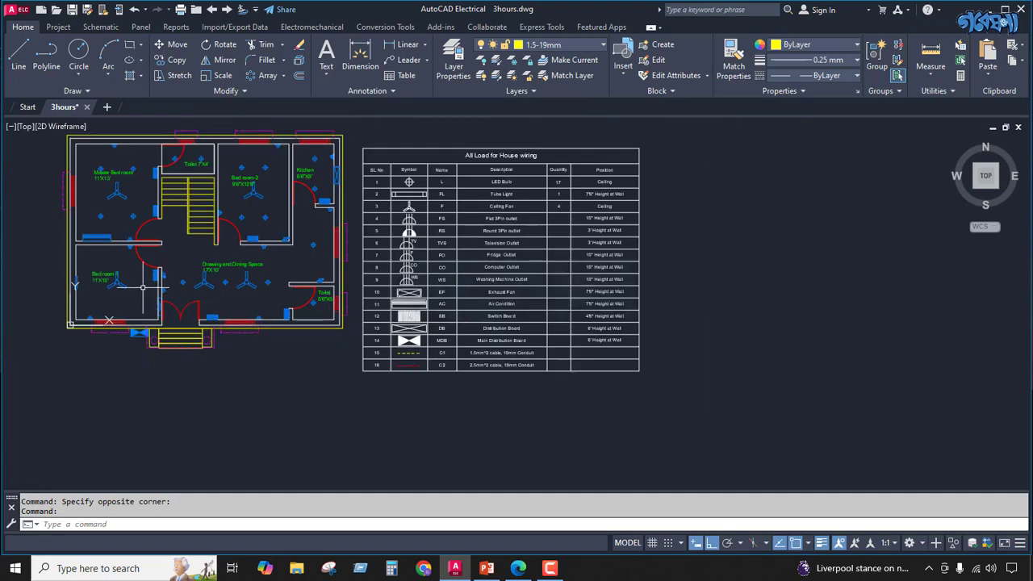
pyautogui.scroll(4, 570, 356)
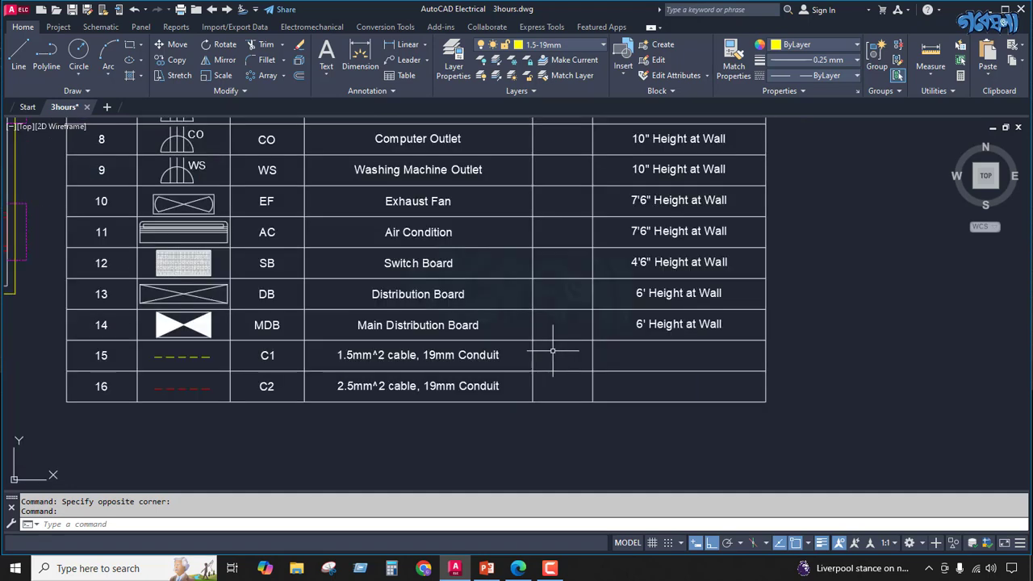
pyautogui.click(683, 358)
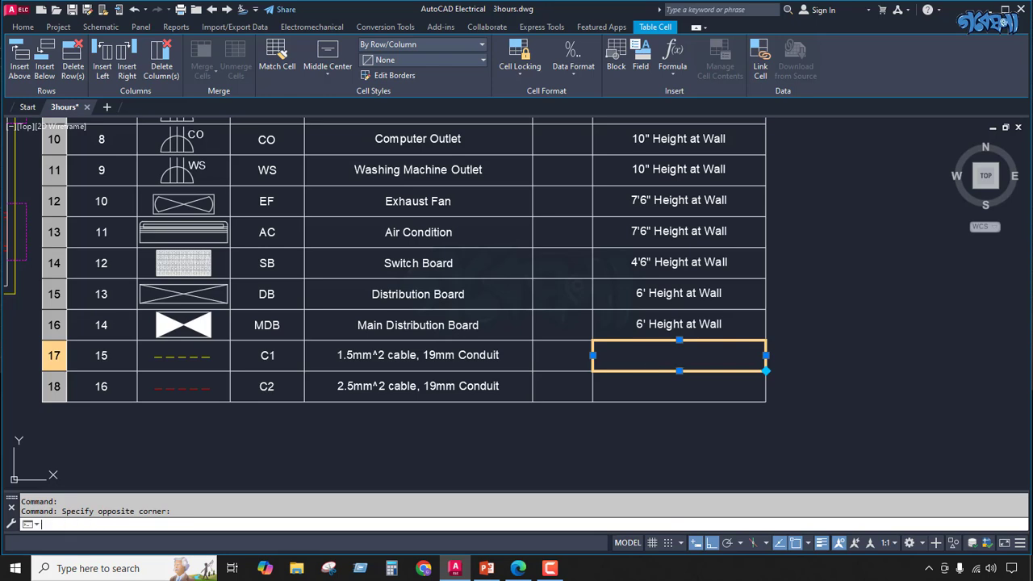
pyautogui.doubleClick(684, 356)
pyautogui.write('Ceil')
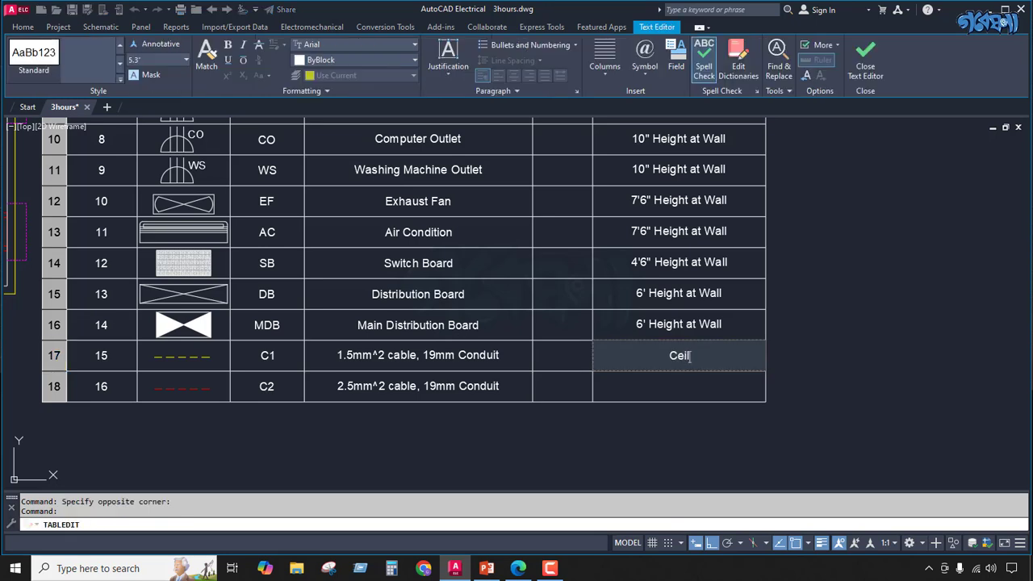
pyautogui.write('ing, Wall')
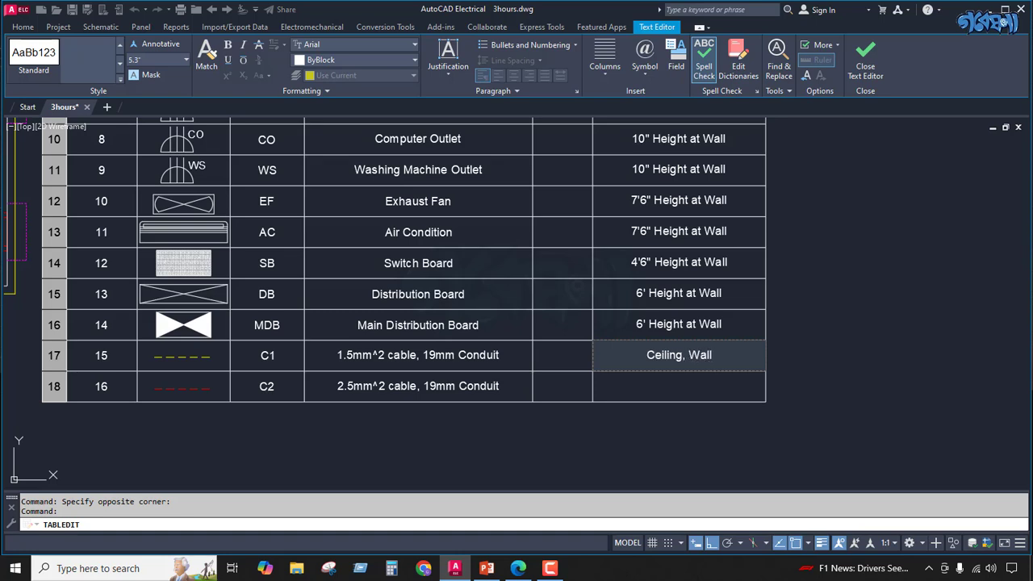
# Enter "Ceiling, Wall" in the Position cell of the C2 row.
pyautogui.click(694, 375)
pyautogui.click(681, 378)
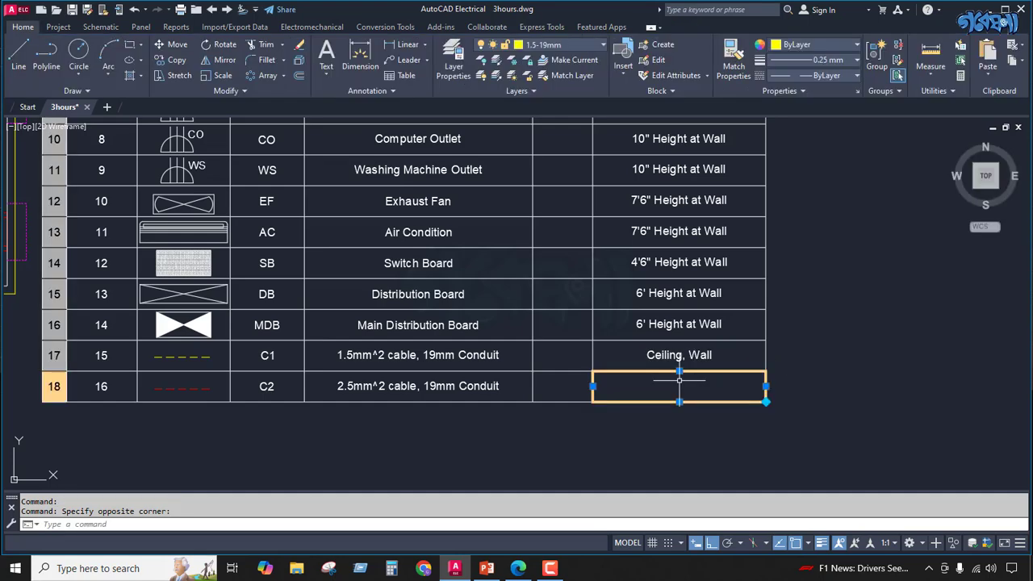
pyautogui.doubleClick(679, 380)
pyautogui.write('Ceiling, Wall')
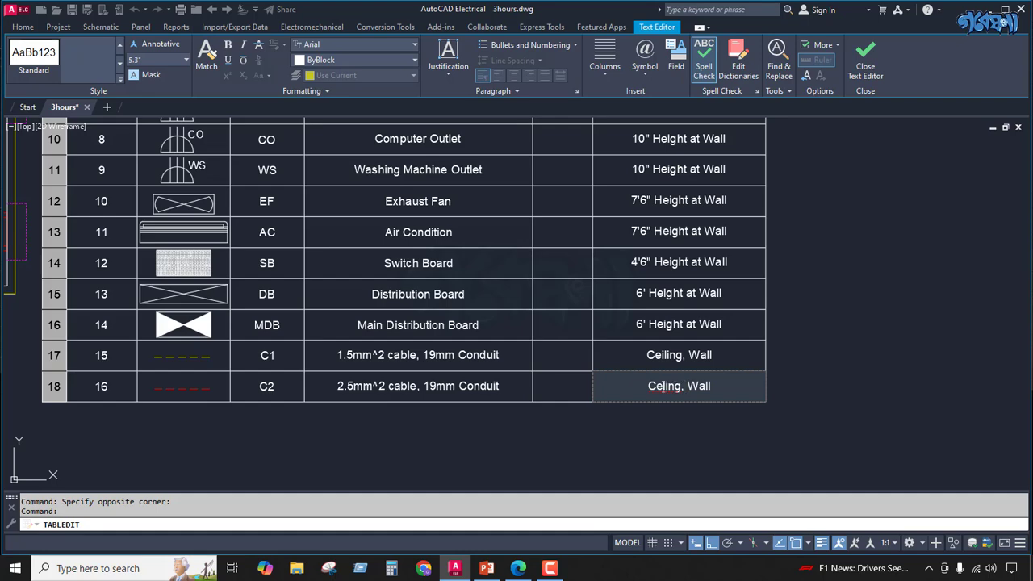
pyautogui.click(836, 392)
# Draw a three-point arc from the switch board beside the main entrance through the nearest ceiling fan in the Drawing and Dining Space.
pyautogui.scroll(-2, 840, 393)
pyautogui.scroll(-4, 807, 391)
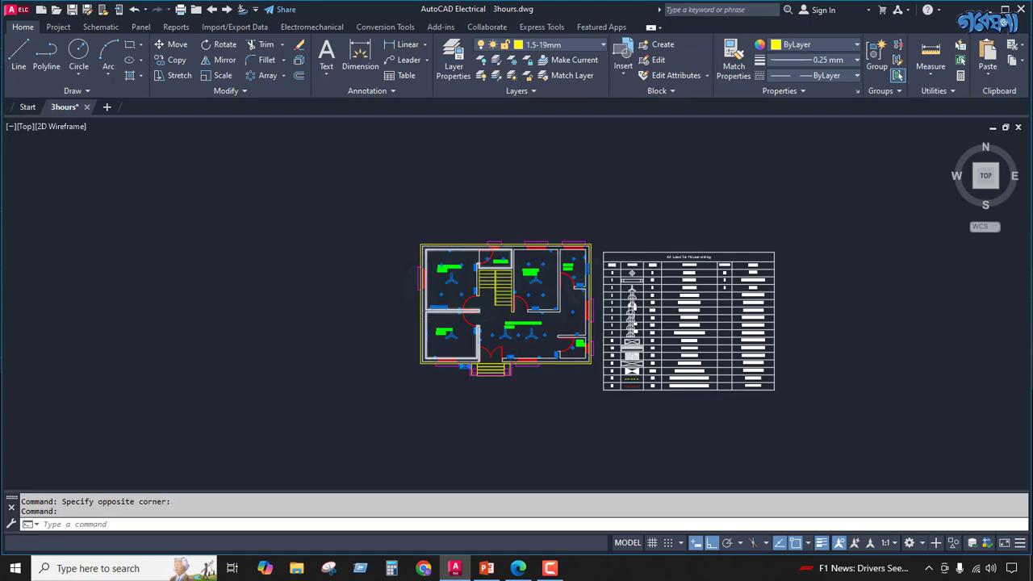
pyautogui.scroll(5, 474, 356)
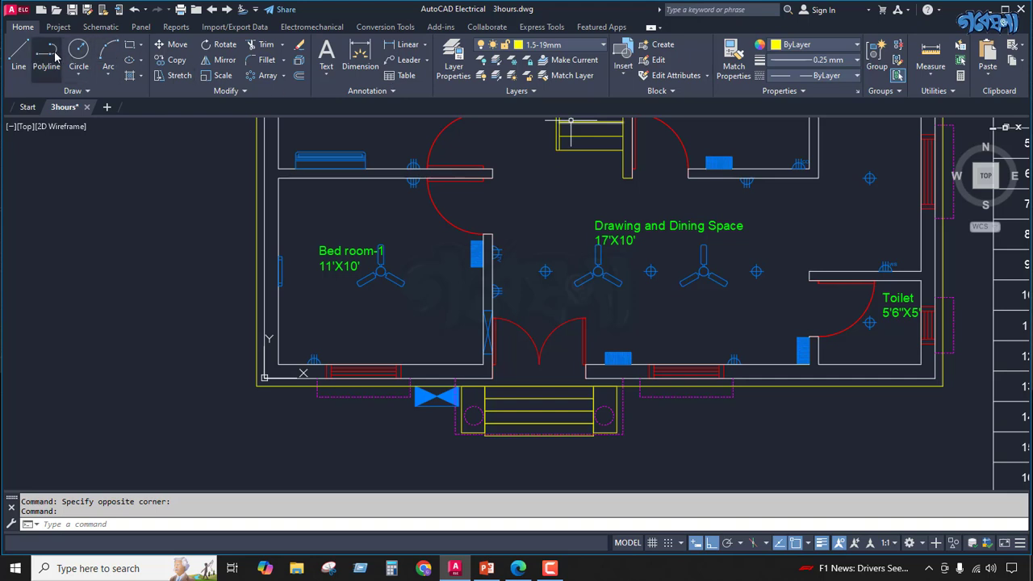
pyautogui.click(108, 52)
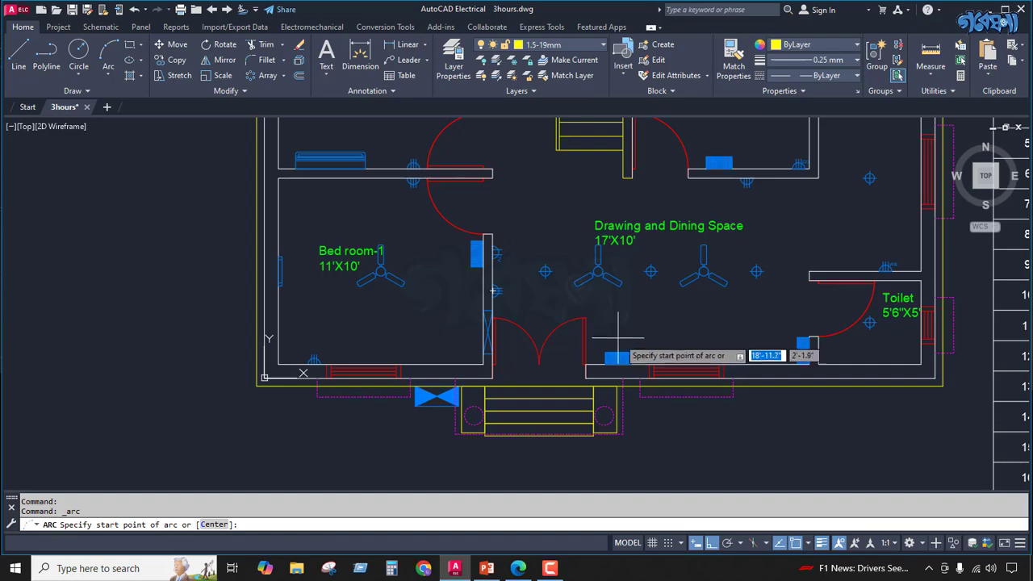
pyautogui.scroll(6, 619, 346)
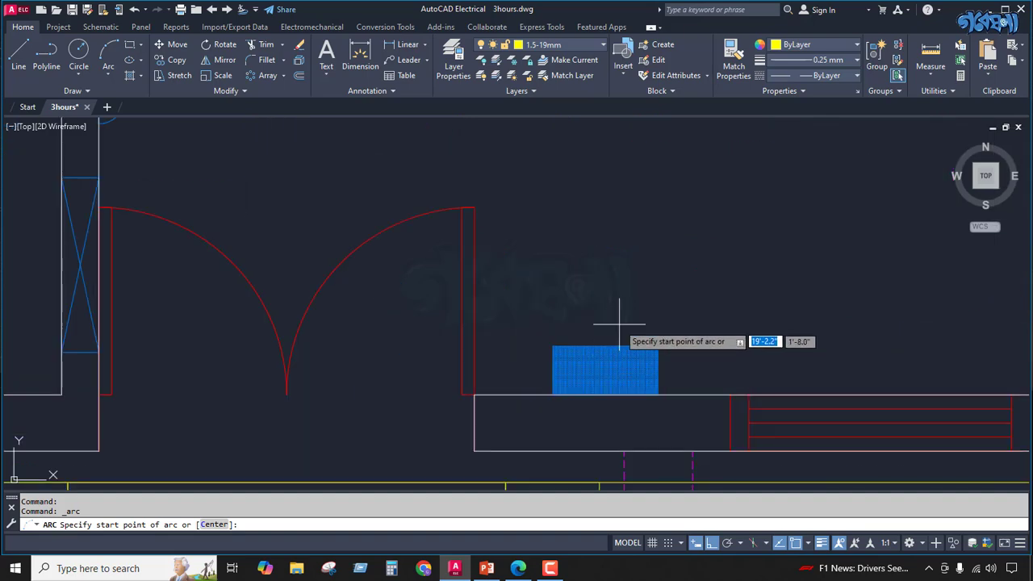
pyautogui.scroll(-5, 619, 324)
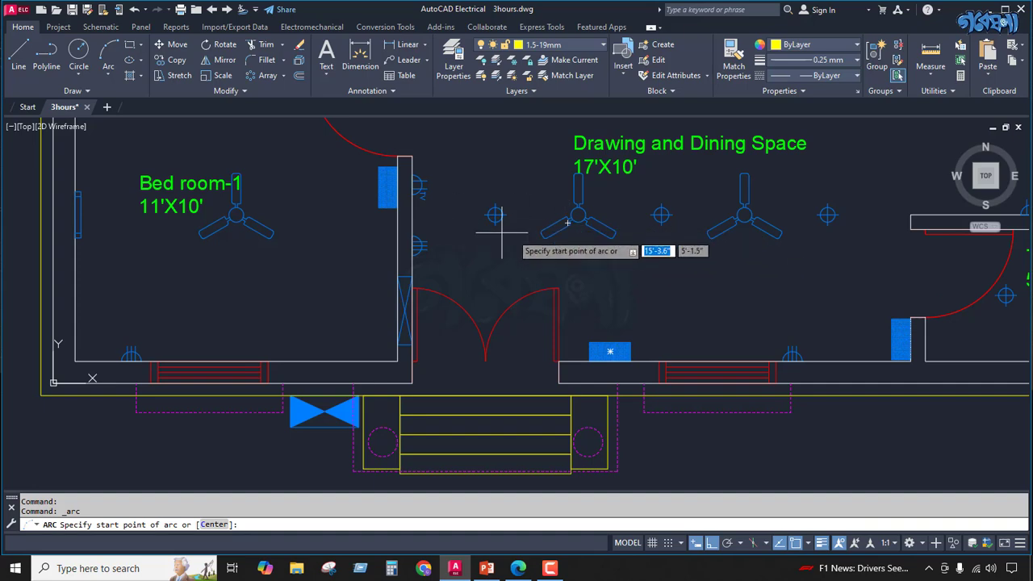
pyautogui.click(610, 351)
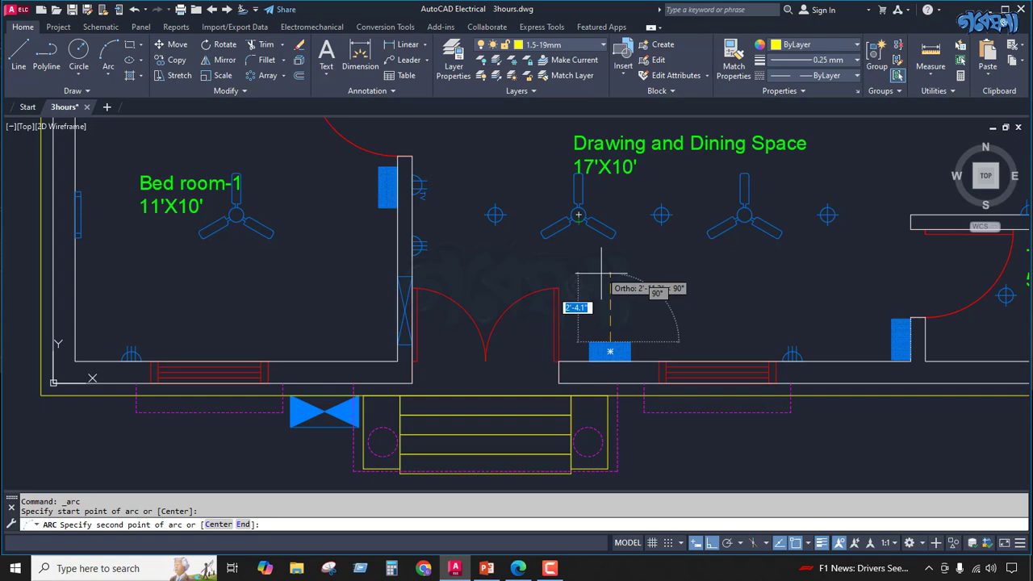
pyautogui.click(578, 215)
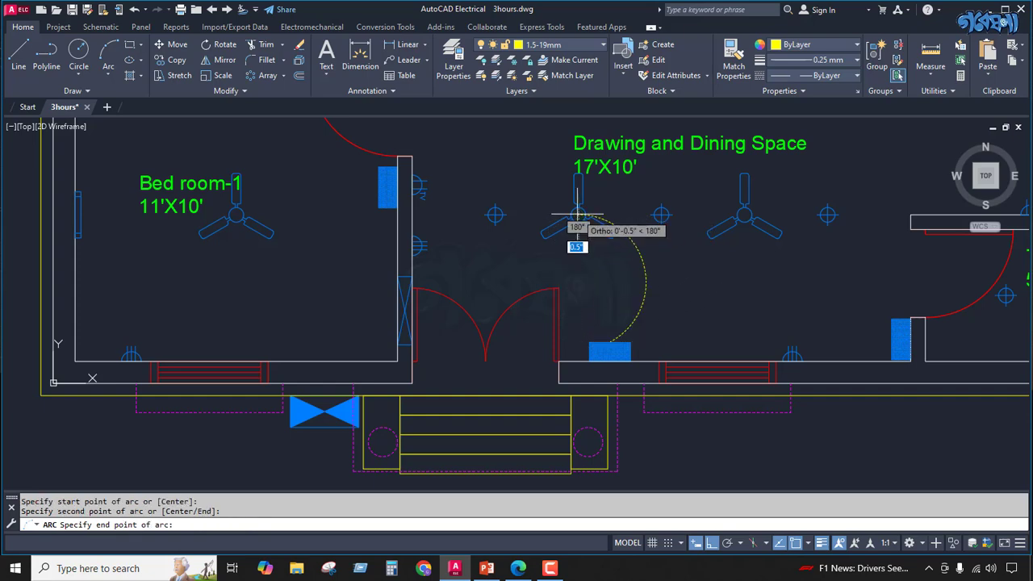
pyautogui.click(622, 215)
# Reshape the switch board arc so it ends at the ceiling fan's centre and bulges gently away from the entrance.
pyautogui.click(622, 215)
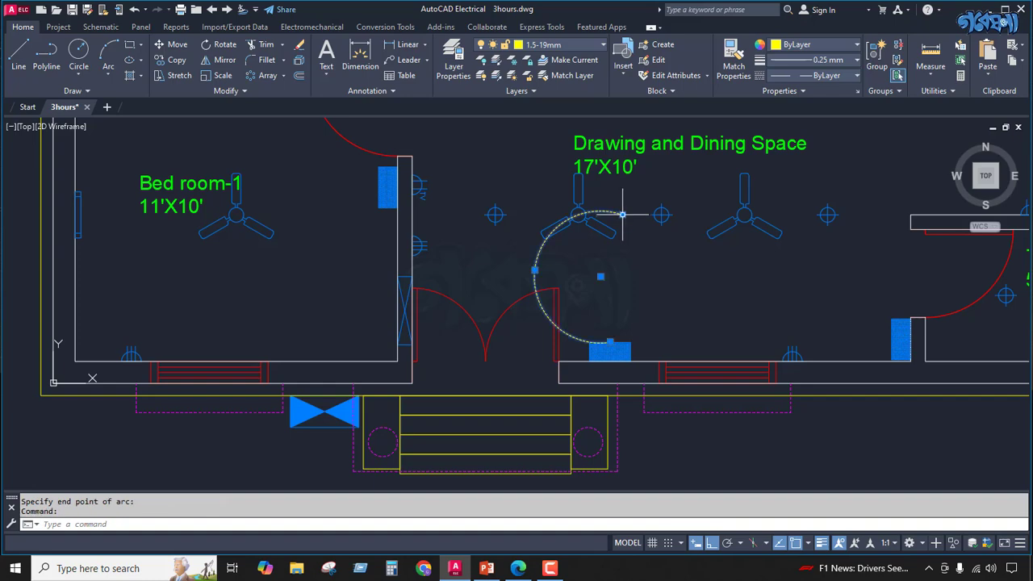
pyautogui.click(622, 214)
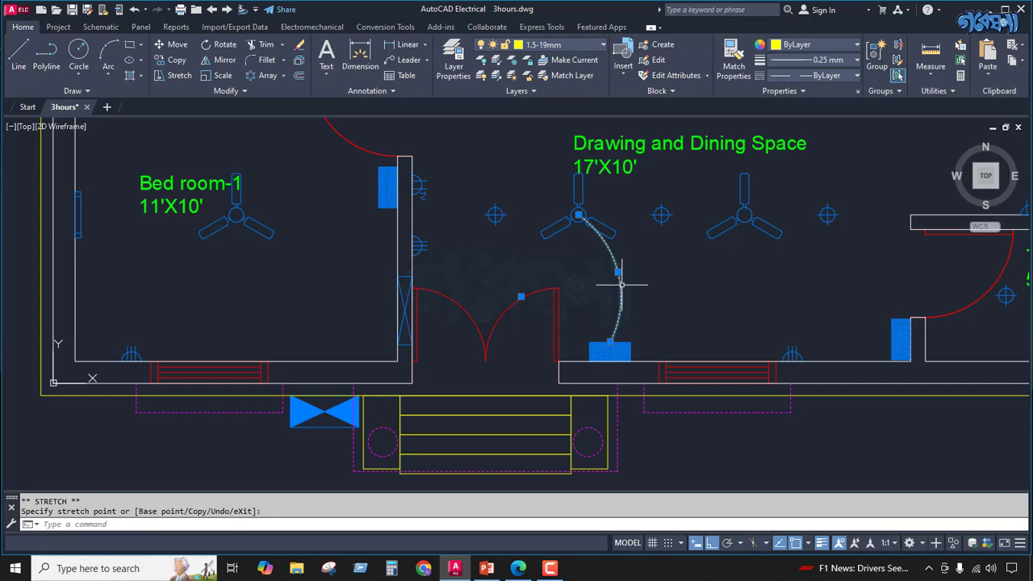
pyautogui.press('Escape')
# Draw a second arc from the ceiling fan's centre through the LED bulb between the fan and the Bed room-1 wall.
pyautogui.press('Return')
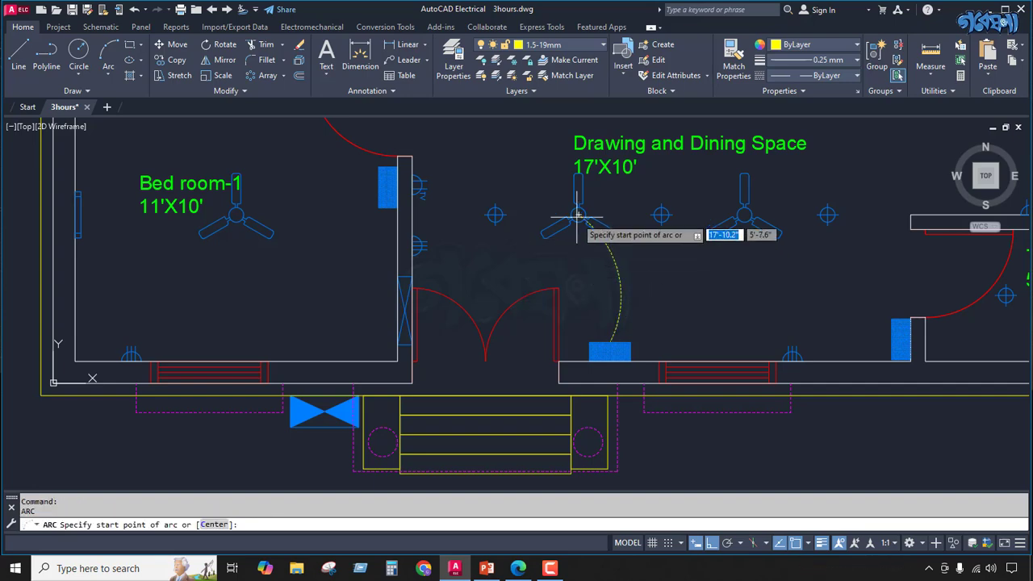
pyautogui.click(578, 215)
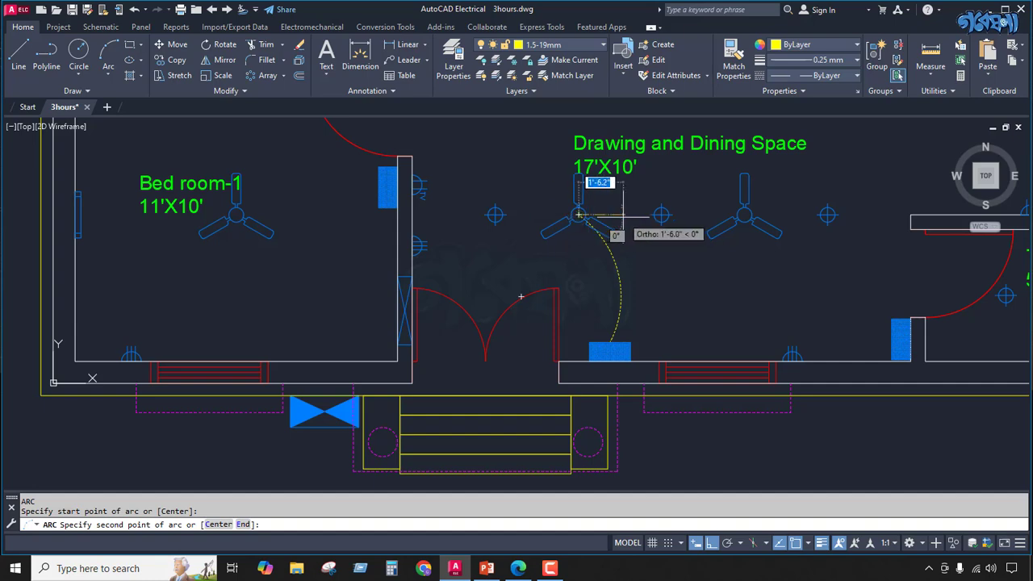
pyautogui.click(495, 215)
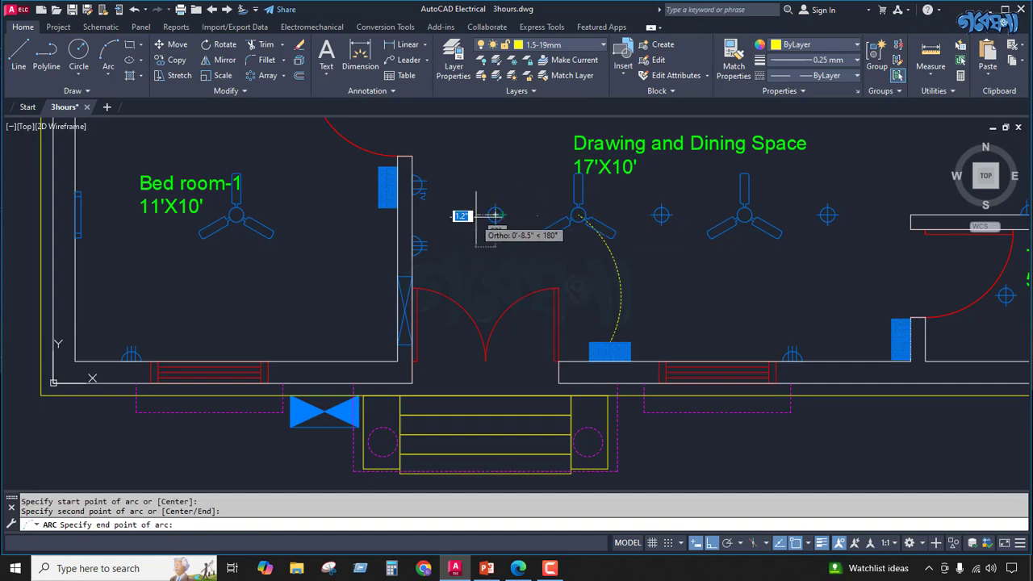
pyautogui.click(495, 187)
pyautogui.click(495, 188)
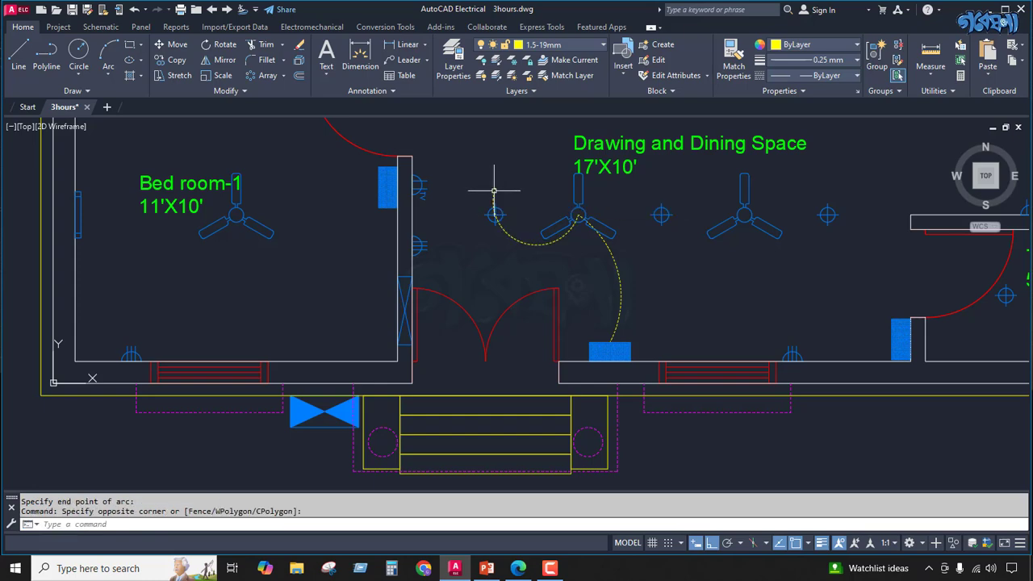
# Stretch the fan-to-bulb arc so it ends at the LED bulb's centre and flatten its downward curve.
pyautogui.click(496, 196)
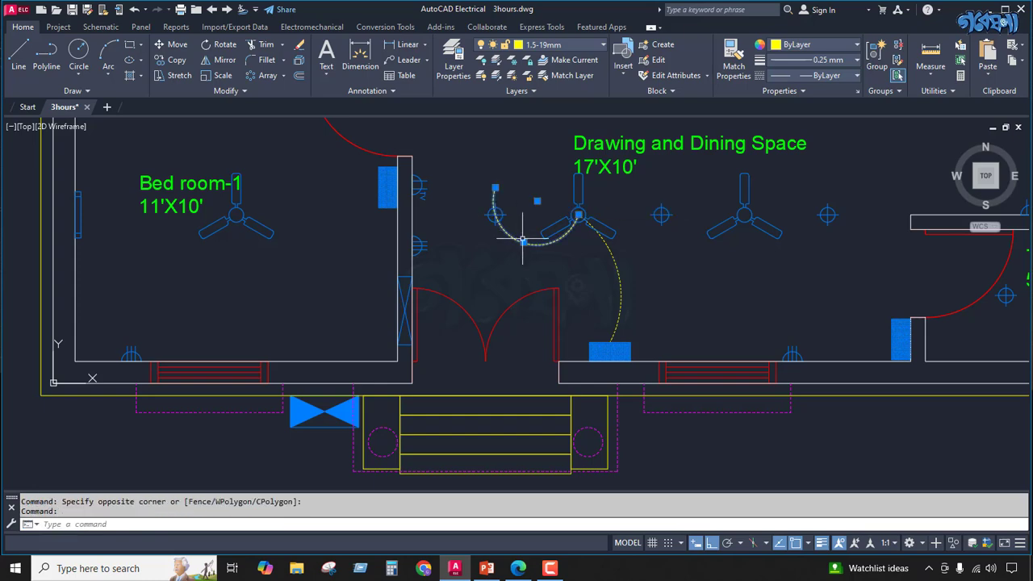
pyautogui.click(495, 188)
pyautogui.click(495, 213)
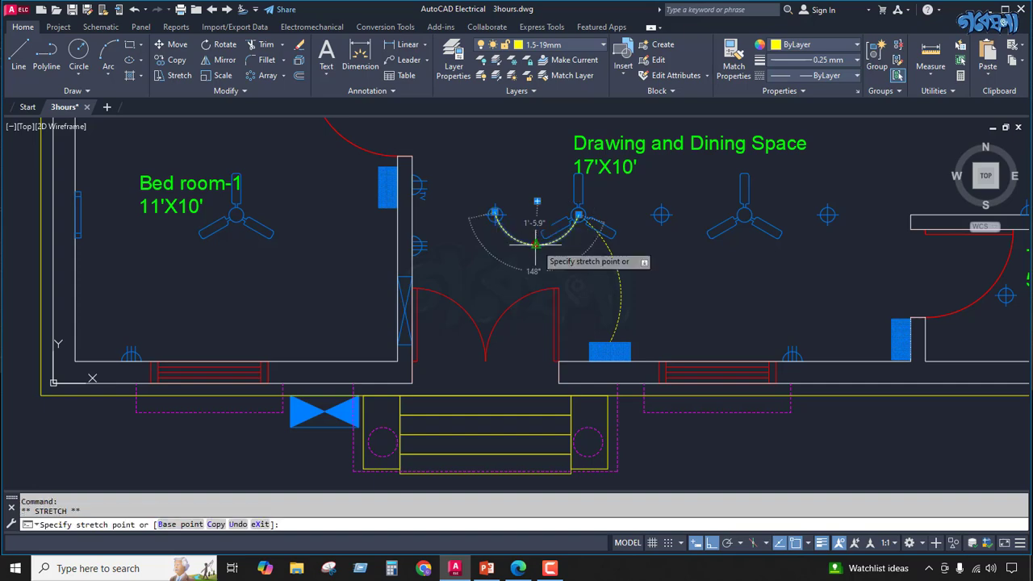
pyautogui.scroll(5, 497, 214)
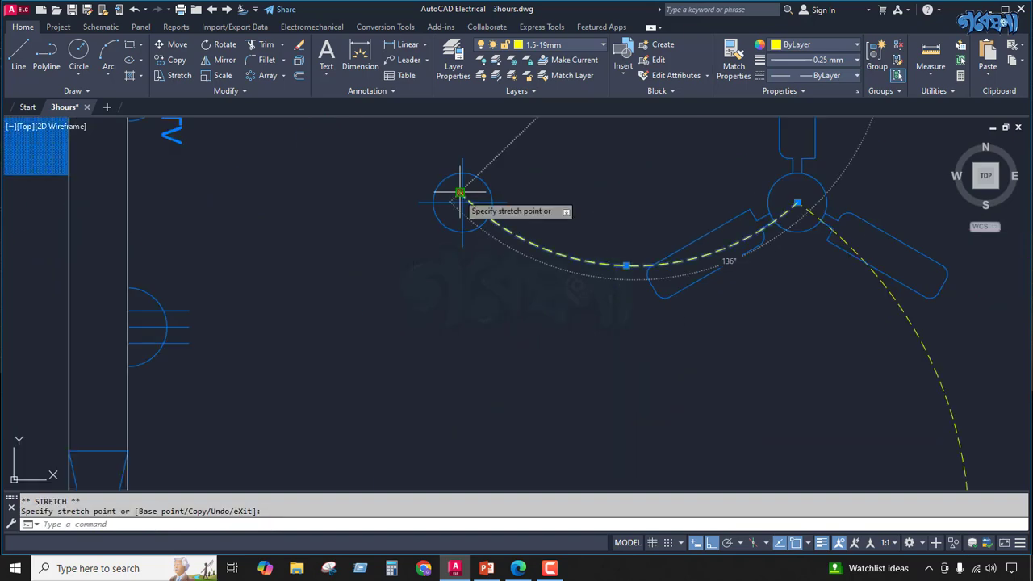
pyautogui.scroll(-5, 464, 206)
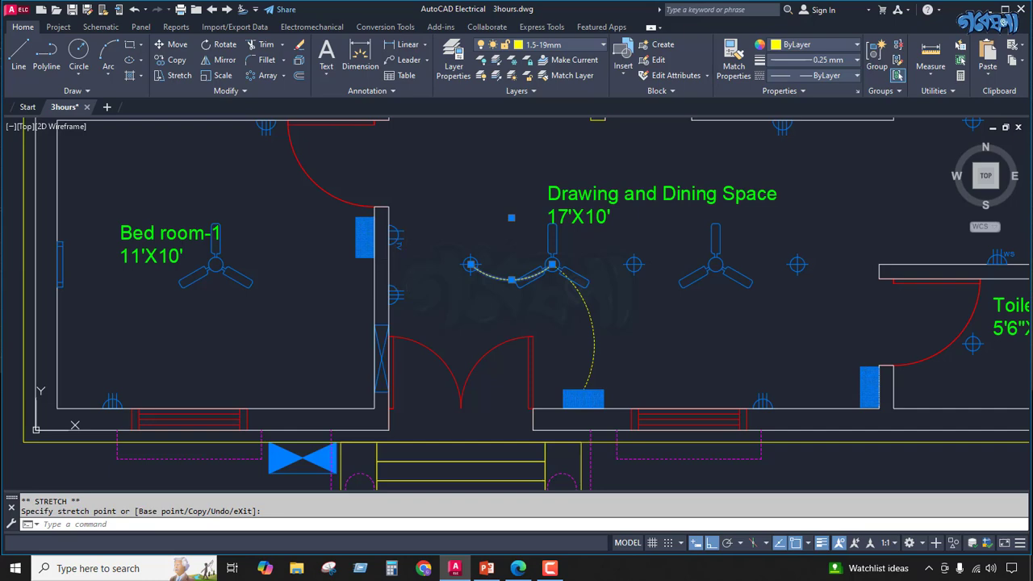
pyautogui.press('Escape')
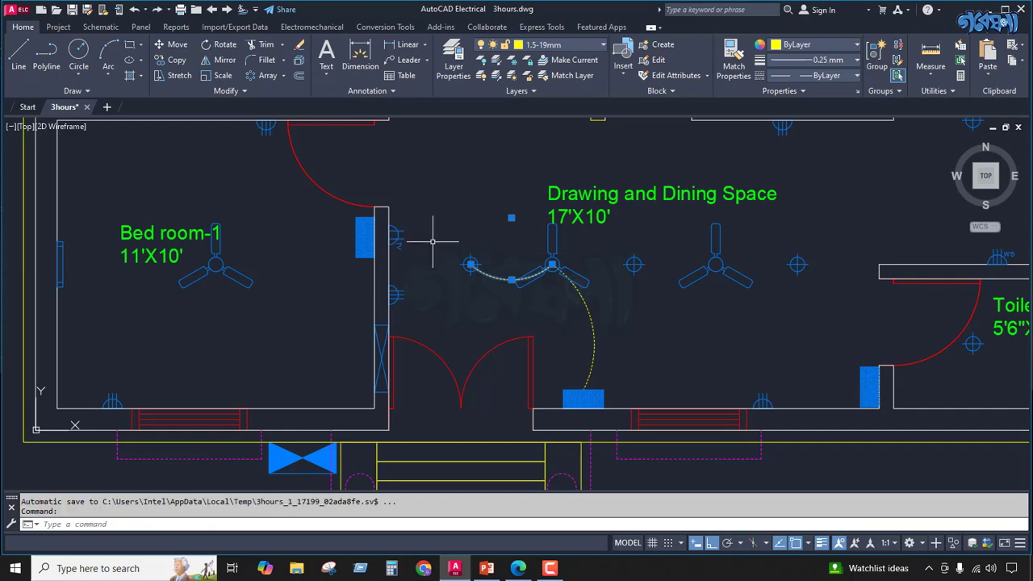
# Draw a third arc, radius about 4'-10", from the LED bulb's centre through the TV outlet, ending inside the Bed room-1 wall.
pyautogui.write('arc')
pyautogui.press('Return')
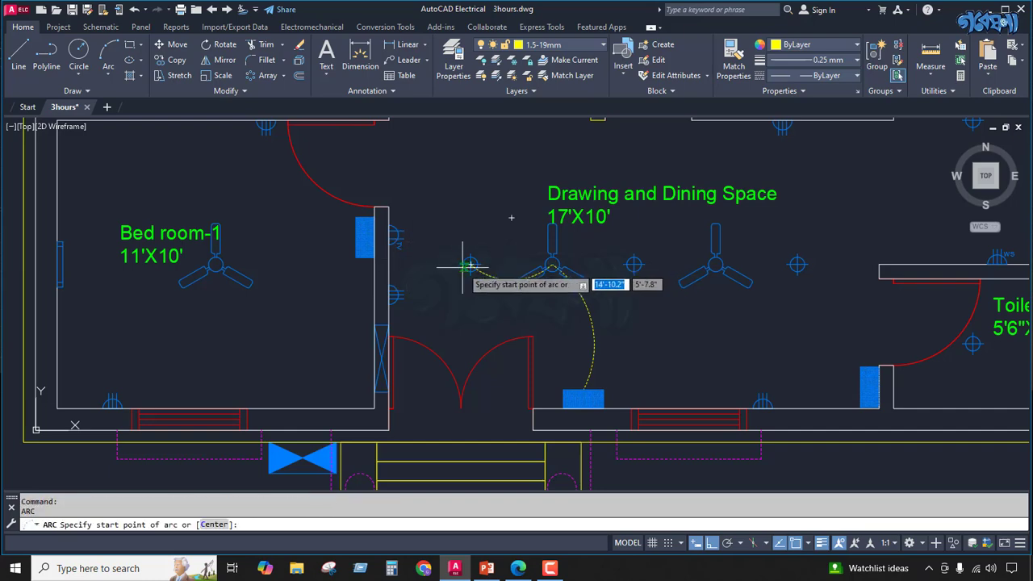
pyautogui.click(470, 264)
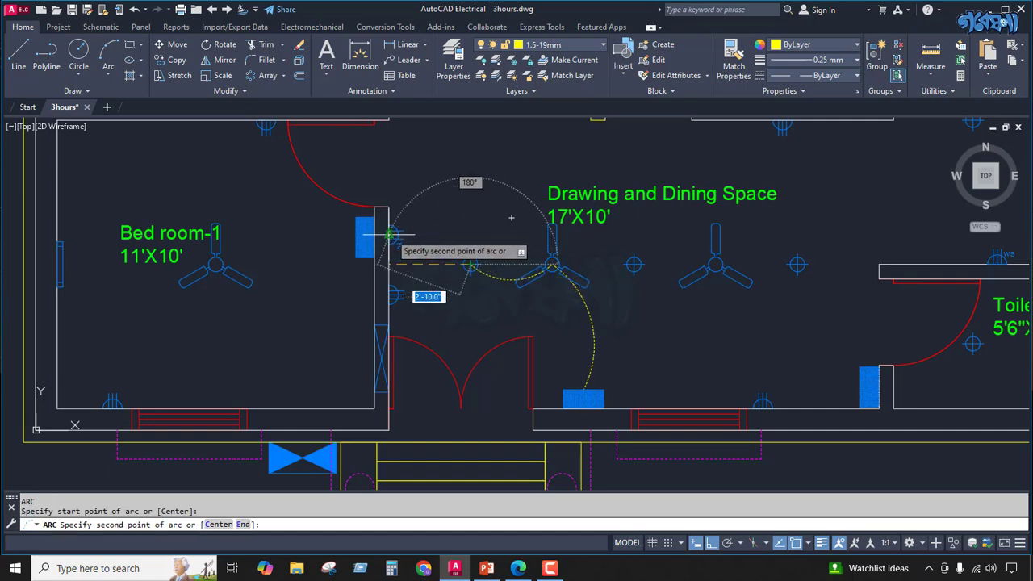
pyautogui.scroll(5, 389, 232)
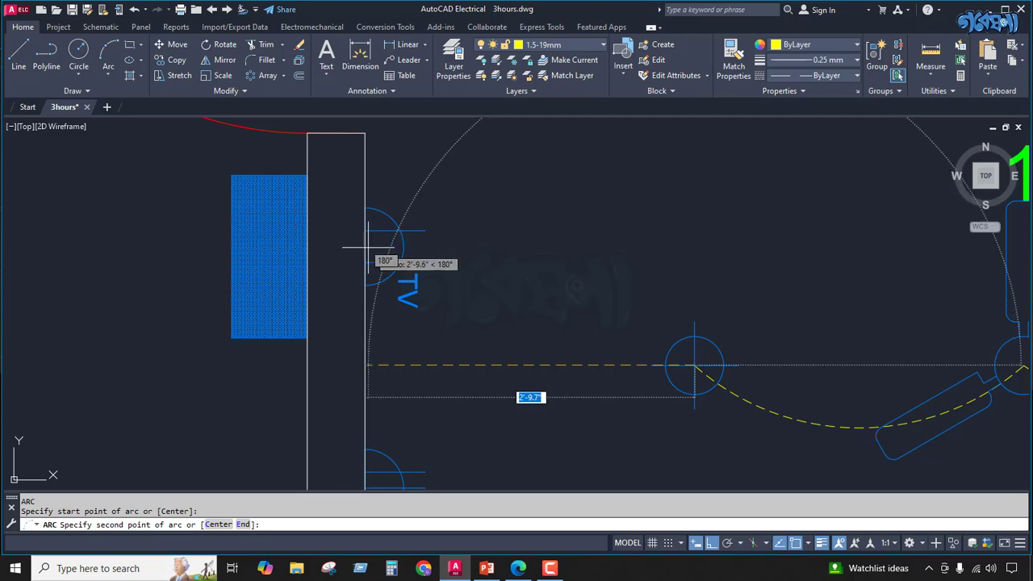
pyautogui.click(364, 246)
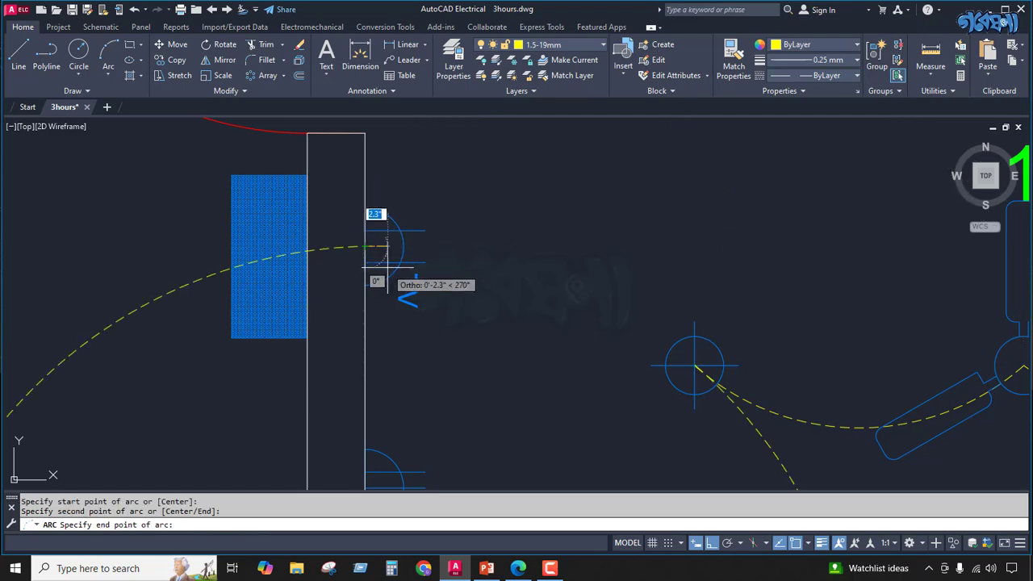
pyautogui.click(333, 223)
# Stretch the bulb-to-TV-outlet arc so it ends at the outlet on the wall face, with a radius of about 5'.
pyautogui.click(334, 244)
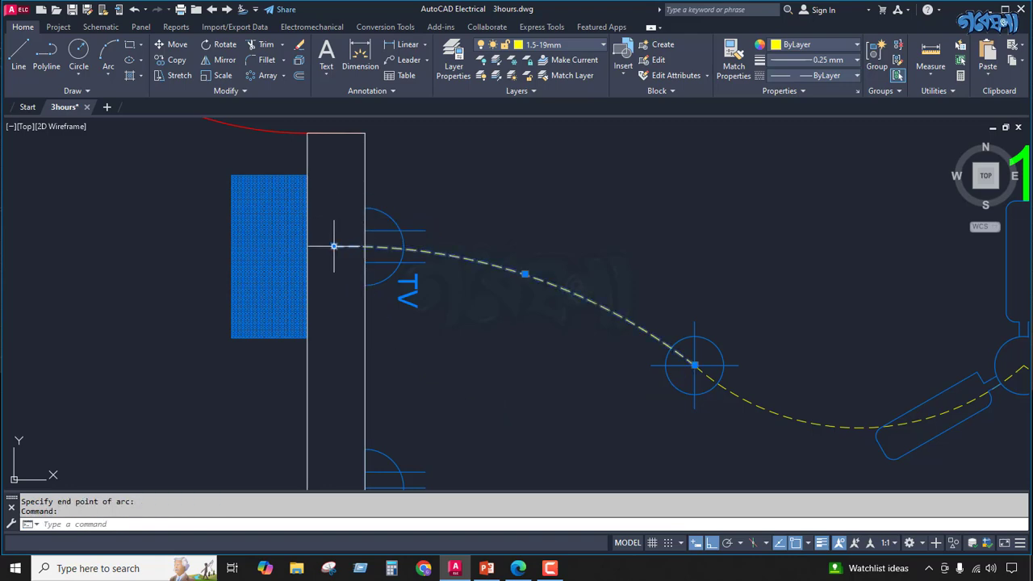
pyautogui.click(362, 247)
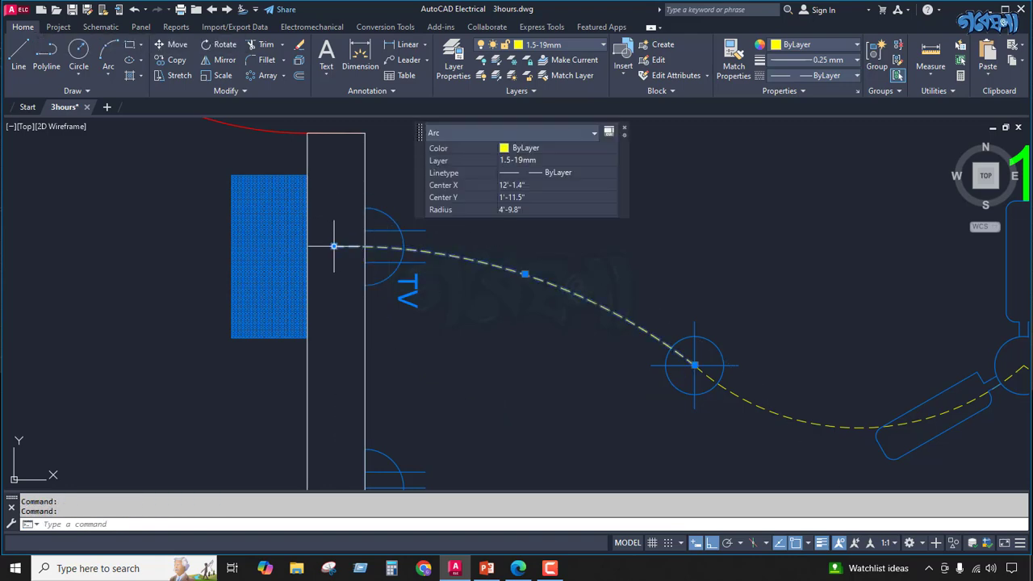
pyautogui.click(334, 246)
pyautogui.click(365, 243)
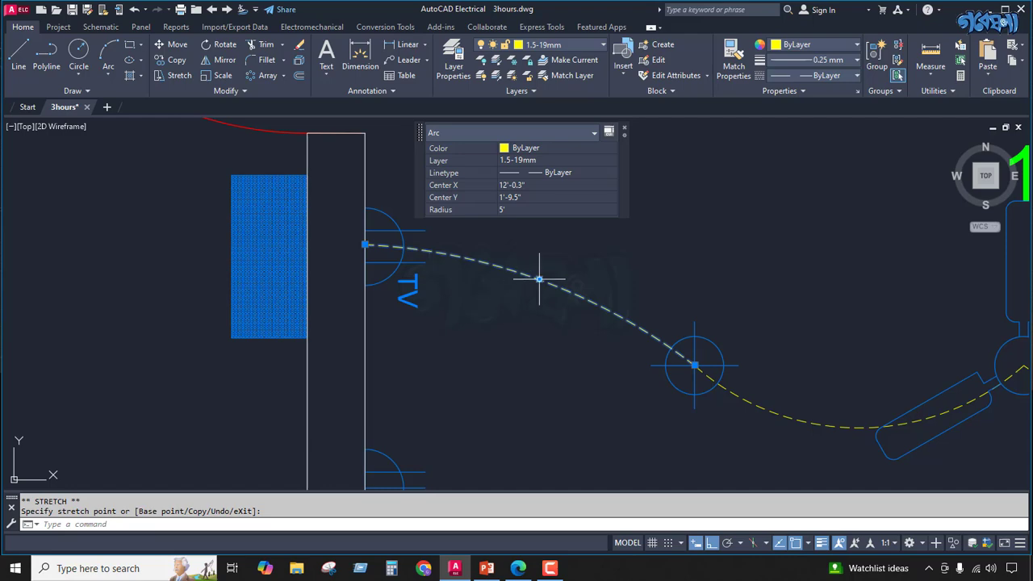
pyautogui.press('Escape')
pyautogui.scroll(-6, 506, 338)
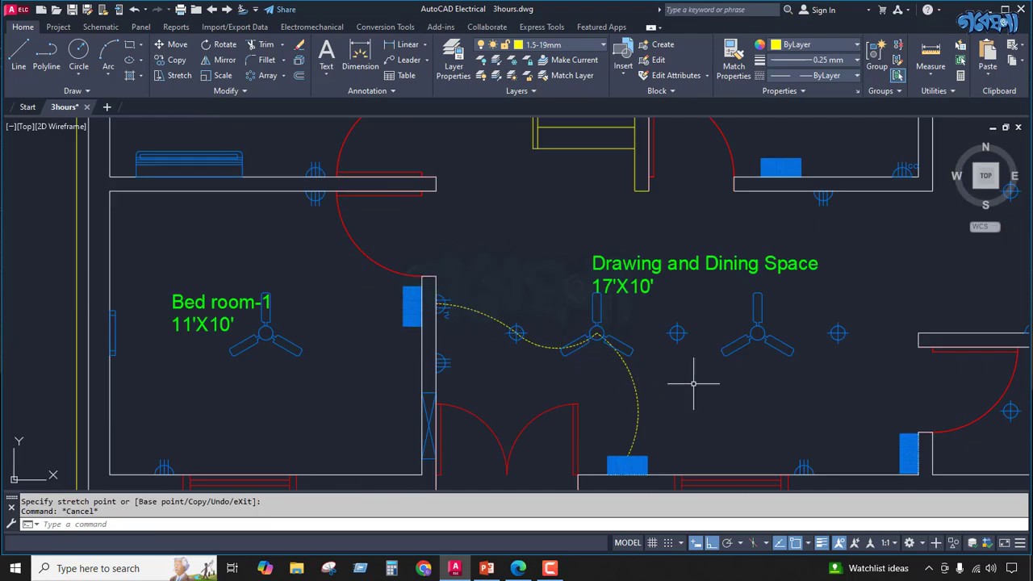
pyautogui.doubleClick(638, 415)
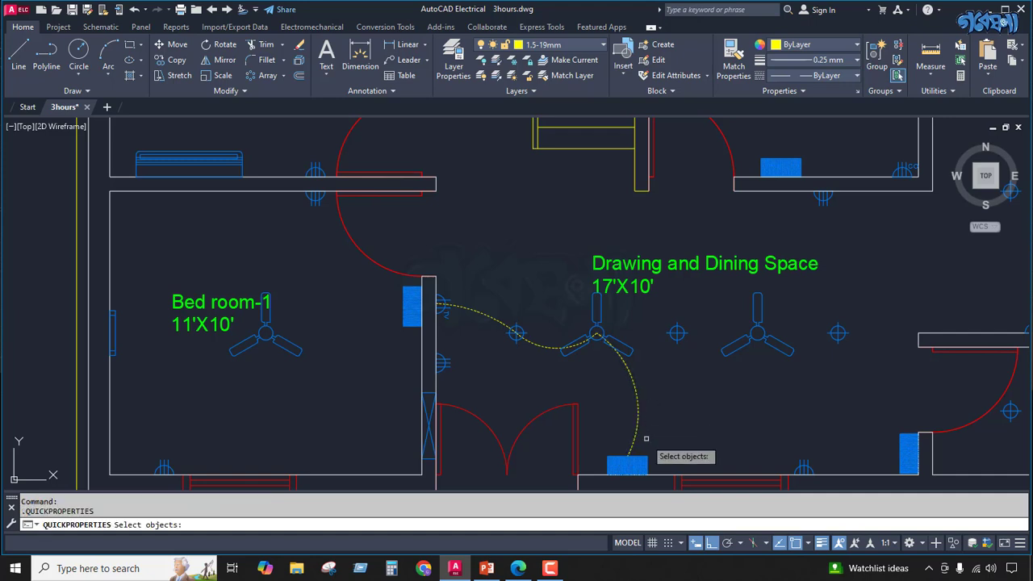
pyautogui.press('Escape')
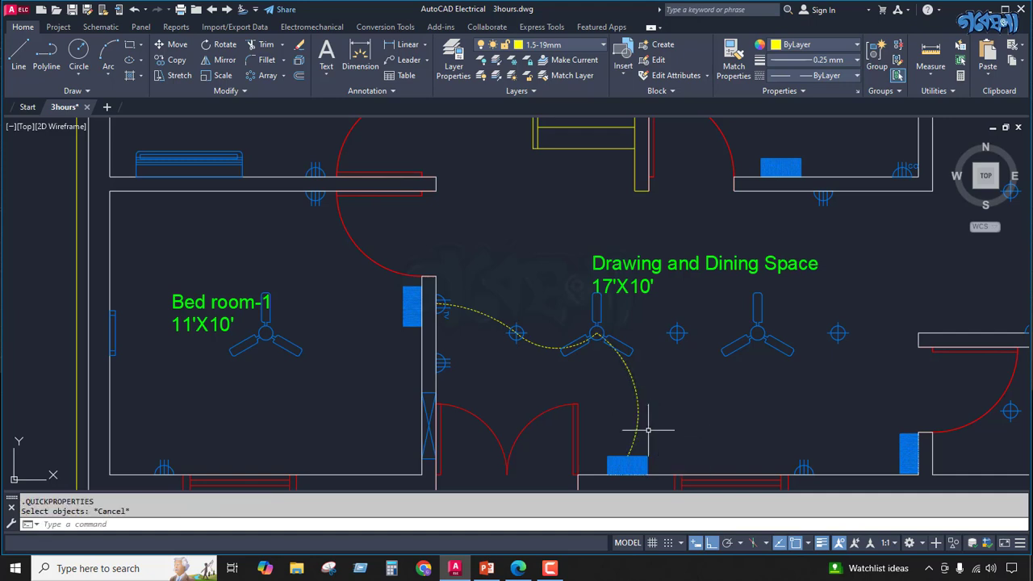
# Draw an arc from the switch board by the entrance through the LED bulb between the two fans, ending just past the bulb.
pyautogui.click(108, 53)
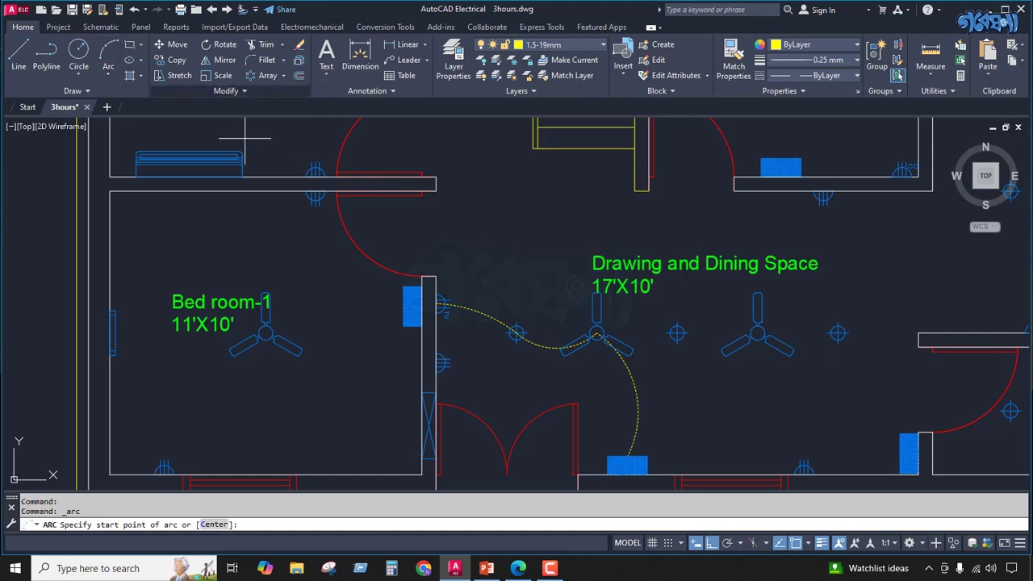
pyautogui.click(628, 465)
pyautogui.click(685, 345)
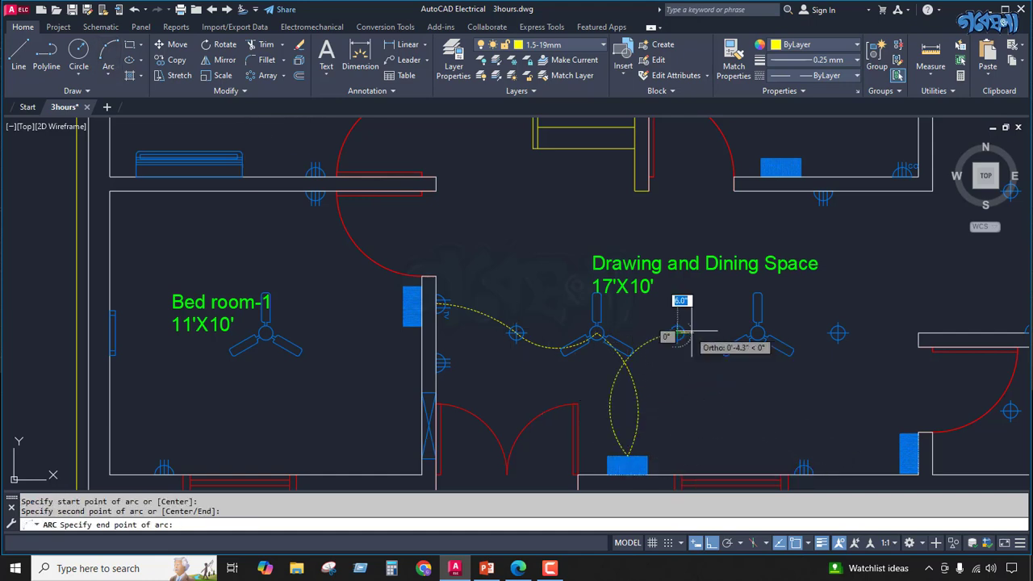
pyautogui.click(697, 333)
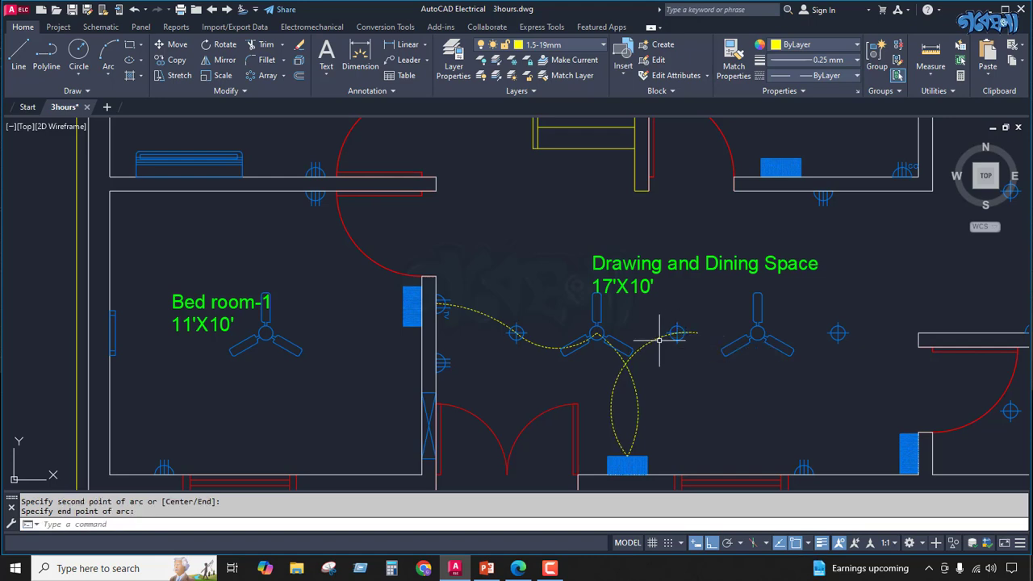
# Stretch the switch-board arc's end back to the LED bulb's centre and flatten its curve.
pyautogui.click(665, 337)
pyautogui.scroll(5, 697, 333)
pyautogui.click(698, 333)
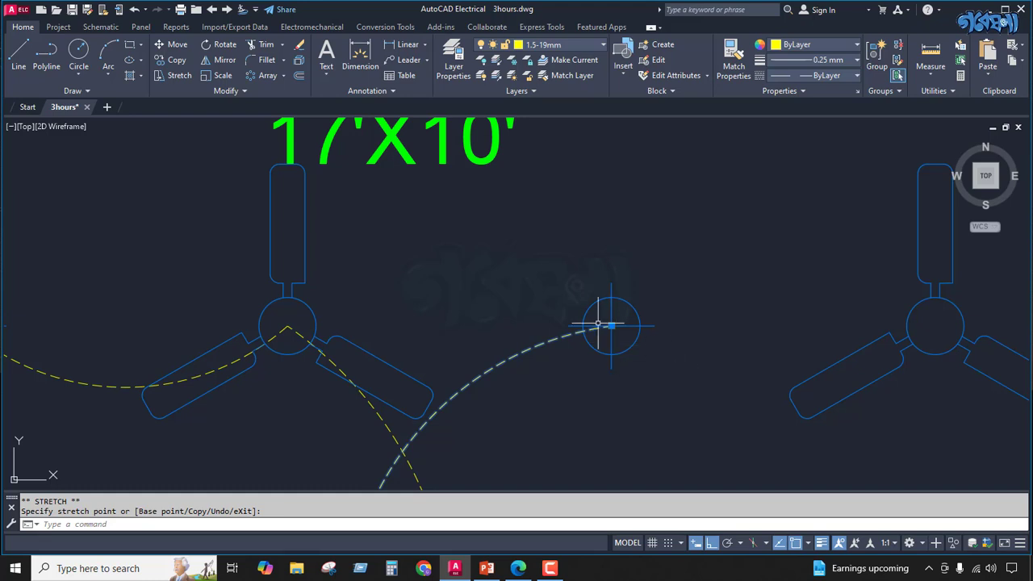
pyautogui.scroll(-4, 611, 325)
pyautogui.click(500, 376)
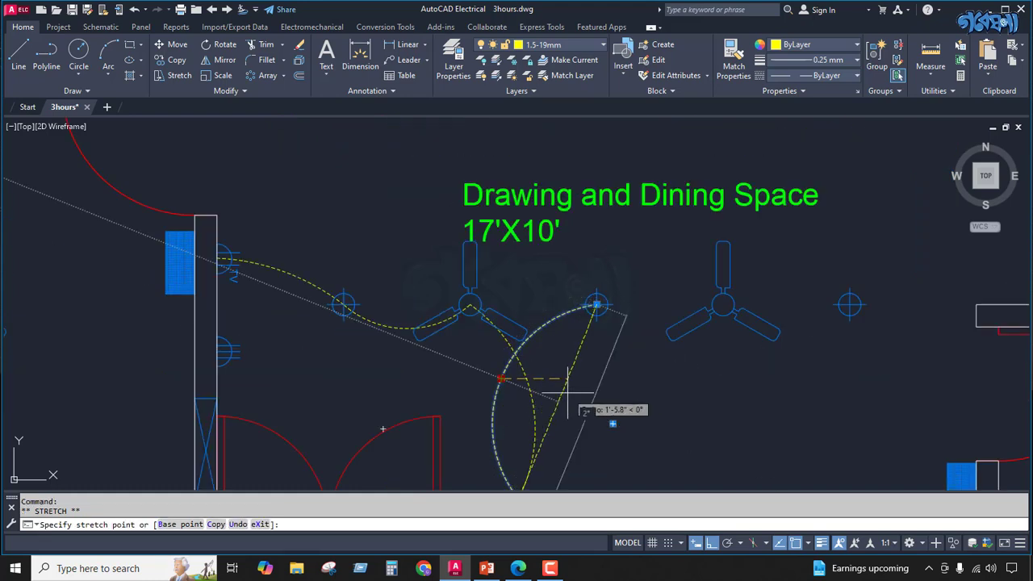
pyautogui.click(573, 389)
pyautogui.press('Escape')
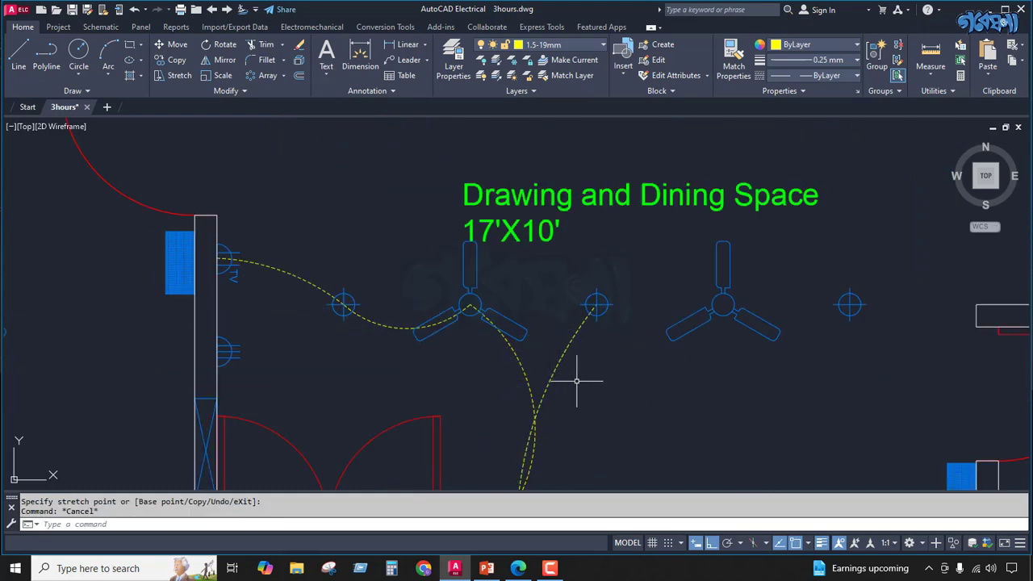
# Draw an arc, radius about 1'-6", from the middle LED bulb's centre through the second fan's centre, ending about 10" below it.
pyautogui.click(103, 52)
pyautogui.click(596, 305)
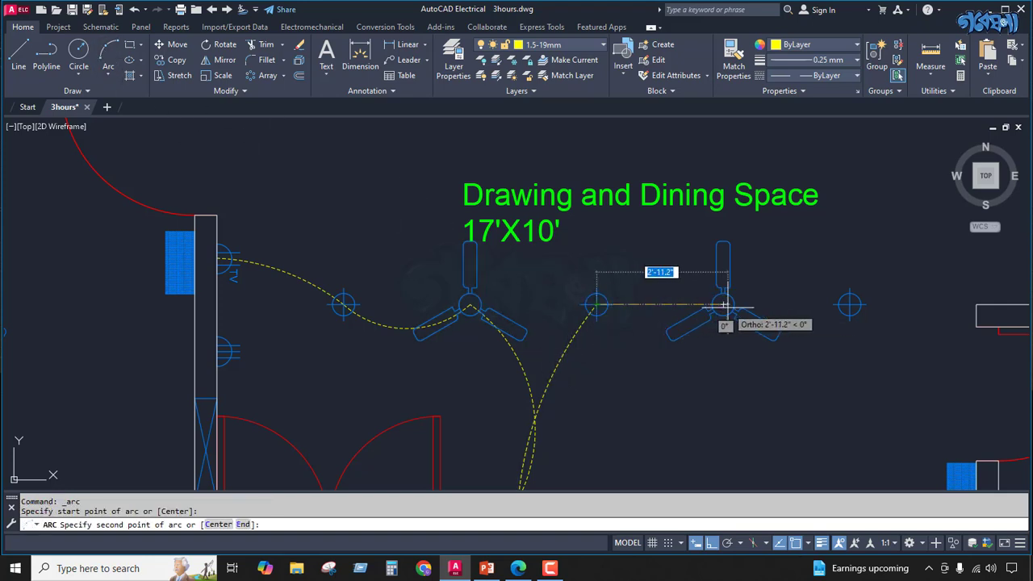
pyautogui.click(724, 305)
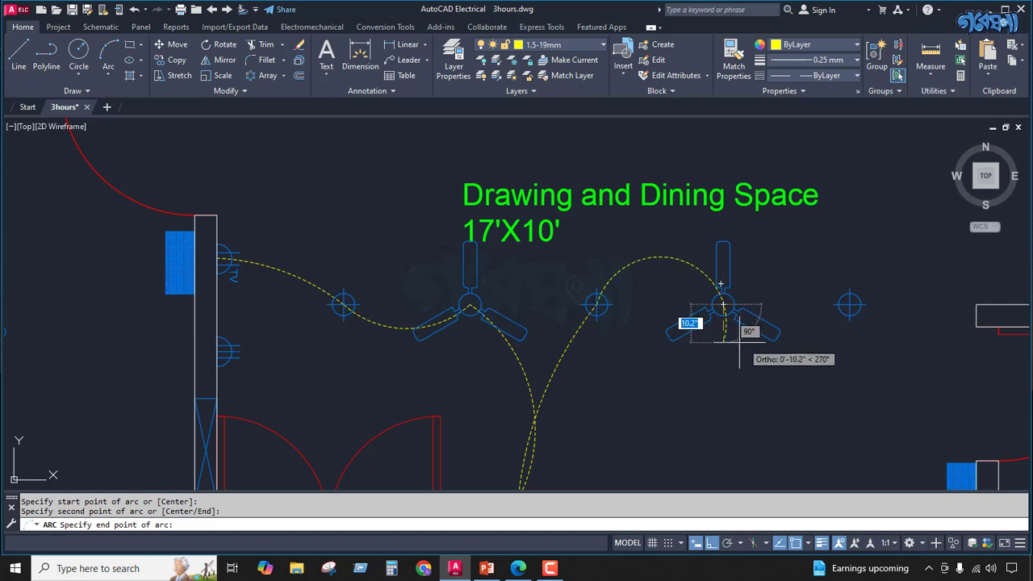
pyautogui.click(724, 341)
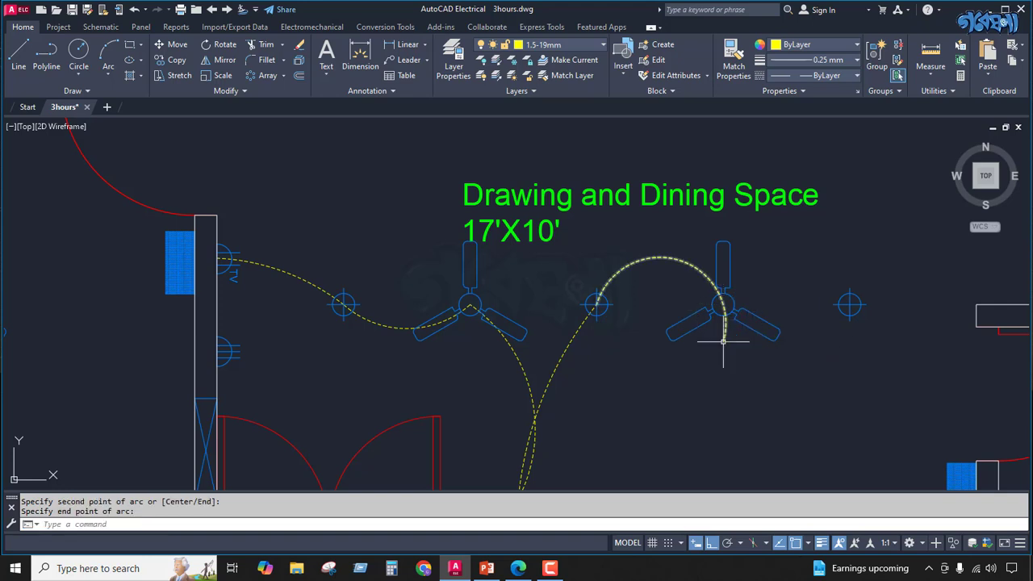
# Stretch the bulb-to-fan arc so it ends at the second fan's centre, with a flatter radius of about 2'-4".
pyautogui.click(724, 325)
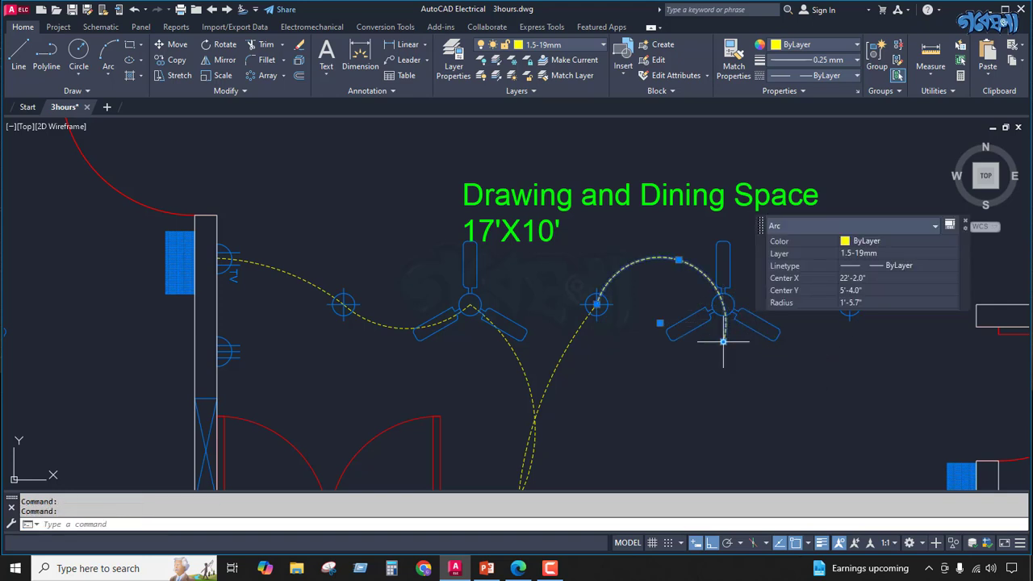
pyautogui.click(723, 342)
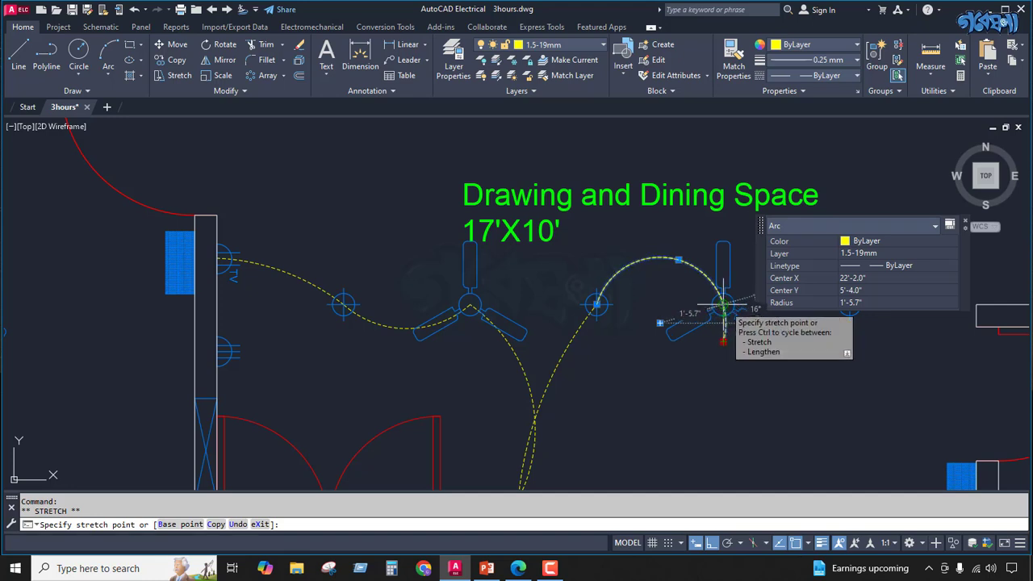
pyautogui.click(723, 305)
pyautogui.click(660, 283)
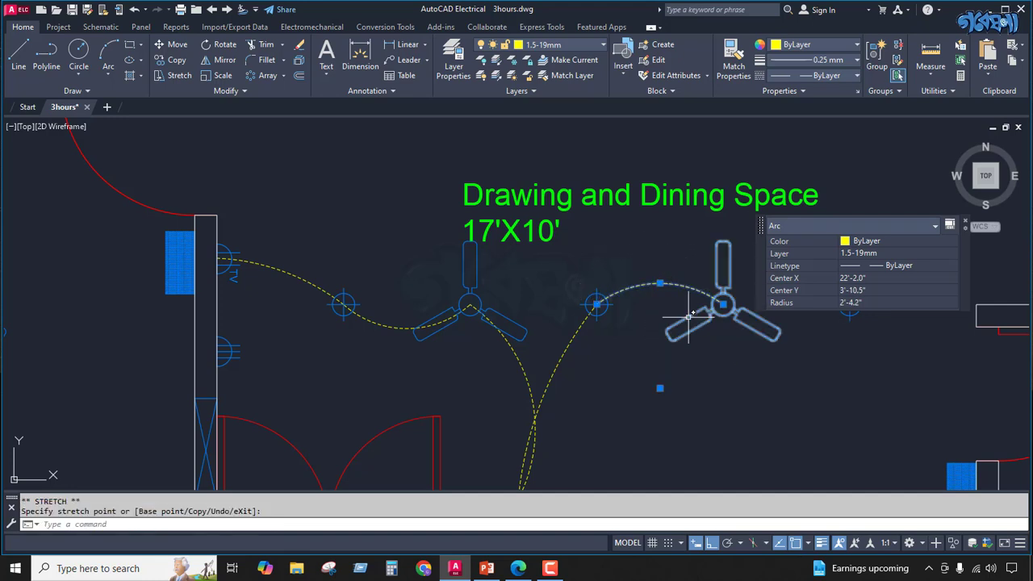
pyautogui.press('Escape')
pyautogui.press('space')
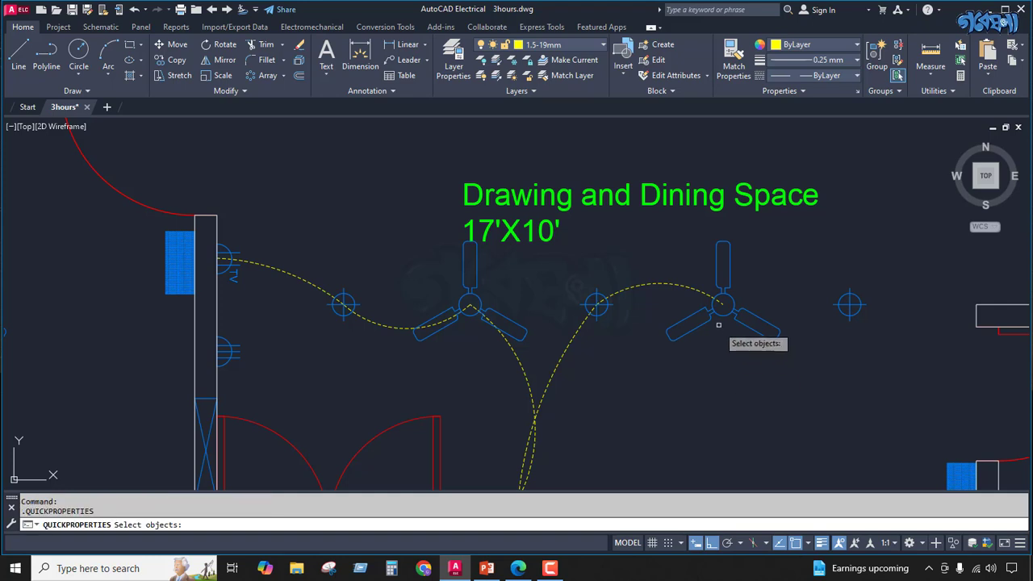
pyautogui.press('Escape')
# Link the second fan's centre to the centre of the LED bulb on its Toilet side with a shallow upward-curving arc.
pyautogui.click(108, 50)
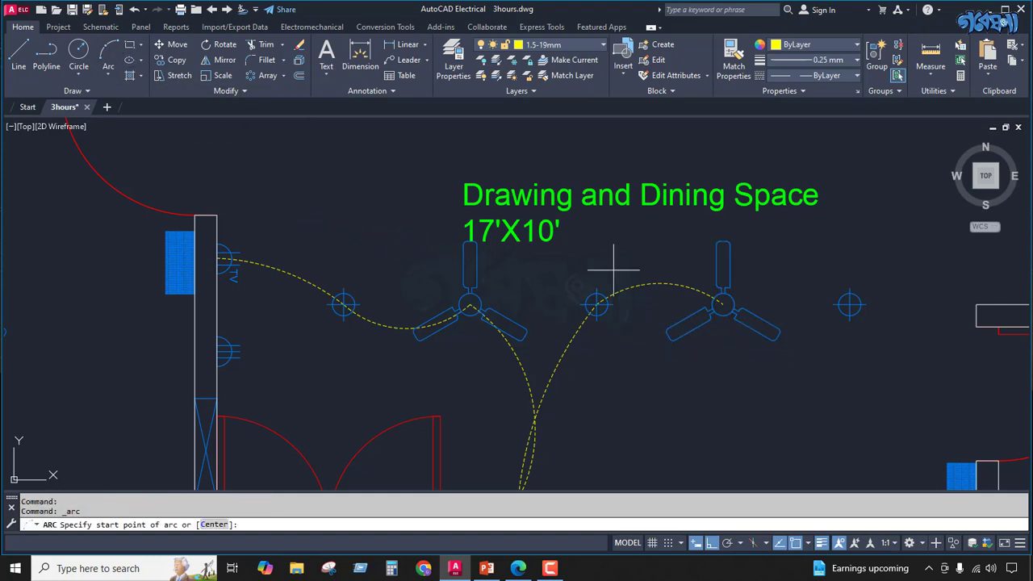
pyautogui.click(723, 304)
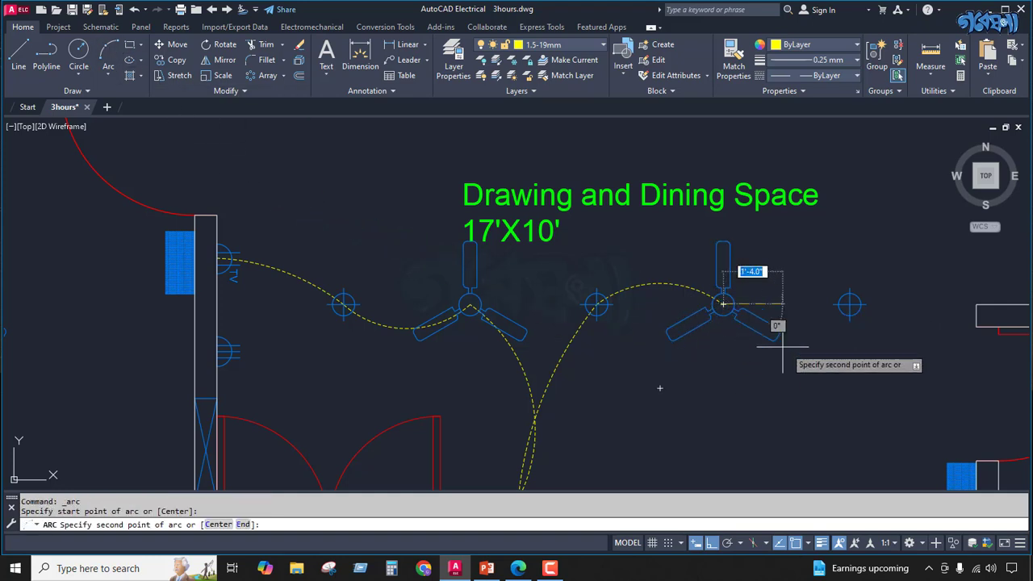
pyautogui.click(849, 304)
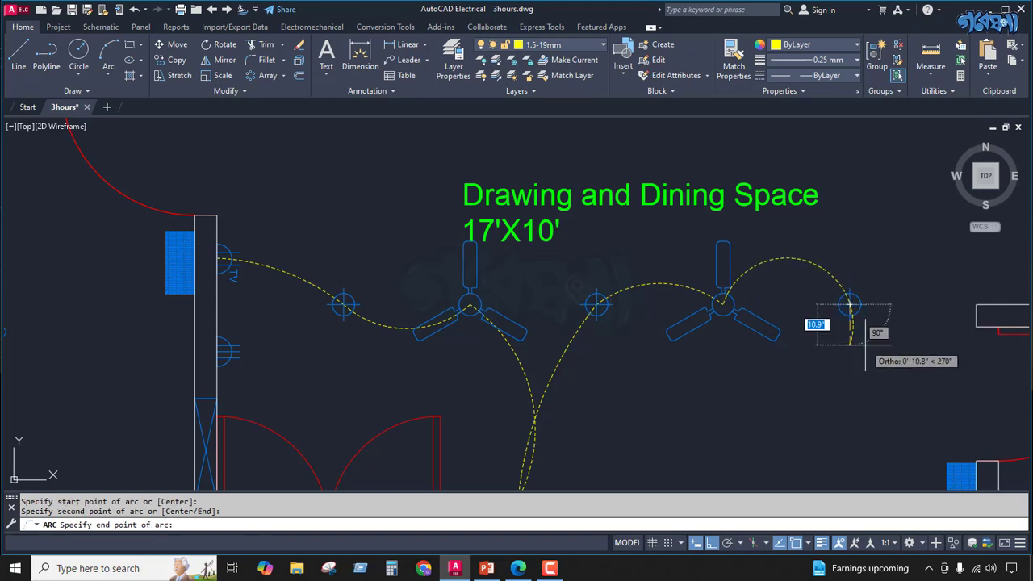
pyautogui.click(801, 259)
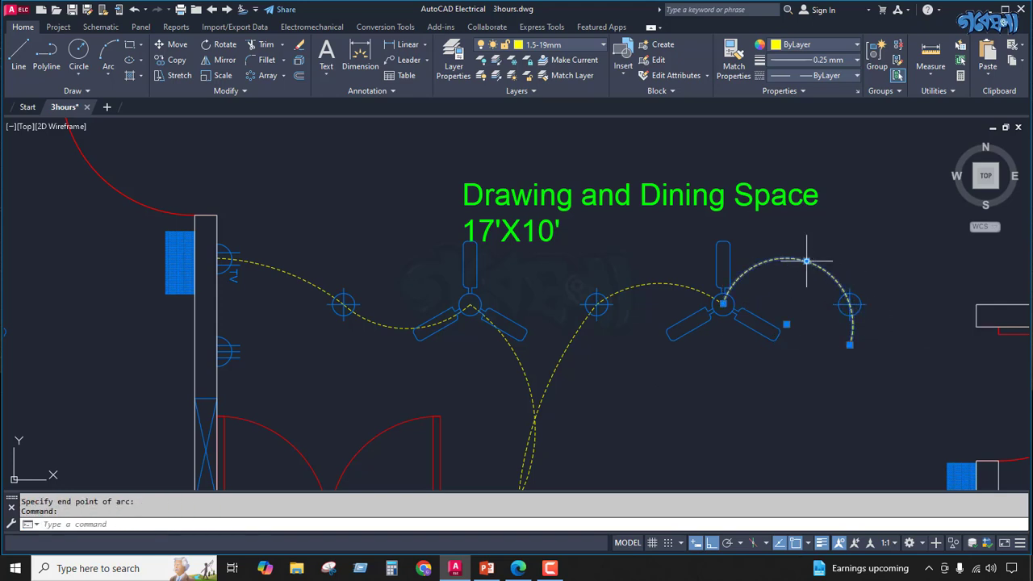
pyautogui.click(806, 260)
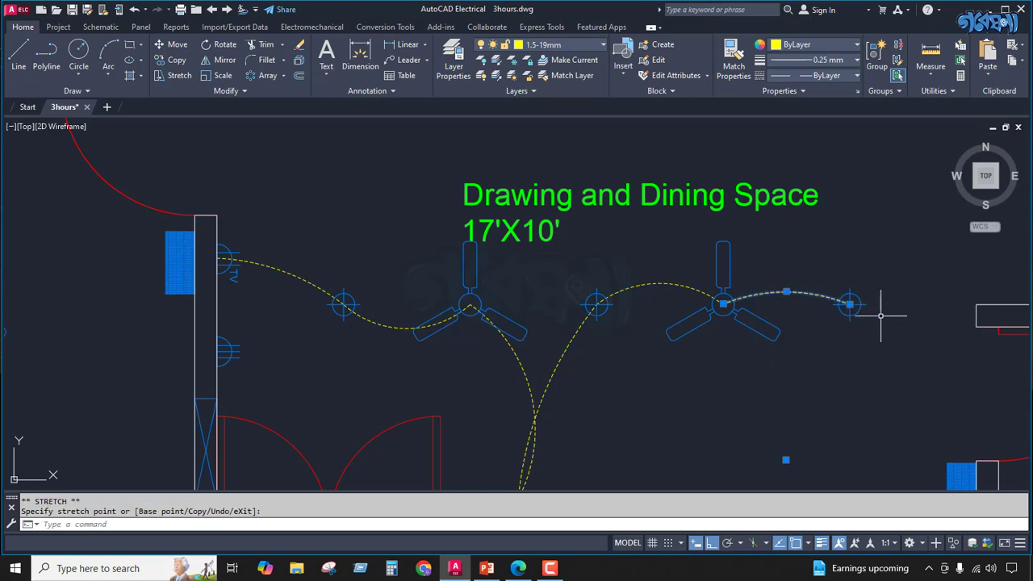
pyautogui.press('Escape')
# Draw an arc from the entrance switch board through the lower outlet on the Bed room-1 wall, ending inside Bed room-1.
pyautogui.scroll(-4, 657, 271)
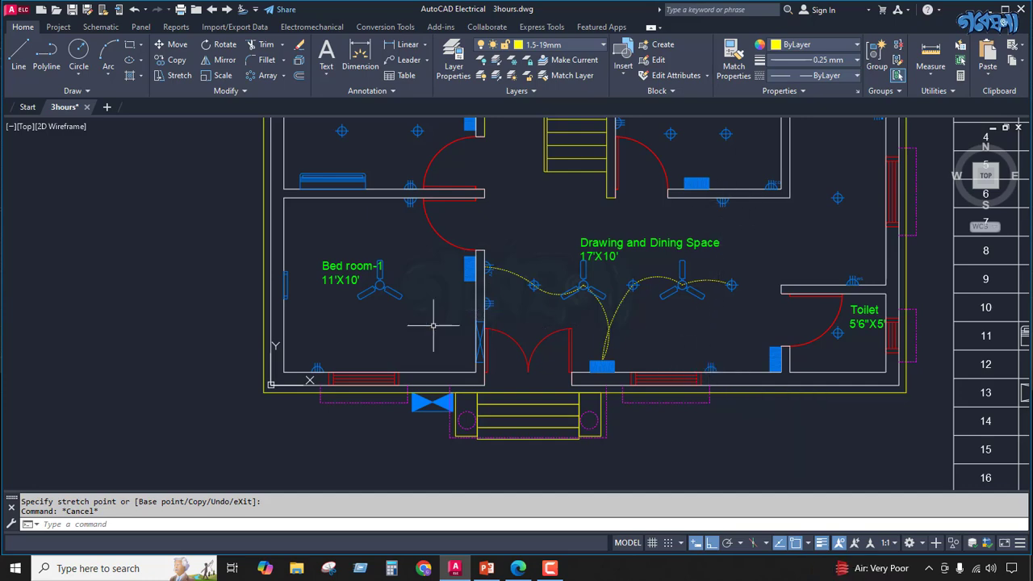
pyautogui.scroll(3, 710, 365)
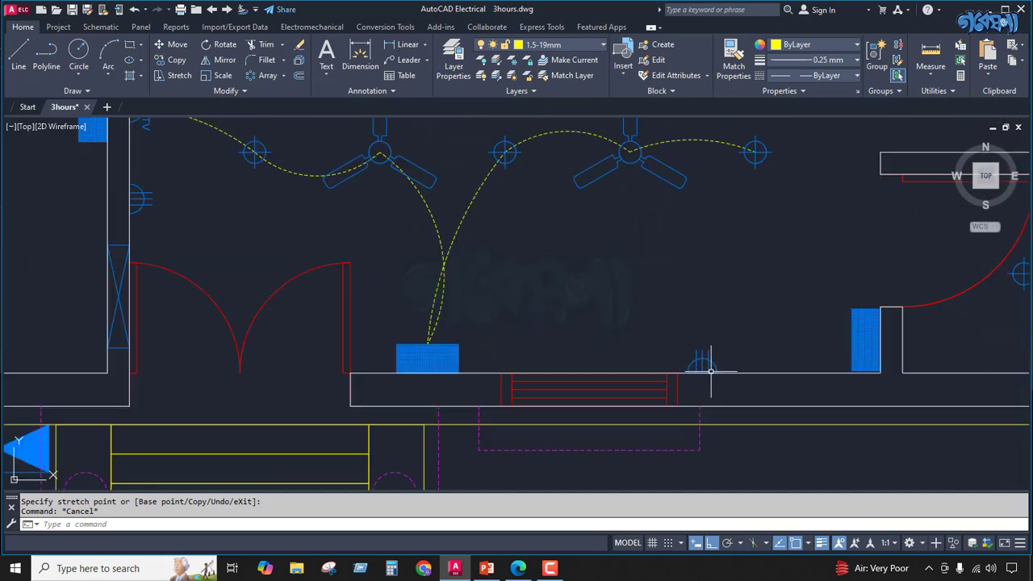
pyautogui.scroll(-3, 708, 369)
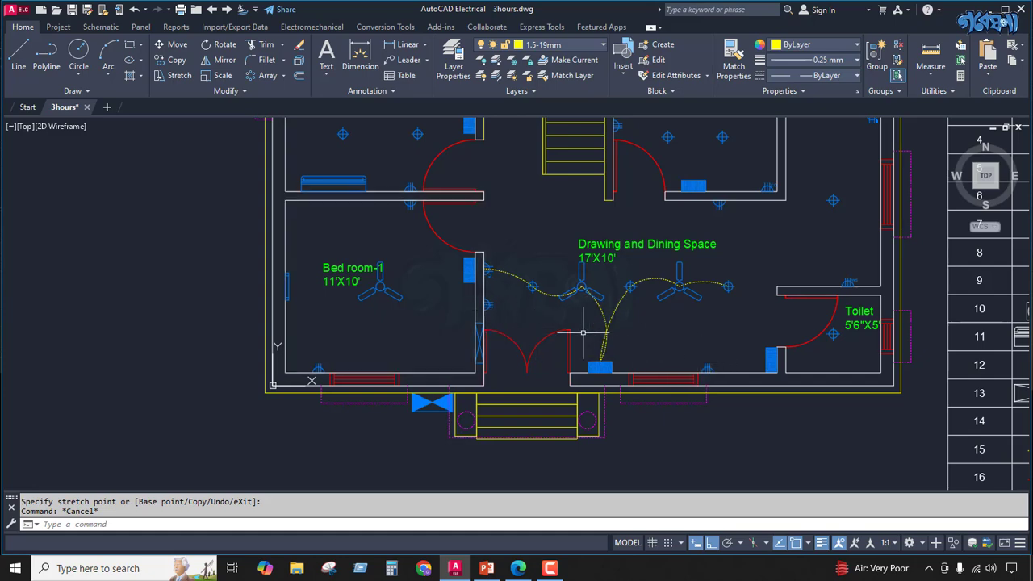
pyautogui.click(108, 53)
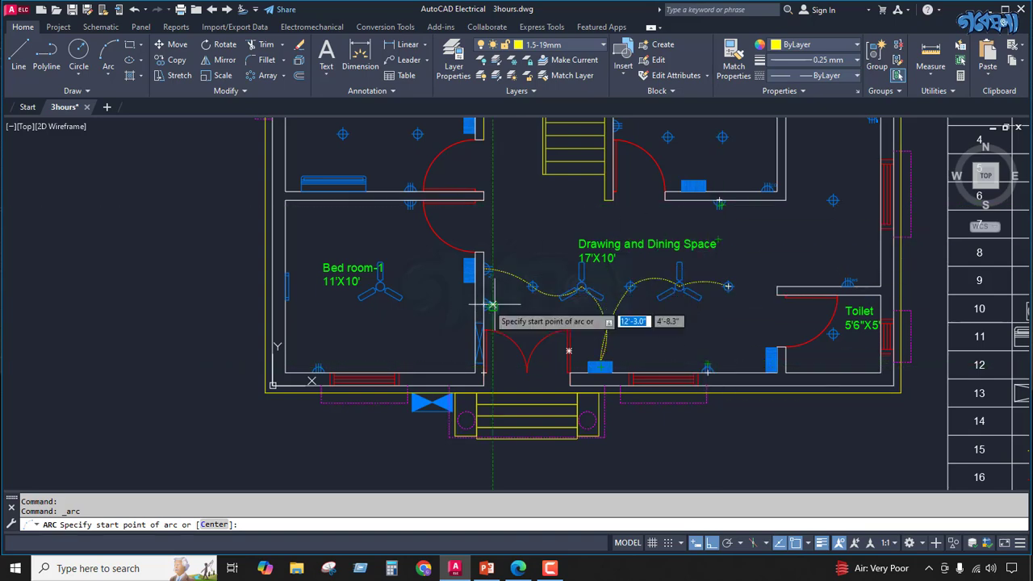
pyautogui.scroll(5, 484, 302)
pyautogui.scroll(-5, 485, 305)
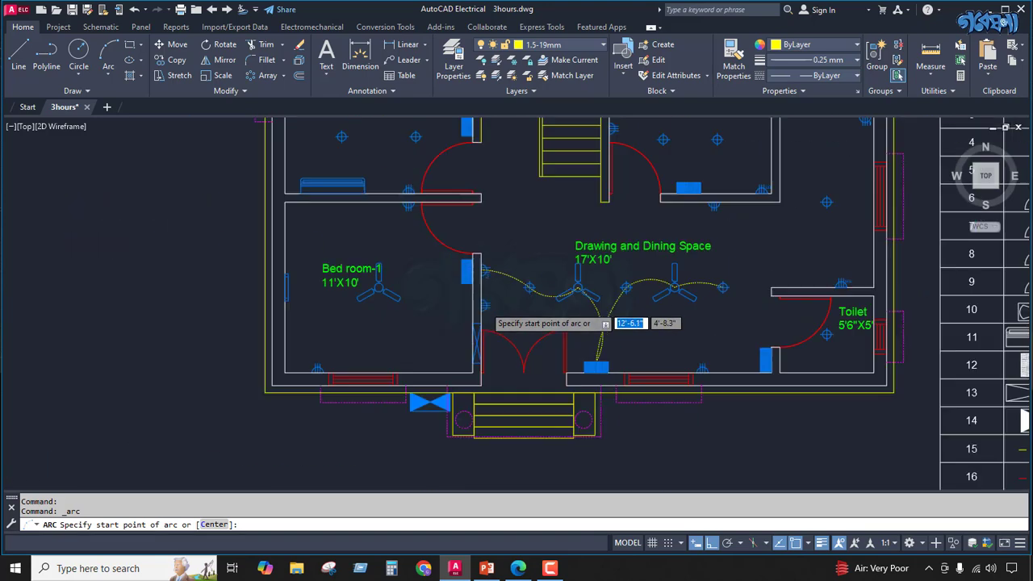
pyautogui.scroll(-2, 598, 354)
pyautogui.scroll(8, 581, 347)
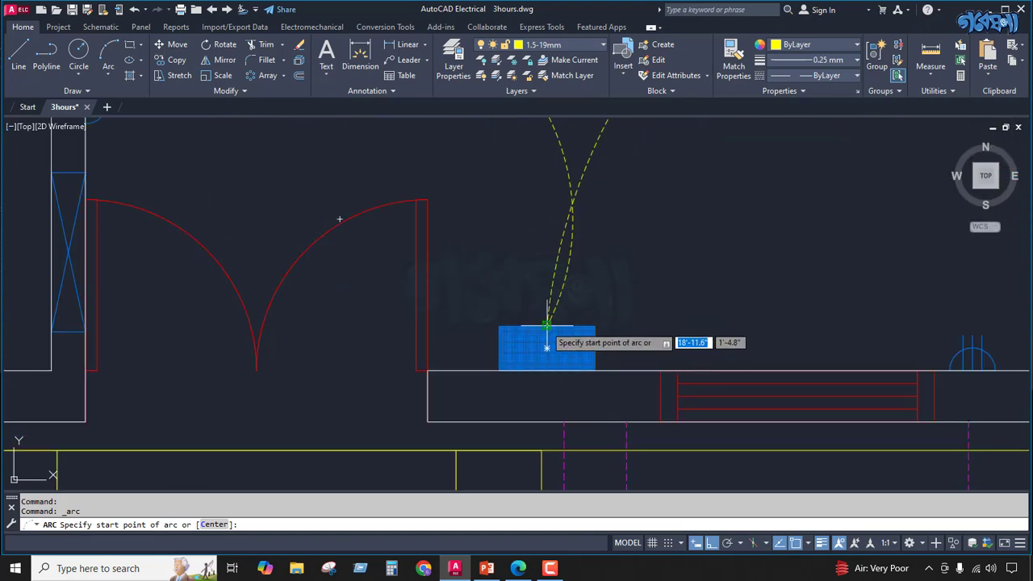
pyautogui.click(547, 325)
pyautogui.scroll(-4, 557, 347)
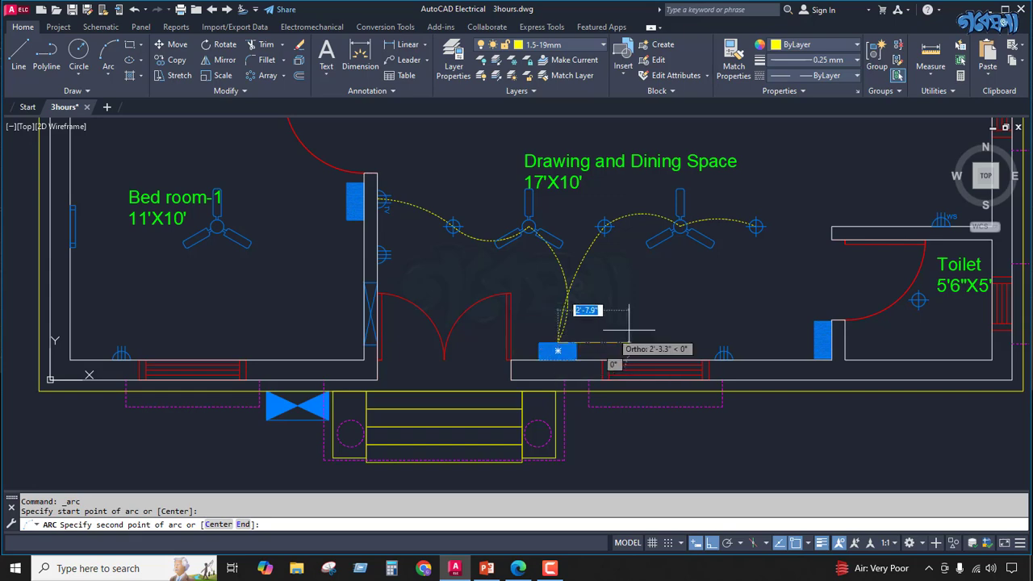
pyautogui.click(377, 255)
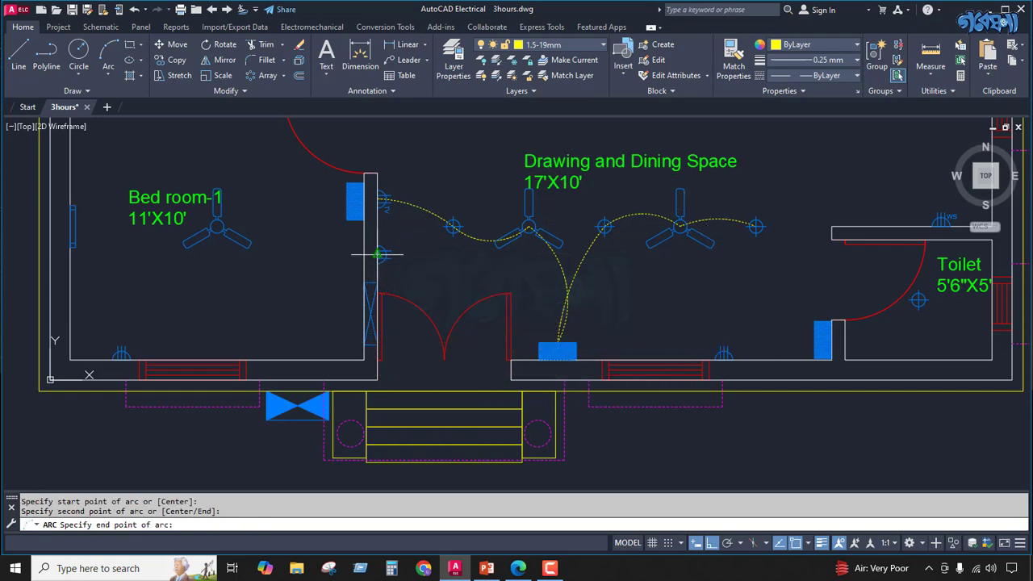
pyautogui.click(331, 258)
# Stretch the new arc's end back to the outlet on the wall face, and erase the arc.
pyautogui.click(331, 255)
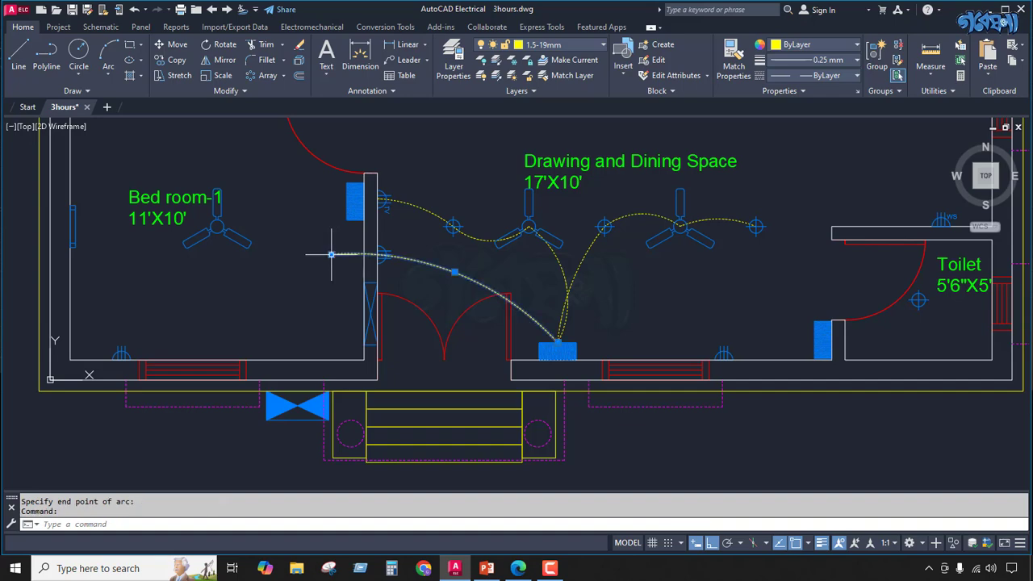
pyautogui.click(331, 255)
pyautogui.click(377, 256)
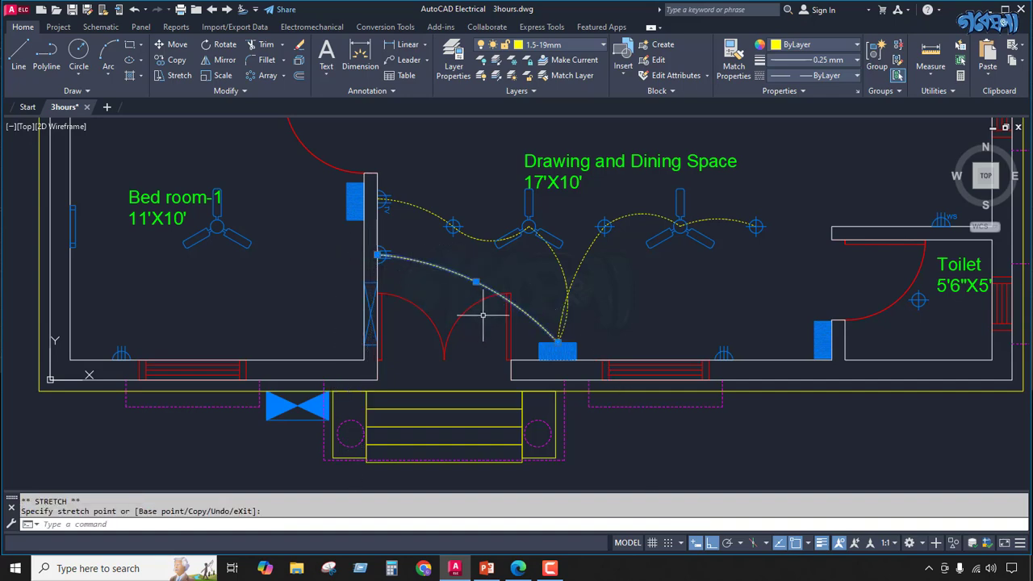
pyautogui.scroll(-2, 483, 315)
pyautogui.press('Escape')
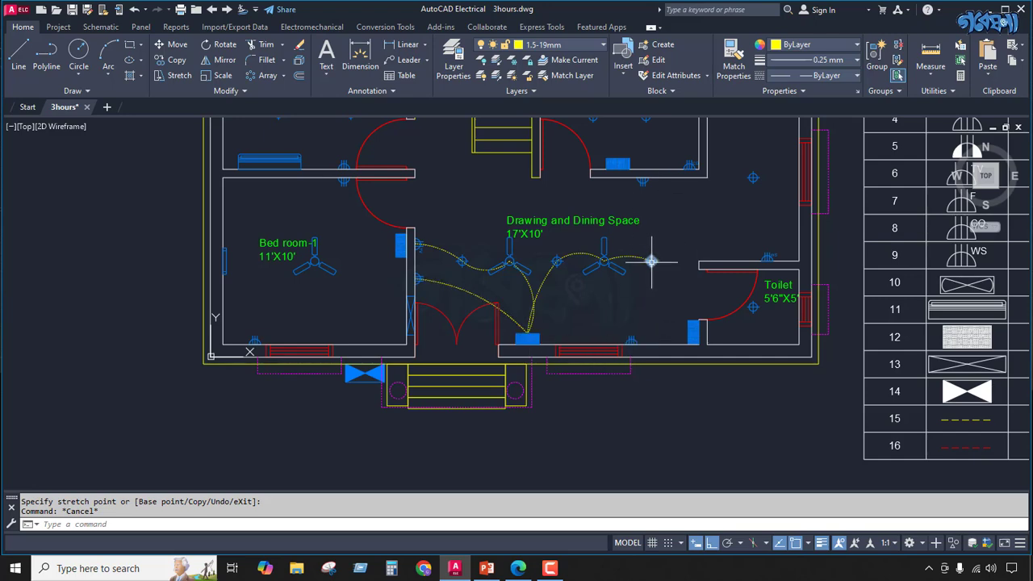
pyautogui.click(507, 314)
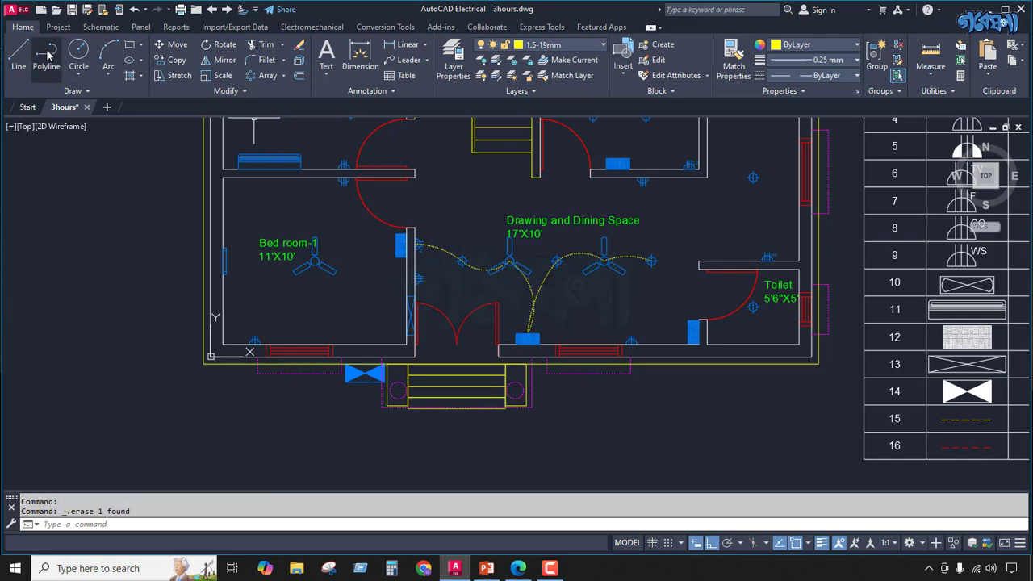
# Draw an arc from the entrance switch board through the outlet beside the front window, ending inside the Drawing and Dining Space.
pyautogui.click(108, 51)
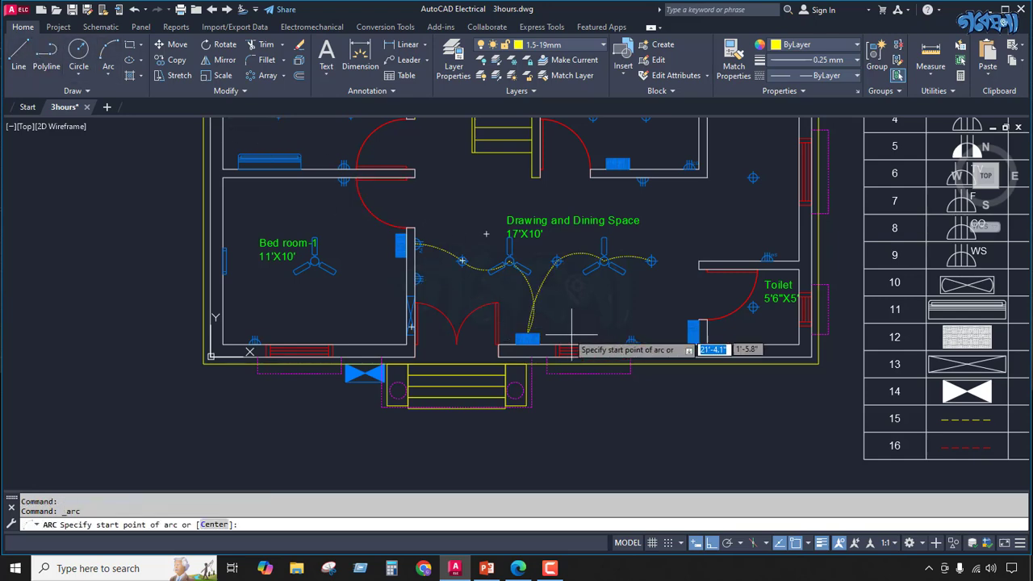
pyautogui.click(527, 337)
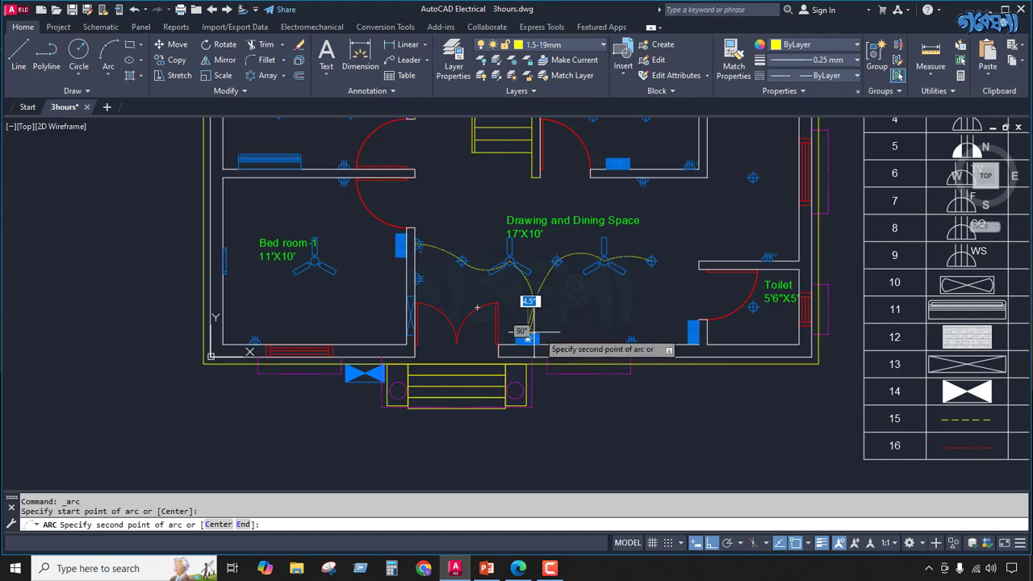
pyautogui.scroll(5, 634, 343)
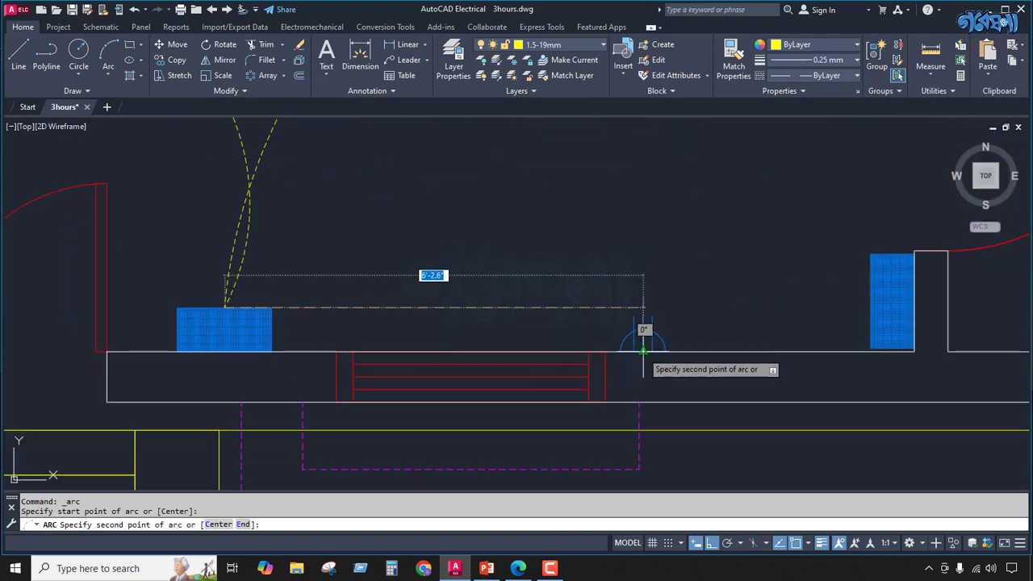
pyautogui.click(641, 351)
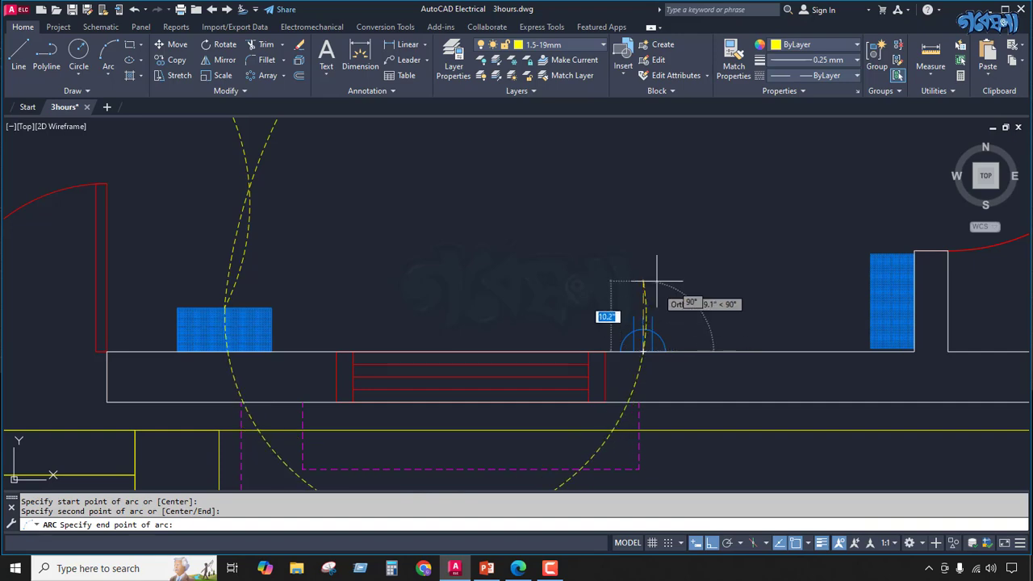
pyautogui.click(644, 244)
# Stretch the new arc's end back to the front-wall outlet and reshape it into a shallow upward curve.
pyautogui.click(642, 240)
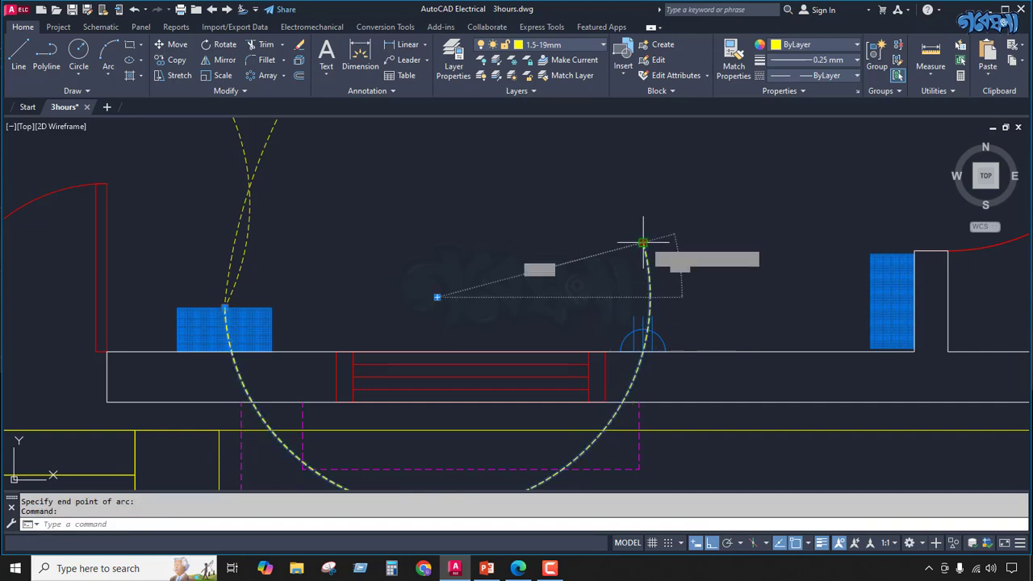
pyautogui.scroll(-3, 637, 287)
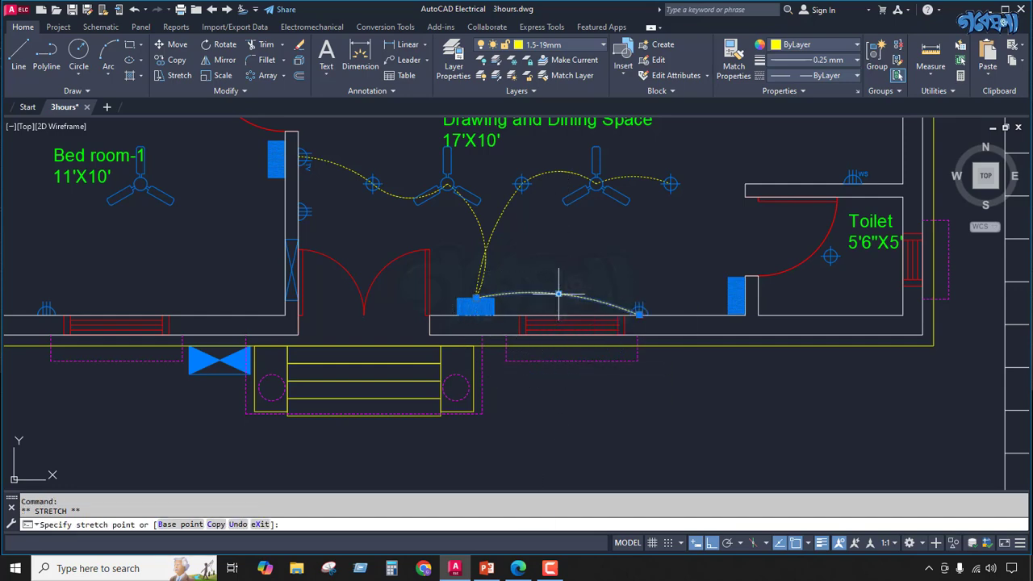
pyautogui.press('Escape')
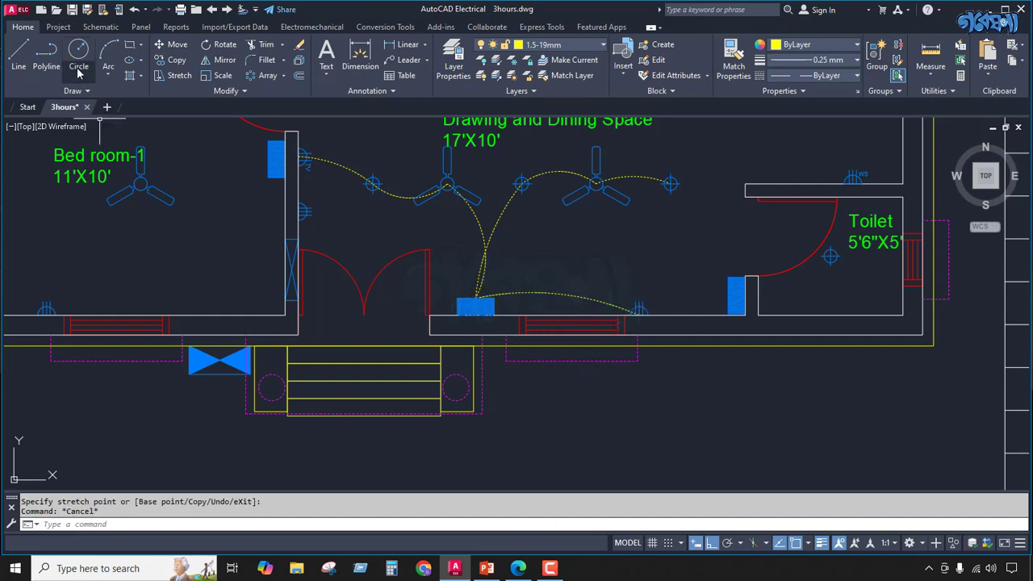
# Draw an arc from the front-wall outlet through the centre of the Toilet-side LED bulb, ending slightly beyond it.
pyautogui.click(108, 52)
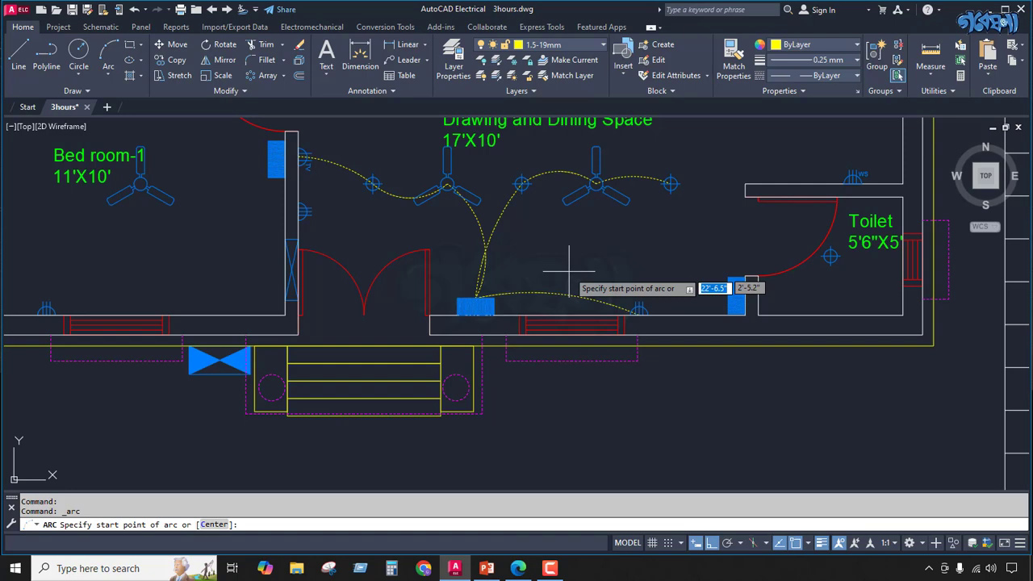
pyautogui.click(639, 313)
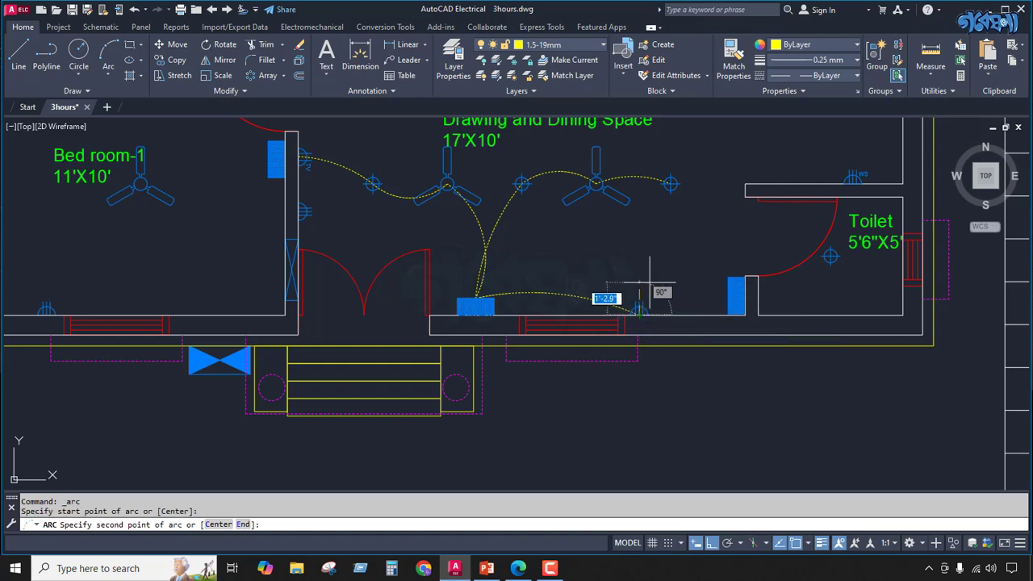
pyautogui.click(670, 184)
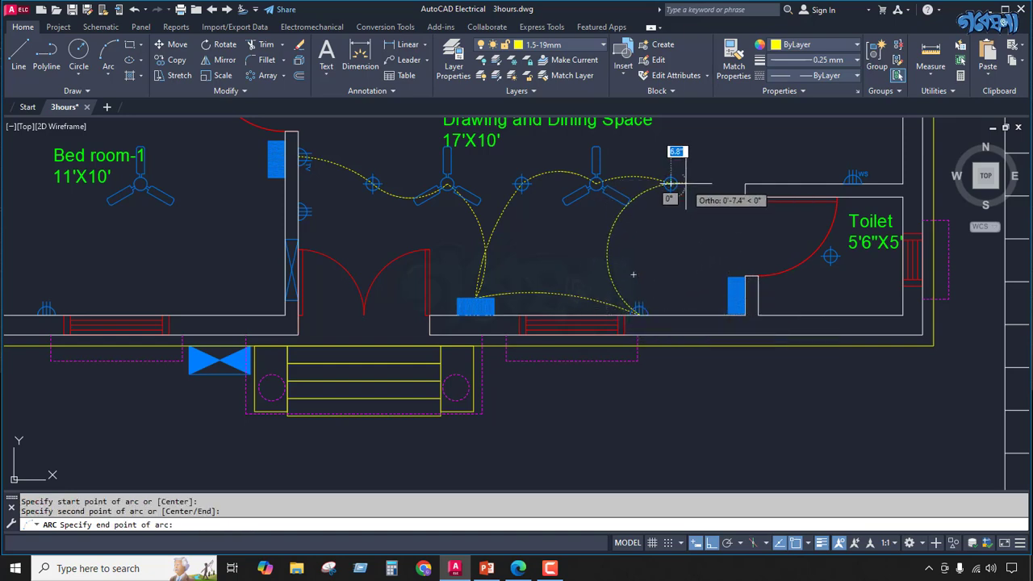
pyautogui.click(660, 174)
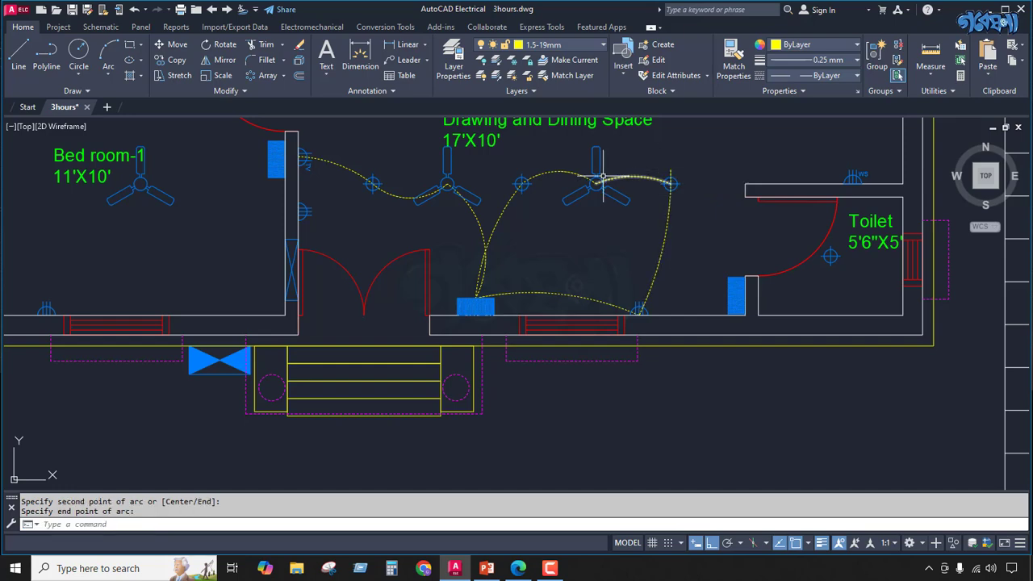
# Stretch the overshooting end of the outlet-to-bulb arc back to the LED bulb's centre.
pyautogui.scroll(3, 601, 176)
pyautogui.scroll(-3, 621, 166)
pyautogui.click(670, 169)
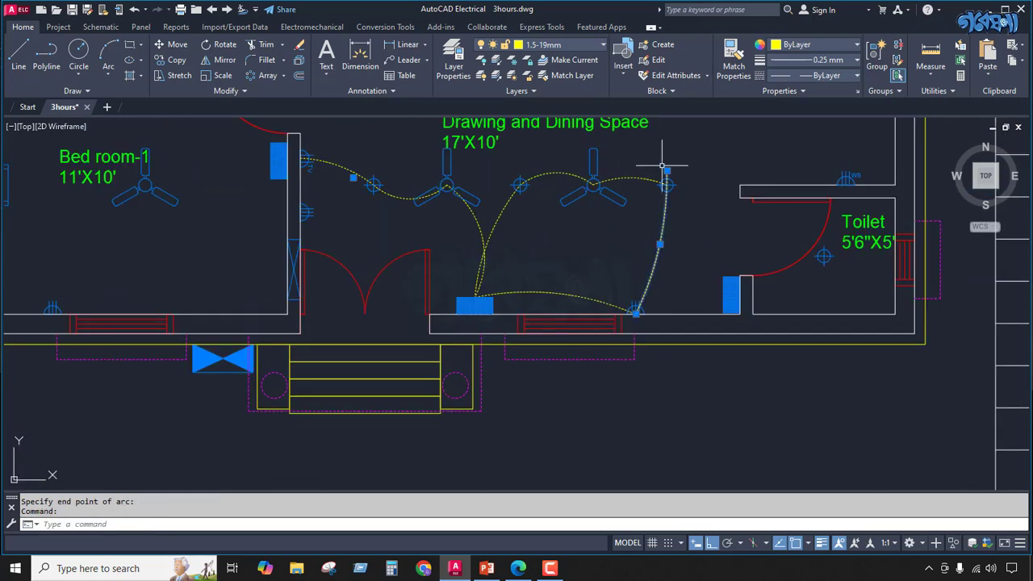
pyautogui.click(666, 171)
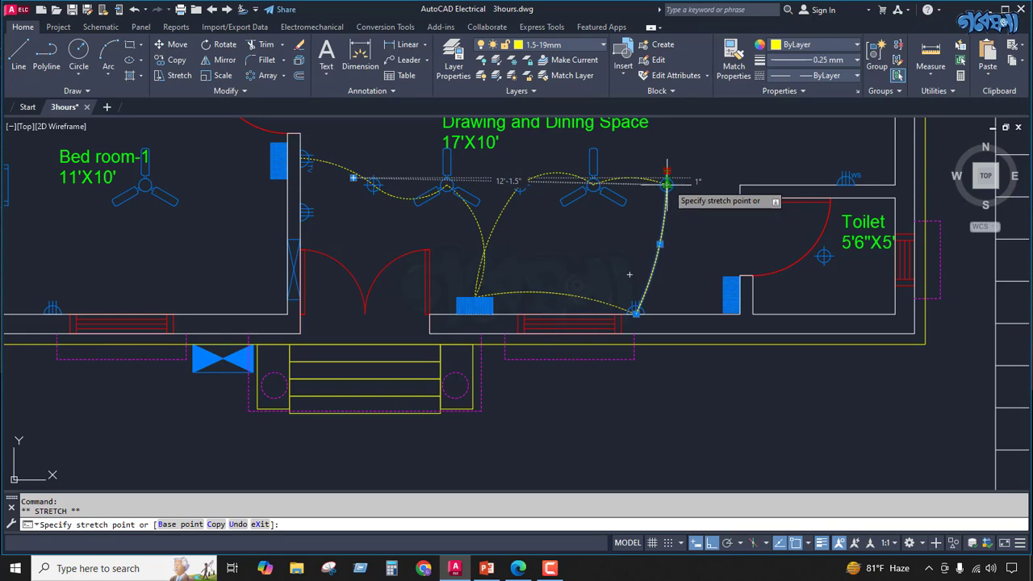
pyautogui.scroll(-2, 658, 236)
pyautogui.scroll(-1, 669, 195)
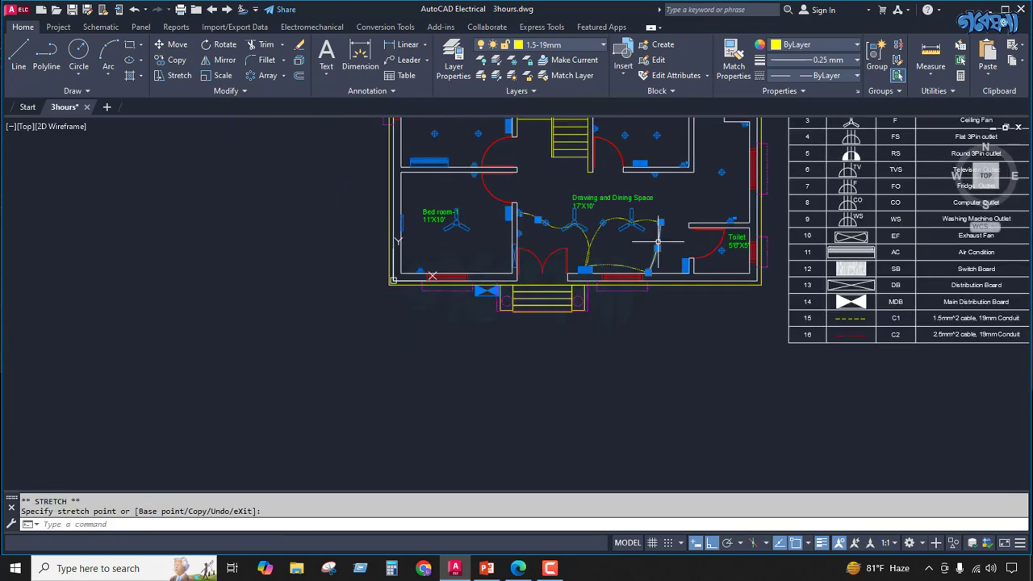
pyautogui.scroll(3, 652, 179)
pyautogui.press('Escape')
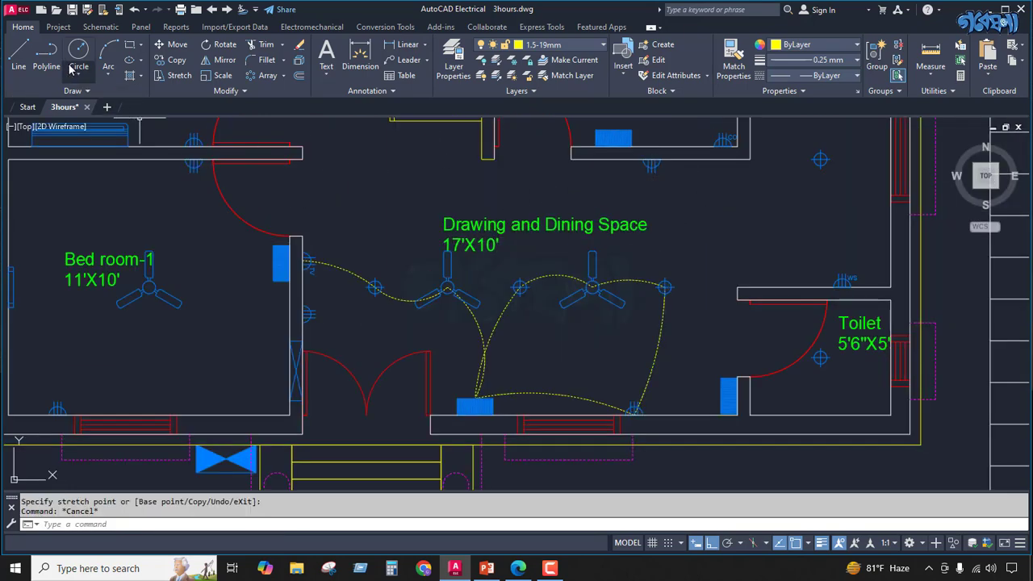
# Draw an arc from the Toilet-side LED bulb's centre through the outlet below the Bed room-2 wall, ending just past it.
pyautogui.click(109, 54)
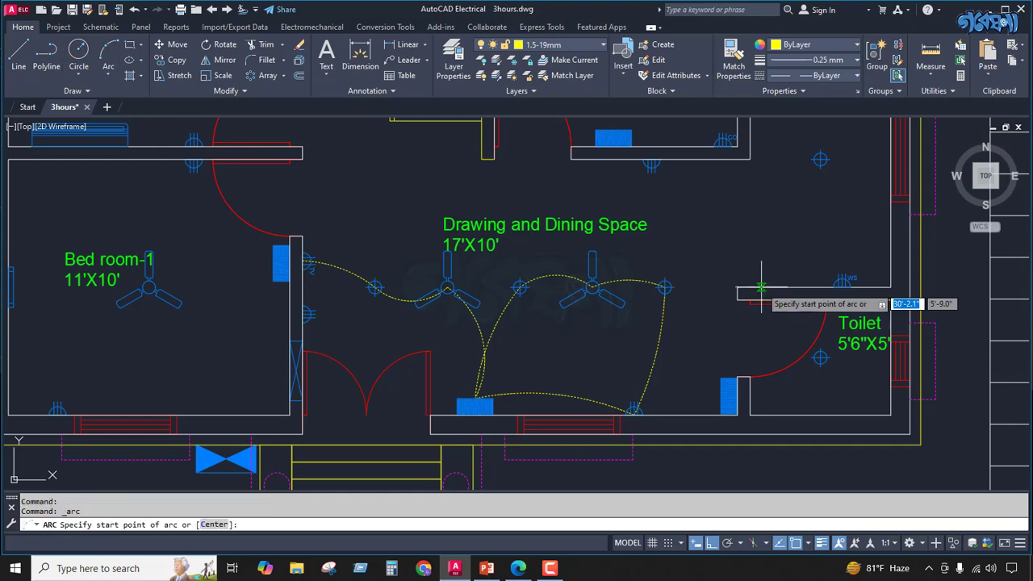
pyautogui.click(664, 286)
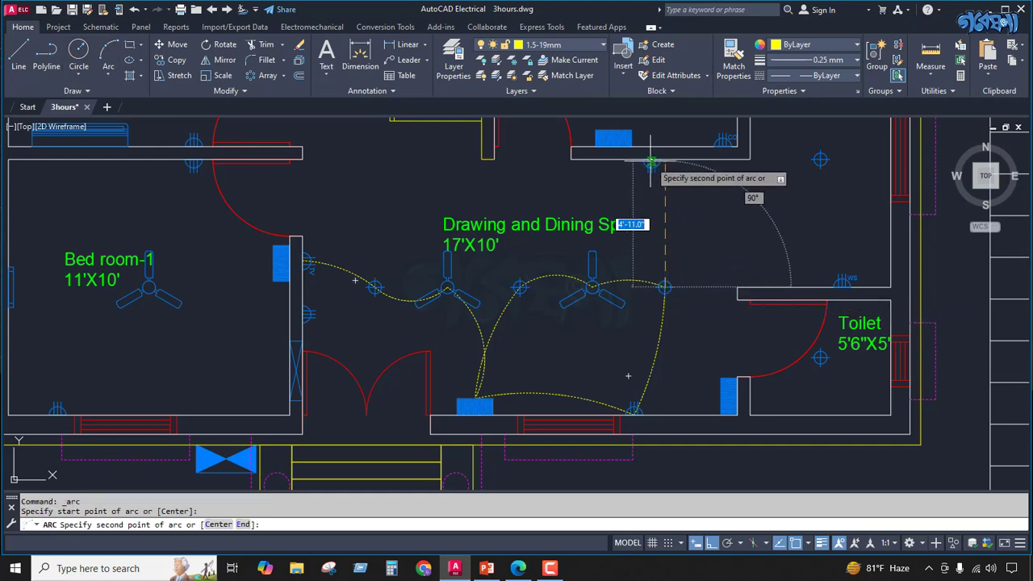
pyautogui.click(656, 216)
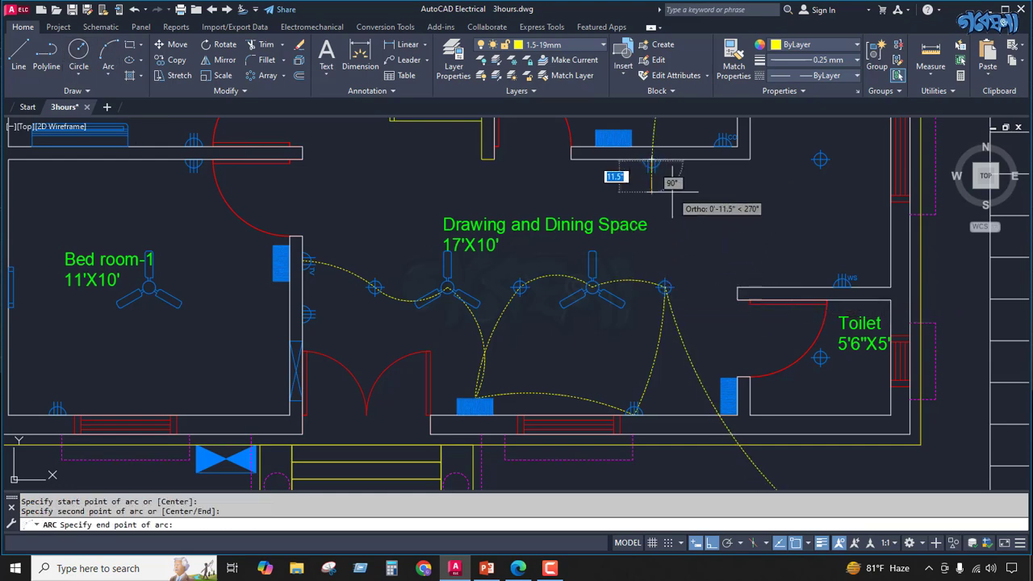
pyautogui.click(672, 164)
# Stretch the arc's end onto the outlet below the Bed room-2 wall and reshape it to bulge towards the Toilet side.
pyautogui.click(674, 162)
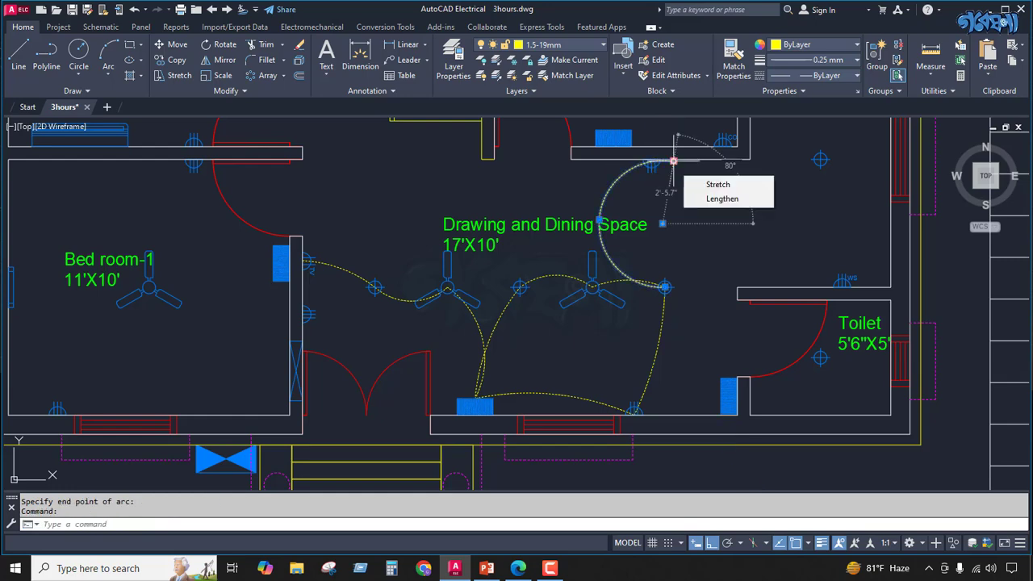
pyautogui.click(674, 162)
pyautogui.click(650, 162)
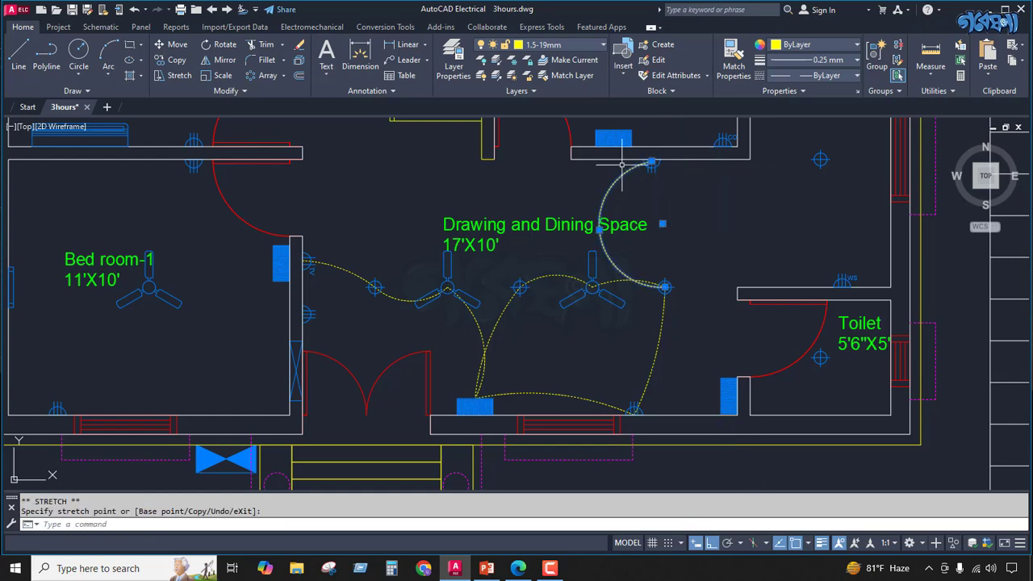
pyautogui.scroll(6, 622, 166)
pyautogui.click(517, 440)
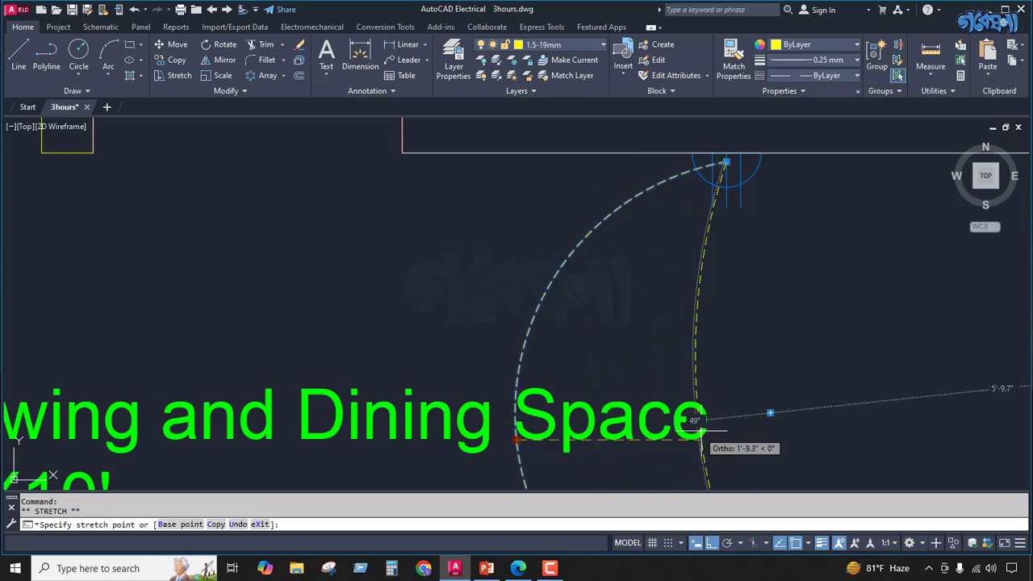
pyautogui.press('Escape')
pyautogui.scroll(-4, 791, 369)
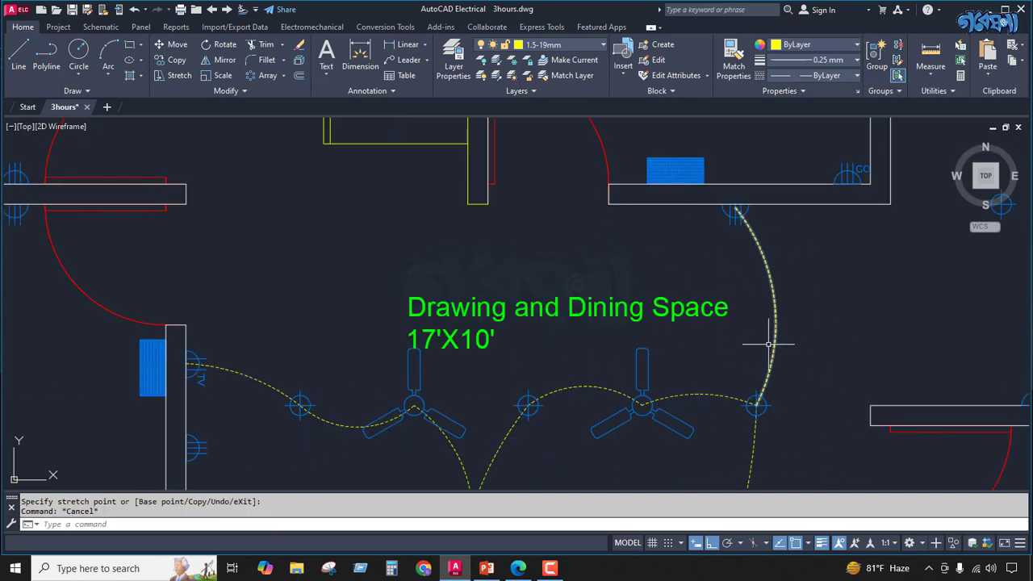
# Erase the arcs from the second fan to the Toilet-side bulb and from the first bulb to the first fan.
pyautogui.scroll(-2, 699, 309)
pyautogui.click(699, 360)
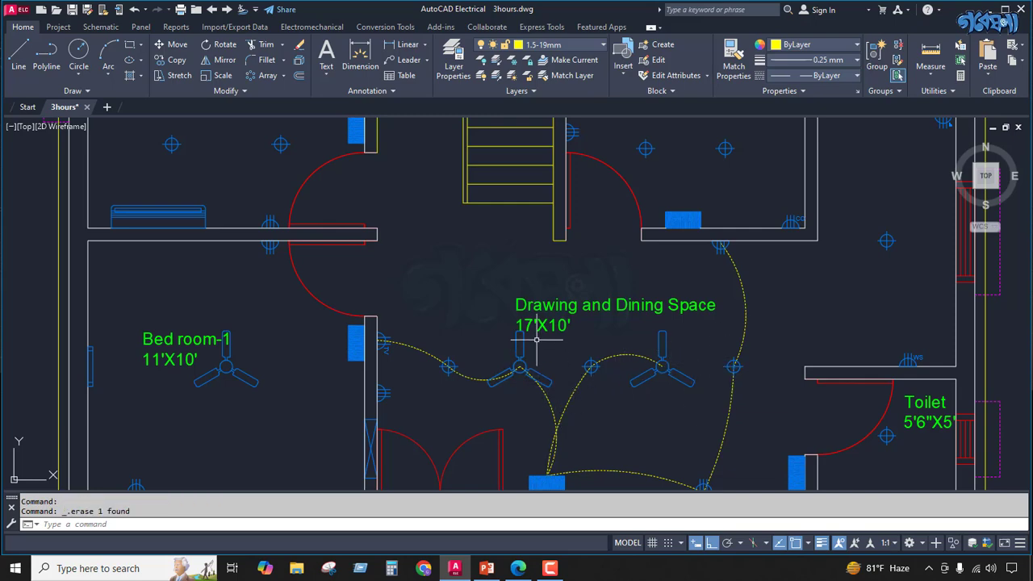
pyautogui.scroll(-2, 536, 335)
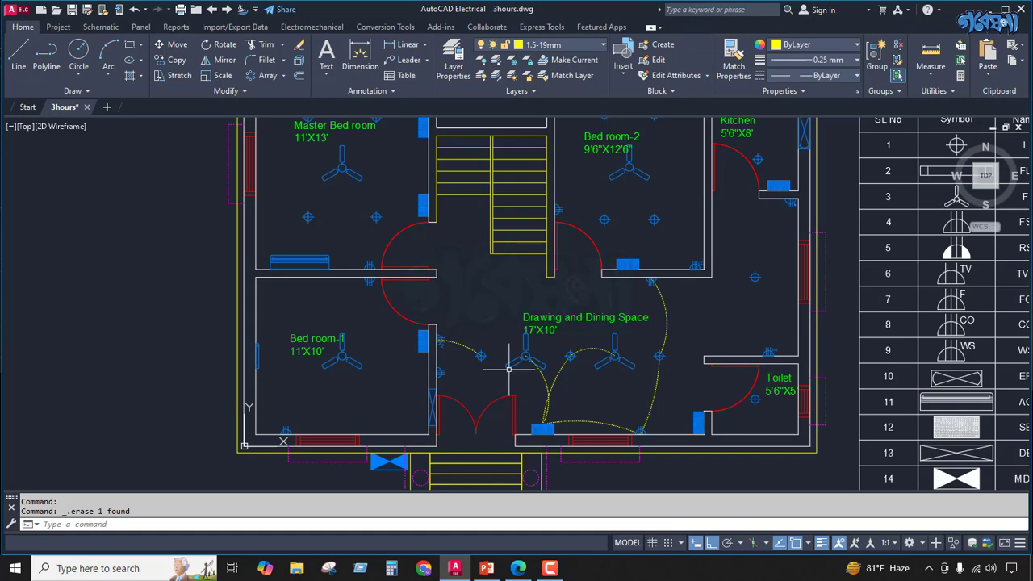
# Stretch the switch board arc's end from the first fan to the first LED bulb's centre, and flatten its curve.
pyautogui.scroll(2, 535, 386)
pyautogui.click(523, 343)
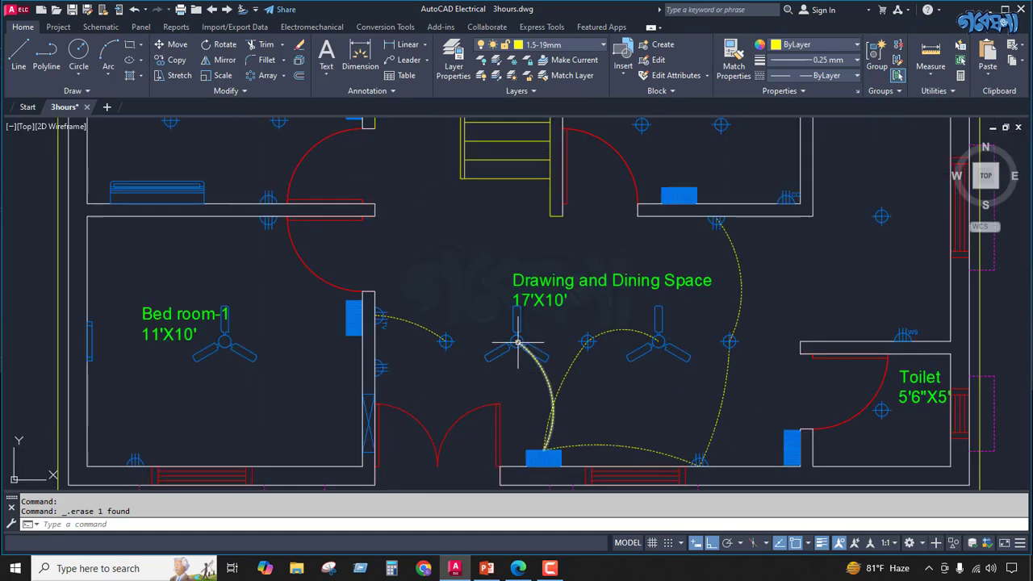
pyautogui.click(515, 341)
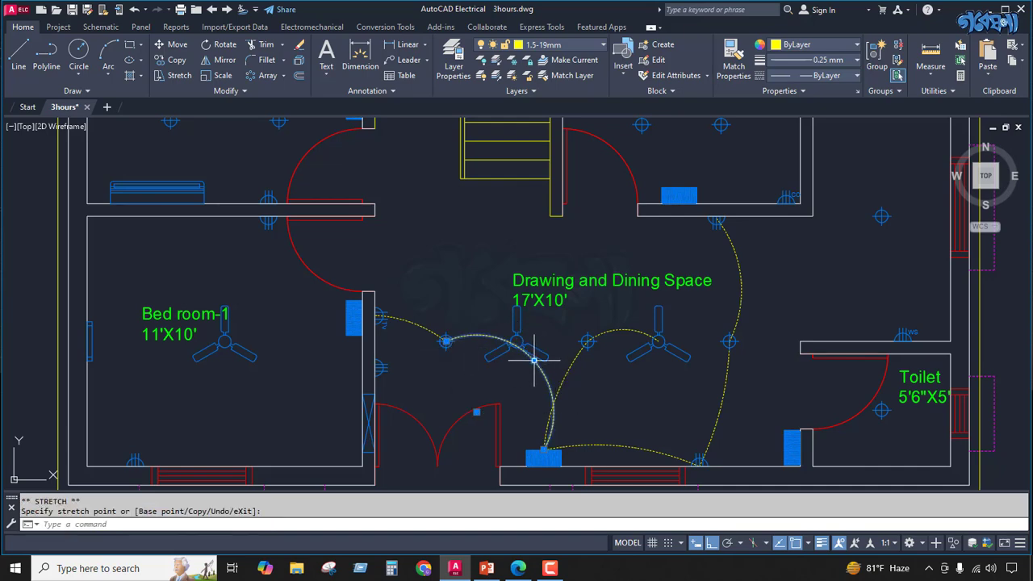
pyautogui.click(475, 367)
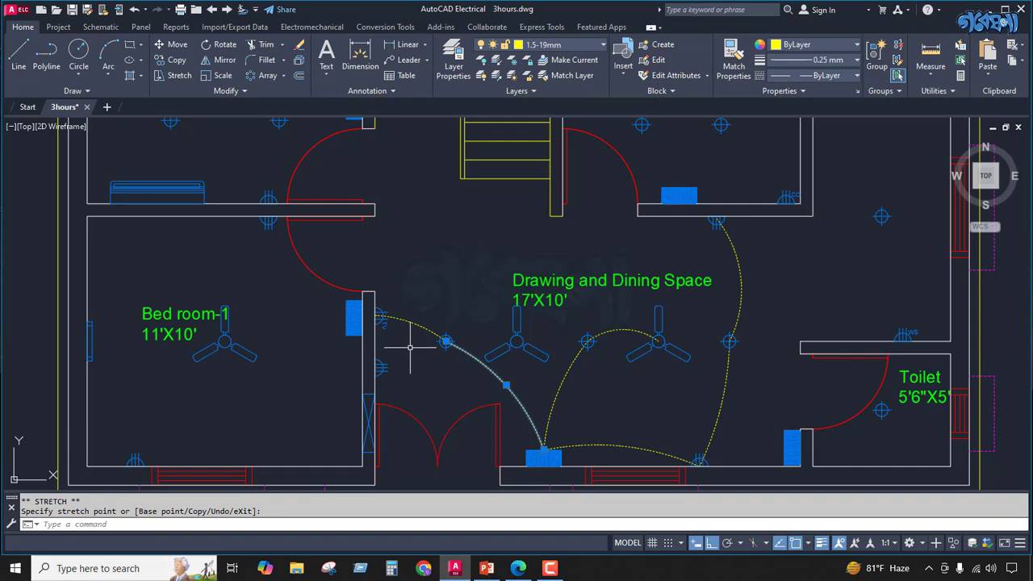
# Draw an arc from the TV outlet on the Bed room-1 wall through the outlet below it, ending inside the dining space.
pyautogui.click(106, 51)
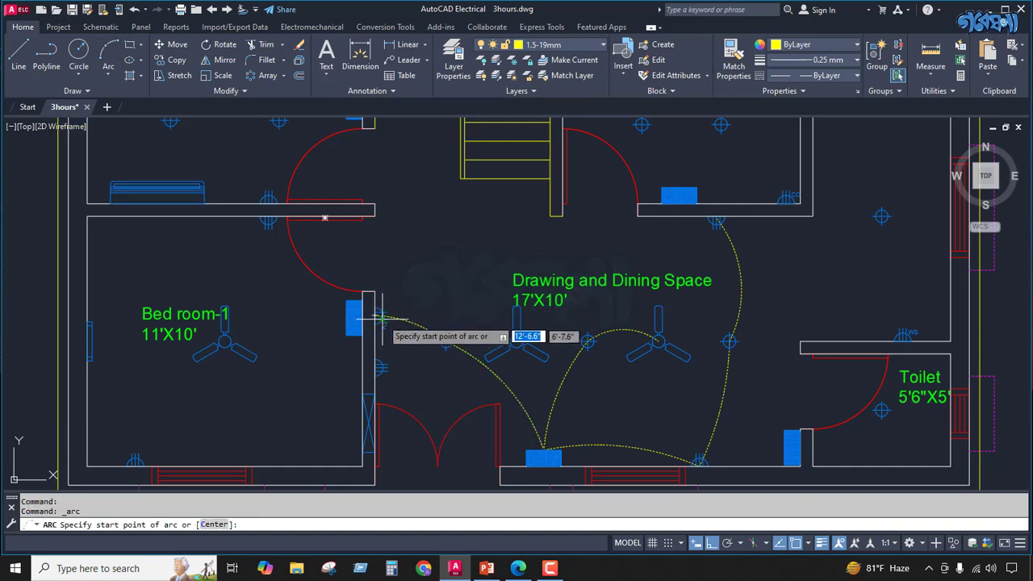
pyautogui.scroll(5, 373, 312)
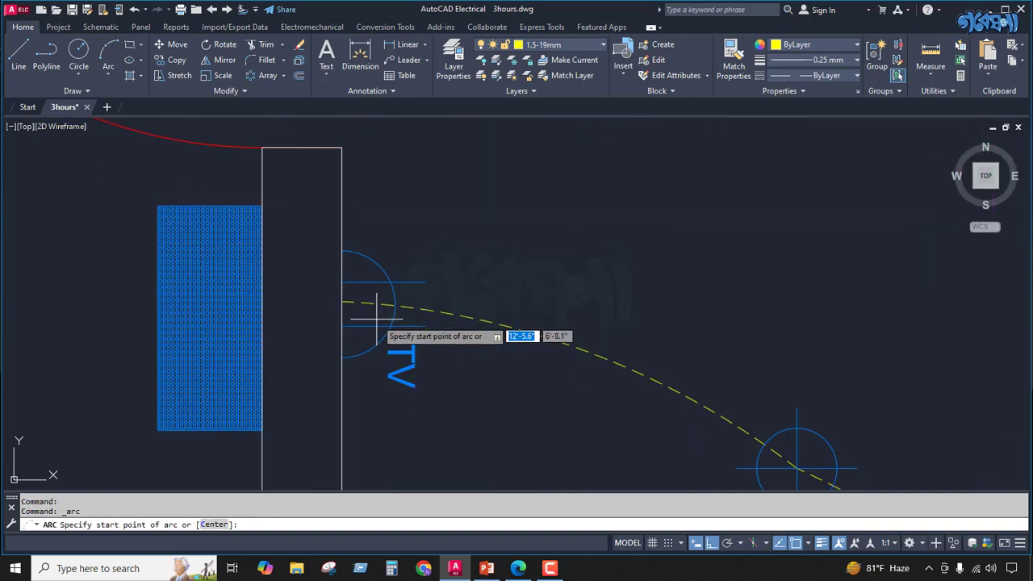
pyautogui.click(342, 303)
pyautogui.scroll(-4, 348, 315)
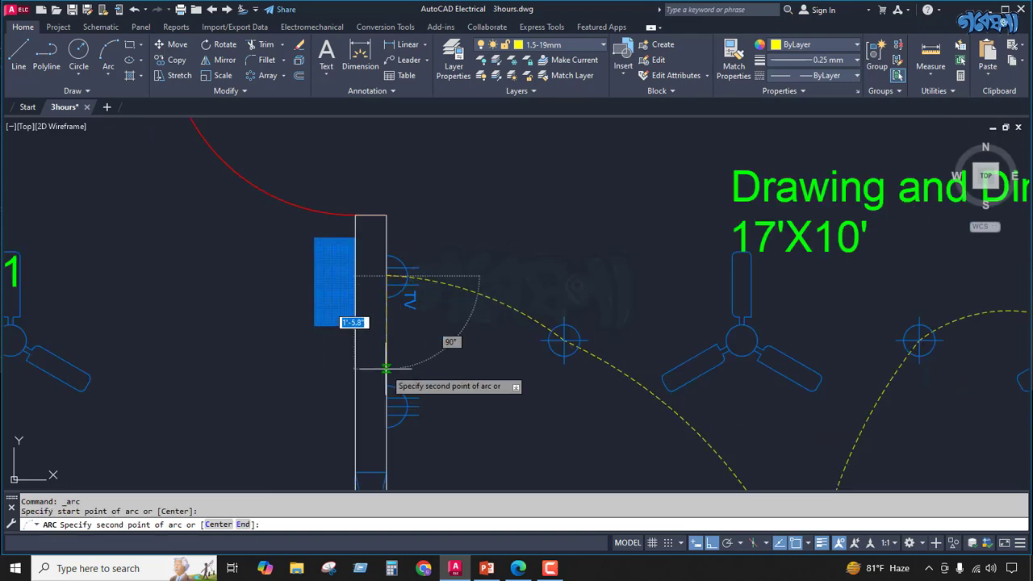
pyautogui.click(386, 406)
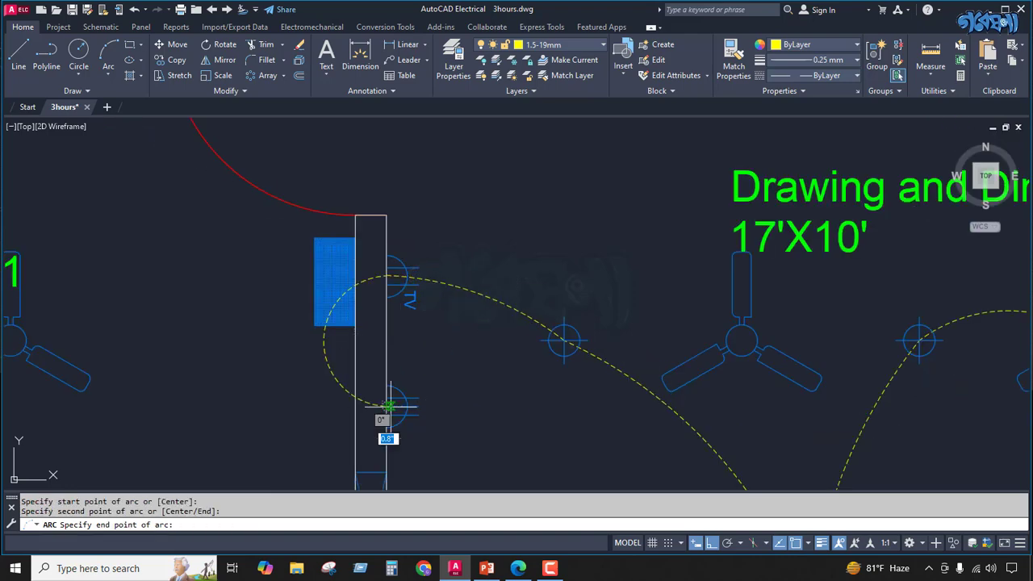
pyautogui.click(435, 410)
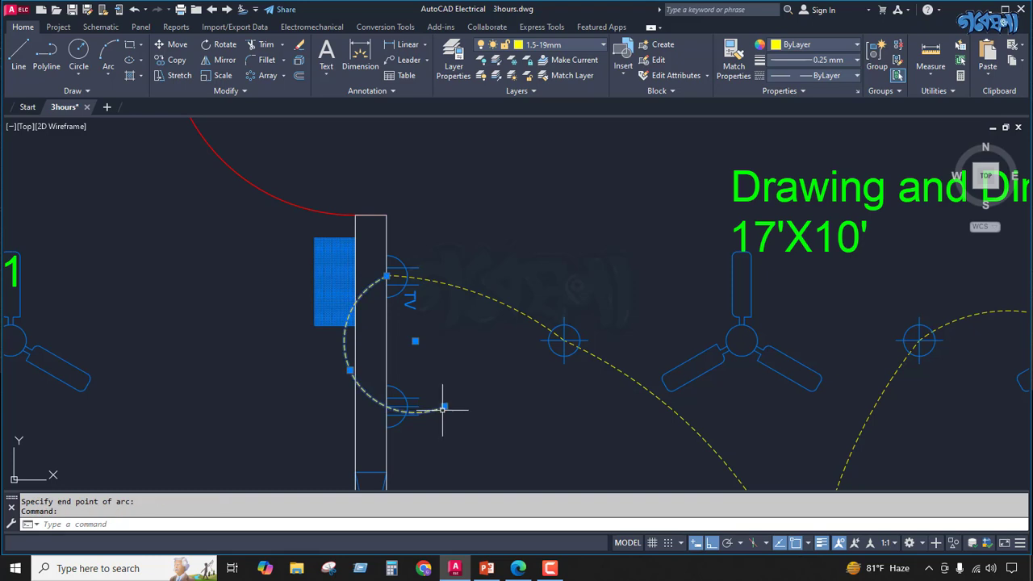
# Stretch the new arc's end back to the lower outlet on the wall face and flatten it into a slight curve.
pyautogui.click(436, 411)
pyautogui.click(435, 411)
pyautogui.click(387, 410)
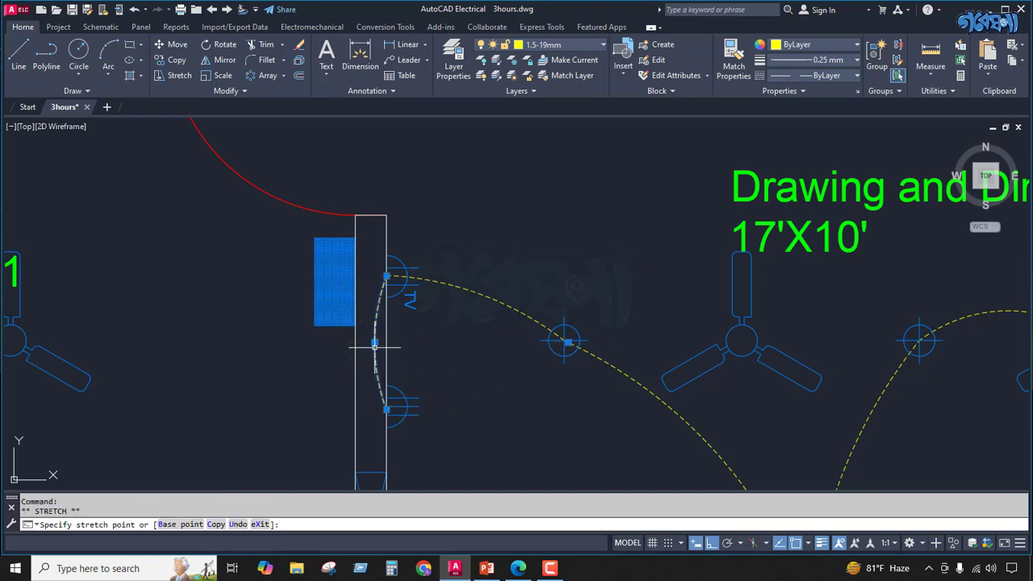
pyautogui.scroll(-5, 373, 254)
pyautogui.press('Escape')
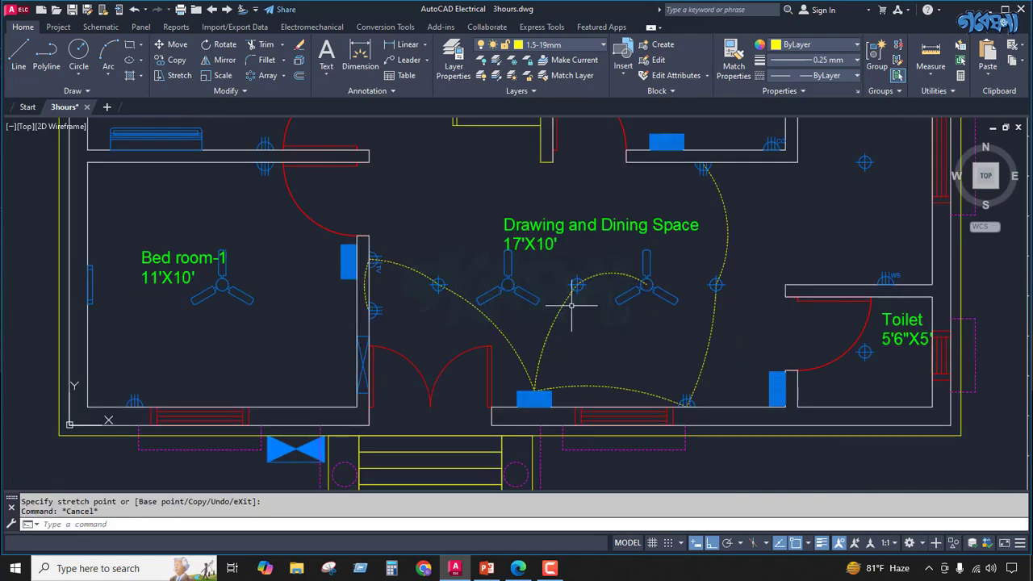
# Stretch the switch board arc's end from the middle LED bulb to the first fan's centre in the Drawing and Dining Space, adjusting its curve.
pyautogui.click(552, 327)
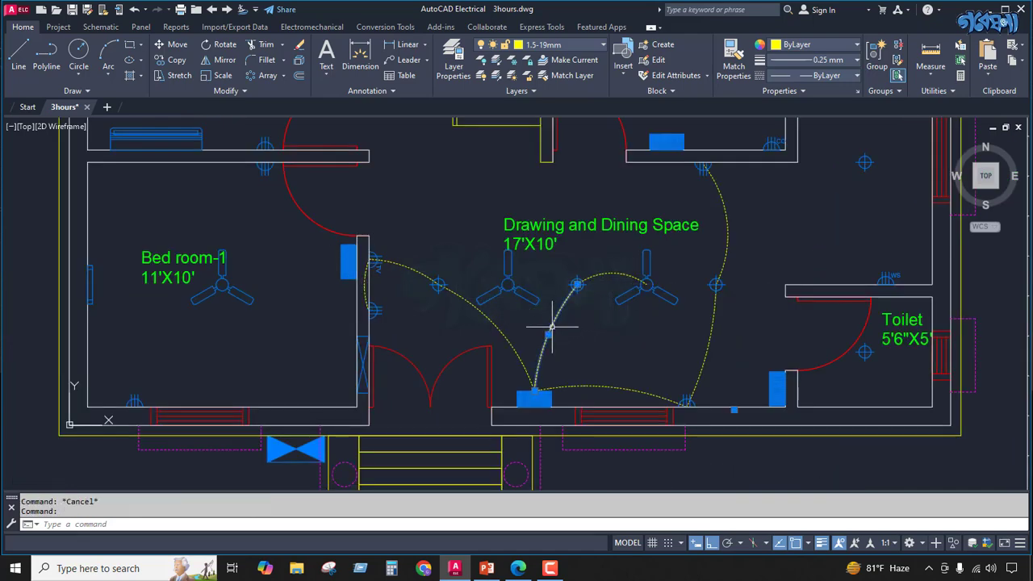
pyautogui.click(578, 284)
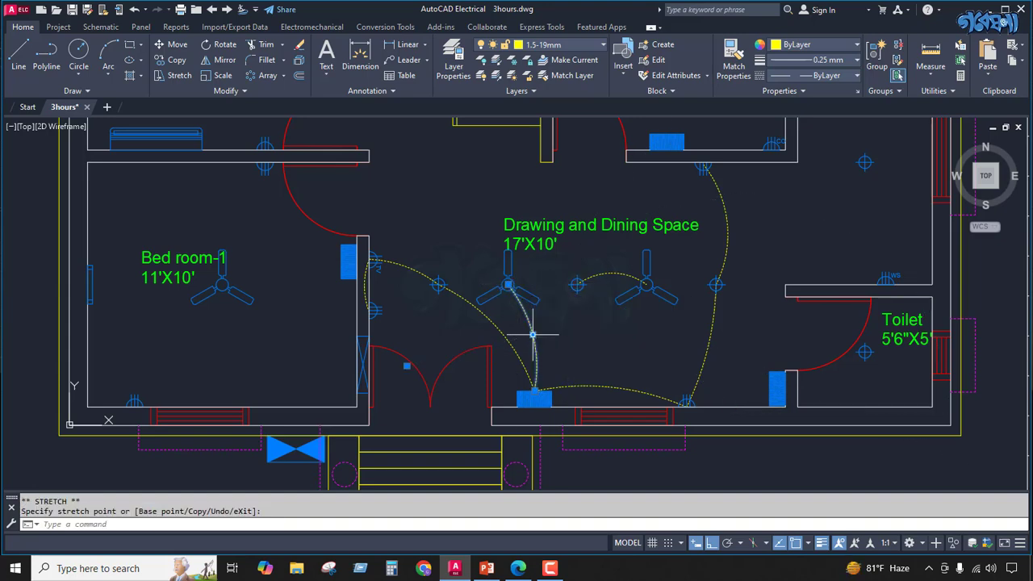
pyautogui.press('Escape')
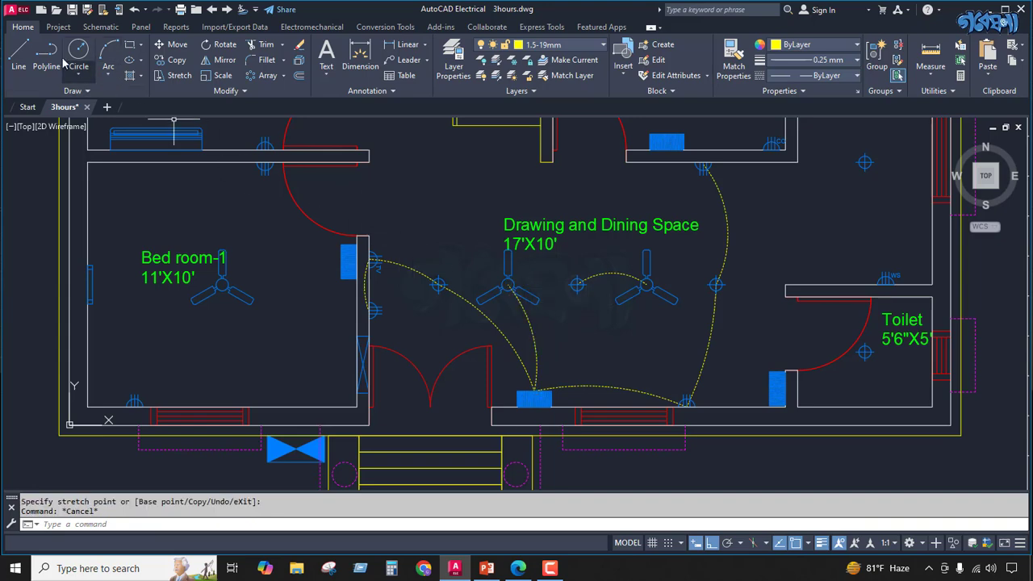
# Draw an arc from the first fan to the middle LED bulb, snapping its end to the bulb's centre and bowing it slightly upward.
pyautogui.click(108, 50)
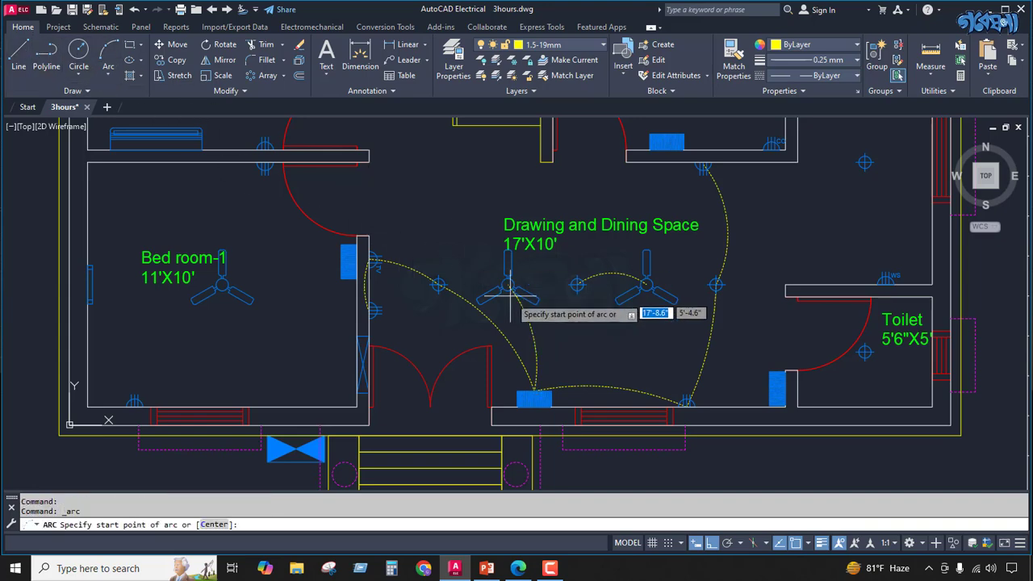
pyautogui.click(509, 286)
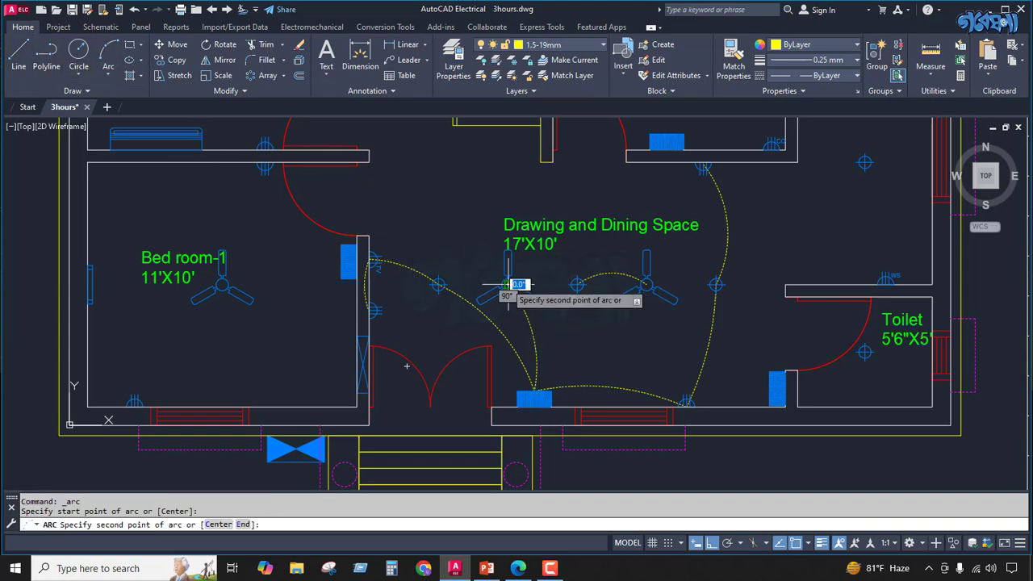
pyautogui.click(578, 284)
pyautogui.click(578, 268)
pyautogui.click(565, 305)
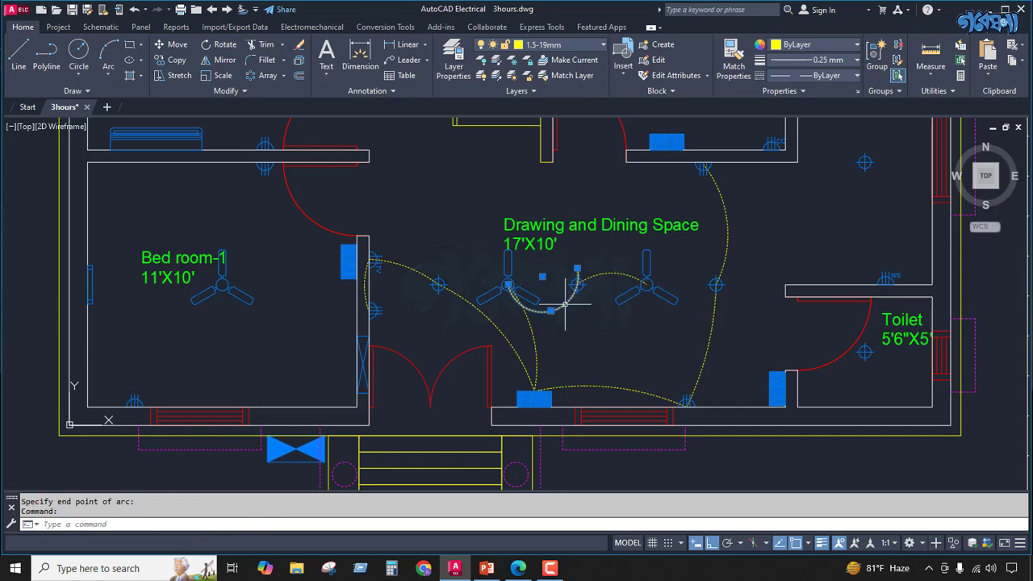
pyautogui.click(578, 268)
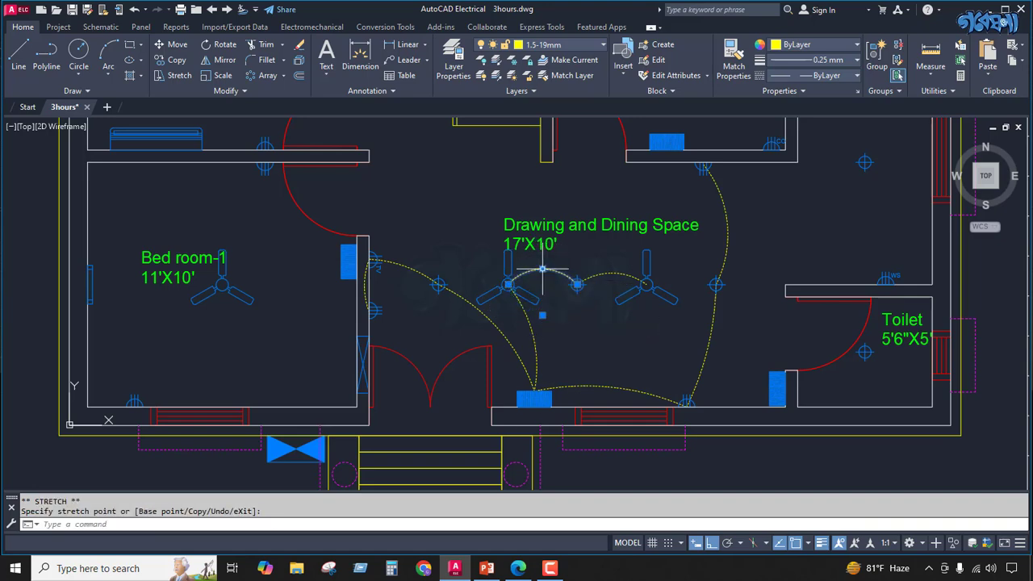
pyautogui.press('Escape')
# Examine the conduit arcs room by room across Bed room-1, the Drawing and Dining Space, the Master Bed room and the Toilet 7'X4'.
pyautogui.scroll(-2, 522, 321)
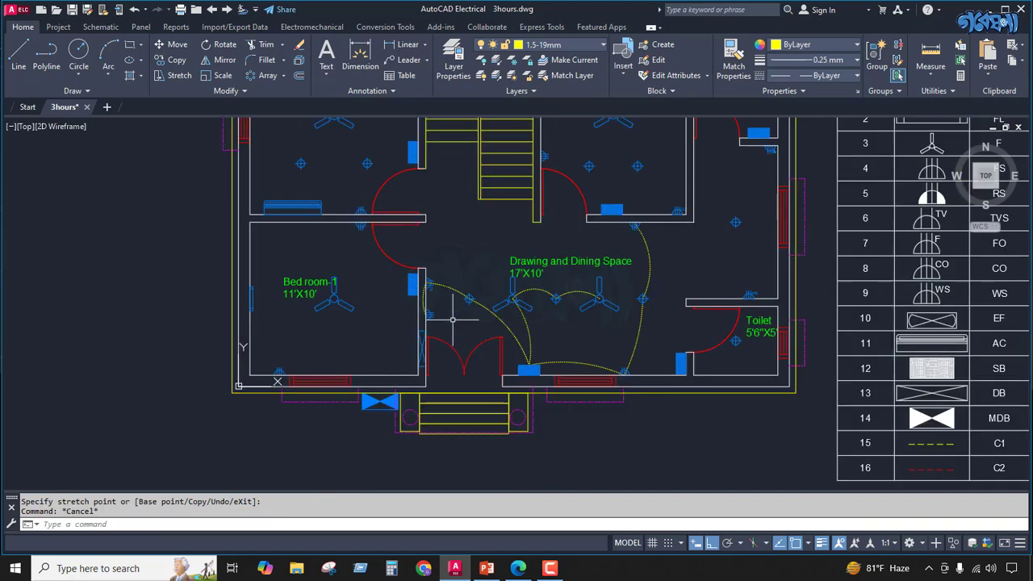
pyautogui.scroll(-1, 417, 292)
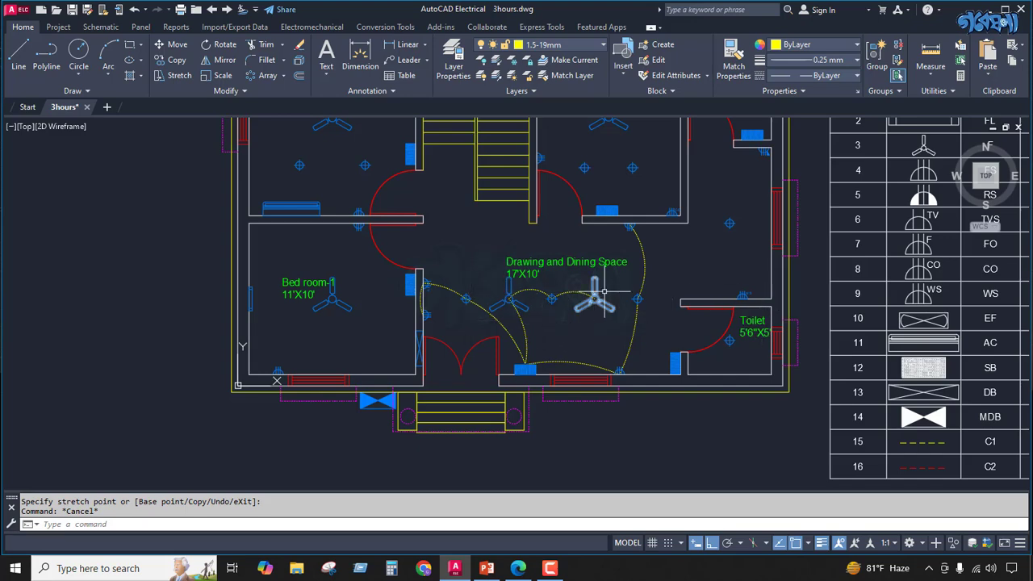
pyautogui.scroll(-2, 545, 326)
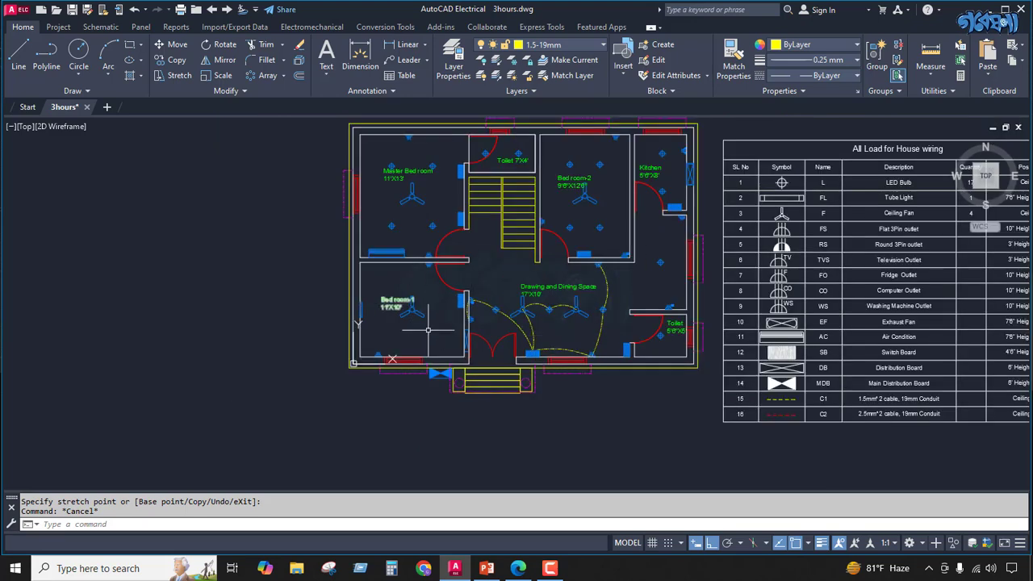
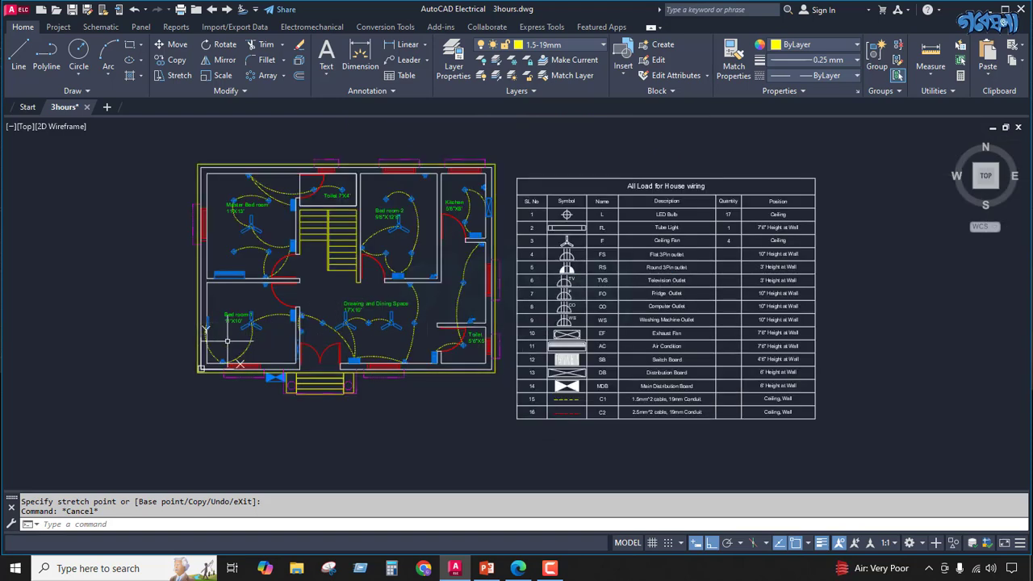
pyautogui.scroll(5, 199, 336)
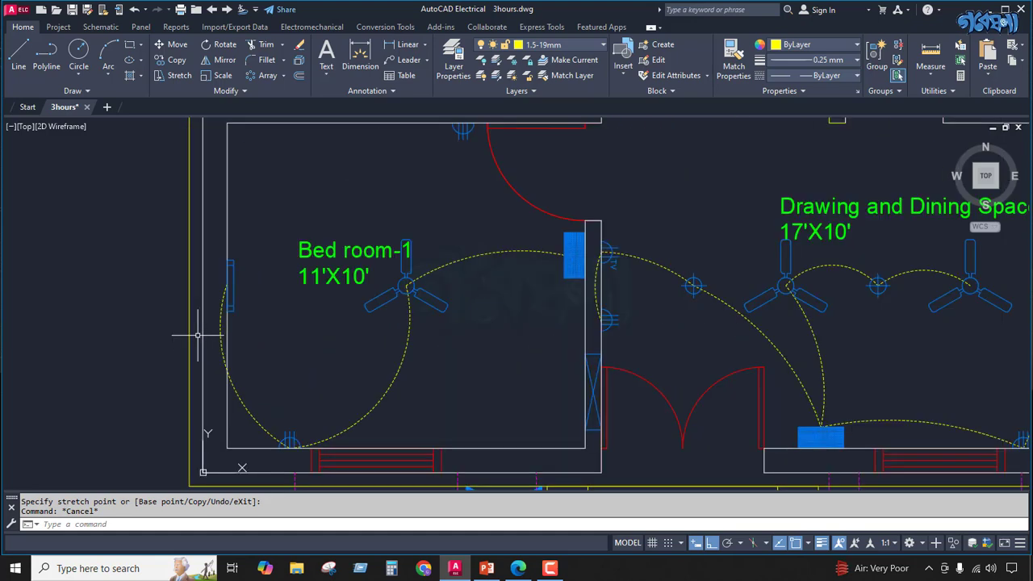
pyautogui.scroll(-5, 199, 336)
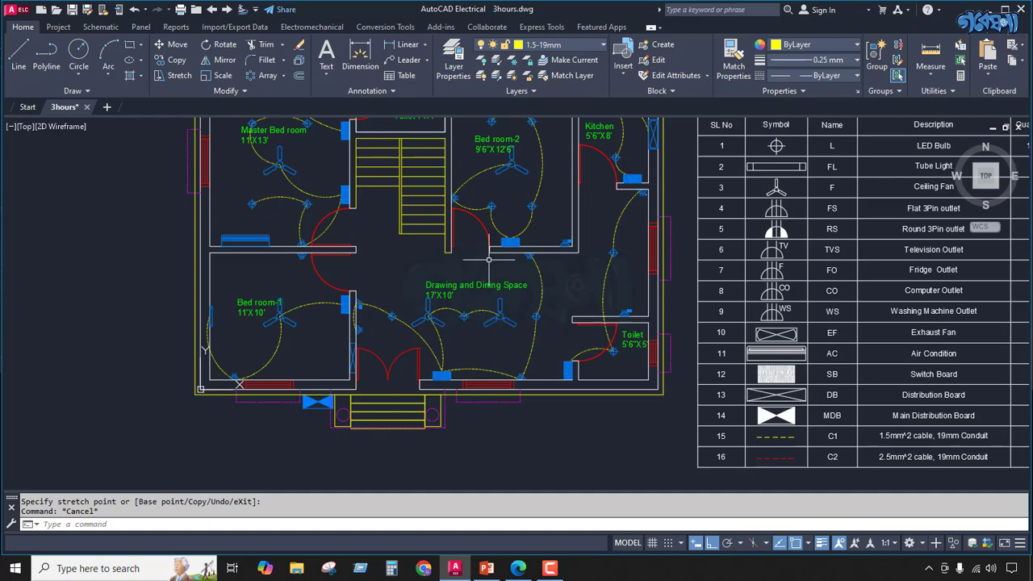
pyautogui.scroll(-2, 534, 284)
pyautogui.scroll(6, 419, 234)
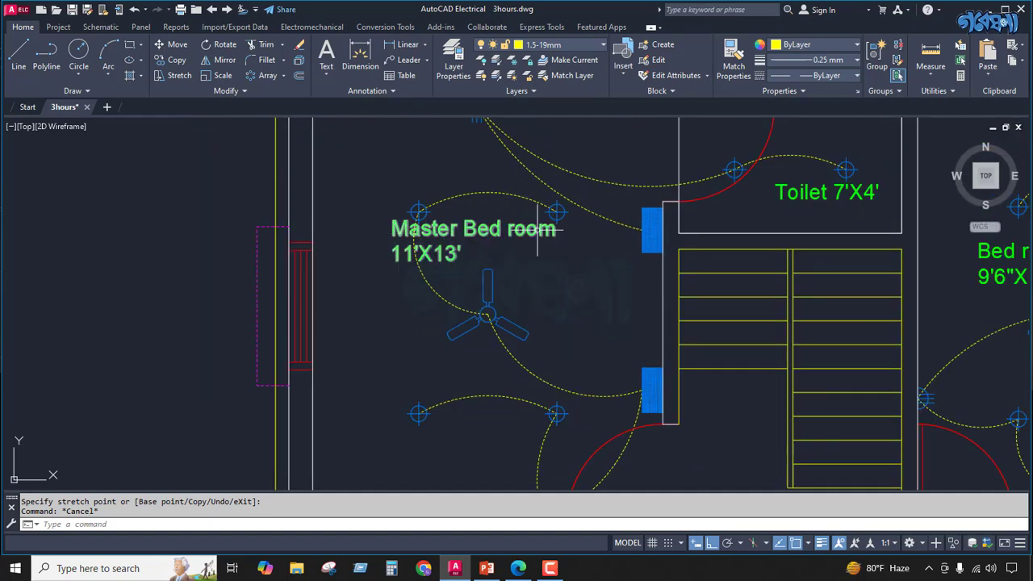
pyautogui.scroll(-2, 431, 230)
pyautogui.scroll(-4, 479, 274)
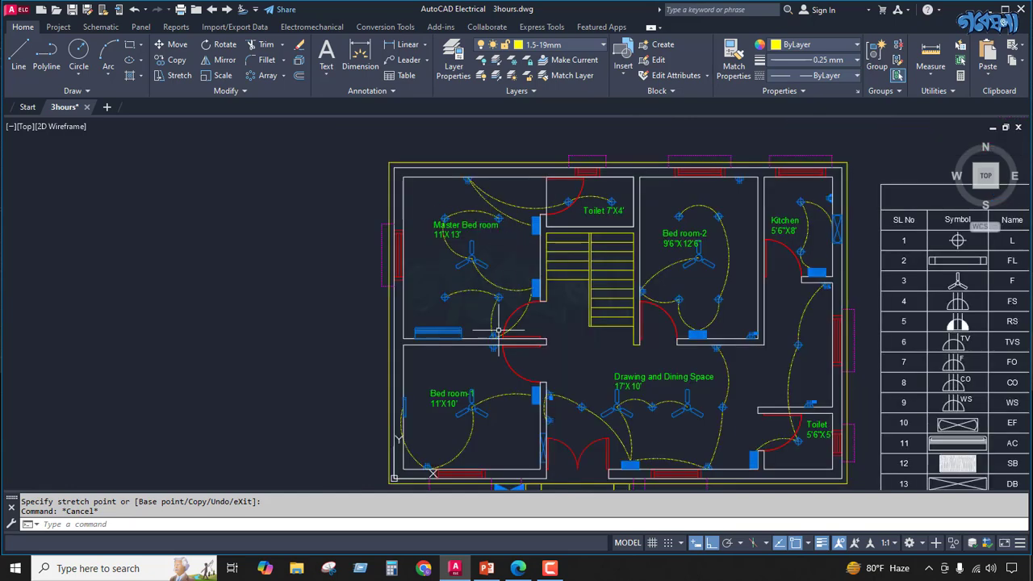
pyautogui.scroll(3, 501, 381)
pyautogui.scroll(-1, 503, 364)
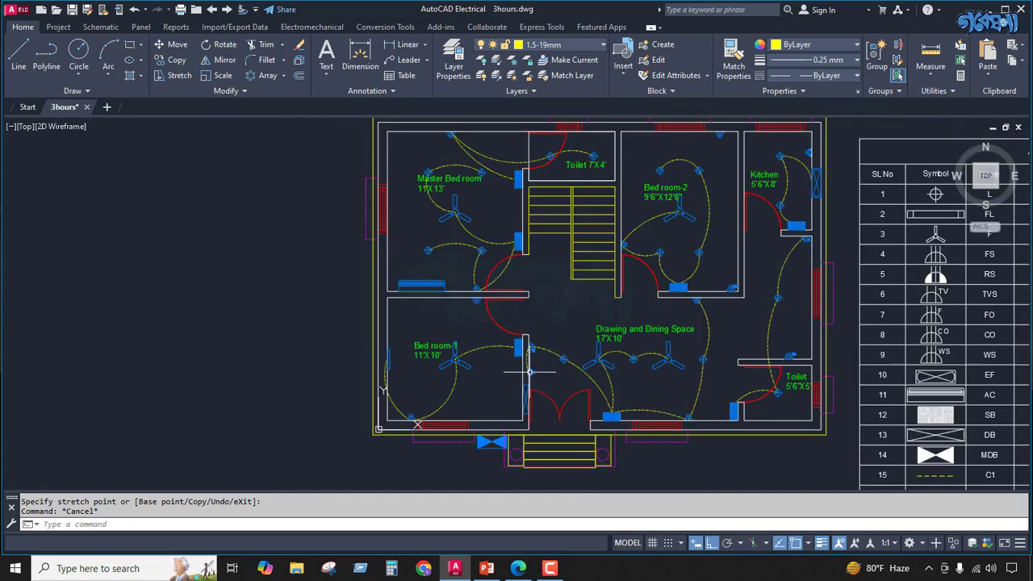
pyautogui.scroll(4, 619, 379)
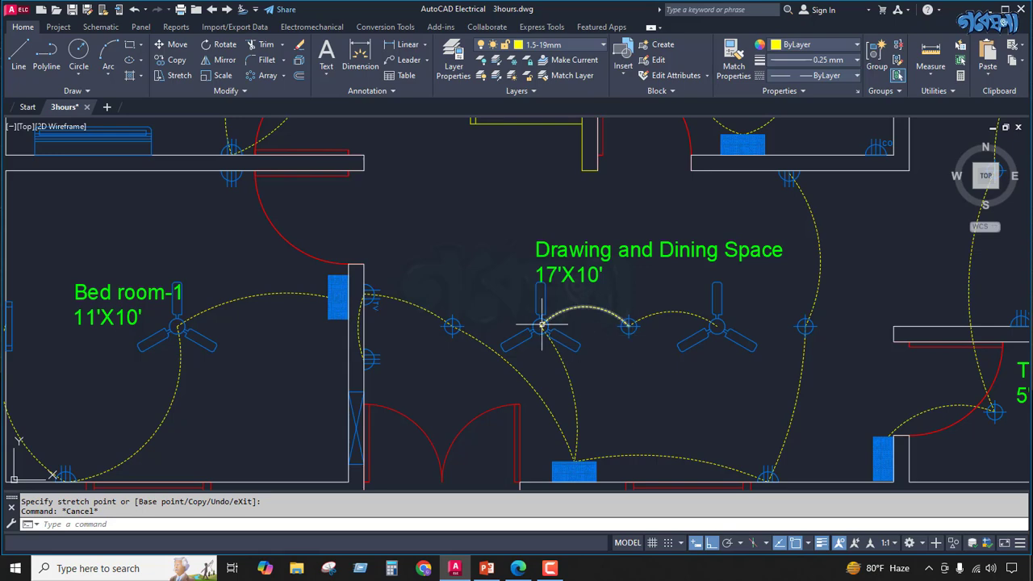
pyautogui.scroll(-4, 687, 342)
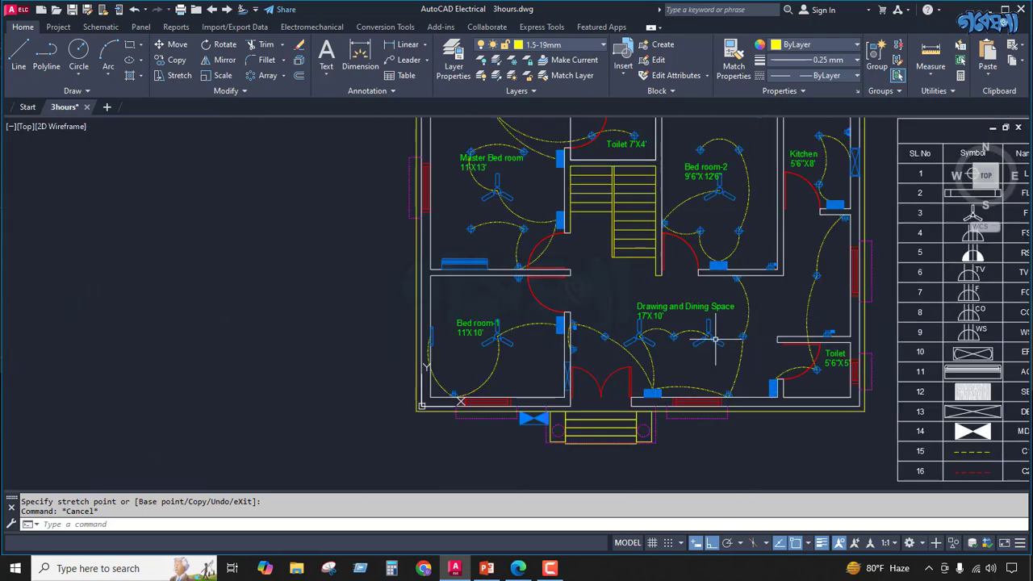
pyautogui.scroll(2, 538, 327)
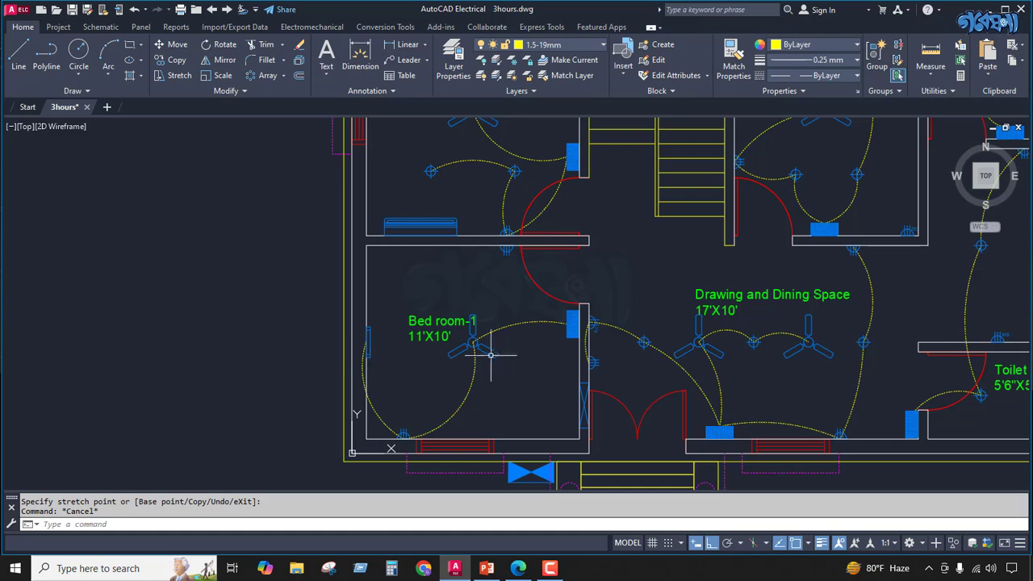
pyautogui.scroll(-2, 377, 422)
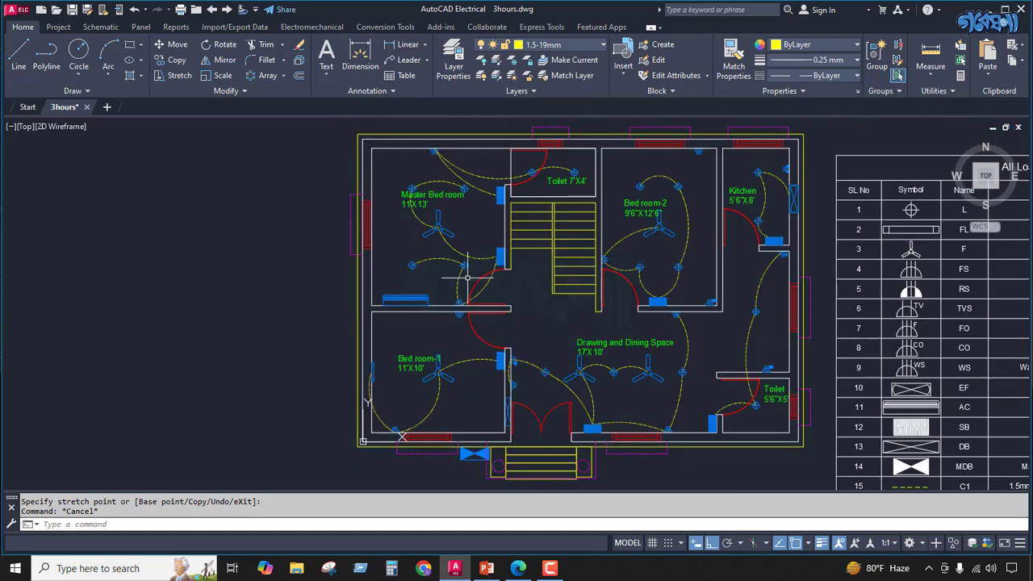
pyautogui.scroll(4, 466, 277)
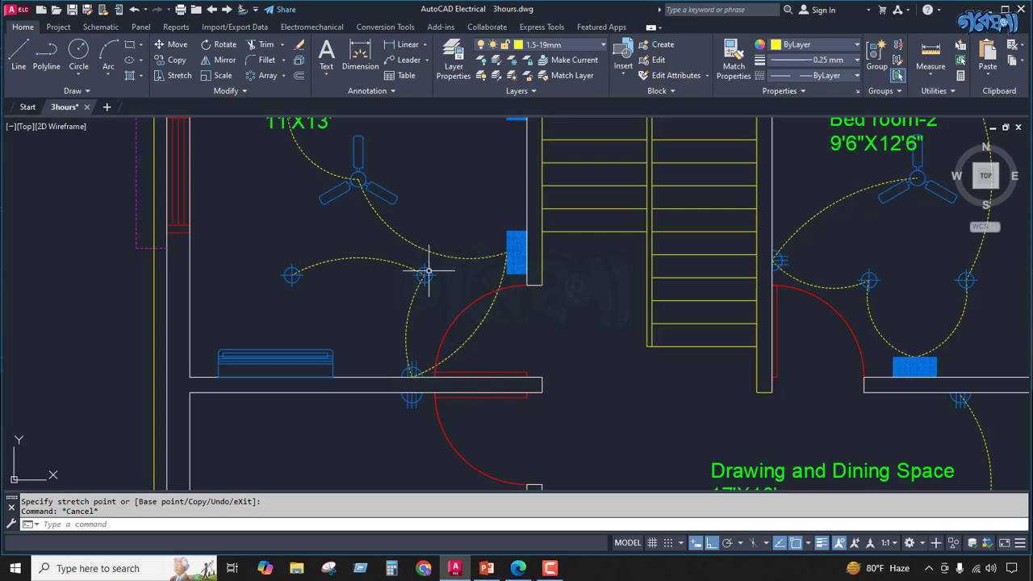
pyautogui.scroll(-3, 408, 363)
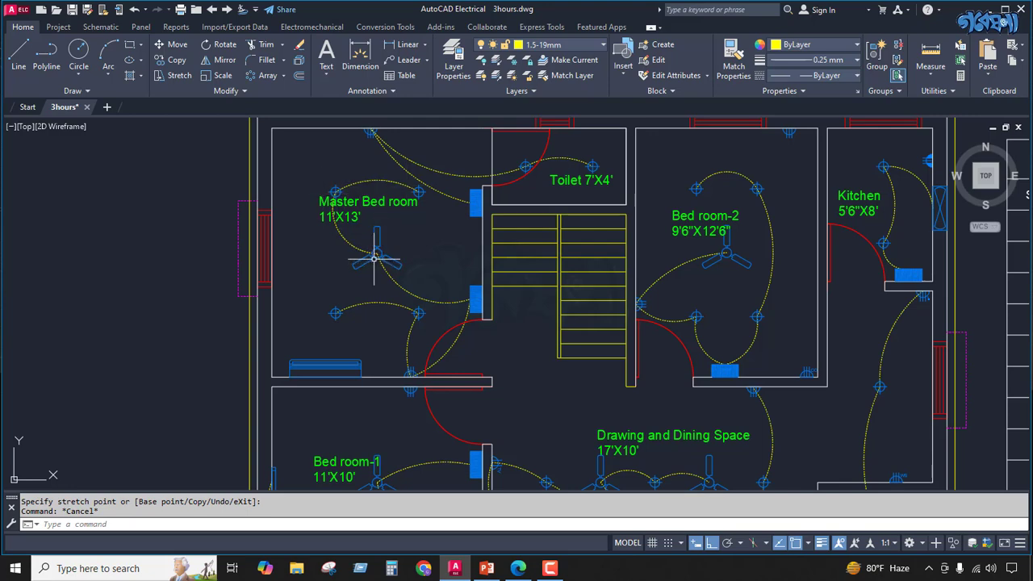
pyautogui.scroll(-2, 520, 250)
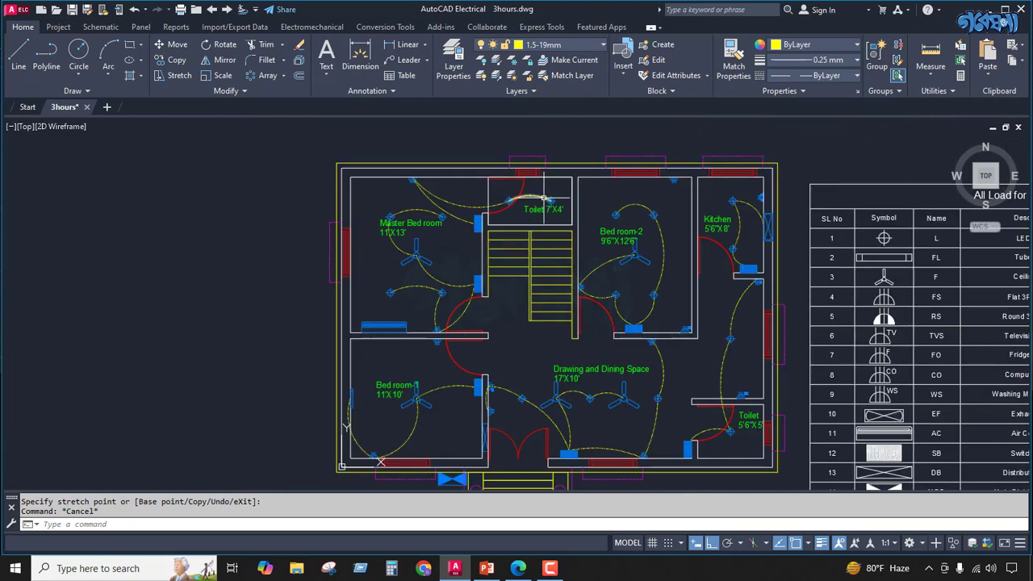
pyautogui.scroll(5, 410, 180)
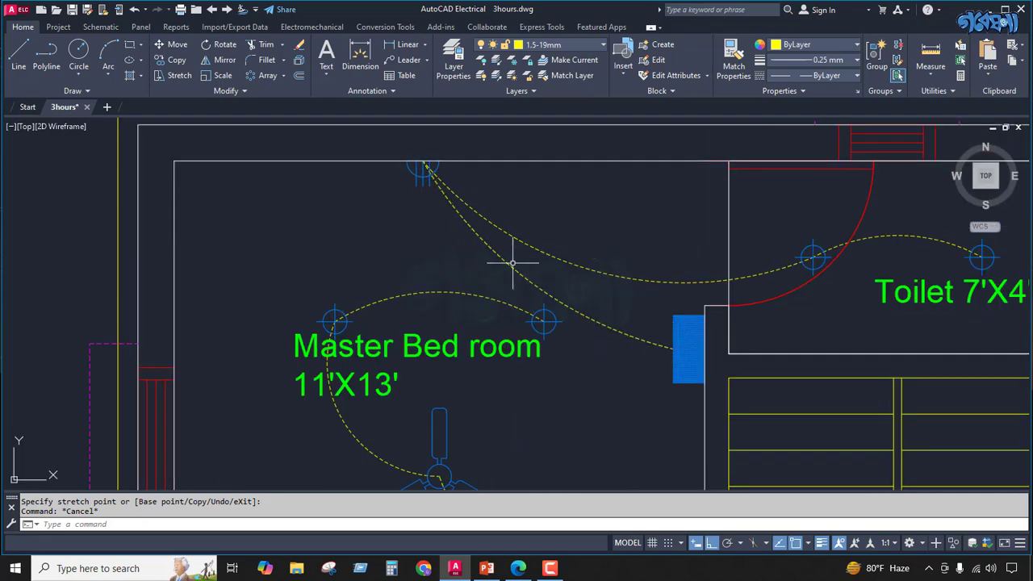
pyautogui.scroll(-3, 722, 275)
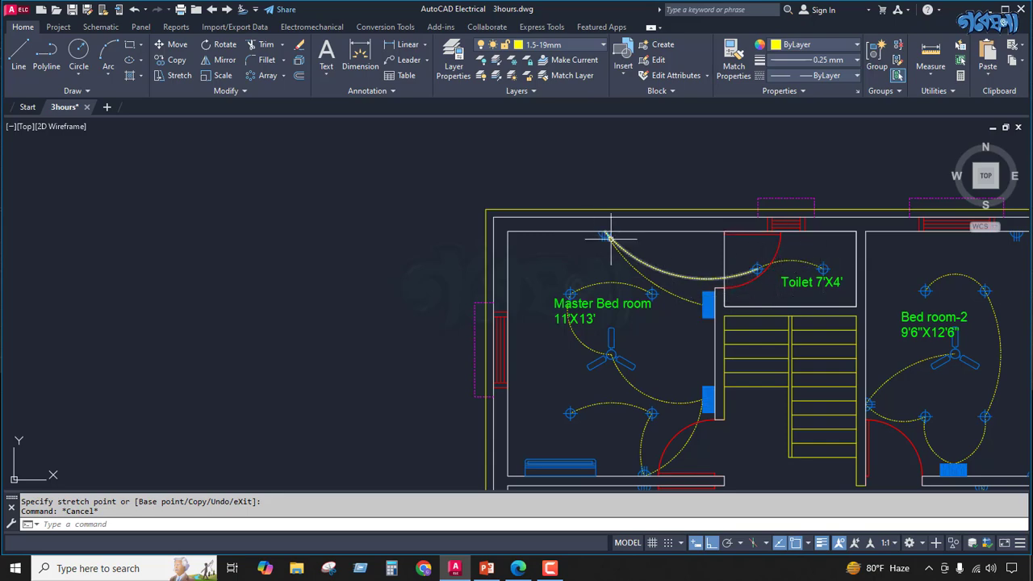
# Examine the wall outlets, ceiling fan wiring and air conditioner in the master bedroom, Bed room-1 and Bed room-2.
pyautogui.scroll(4, 604, 234)
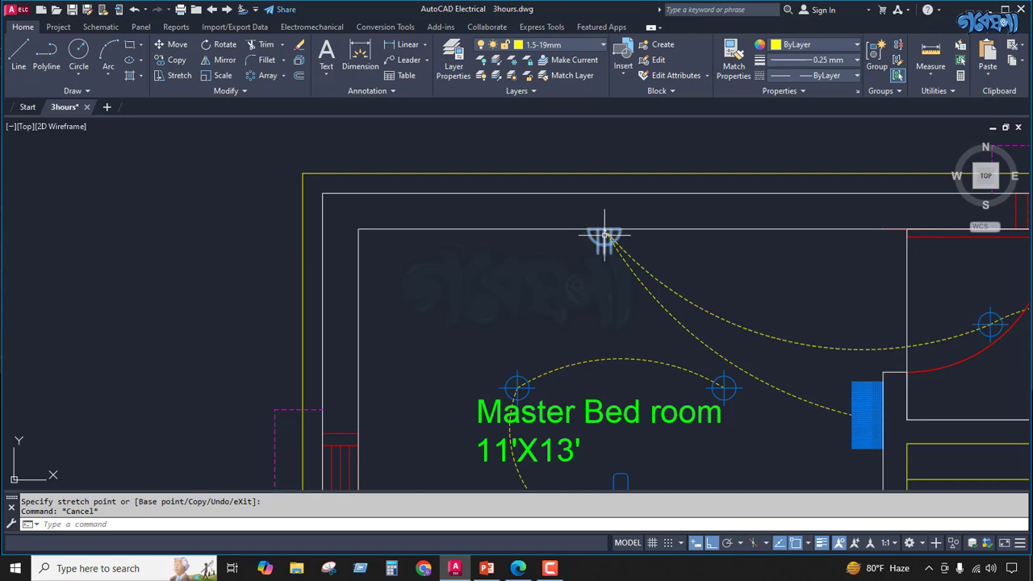
pyautogui.scroll(-4, 604, 234)
pyautogui.scroll(-3, 604, 238)
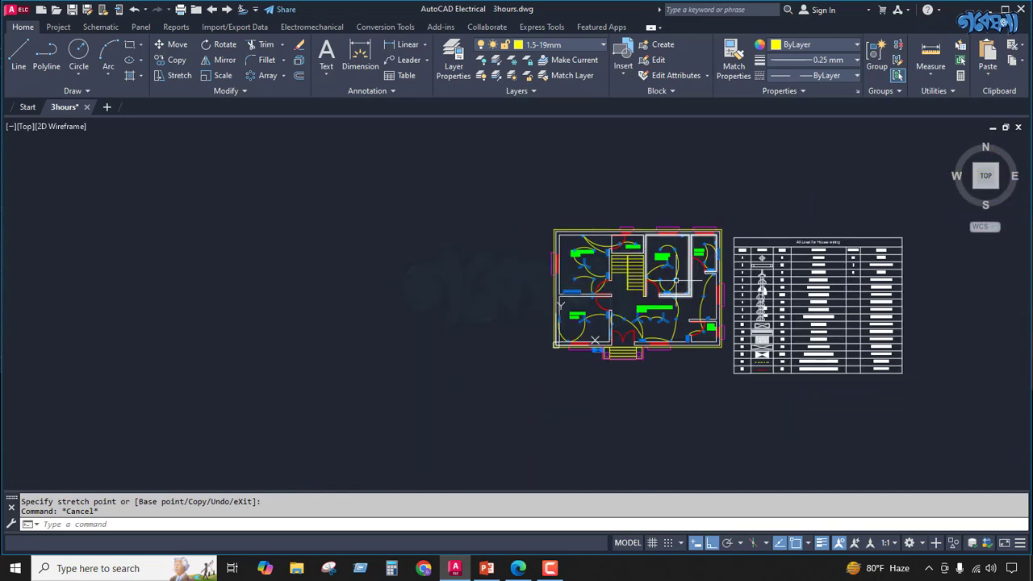
pyautogui.scroll(6, 646, 288)
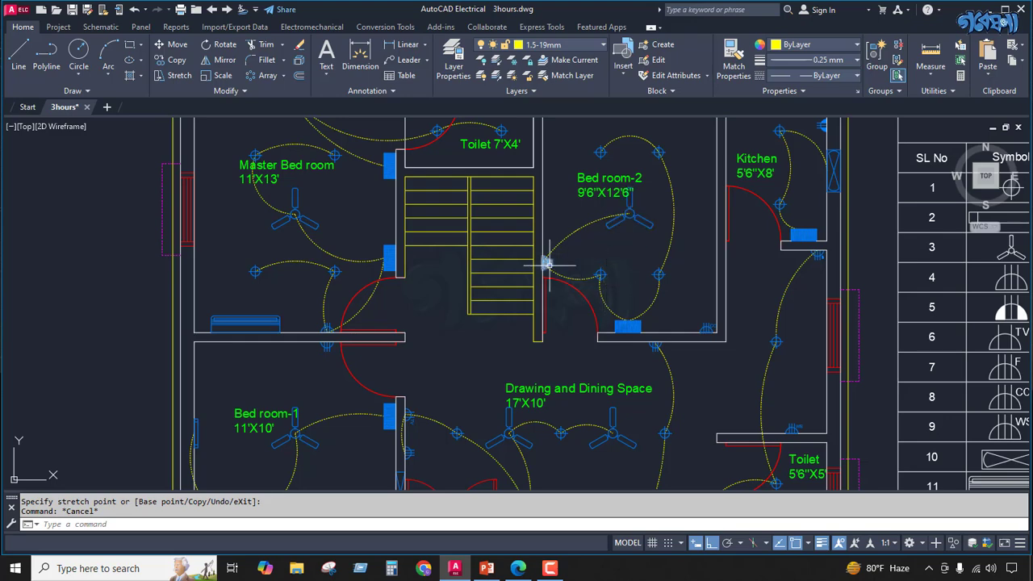
pyautogui.scroll(-2, 547, 262)
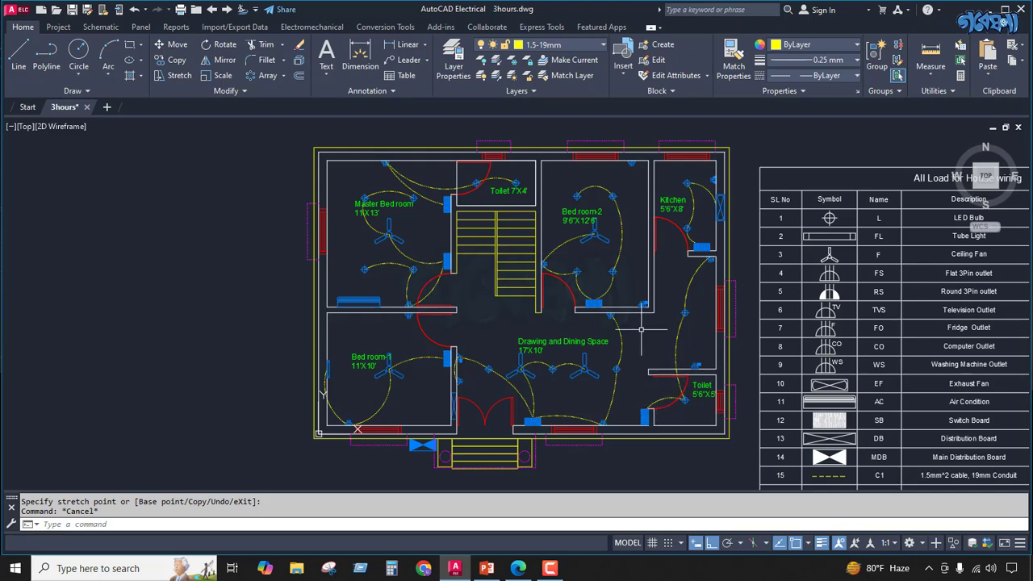
pyautogui.scroll(5, 618, 169)
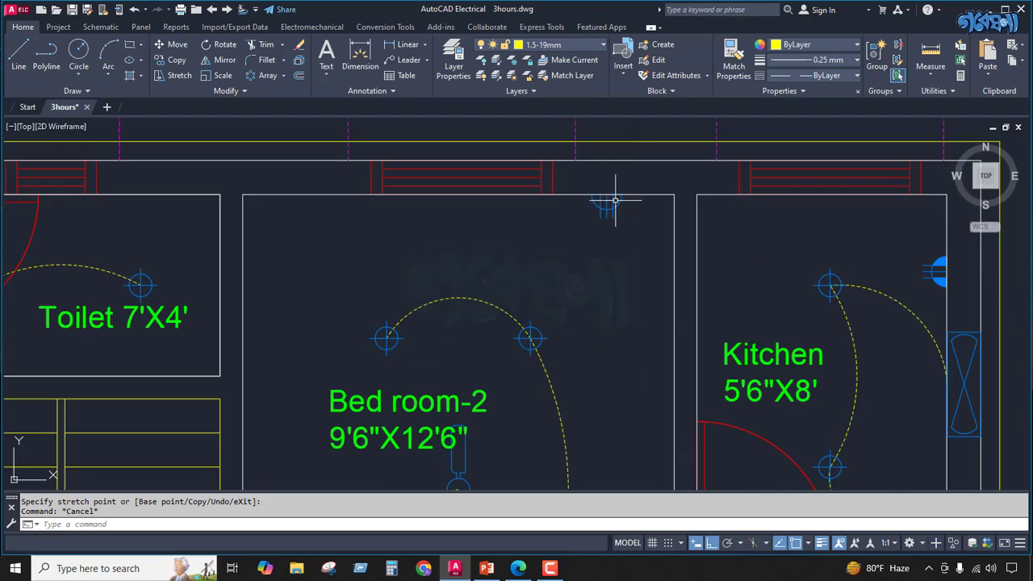
pyautogui.scroll(-5, 615, 200)
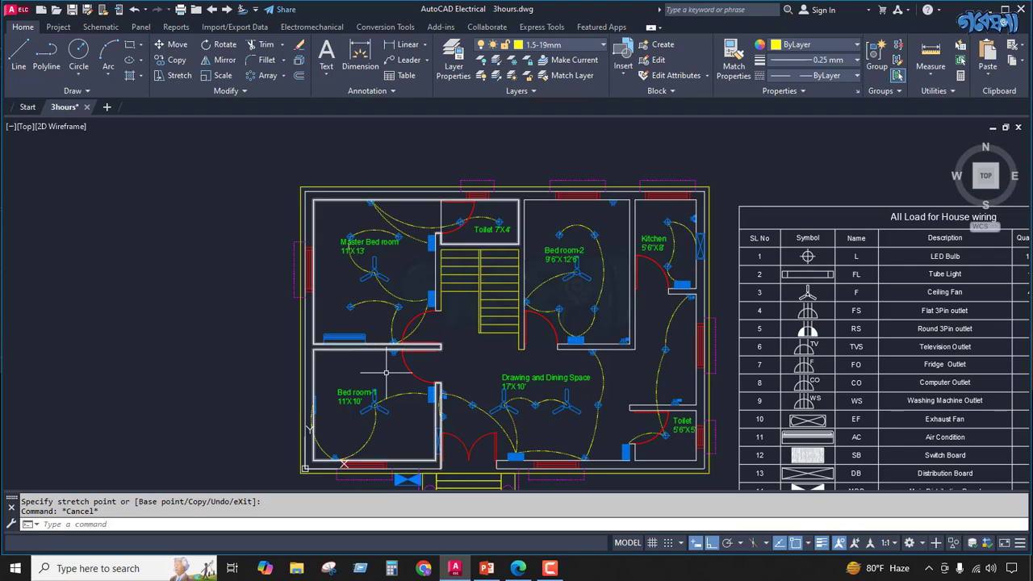
pyautogui.scroll(5, 393, 350)
pyautogui.scroll(-5, 388, 349)
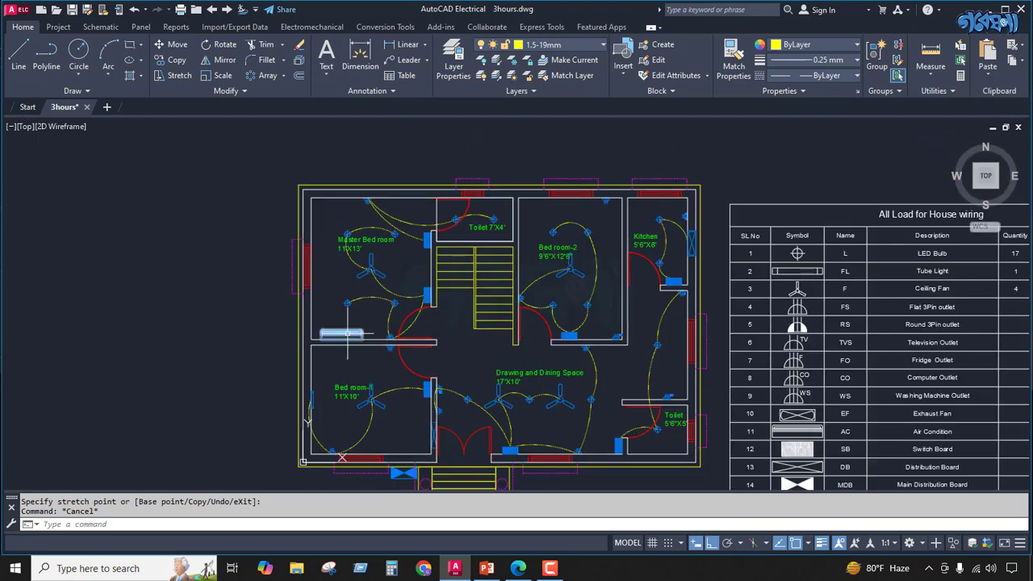
pyautogui.scroll(5, 343, 346)
pyautogui.scroll(-5, 339, 343)
pyautogui.scroll(-2, 331, 345)
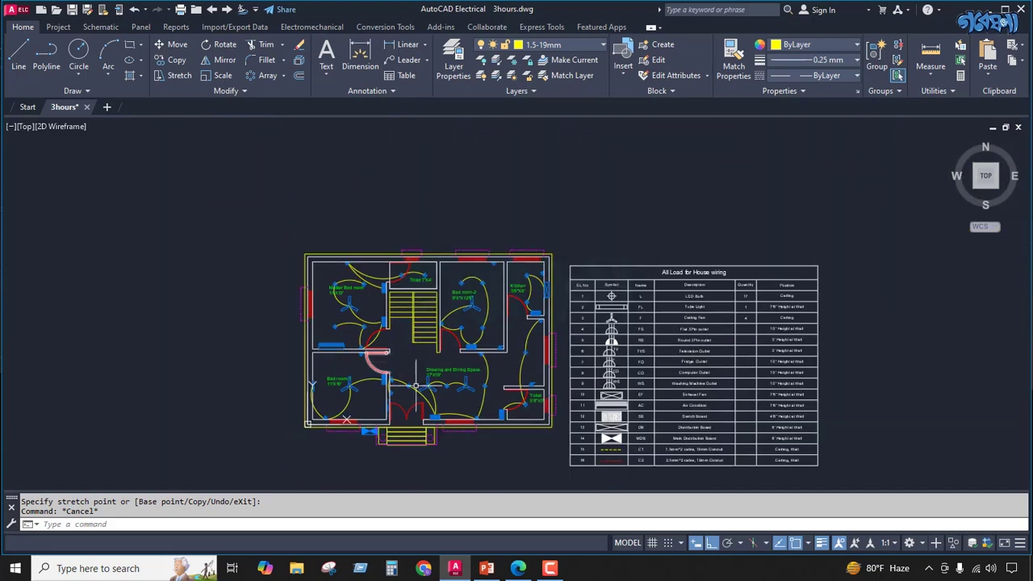
# Examine the computer outlet in Bed room-2, the round 3-pin outlet in the kitchen and the washing machine outlet above the toilet.
pyautogui.scroll(7, 487, 352)
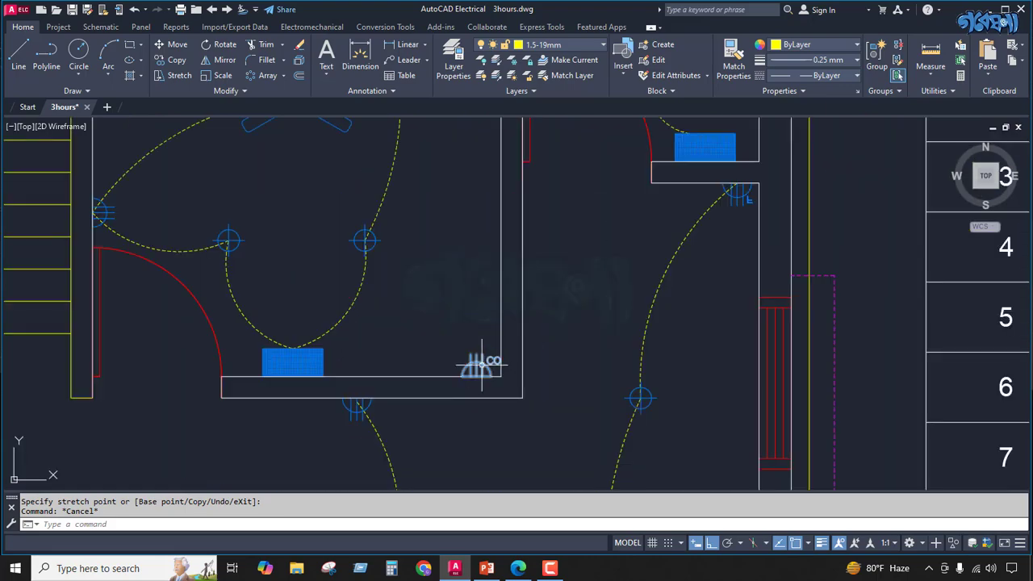
pyautogui.scroll(-5, 483, 360)
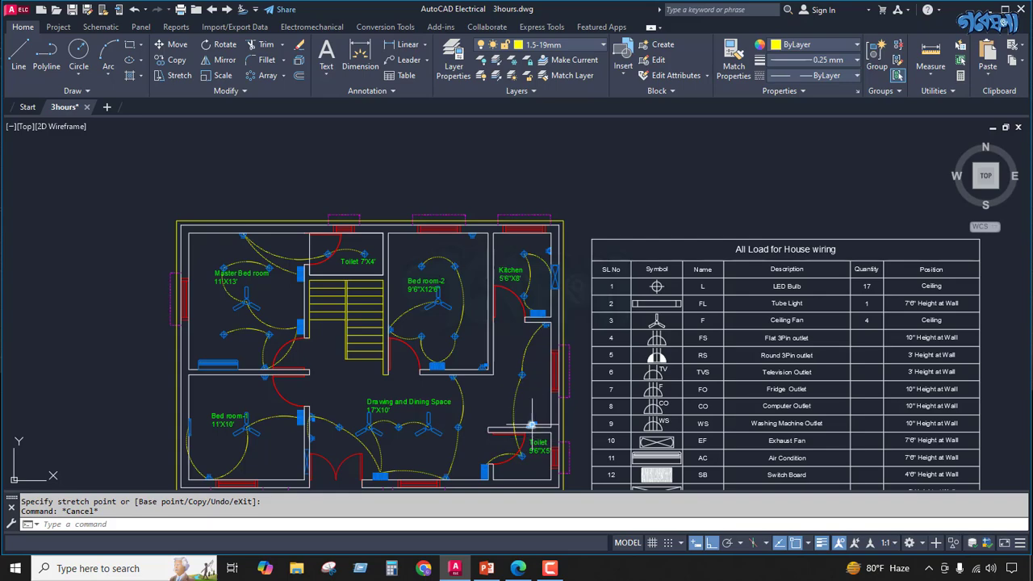
pyautogui.scroll(8, 540, 264)
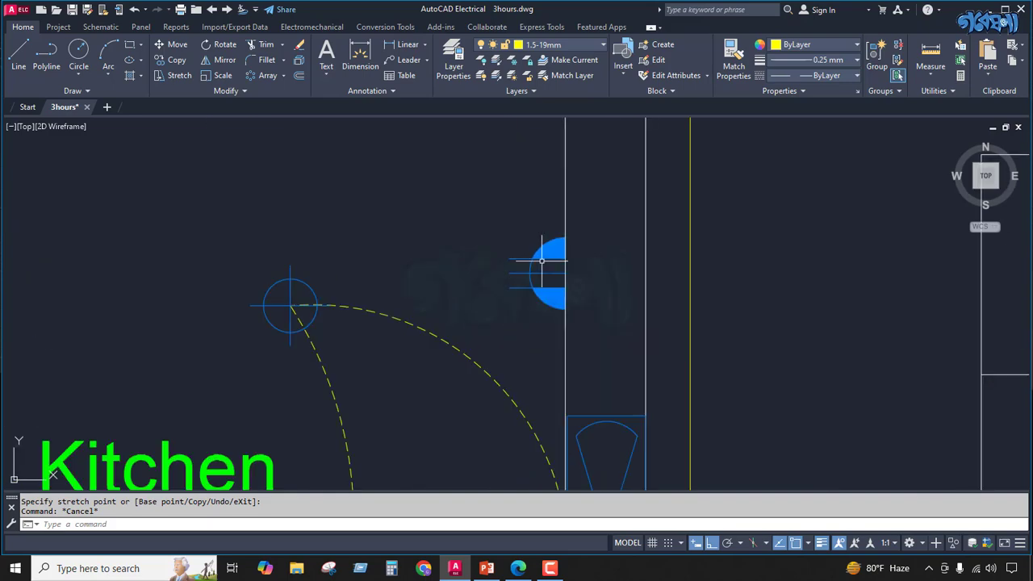
pyautogui.scroll(-5, 538, 260)
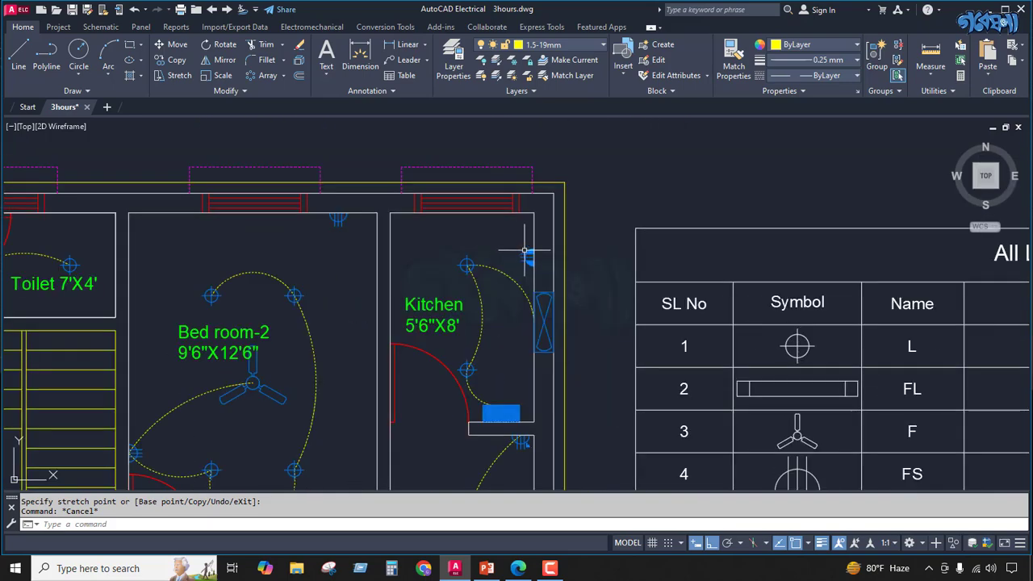
pyautogui.scroll(-3, 525, 251)
pyautogui.scroll(6, 510, 422)
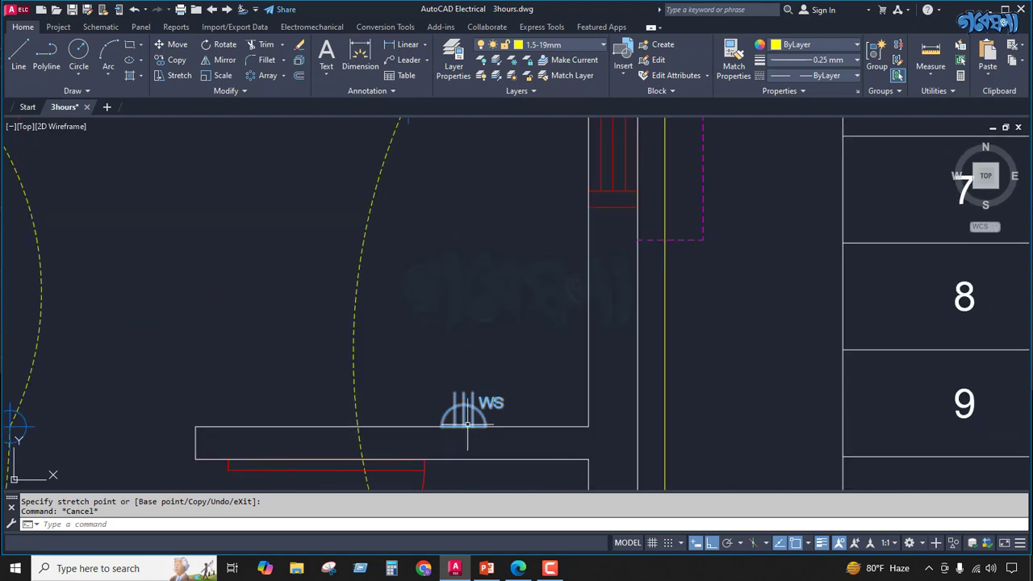
pyautogui.scroll(-4, 468, 359)
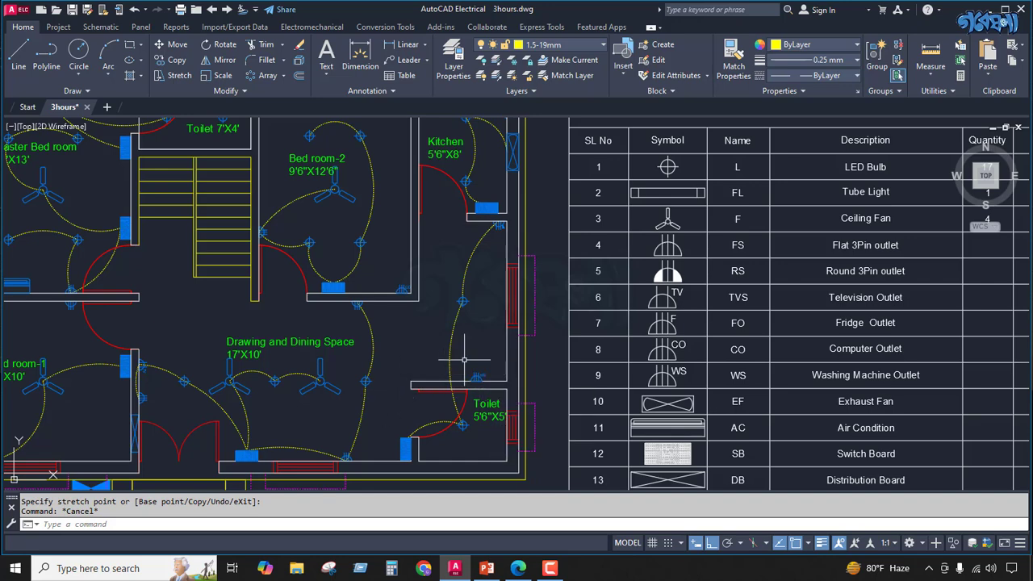
# Make 2.5-19mm the current layer.
pyautogui.scroll(-2, 464, 359)
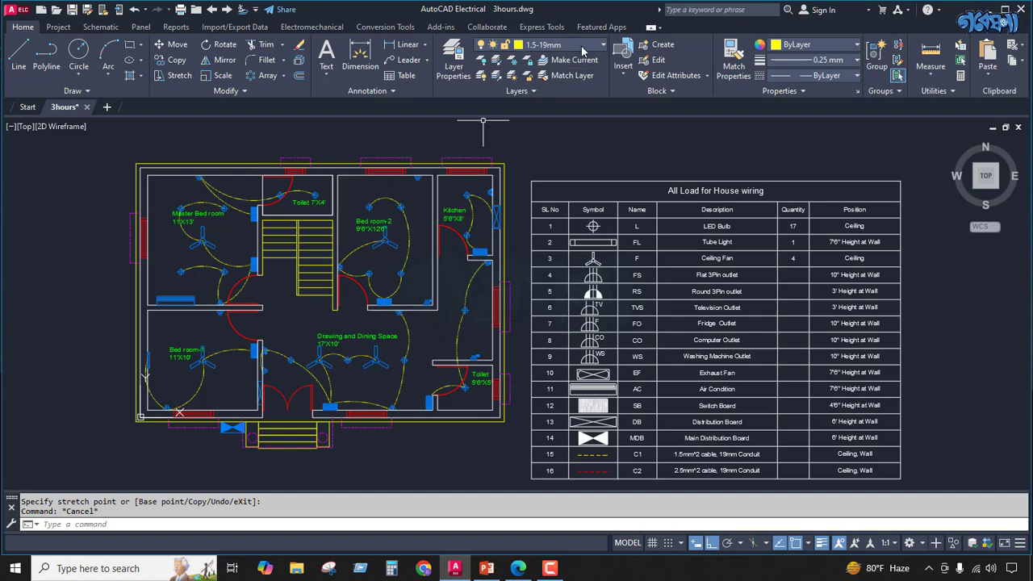
pyautogui.click(604, 44)
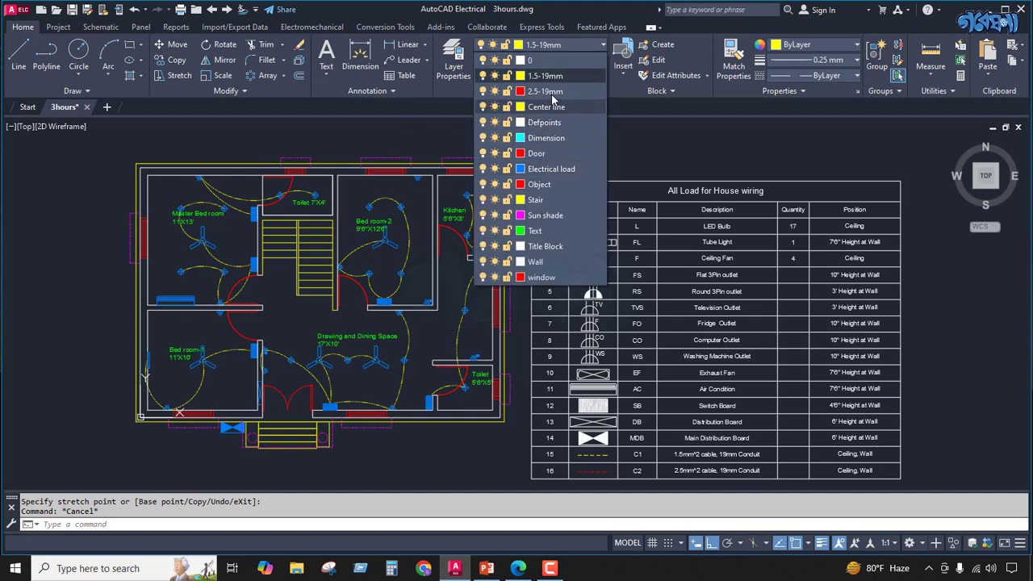
pyautogui.click(551, 91)
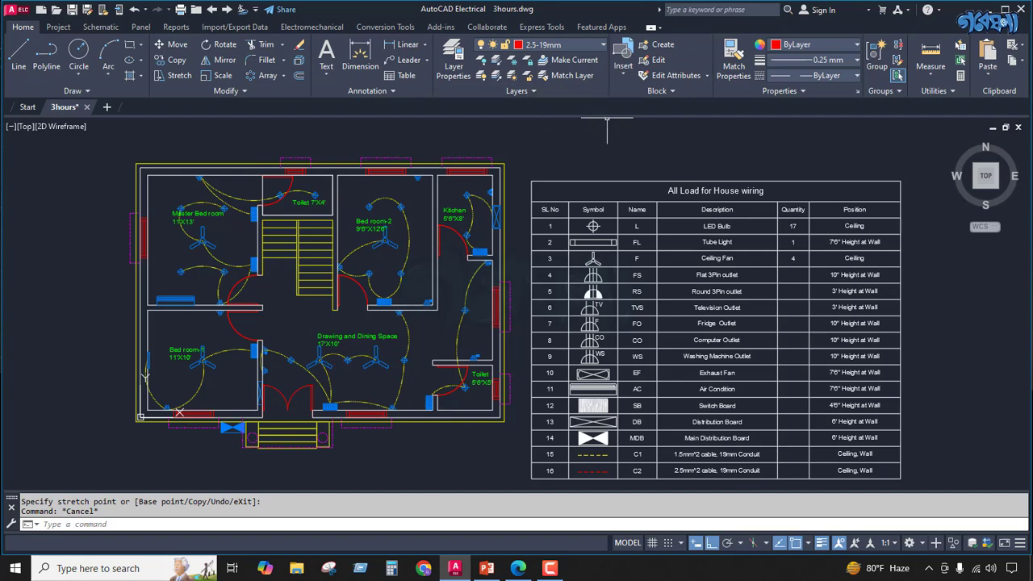
pyautogui.scroll(-2, 780, 137)
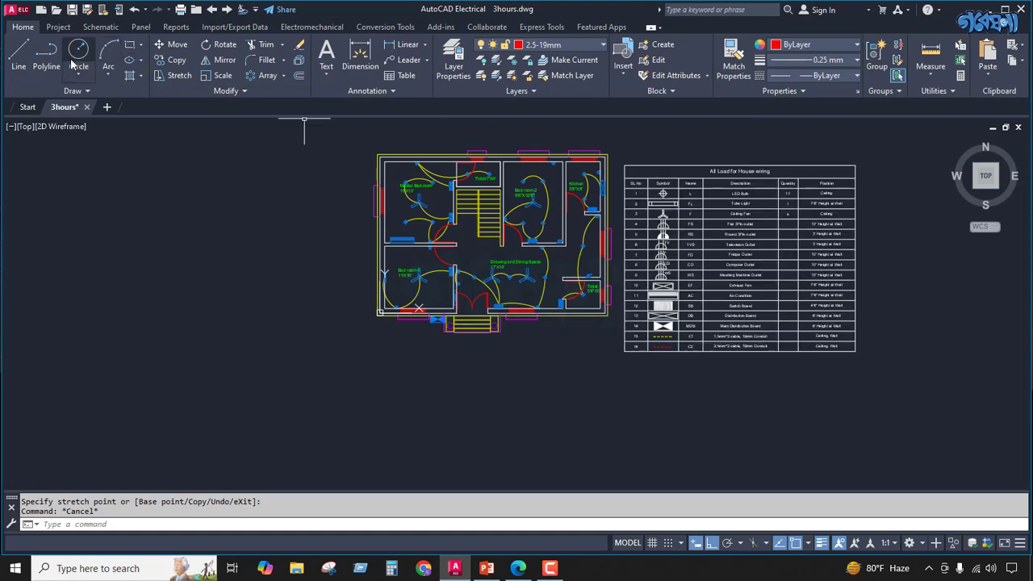
# Draw a three-point arc from the distribution board by the entrance door through the washing machine outlet, ending just beyond it.
pyautogui.click(106, 53)
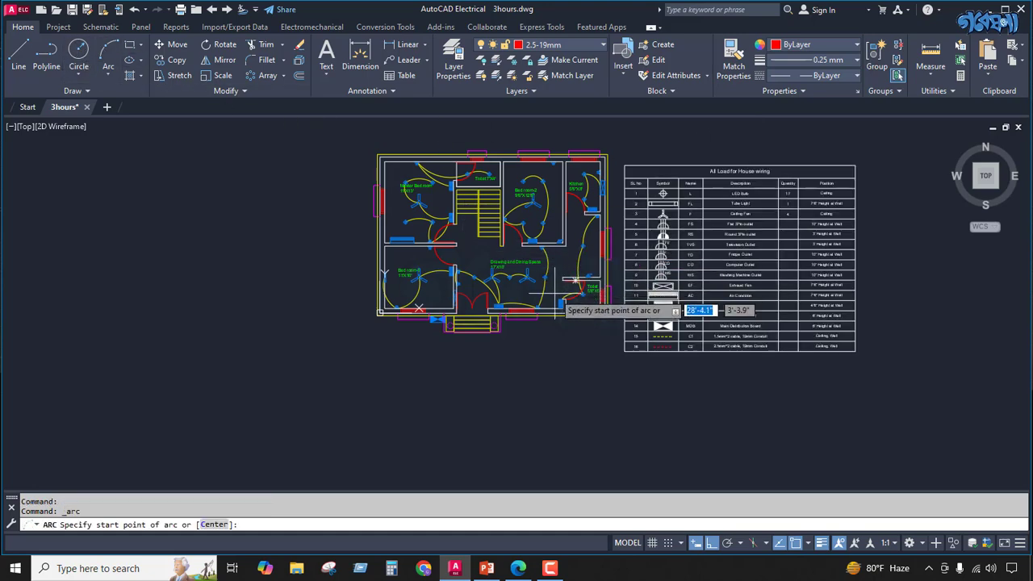
pyautogui.scroll(6, 557, 281)
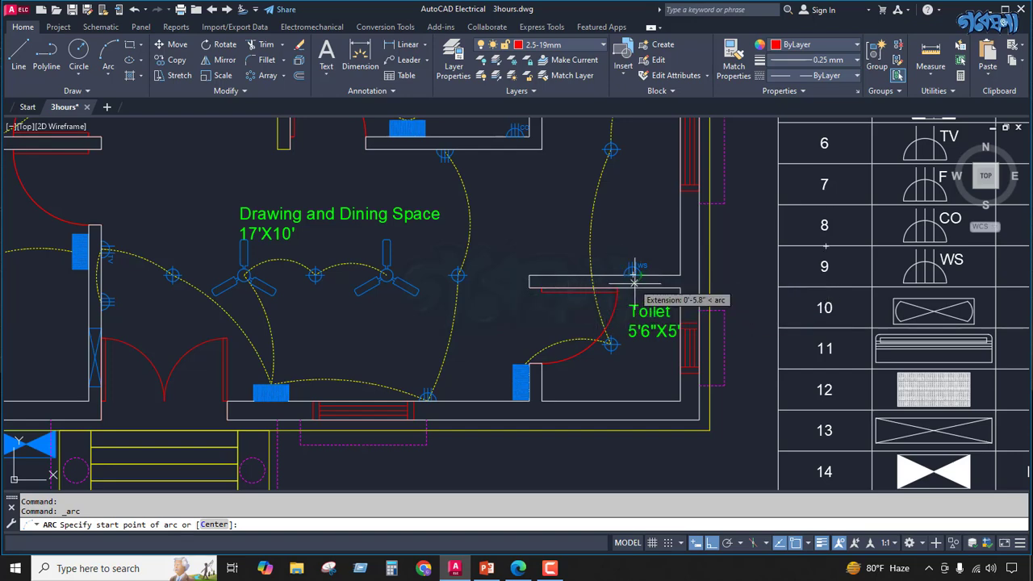
pyautogui.scroll(-2, 629, 299)
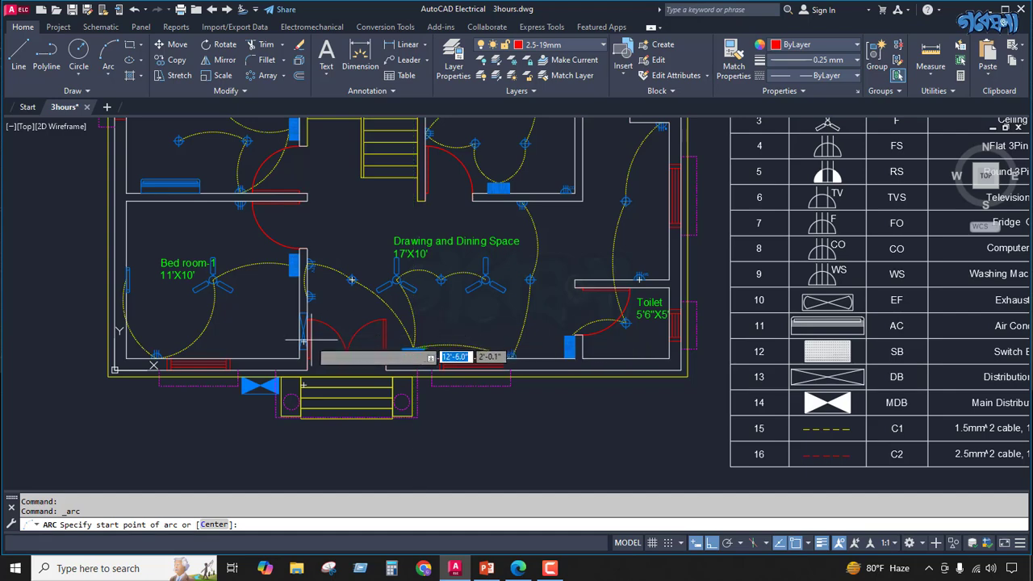
pyautogui.scroll(5, 304, 333)
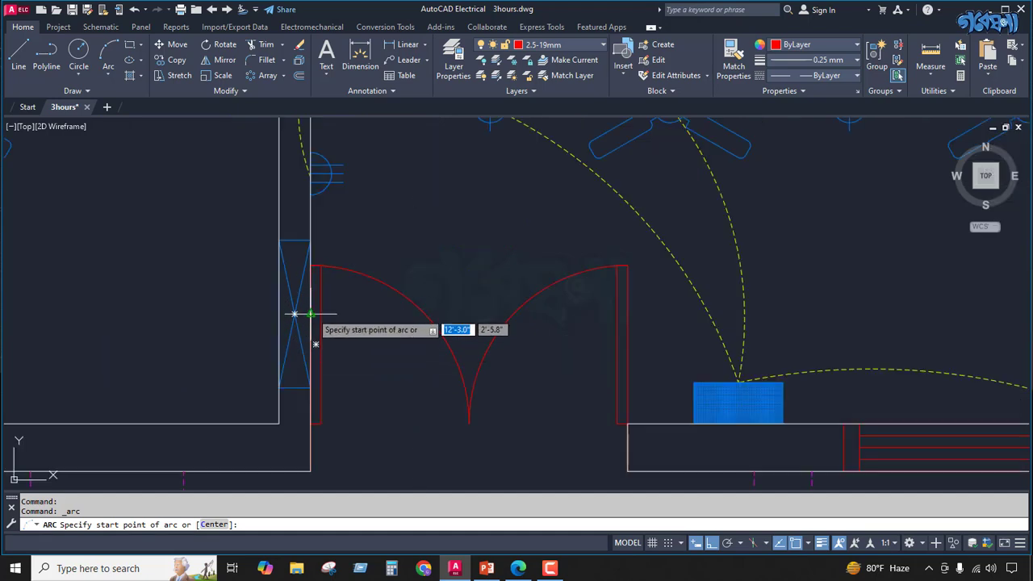
pyautogui.click(309, 313)
pyautogui.scroll(-5, 371, 326)
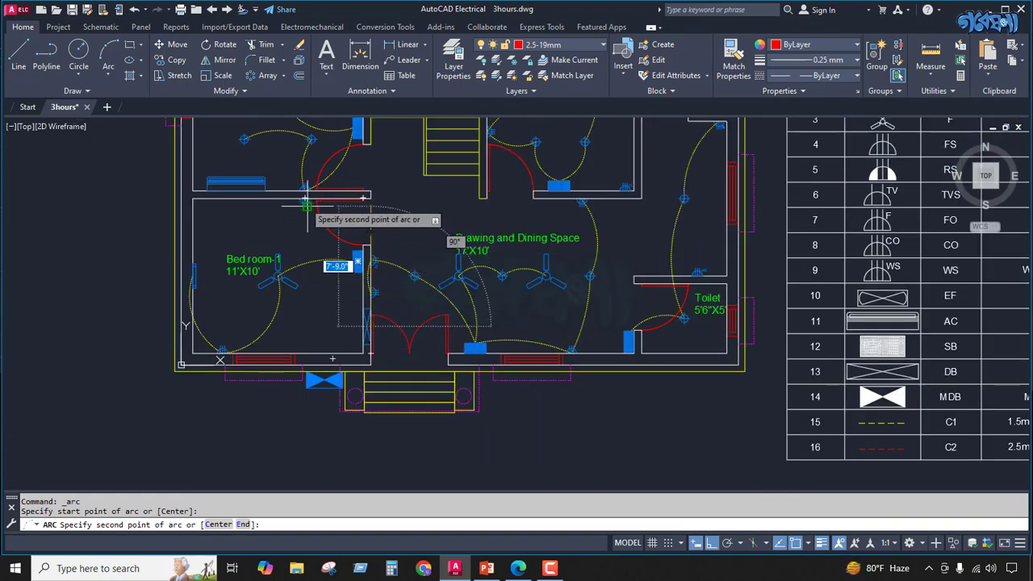
pyautogui.scroll(3, 696, 273)
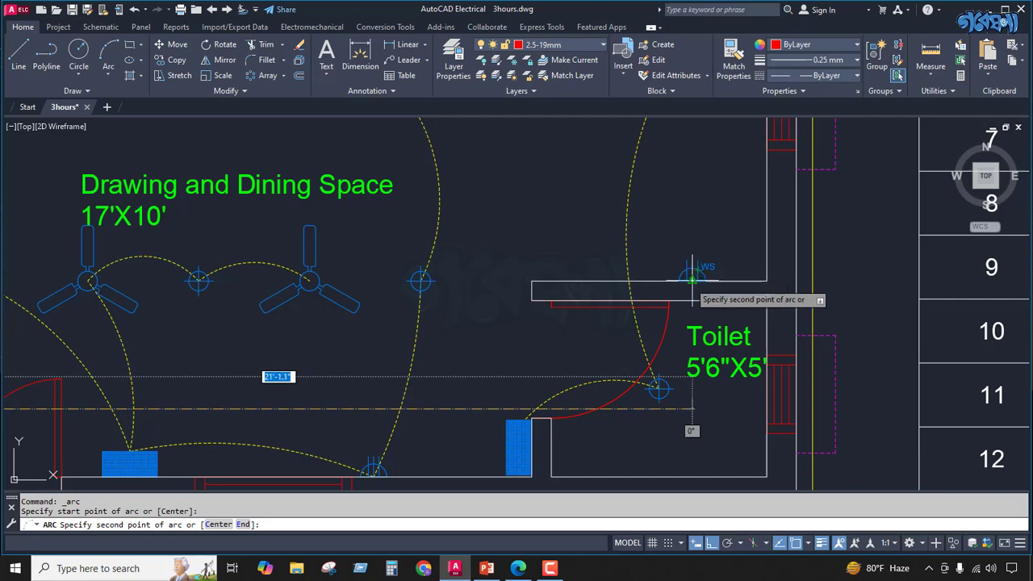
pyautogui.scroll(-3, 687, 288)
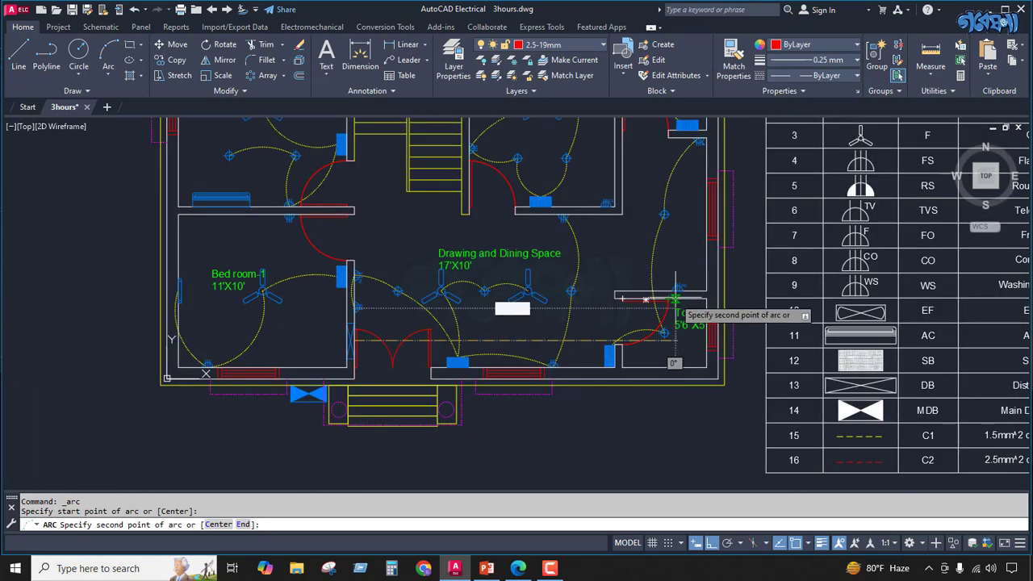
pyautogui.scroll(4, 678, 299)
pyautogui.scroll(-3, 674, 296)
pyautogui.scroll(-2, 669, 294)
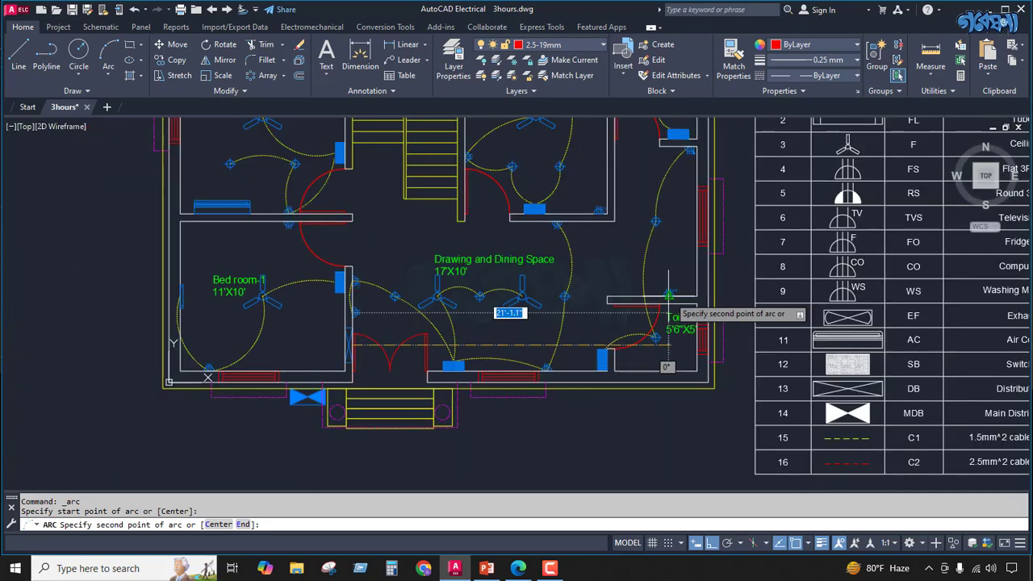
pyautogui.scroll(-4, 635, 274)
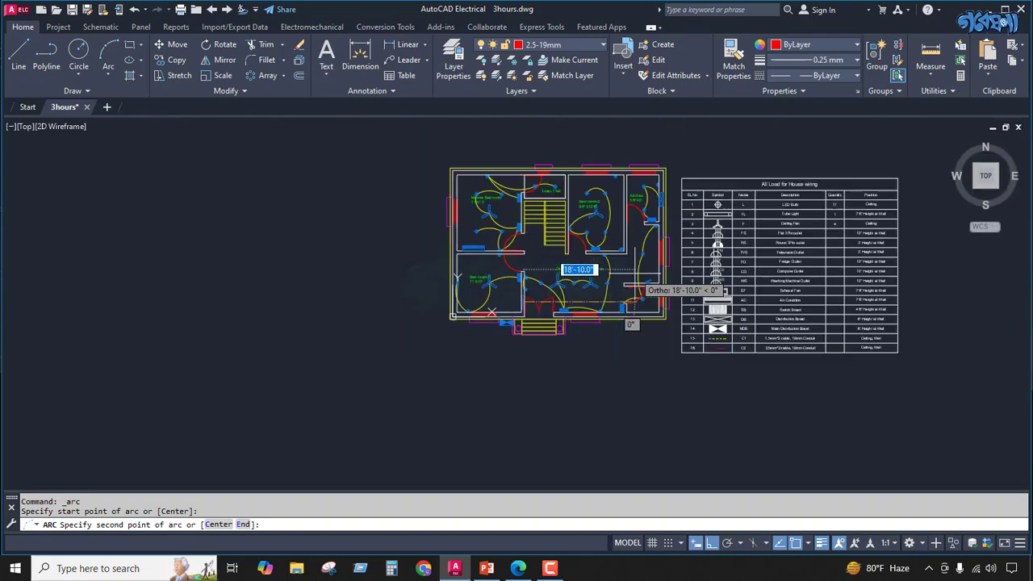
pyautogui.scroll(6, 659, 186)
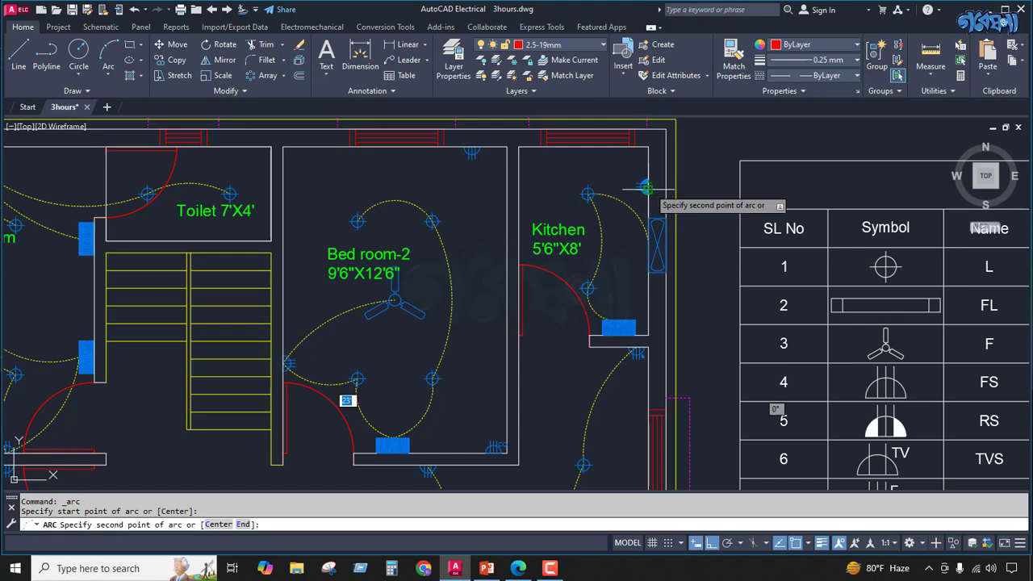
pyautogui.scroll(6, 646, 187)
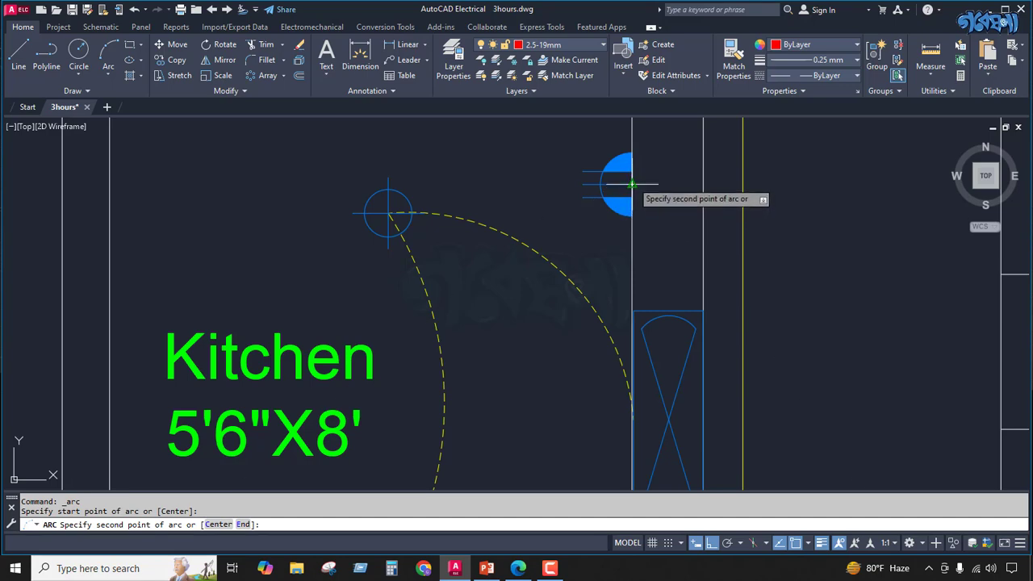
pyautogui.scroll(-3, 632, 184)
pyautogui.scroll(-2, 619, 226)
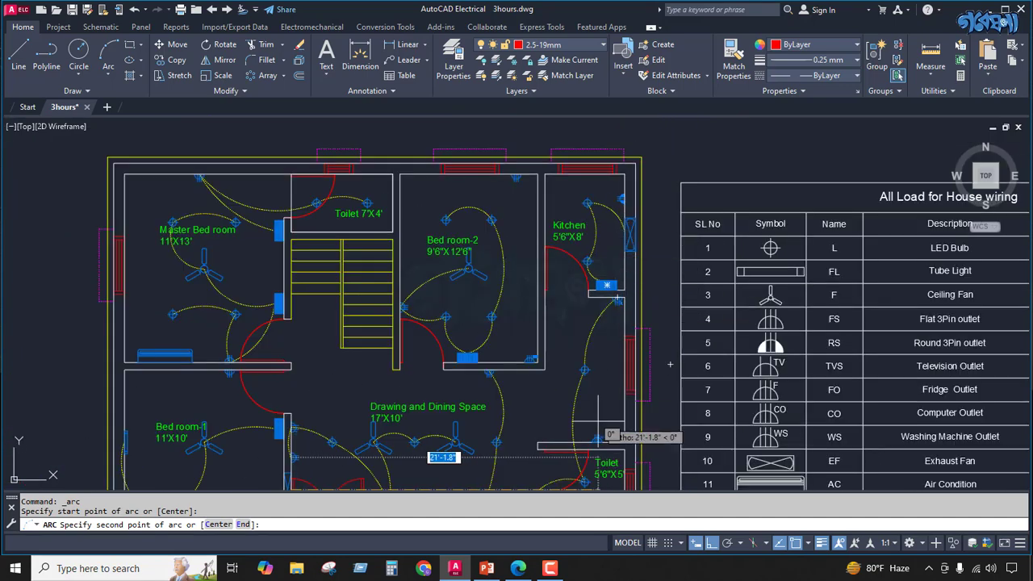
pyautogui.scroll(5, 598, 440)
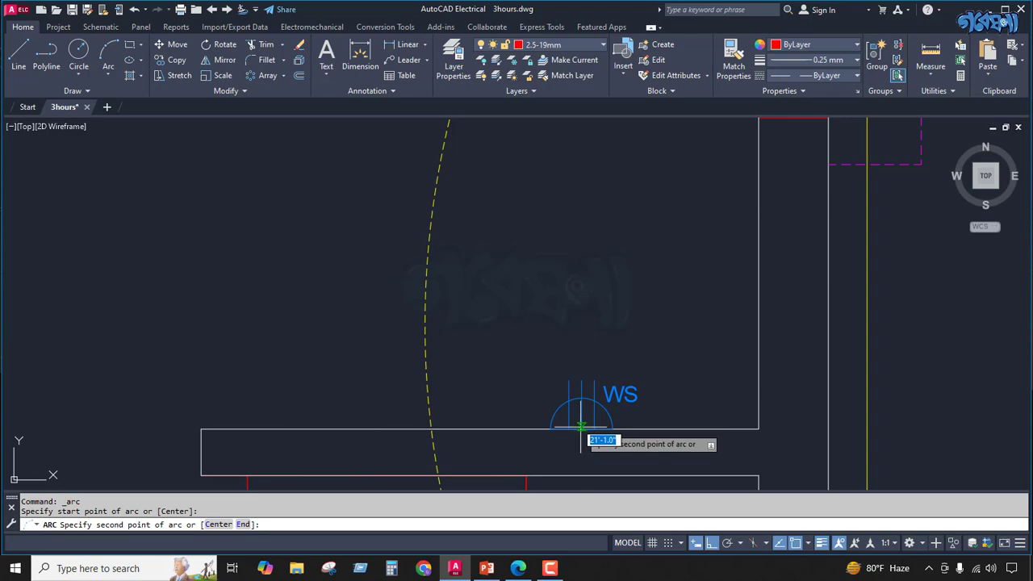
pyautogui.click(581, 427)
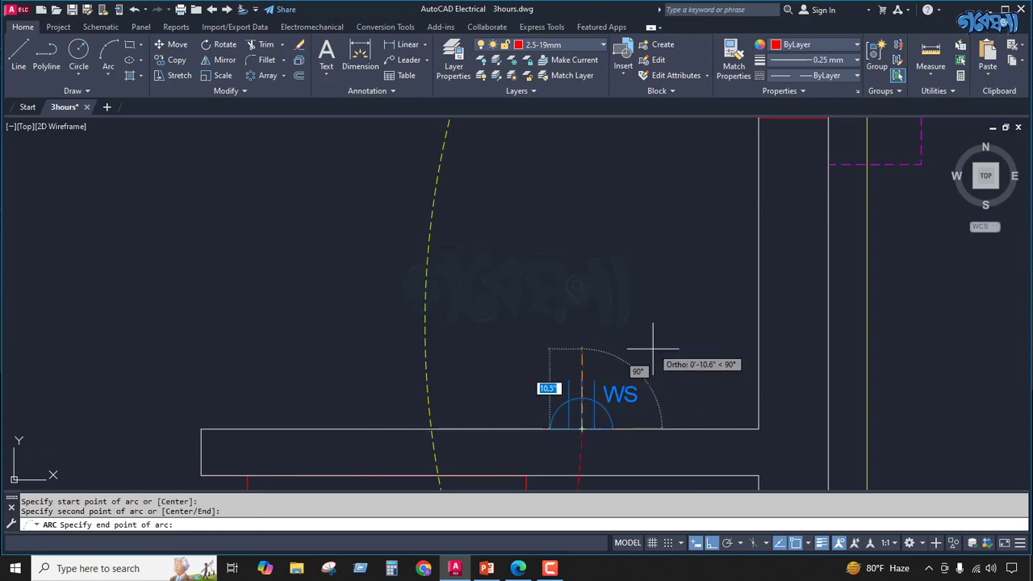
pyautogui.click(680, 379)
pyautogui.scroll(-4, 660, 307)
pyautogui.scroll(-2, 658, 314)
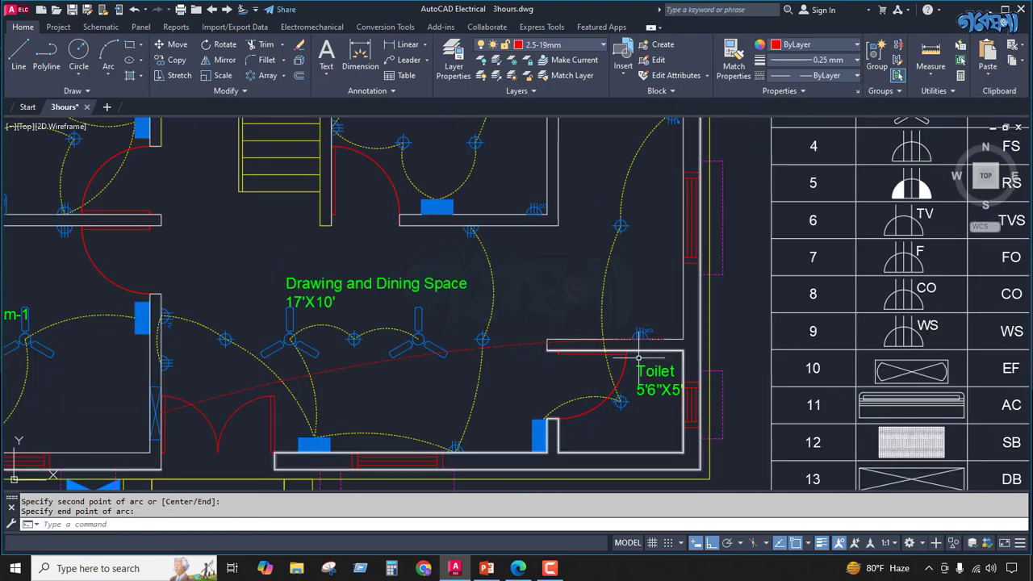
# Stretch the far end of the new wiring arc back onto the washing machine outlet.
pyautogui.click(517, 344)
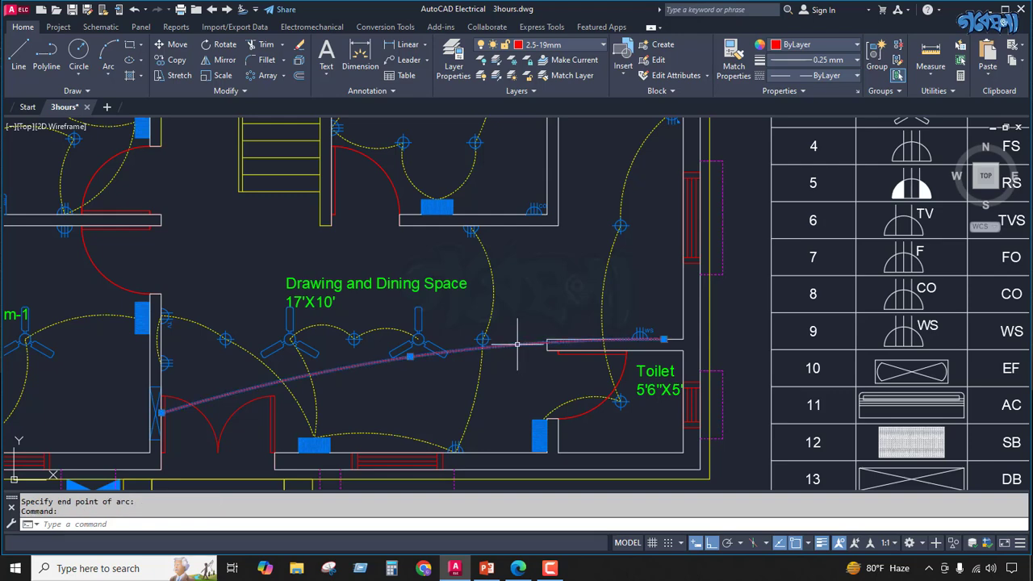
pyautogui.click(661, 341)
pyautogui.click(640, 339)
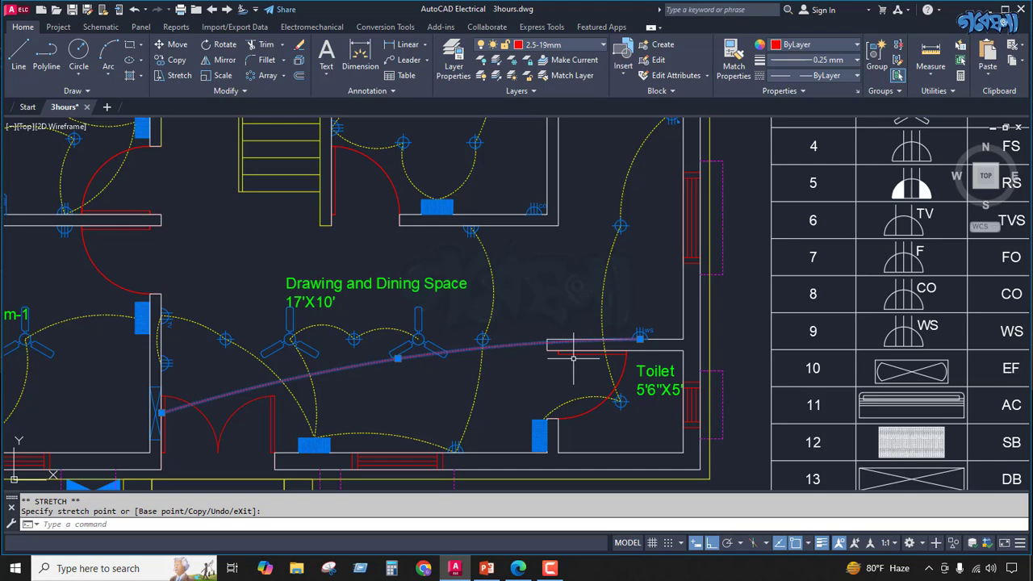
# Draw a three-point arc from the washing machine outlet through the kitchen's round 3-pin outlet, ending just beyond it.
pyautogui.press('Escape')
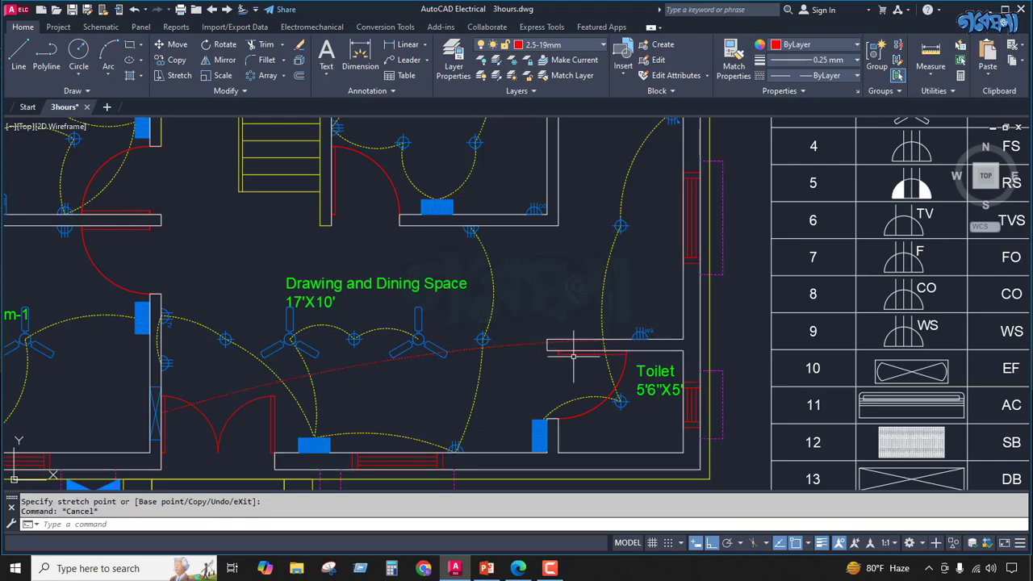
pyautogui.click(106, 51)
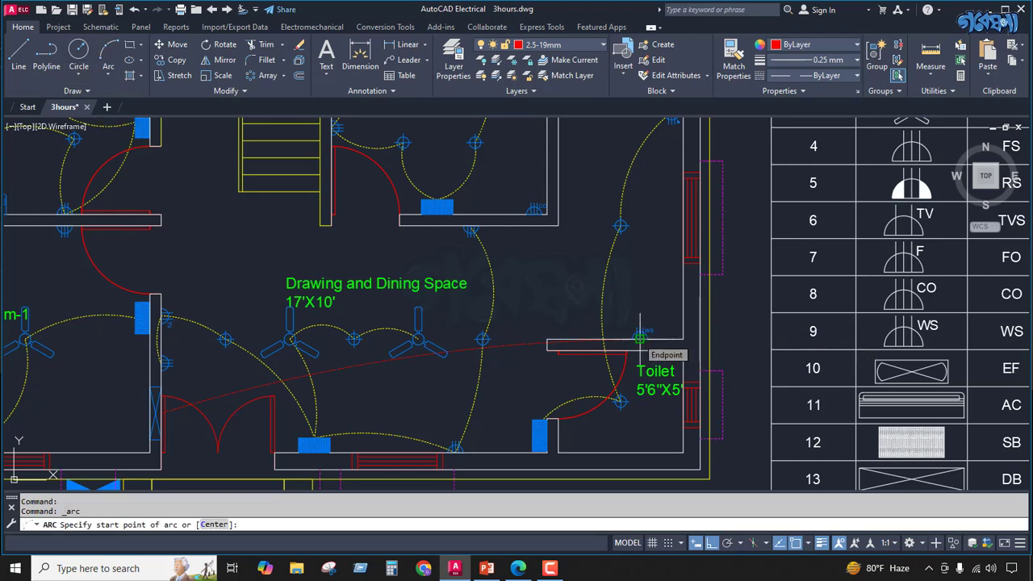
pyautogui.click(640, 337)
pyautogui.scroll(-5, 611, 323)
pyautogui.scroll(4, 664, 282)
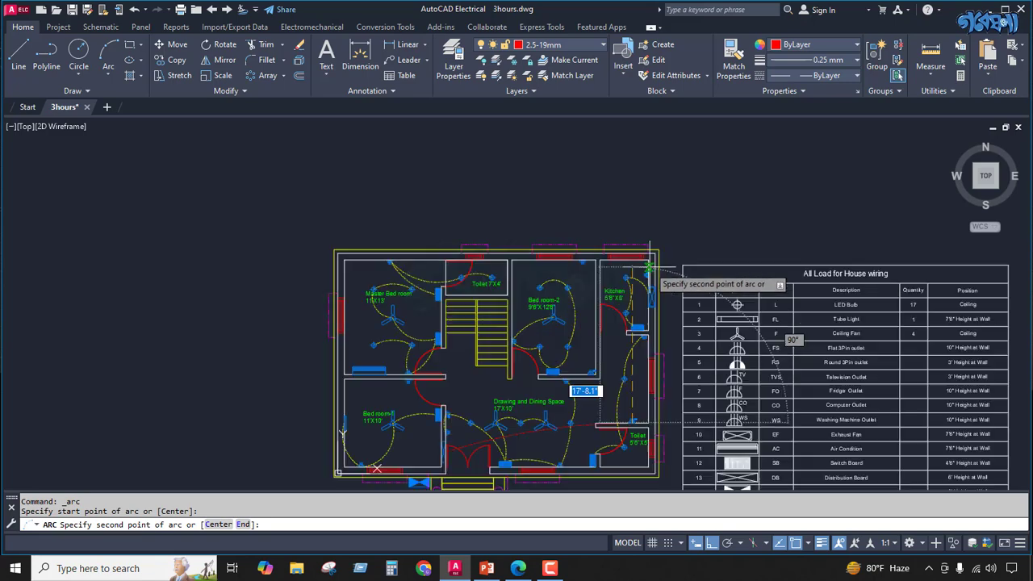
pyautogui.scroll(6, 638, 284)
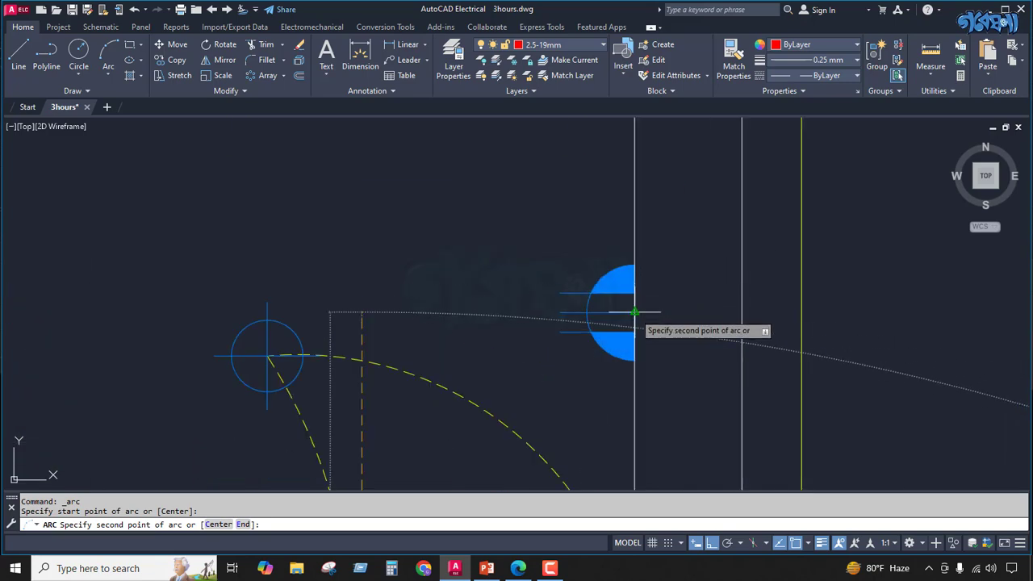
pyautogui.click(635, 311)
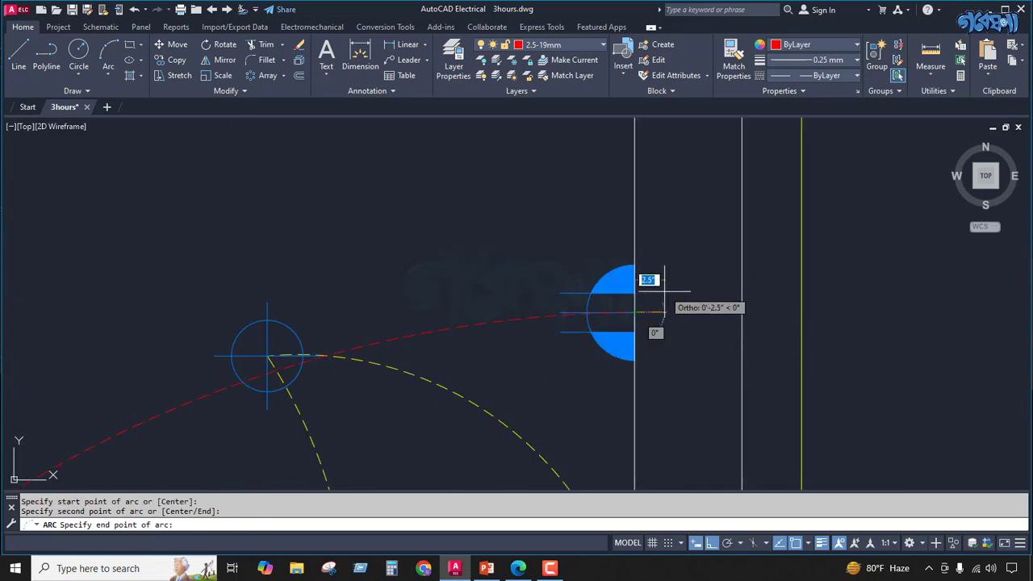
pyautogui.click(667, 297)
# Stretch the far end of the kitchen wiring arc back onto the round 3-pin outlet.
pyautogui.click(504, 325)
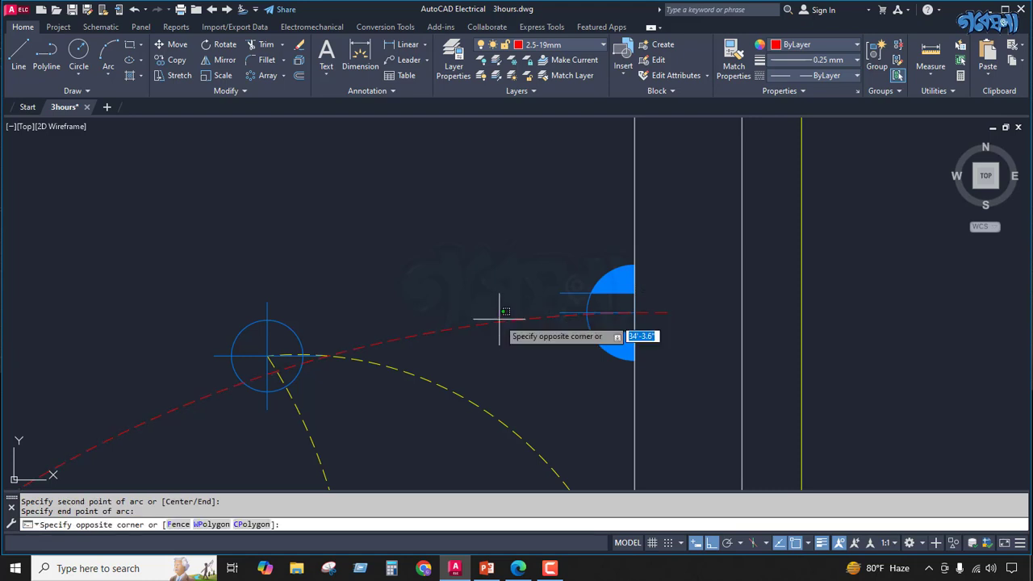
pyautogui.click(494, 322)
pyautogui.click(494, 321)
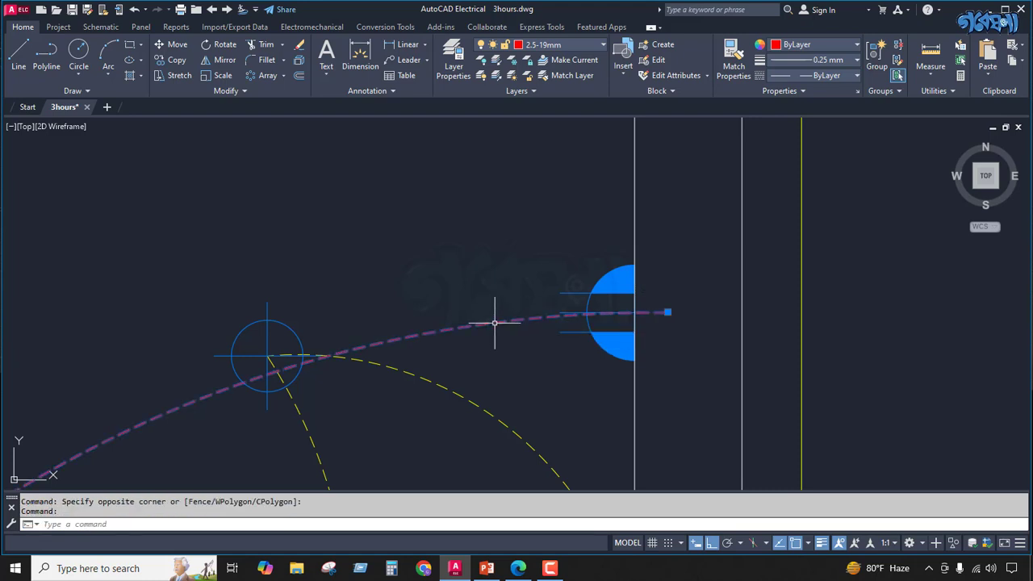
pyautogui.click(667, 313)
pyautogui.click(635, 313)
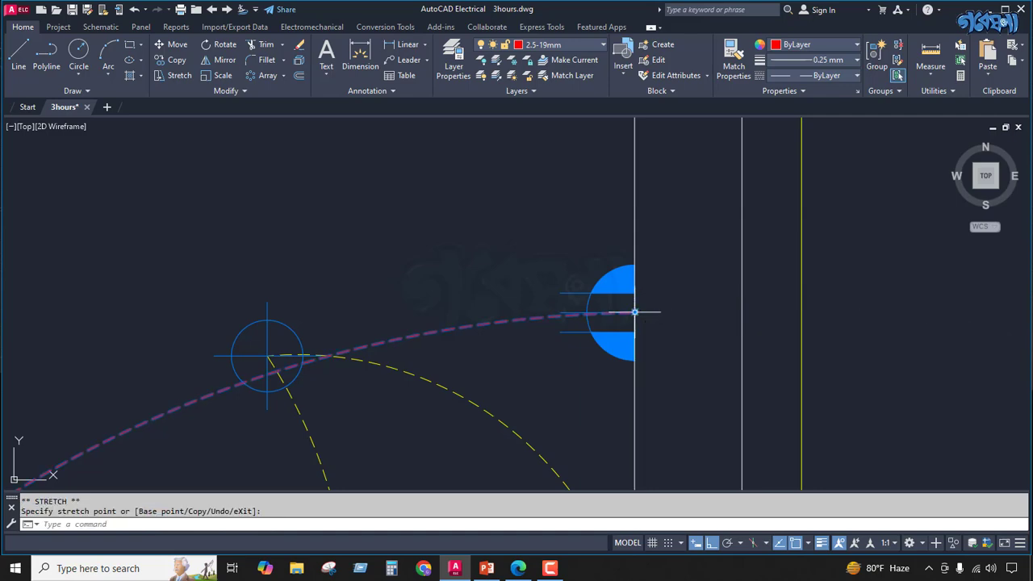
# Flatten the arc between the washing machine outlet and the kitchen outlet by moving its midpoint toward the kitchen's lower wall opening.
pyautogui.scroll(-5, 634, 308)
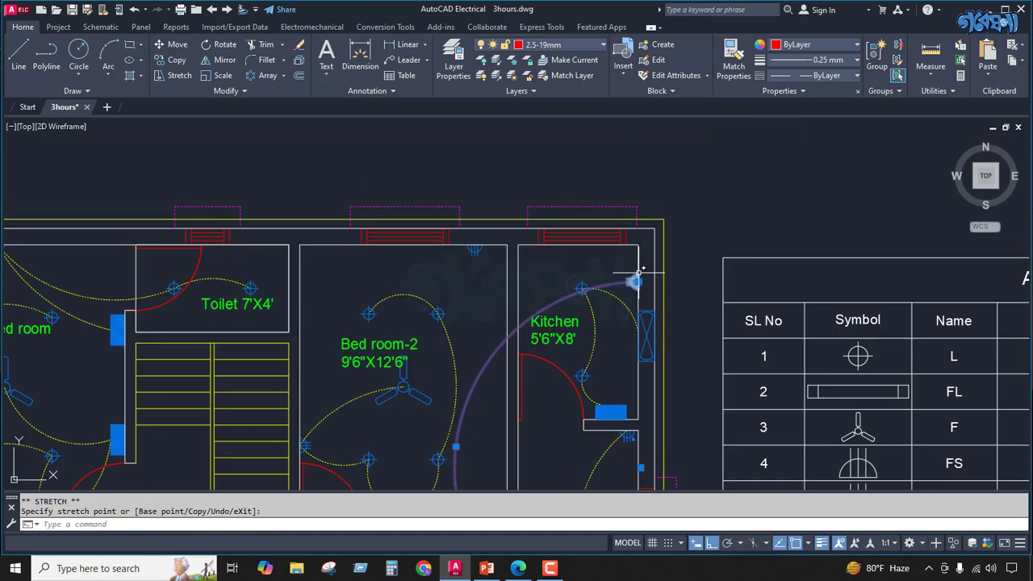
pyautogui.click(456, 447)
pyautogui.scroll(-3, 605, 403)
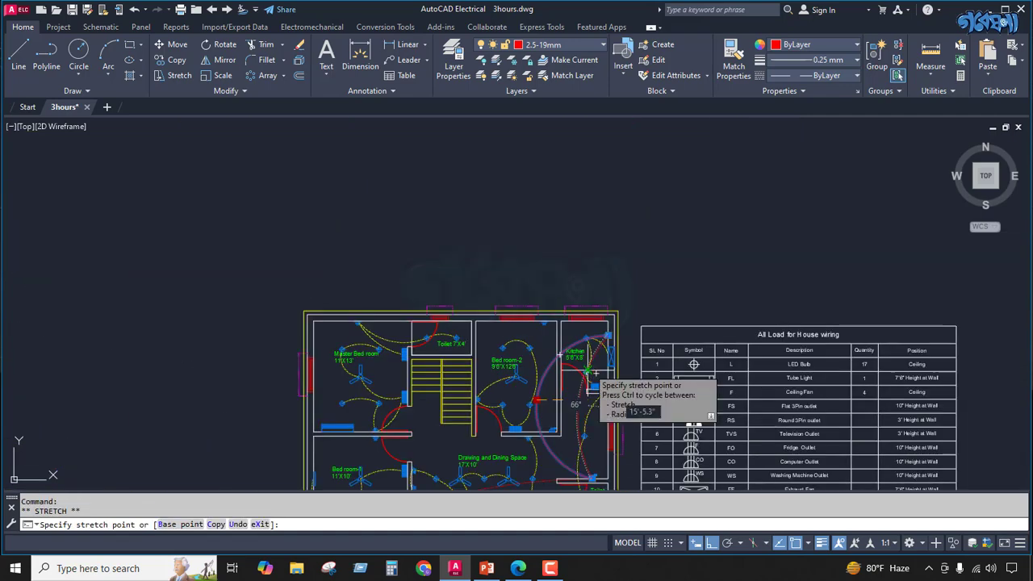
pyautogui.click(590, 416)
pyautogui.scroll(-2, 589, 330)
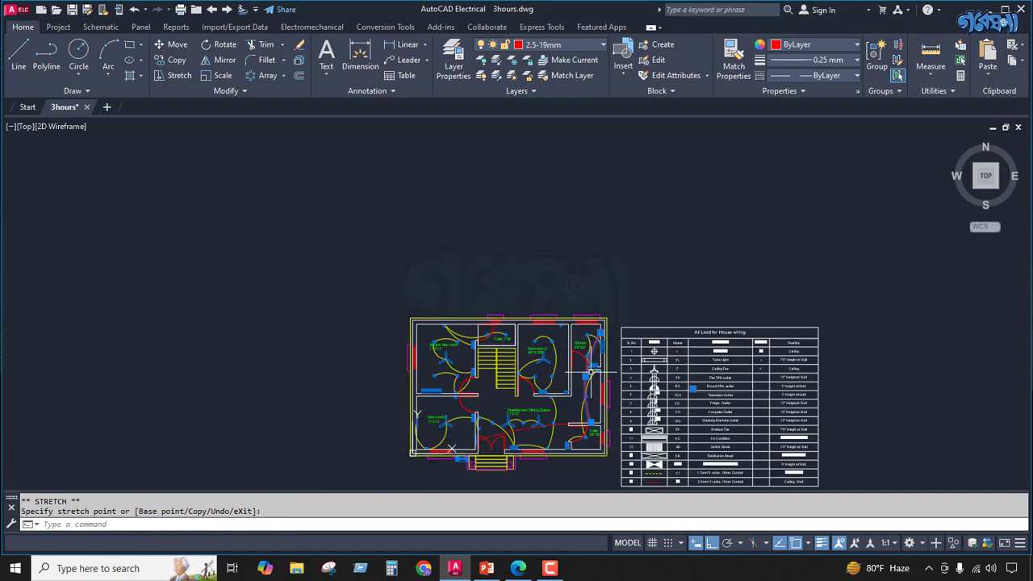
pyautogui.press('Escape')
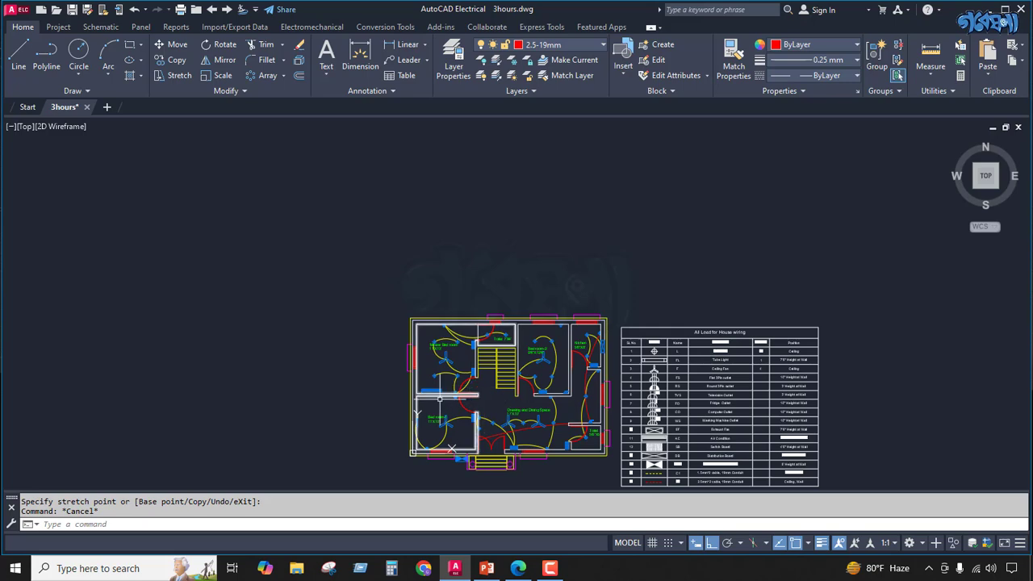
# Examine the back-to-back 3-pin outlets on the wall between the Master Bed room and Bed room-1.
pyautogui.scroll(4, 431, 393)
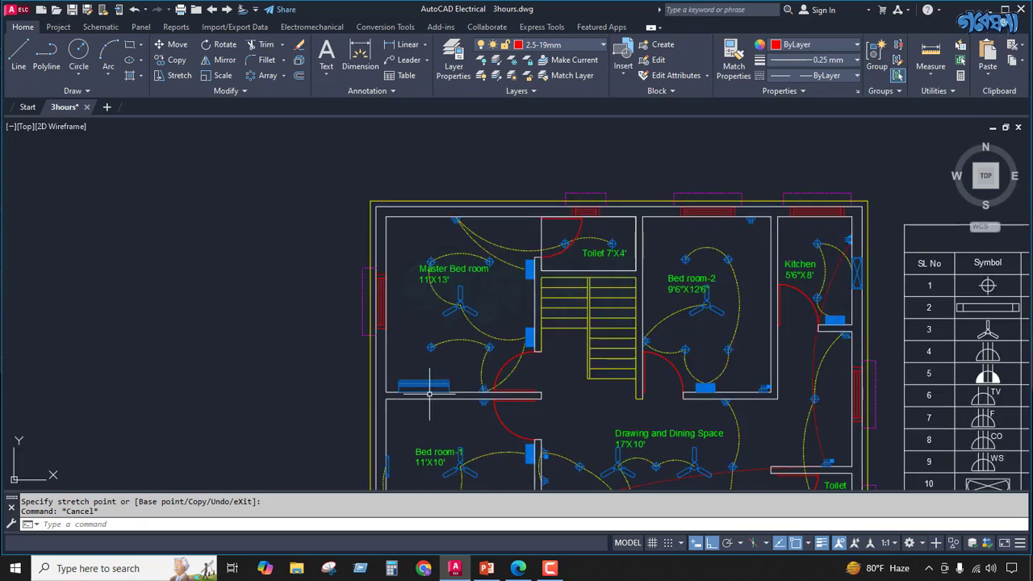
pyautogui.scroll(-2, 427, 373)
pyautogui.scroll(-1, 428, 373)
pyautogui.scroll(5, 440, 364)
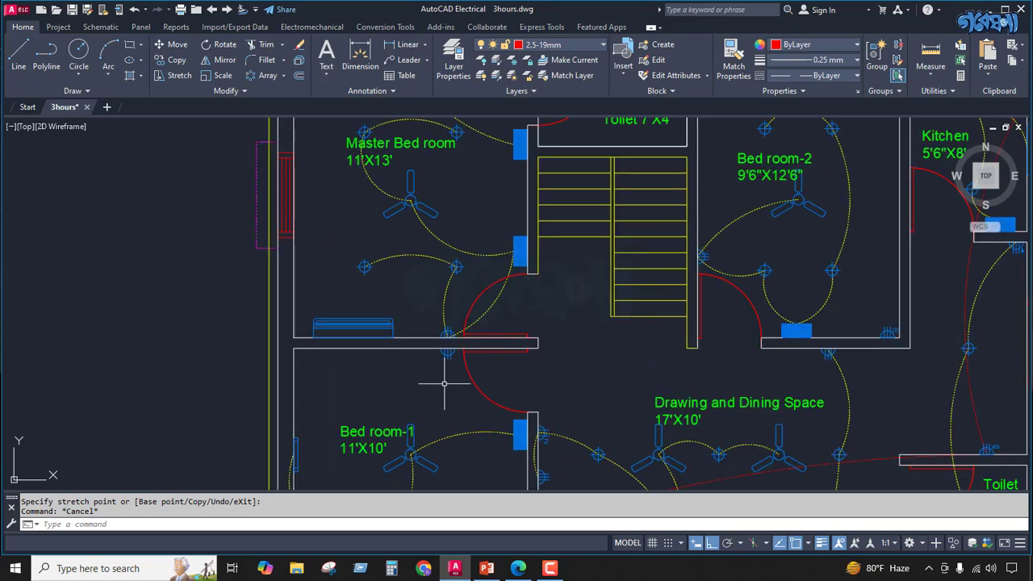
pyautogui.scroll(3, 446, 353)
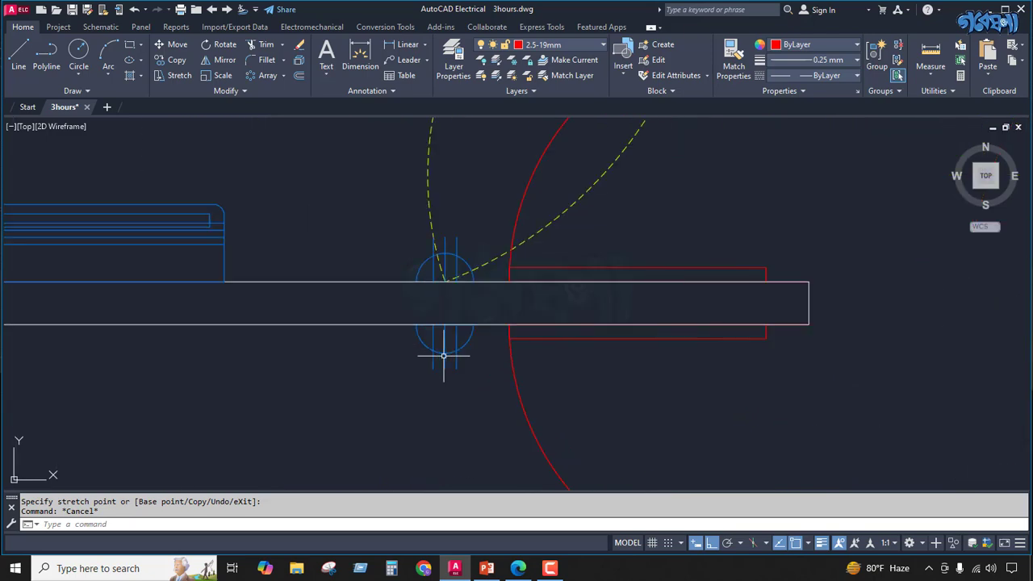
pyautogui.scroll(-5, 444, 351)
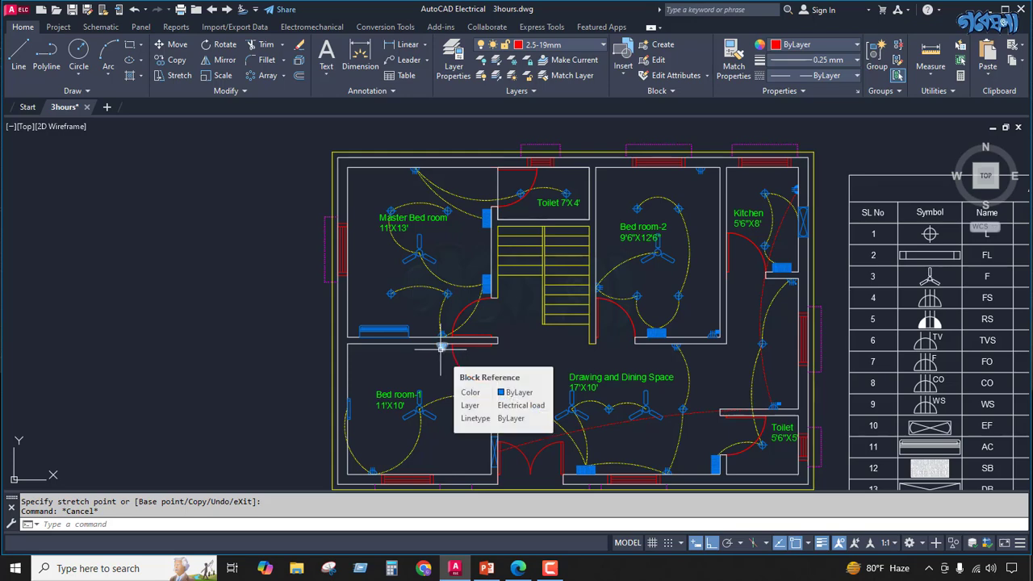
pyautogui.scroll(4, 441, 349)
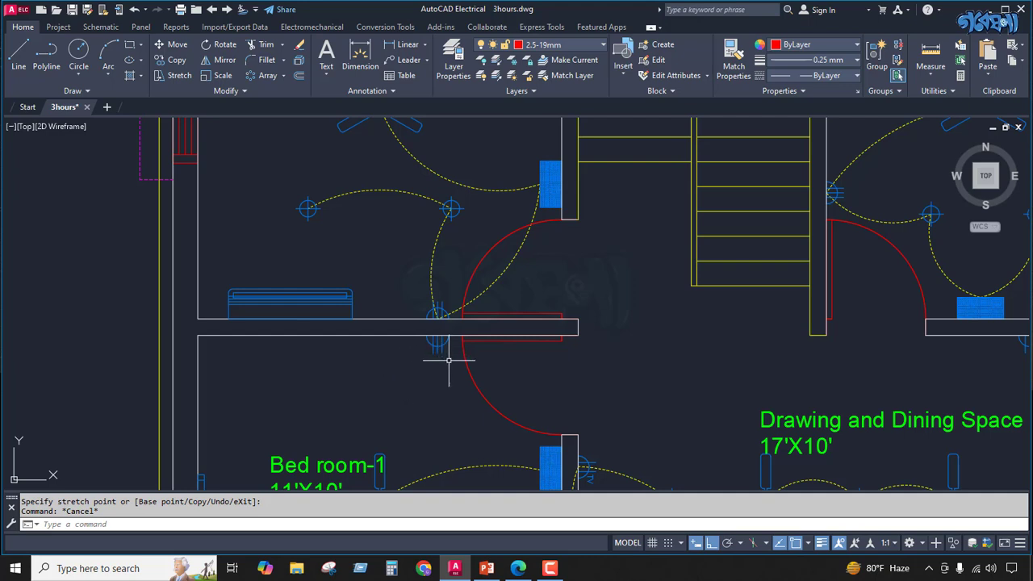
pyautogui.scroll(-4, 435, 352)
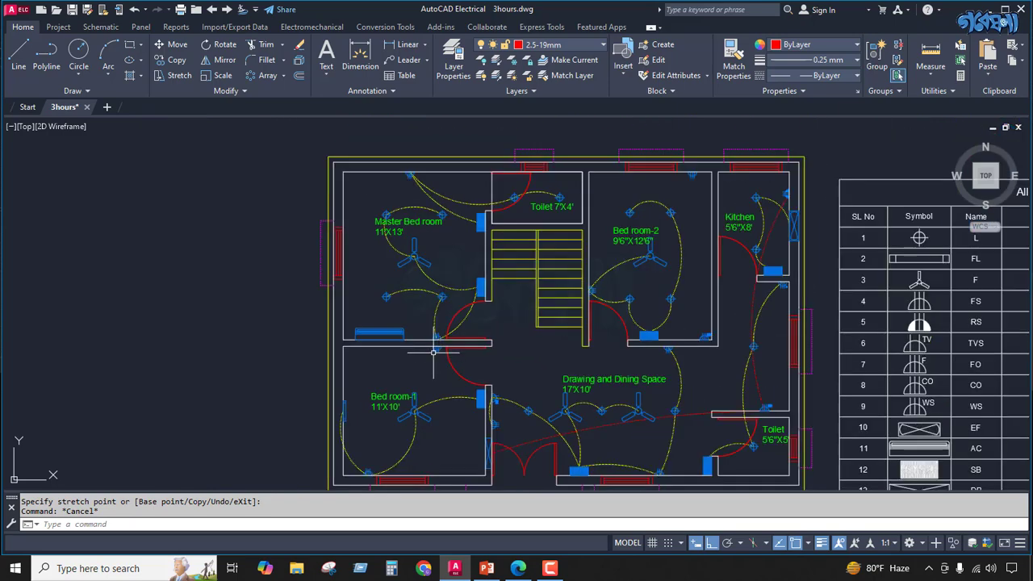
pyautogui.scroll(8, 434, 351)
pyautogui.scroll(-3, 431, 339)
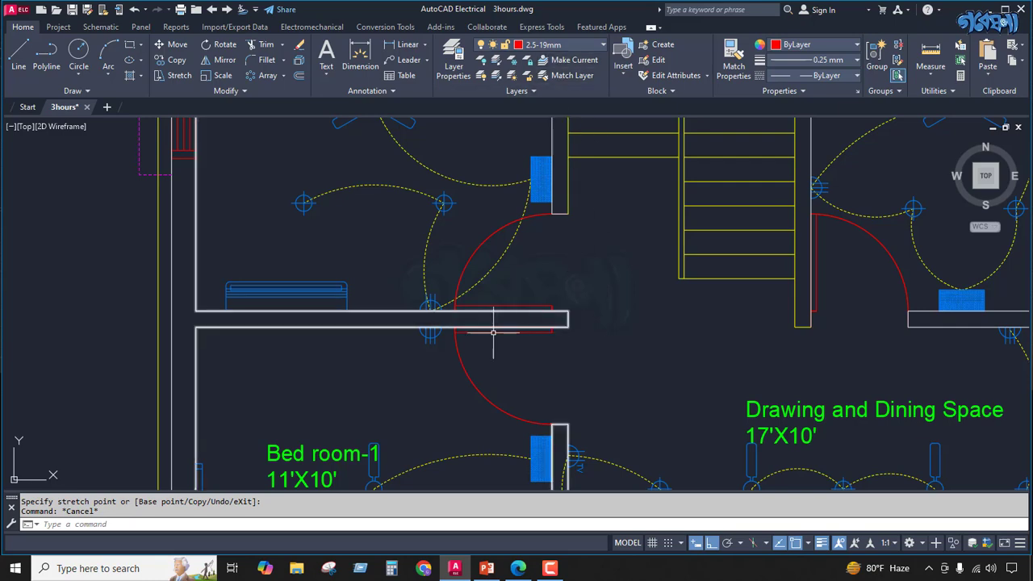
pyautogui.scroll(-4, 428, 334)
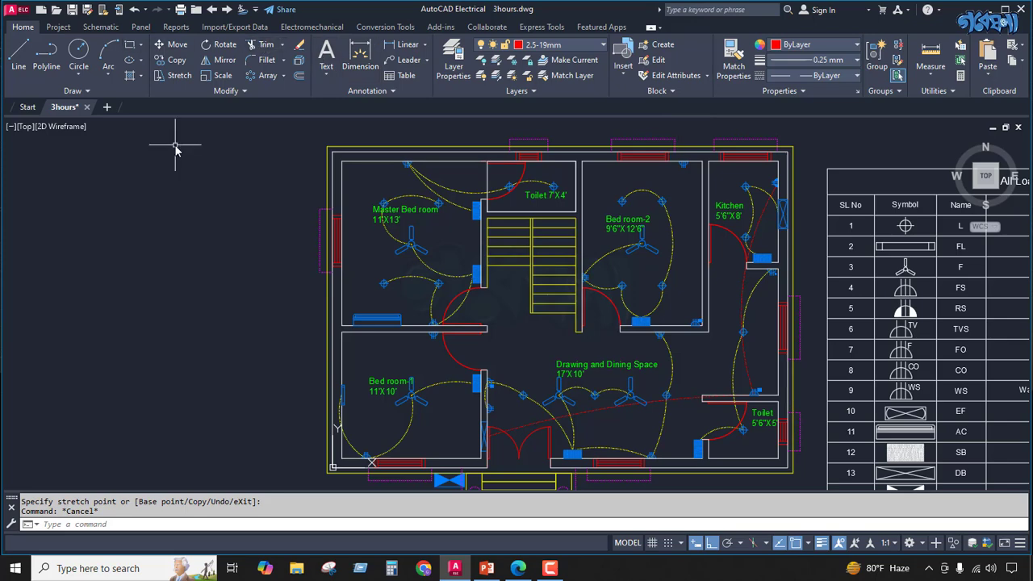
# Draw a three-point arc from the distribution board through the 3-pin outlet on Bed room-1's upper wall, ending just beyond it.
pyautogui.click(108, 55)
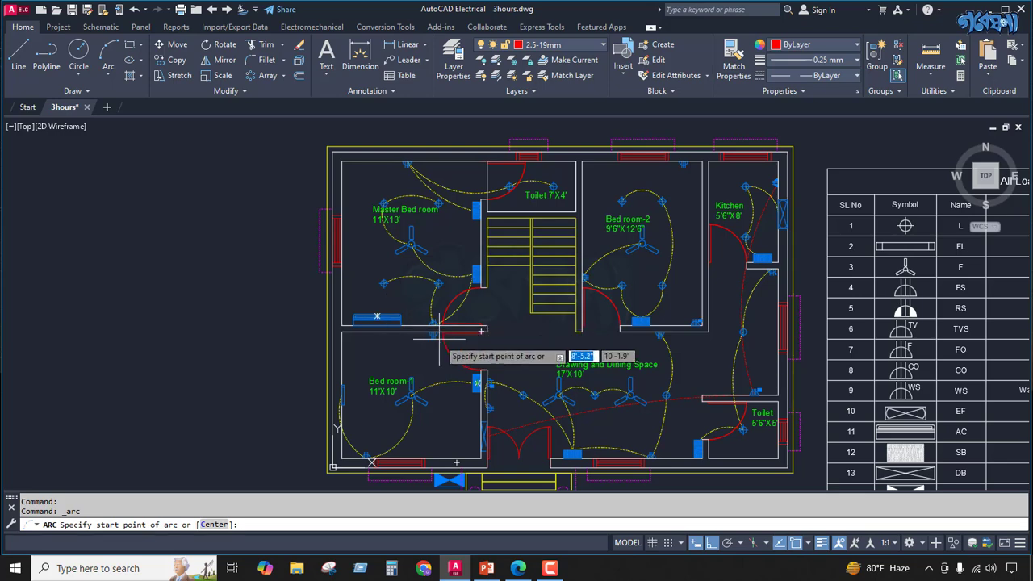
pyautogui.scroll(4, 428, 330)
pyautogui.scroll(-5, 430, 330)
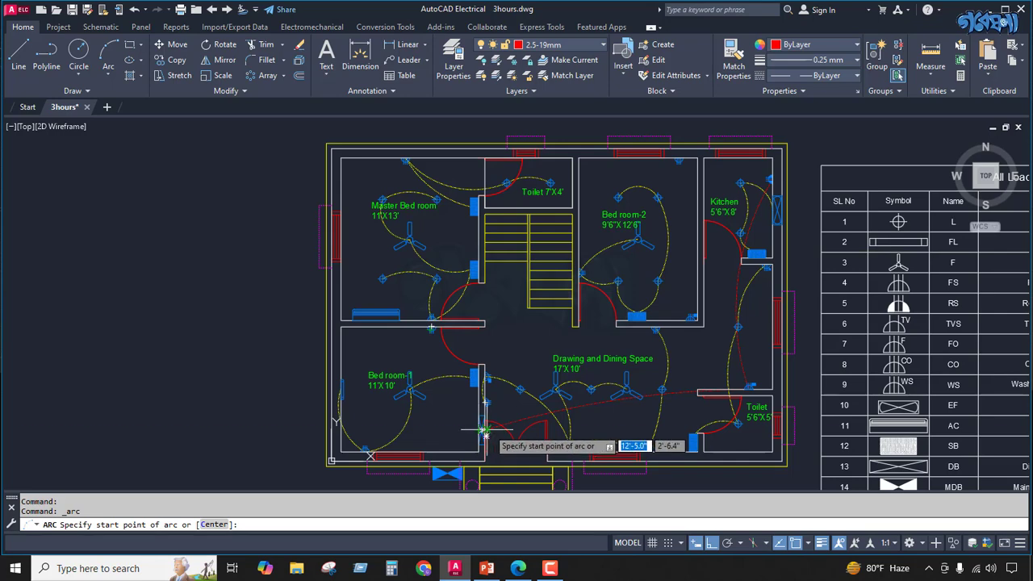
pyautogui.scroll(5, 483, 433)
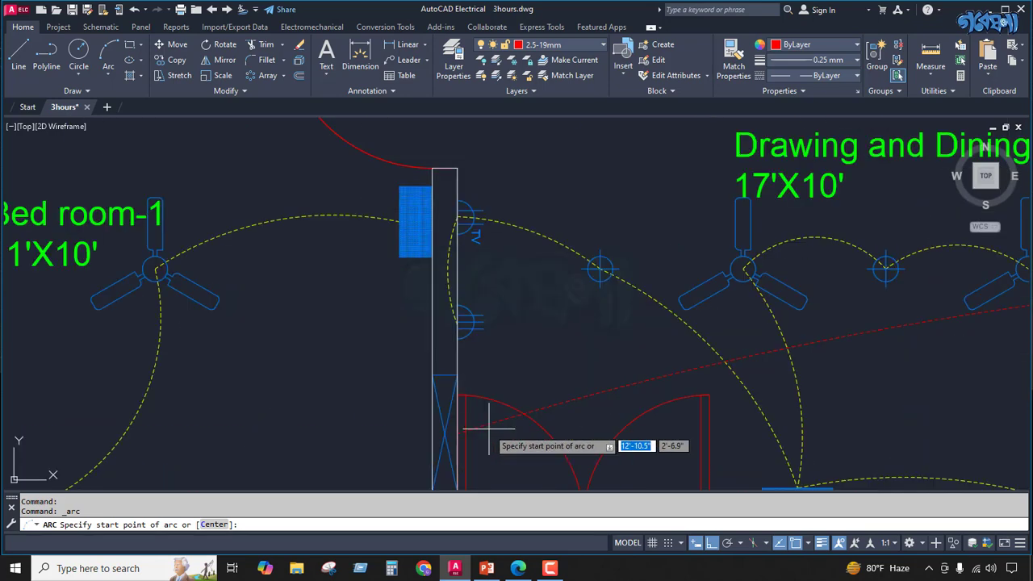
pyautogui.click(445, 433)
pyautogui.scroll(-5, 452, 424)
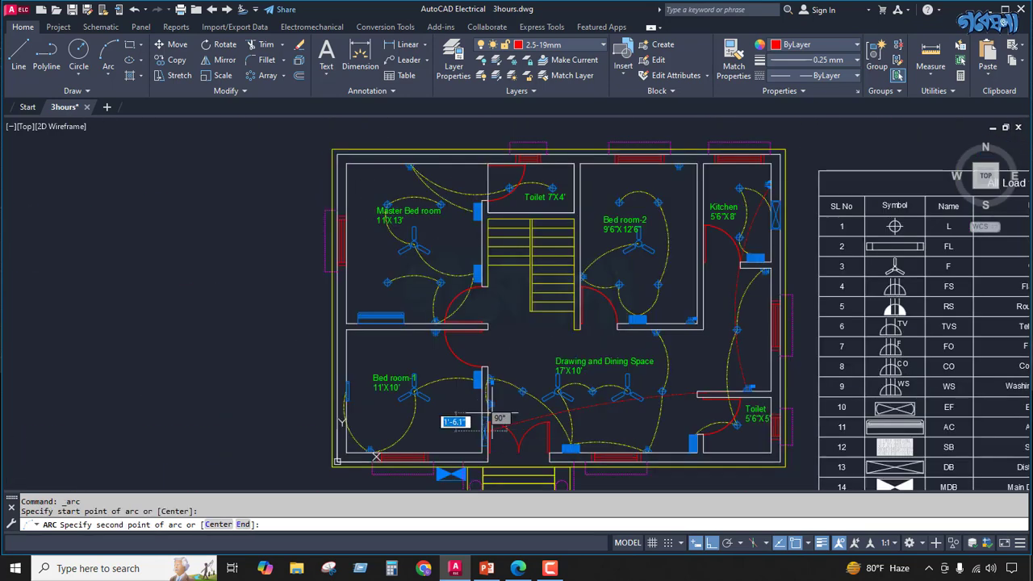
pyautogui.scroll(5, 442, 333)
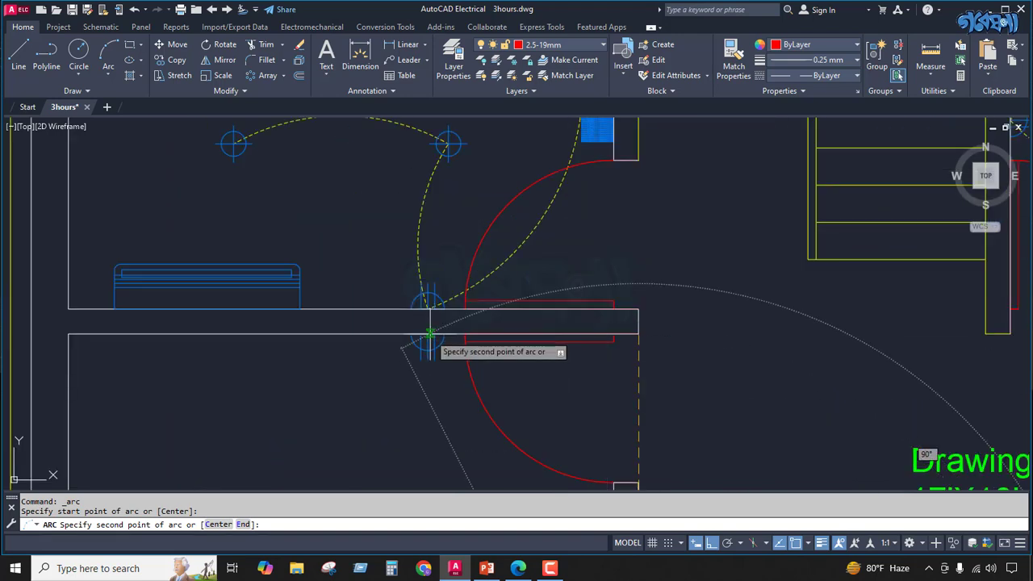
pyautogui.click(429, 332)
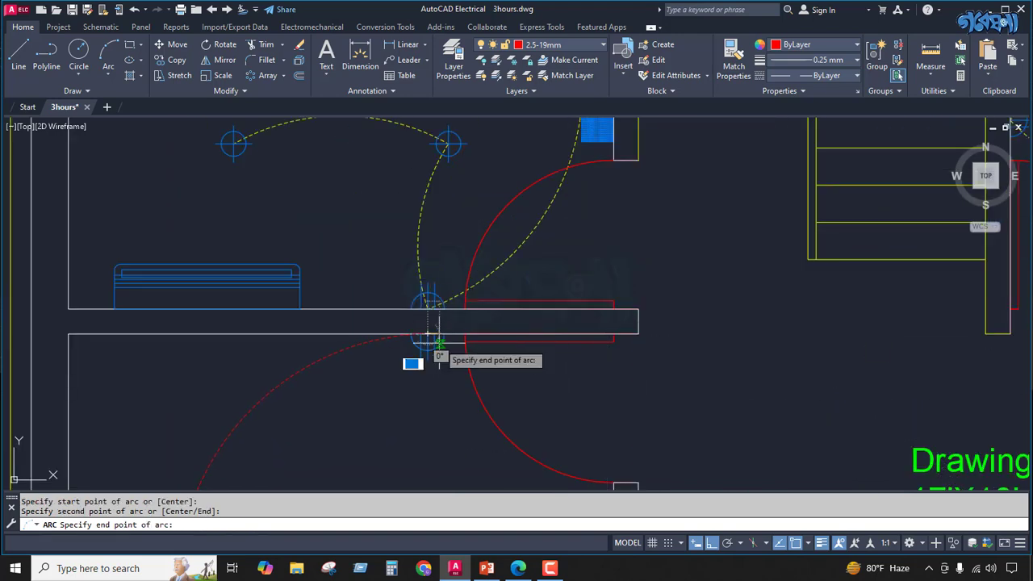
pyautogui.click(474, 322)
# Flatten the Bed room-1 wiring arc by moving its midpoint toward the door, and stretch its far end onto the 3-pin outlet.
pyautogui.scroll(-3, 417, 350)
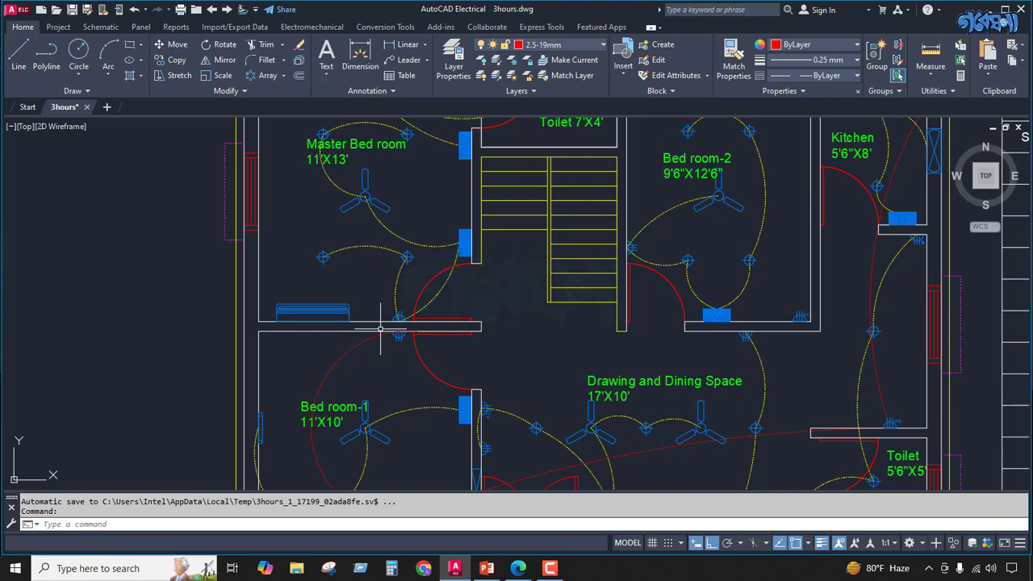
pyautogui.click(323, 384)
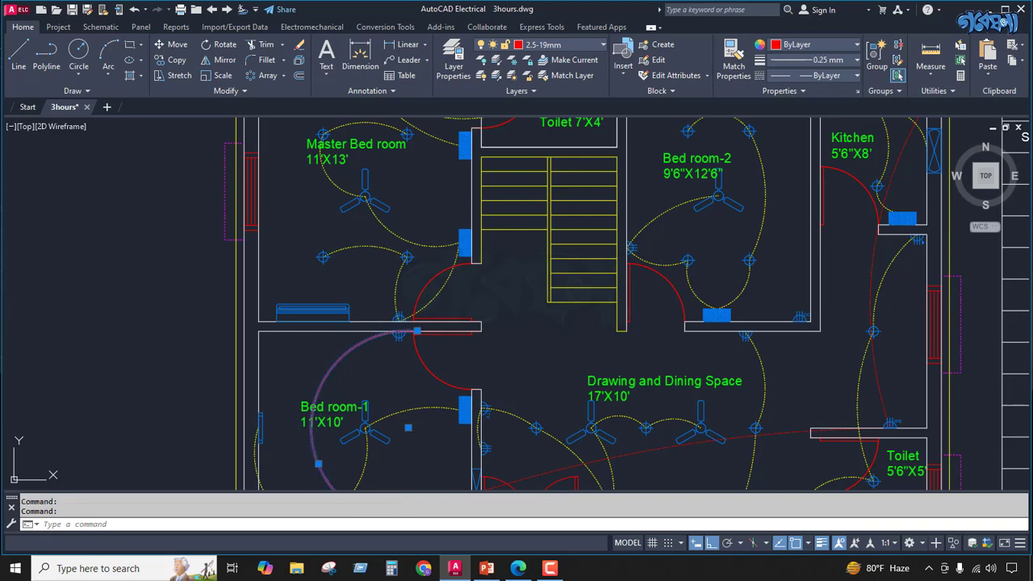
pyautogui.click(319, 463)
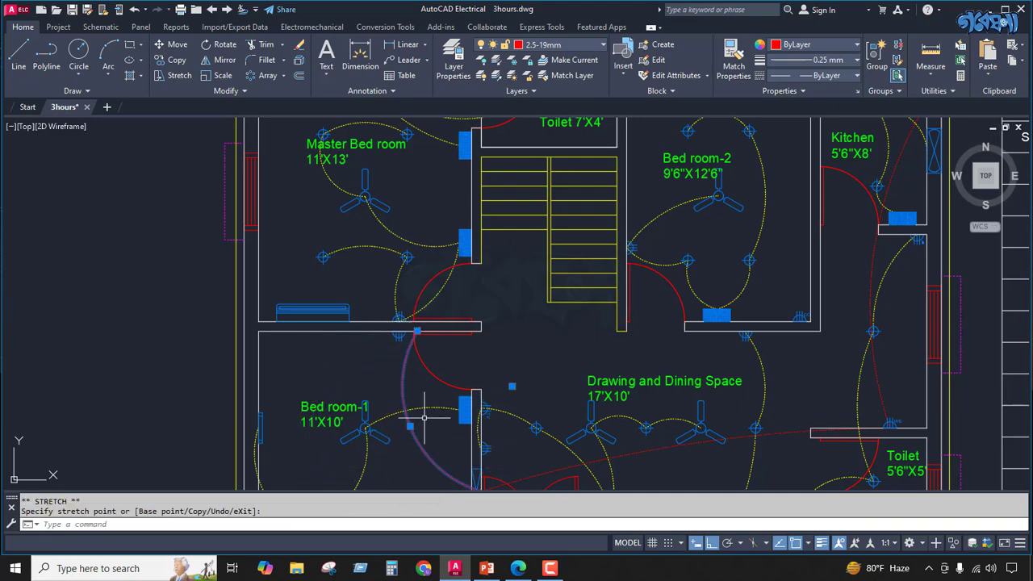
pyautogui.click(417, 331)
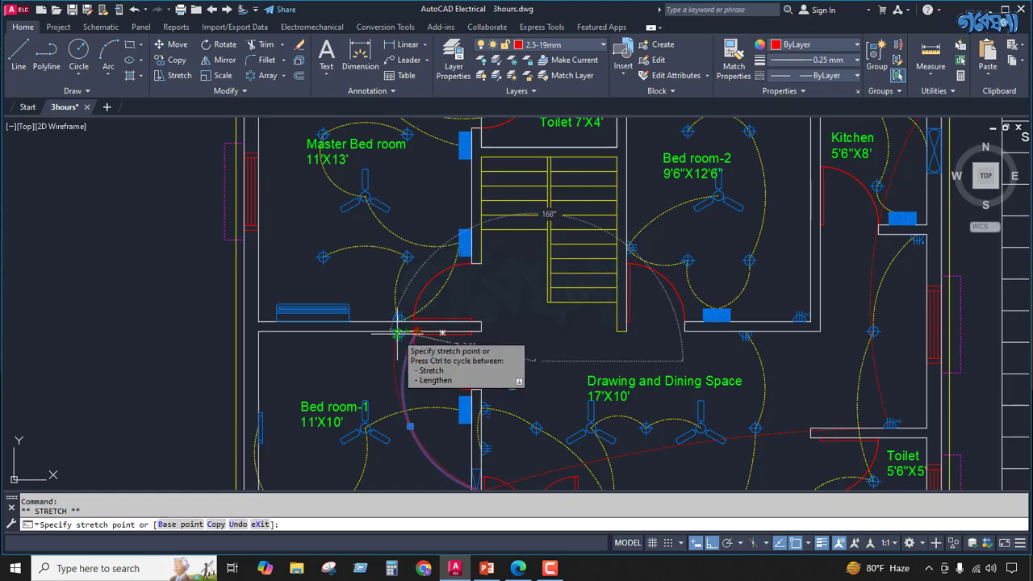
pyautogui.scroll(8, 410, 300)
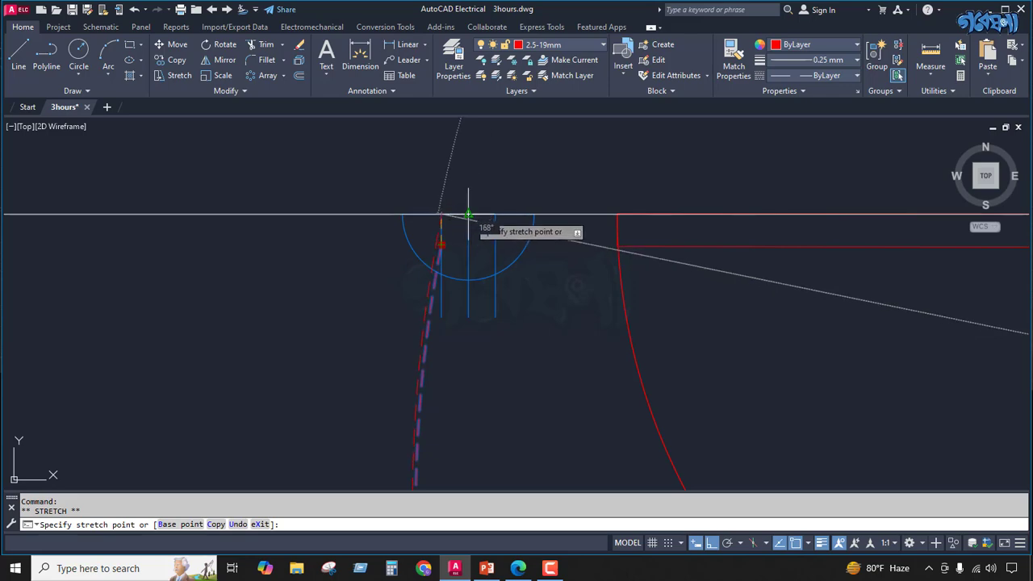
pyautogui.scroll(-4, 443, 250)
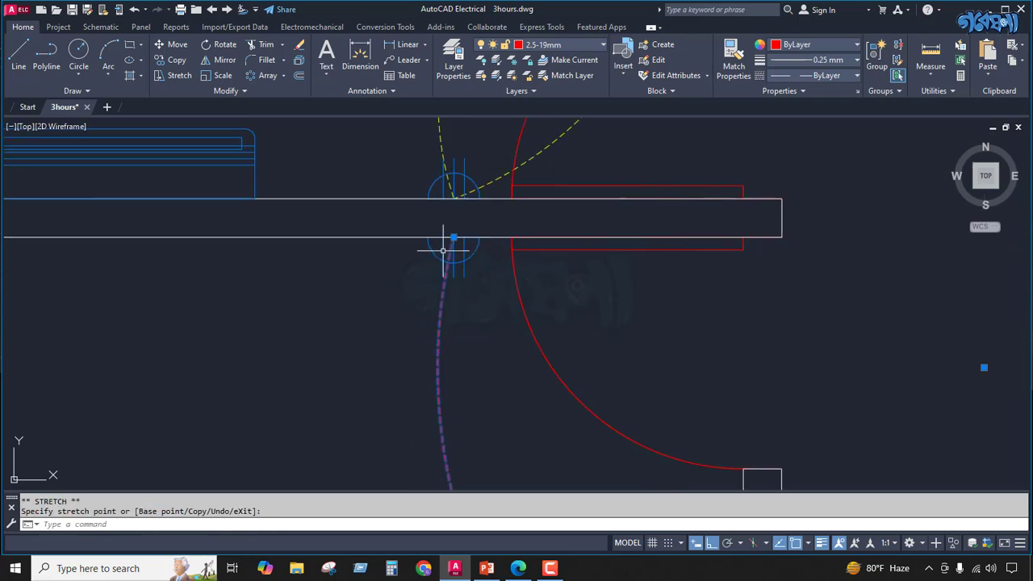
pyautogui.click(517, 568)
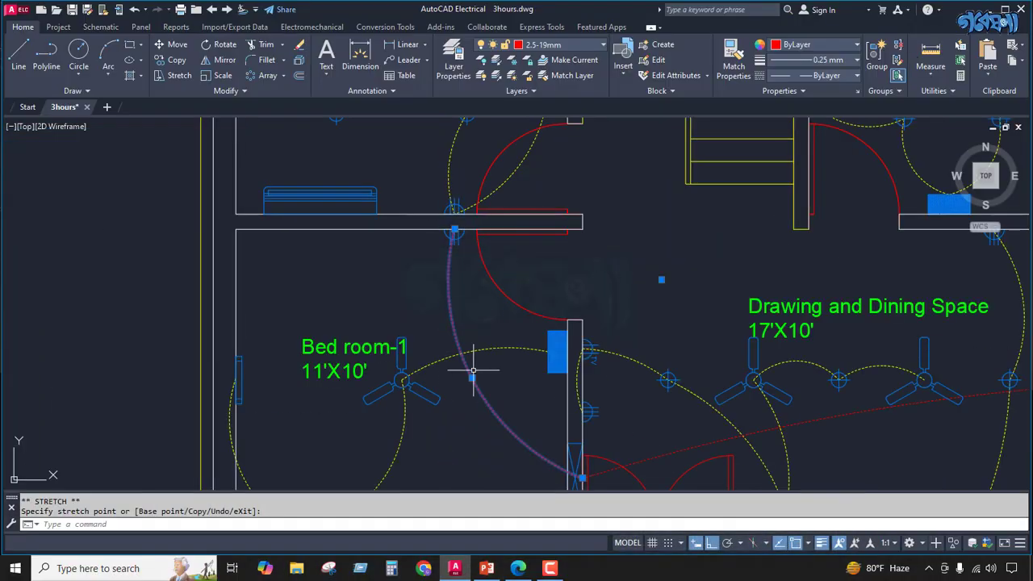
# Draw a three-point arc from Bed room-1's upper-wall 3-pin outlet to the air conditioner in the Master Bed room.
pyautogui.click(108, 55)
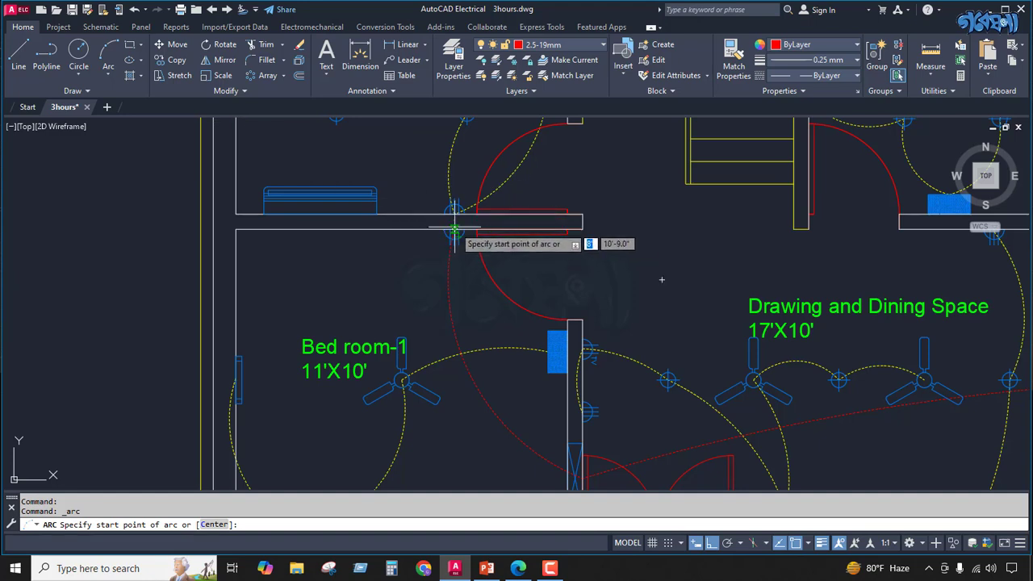
pyautogui.click(376, 230)
pyautogui.click(321, 225)
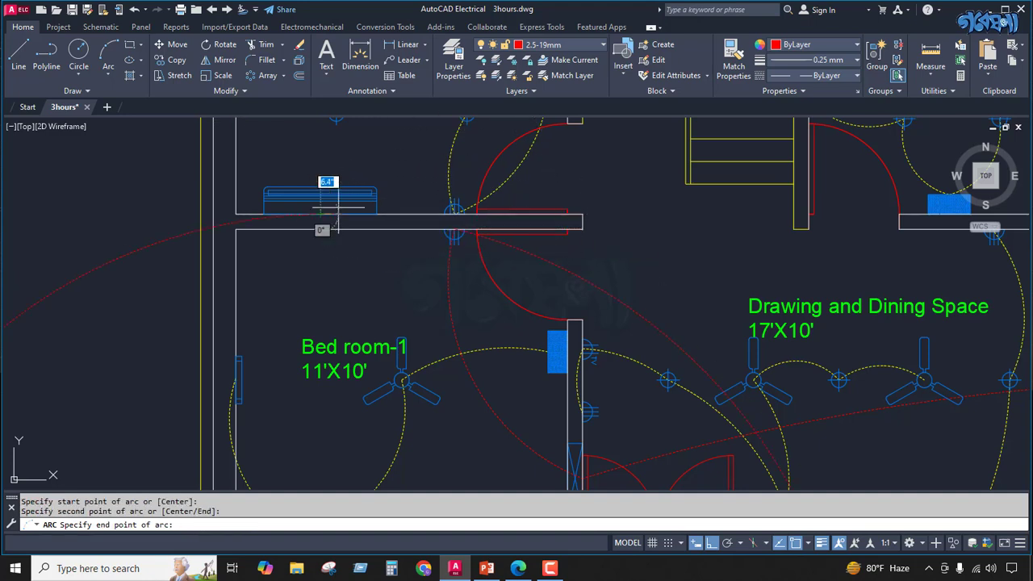
pyautogui.click(350, 187)
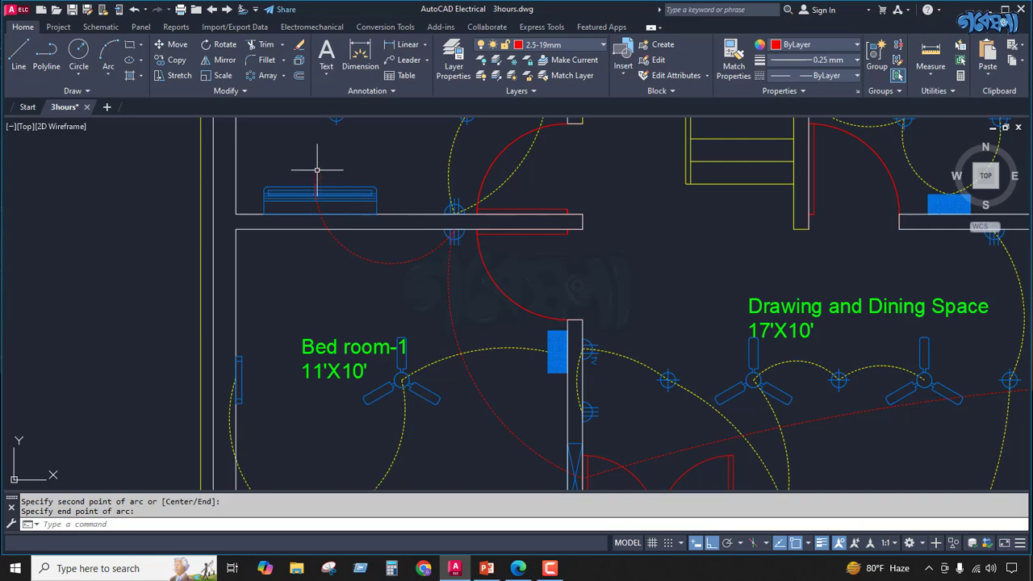
# Stretch the arc's far end onto the air conditioner's lower edge and flatten the arc by moving its midpoint toward the wall.
pyautogui.click(319, 166)
pyautogui.click(314, 197)
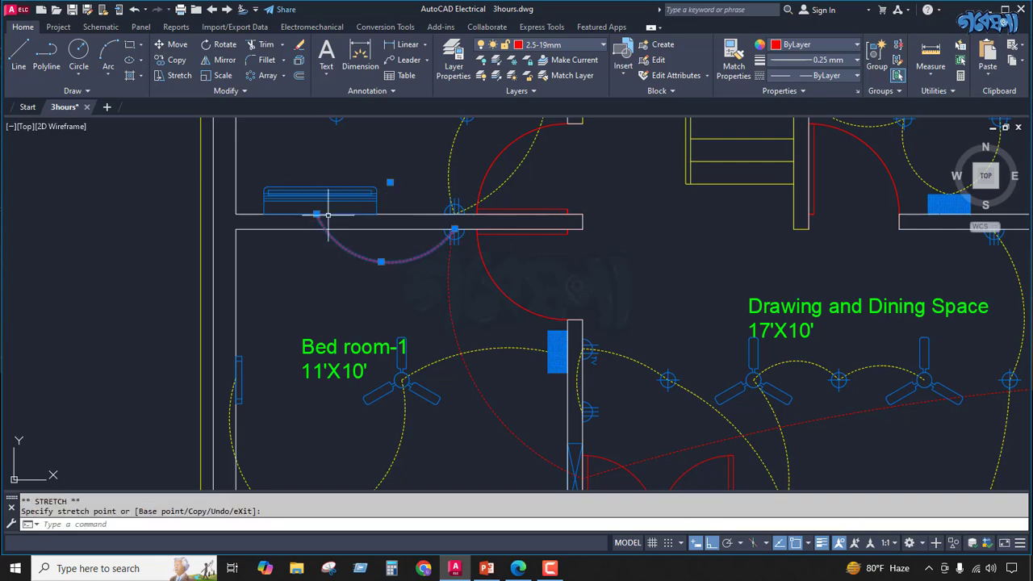
pyautogui.click(381, 261)
pyautogui.click(383, 239)
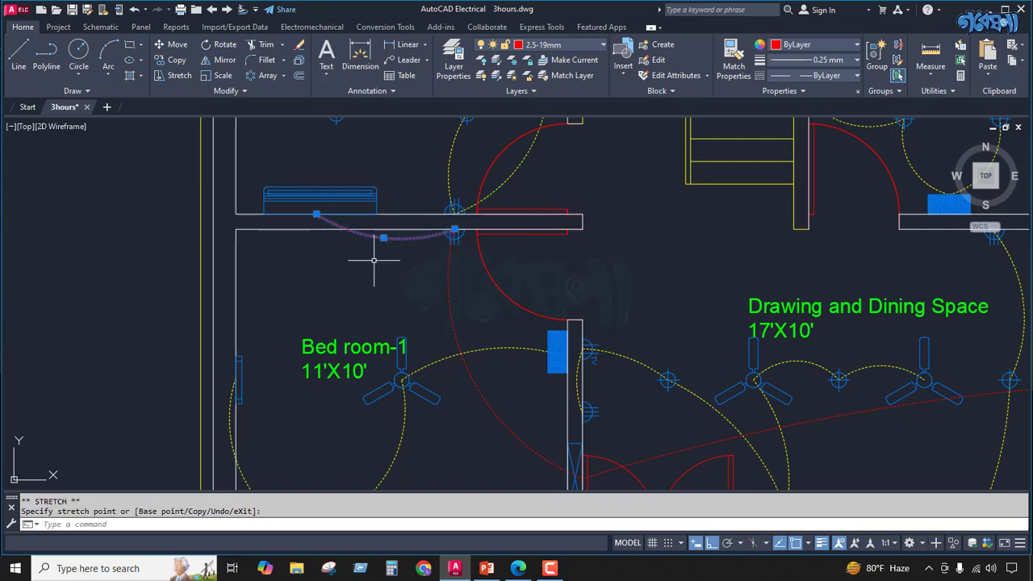
pyautogui.scroll(-4, 373, 260)
pyautogui.scroll(-2, 386, 231)
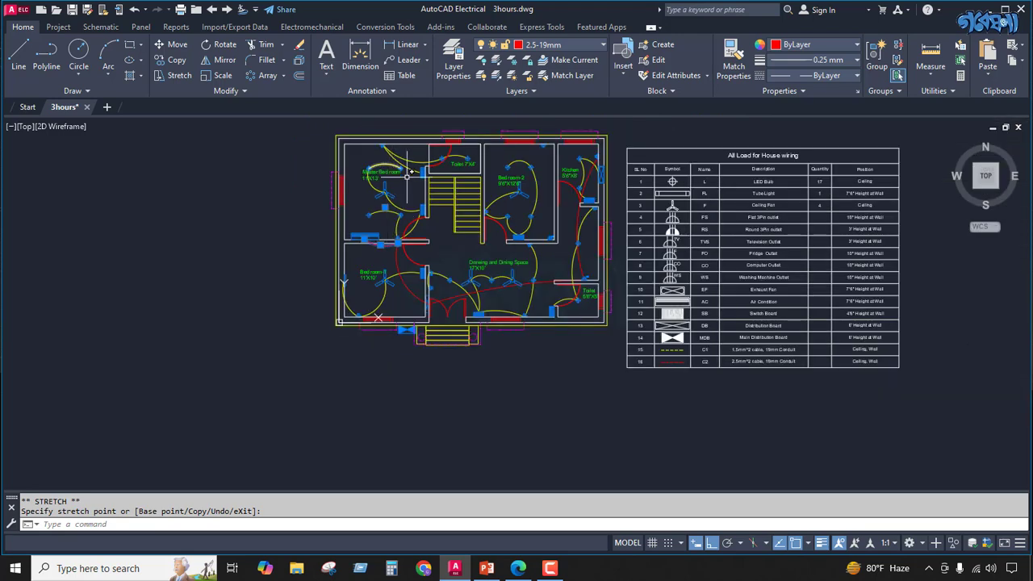
pyautogui.press('Escape')
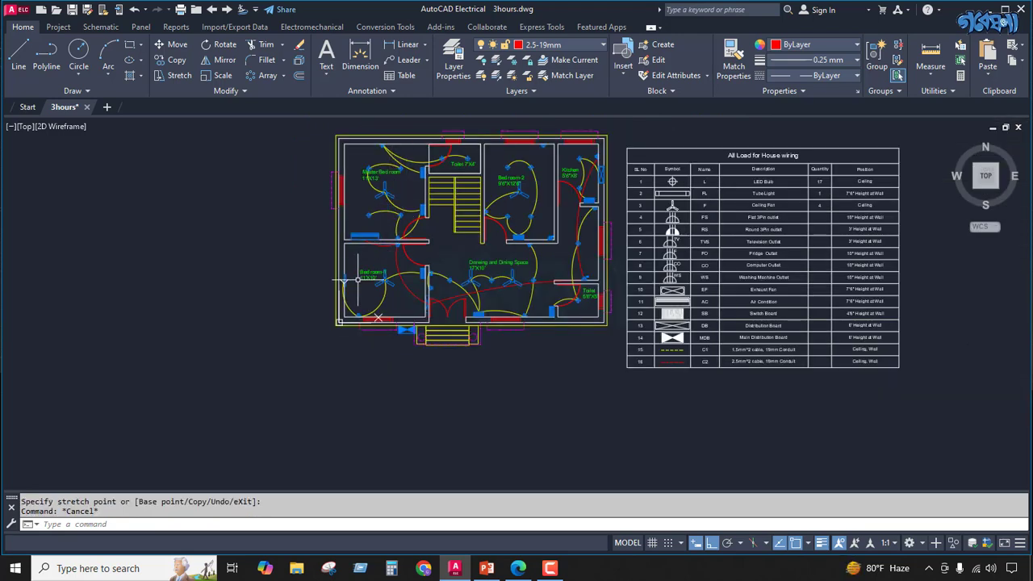
# Examine the plan for outlets still without power wiring, especially the computer outlet and the upper-wall 3-pin outlet in Bed room-2.
pyautogui.scroll(4, 358, 259)
pyautogui.scroll(-1, 365, 298)
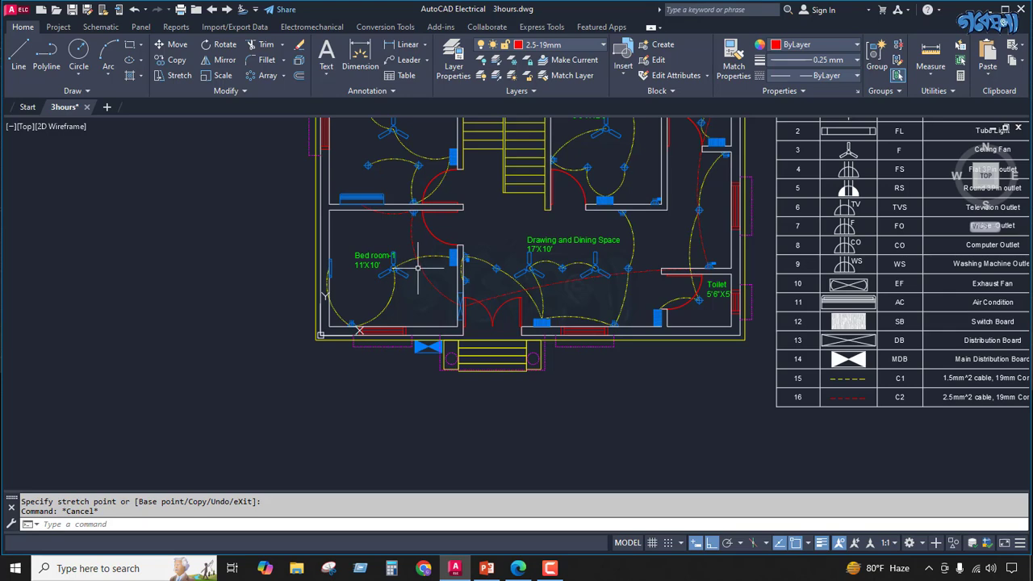
pyautogui.scroll(2, 396, 231)
pyautogui.scroll(-4, 399, 238)
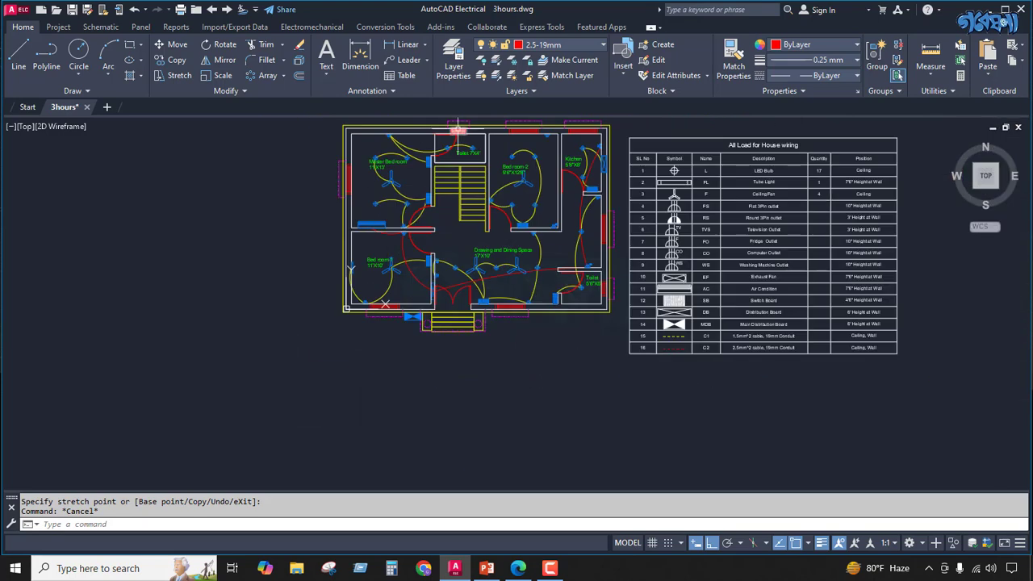
pyautogui.scroll(4, 549, 136)
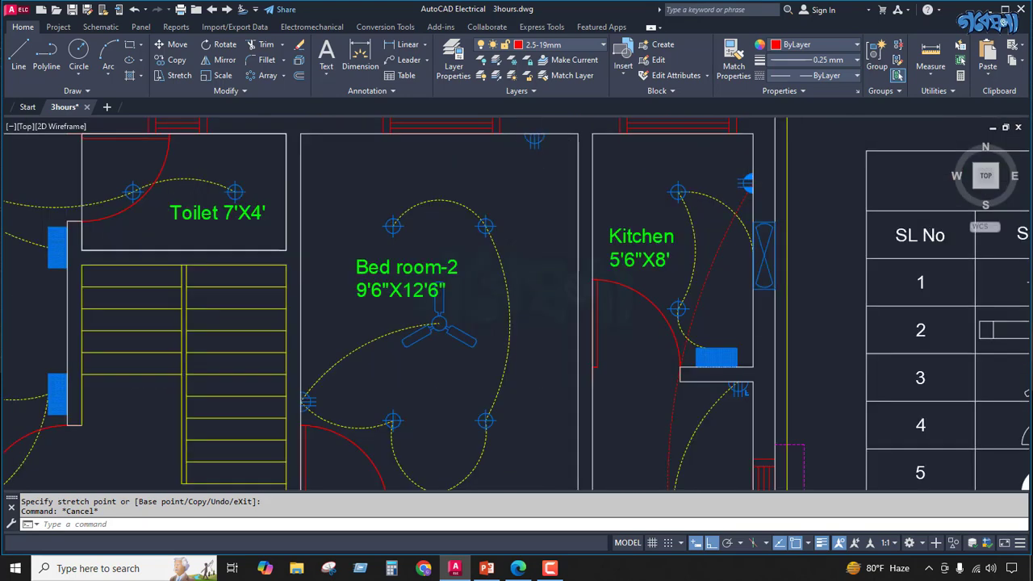
pyautogui.scroll(-3, 544, 142)
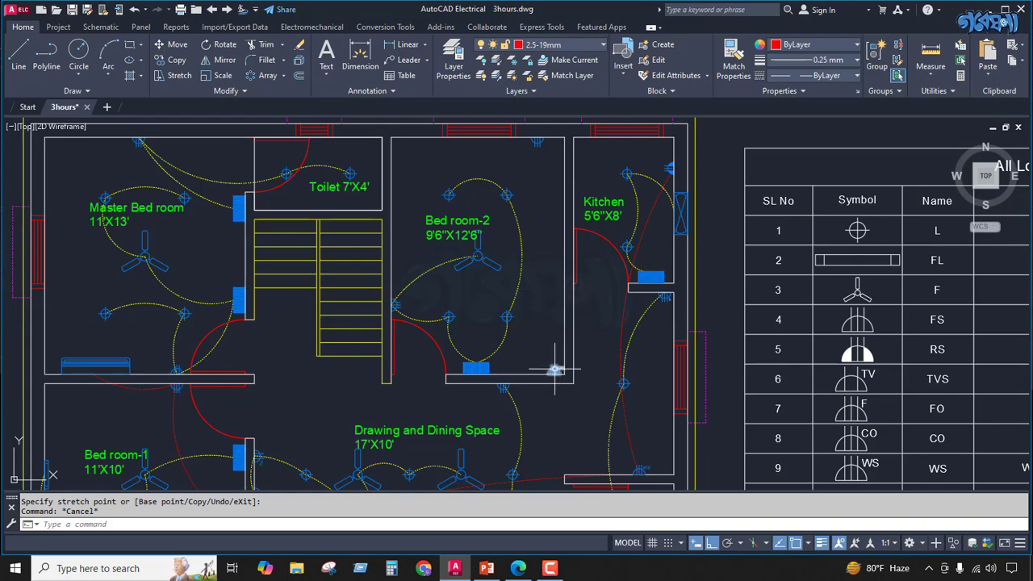
pyautogui.scroll(5, 533, 137)
pyautogui.scroll(-3, 530, 145)
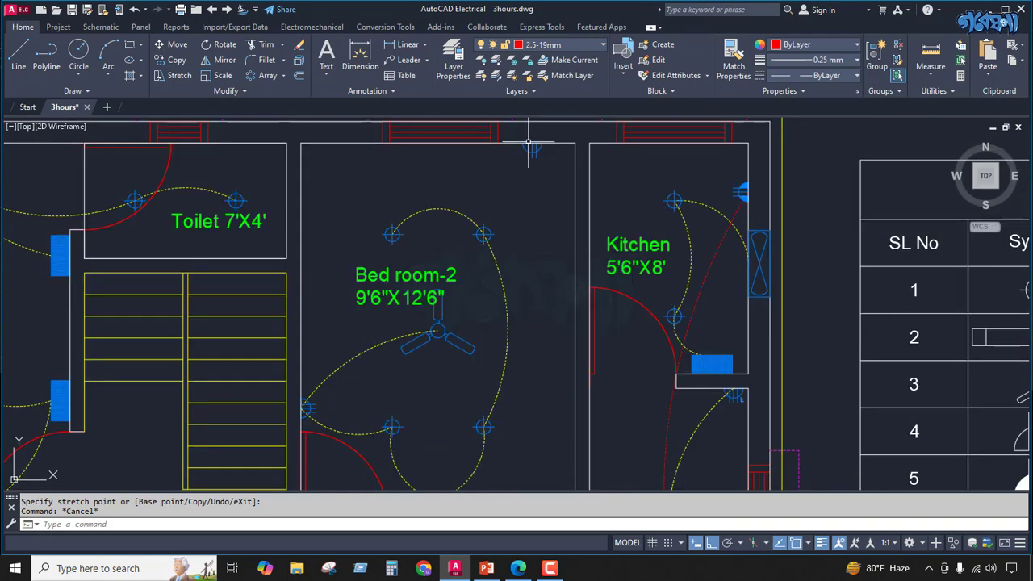
pyautogui.scroll(-2, 530, 145)
pyautogui.scroll(-2, 530, 143)
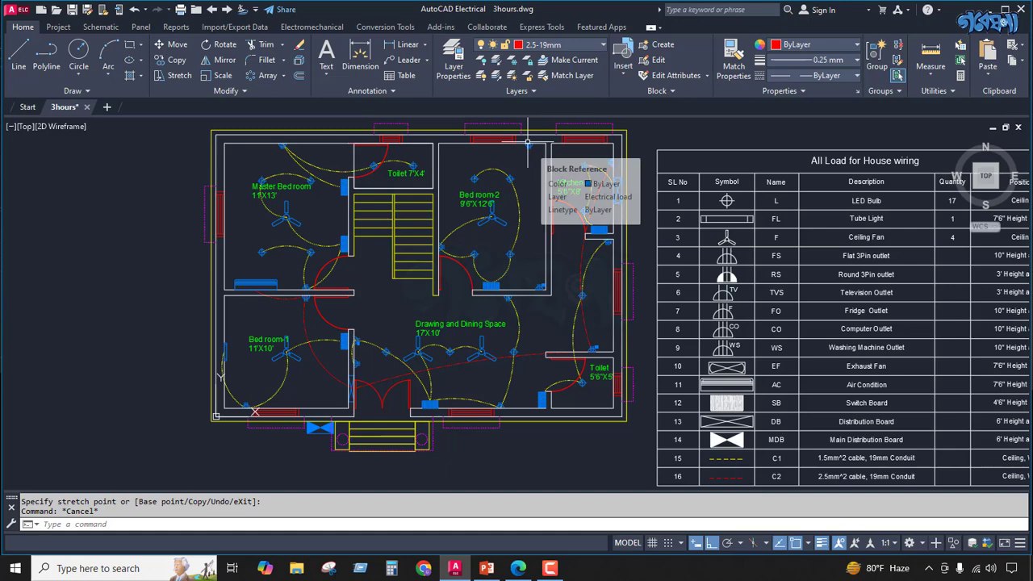
# Draw a three-point arc from the distribution board through the computer outlet on Bed room-2's lower wall, ending just above it.
pyautogui.click(108, 57)
pyautogui.scroll(6, 355, 362)
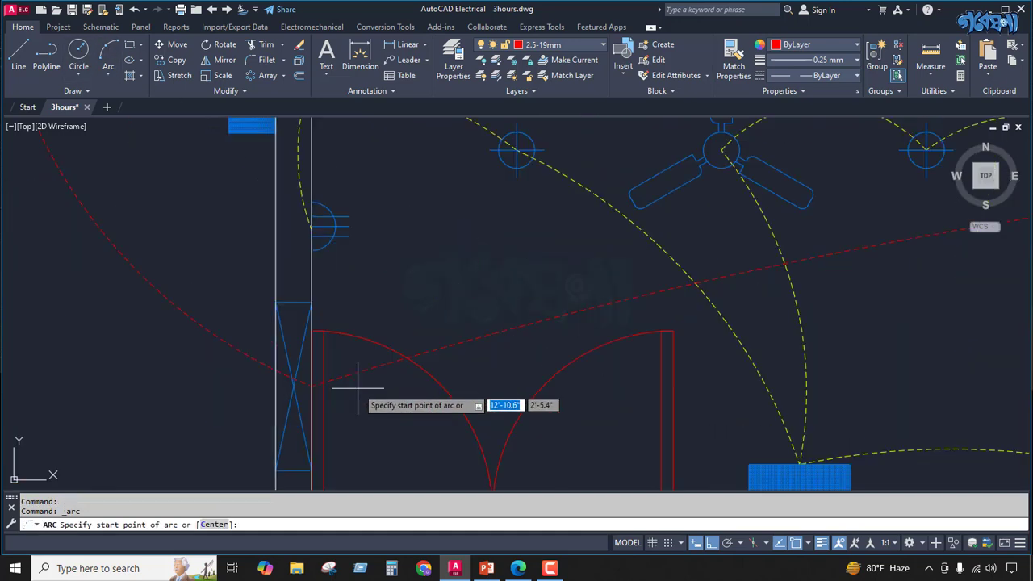
pyautogui.click(315, 385)
pyautogui.scroll(-6, 420, 412)
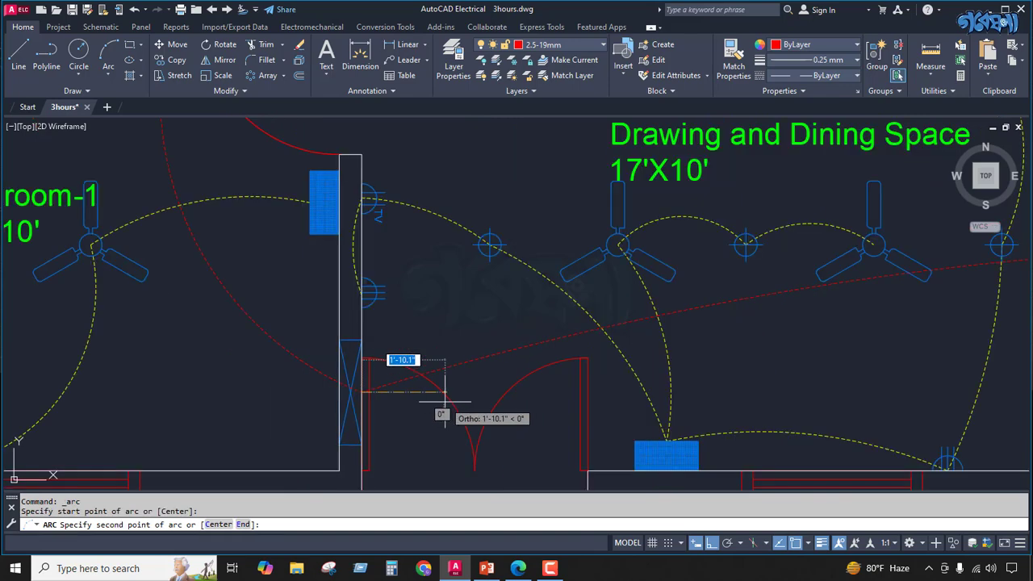
pyautogui.scroll(6, 687, 239)
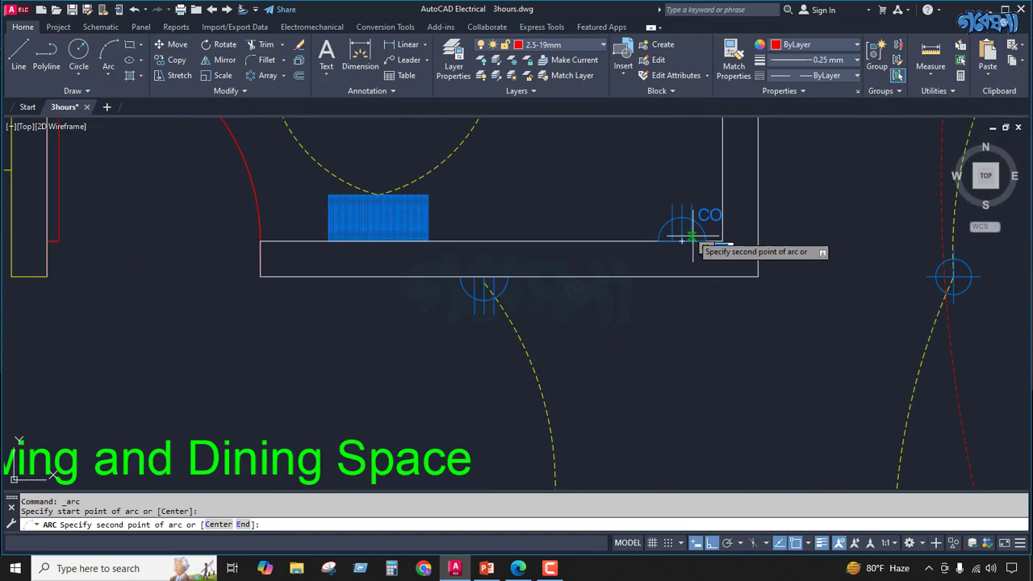
pyautogui.click(682, 241)
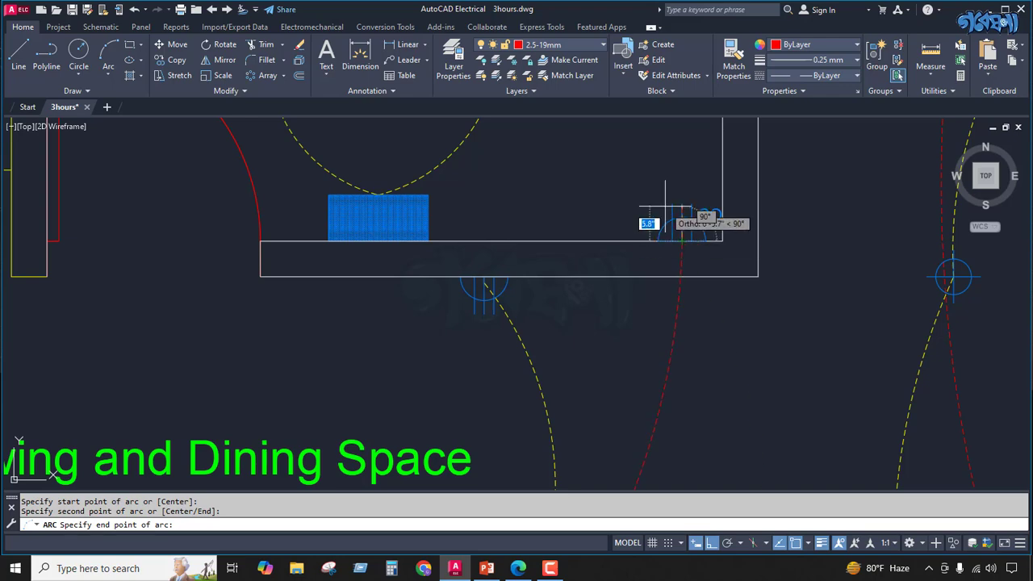
pyautogui.click(682, 215)
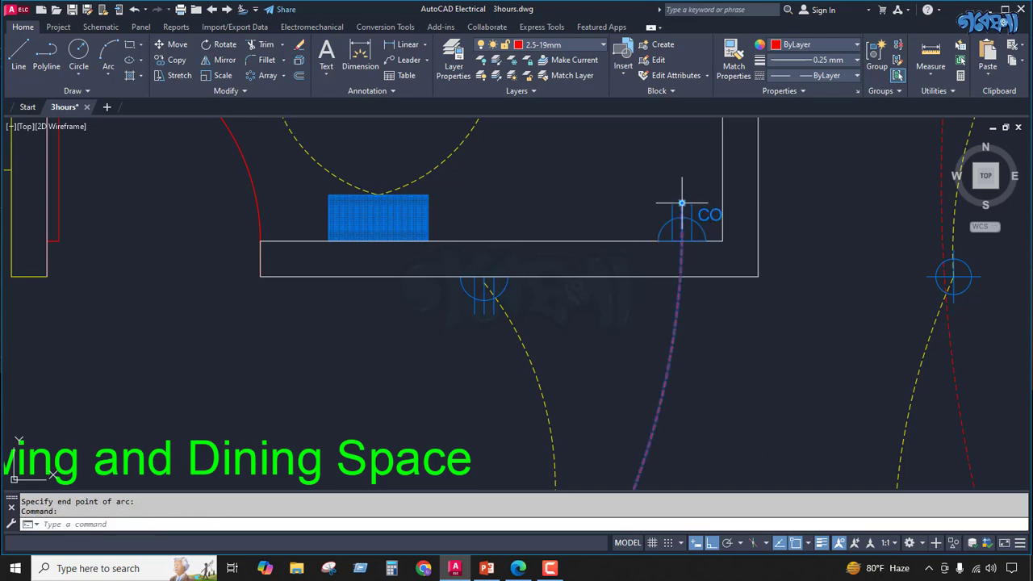
# Stretch the arc's far end onto the computer outlet's base and flatten the arc by moving its midpoint toward the Drawing and Dining Space fans.
pyautogui.click(682, 204)
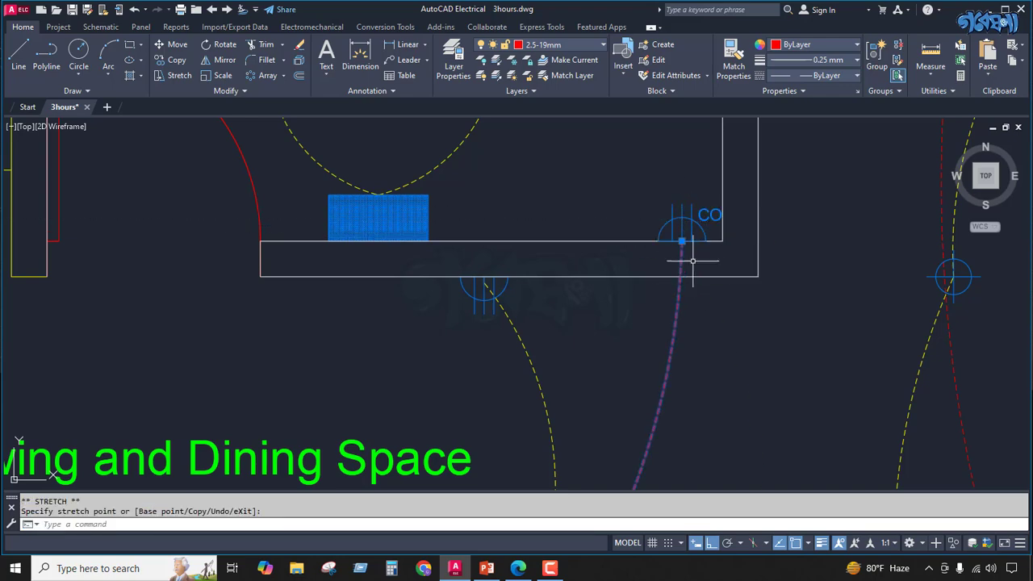
pyautogui.scroll(-5, 692, 261)
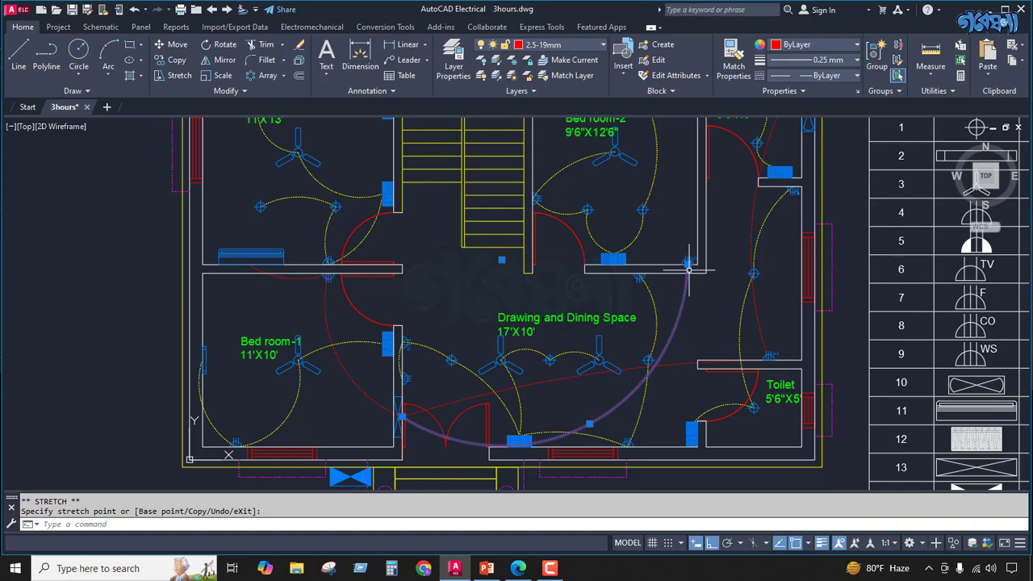
pyautogui.click(590, 423)
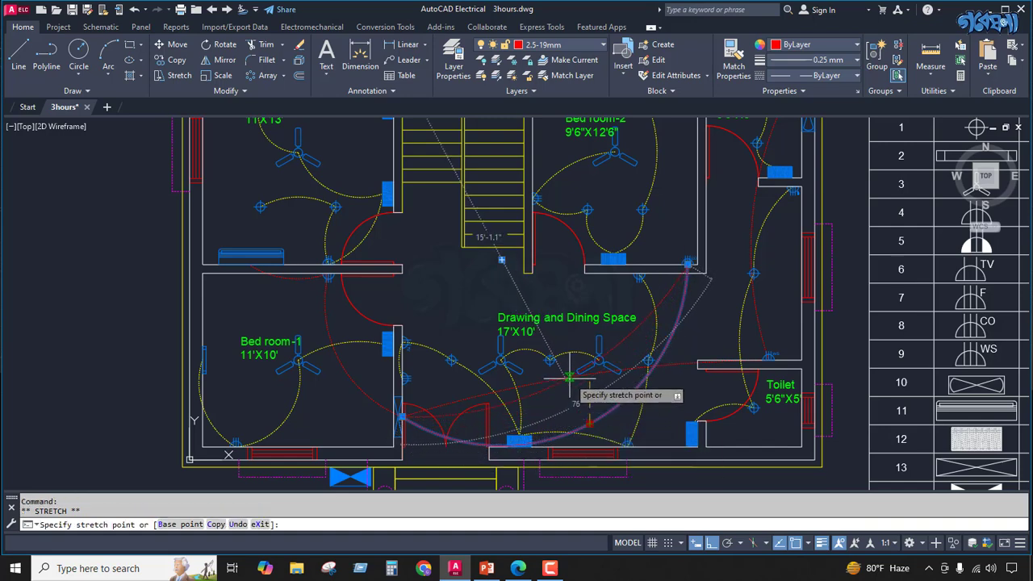
pyautogui.click(575, 398)
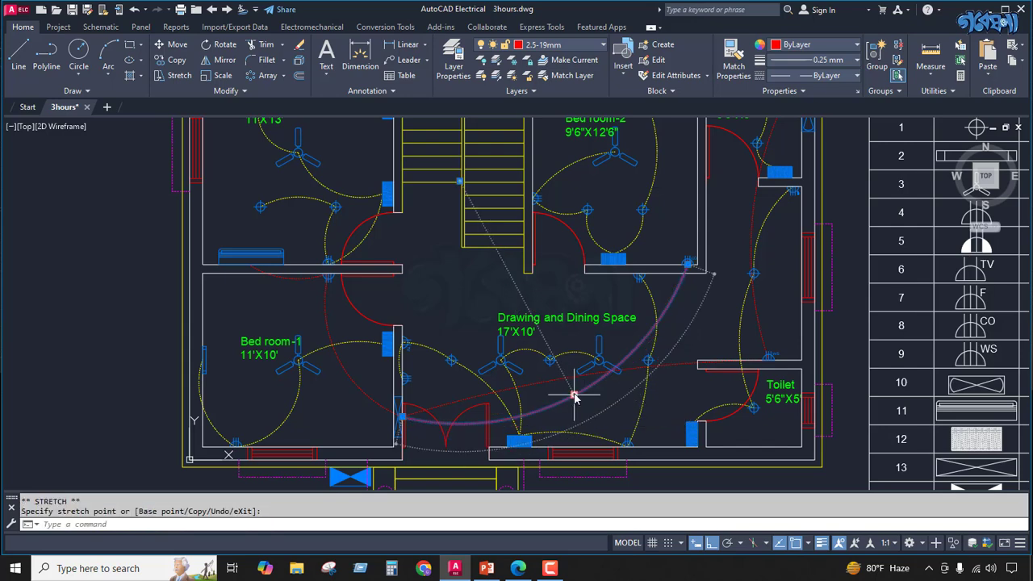
pyautogui.moveTo(574, 396)
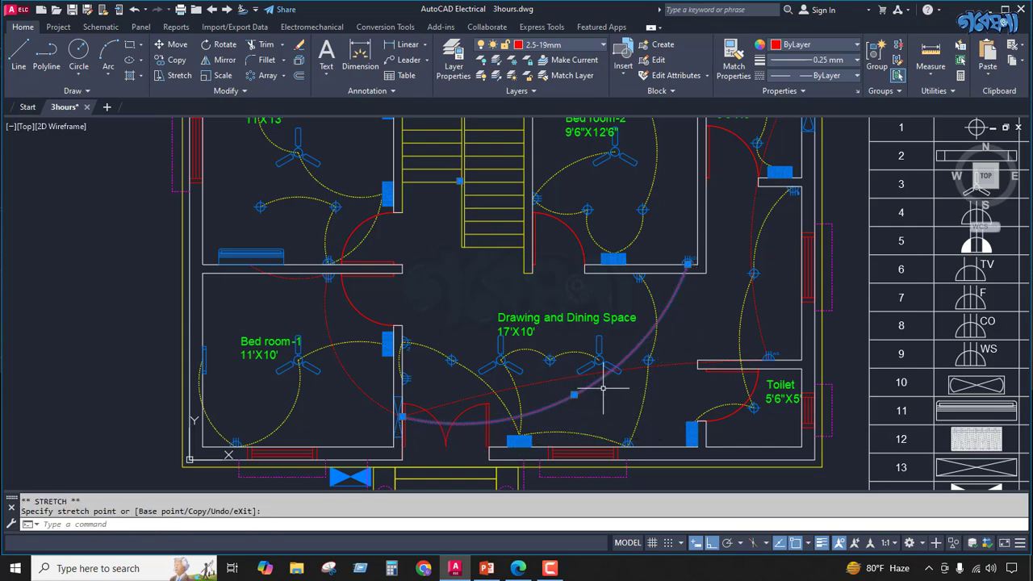
pyautogui.press('Escape')
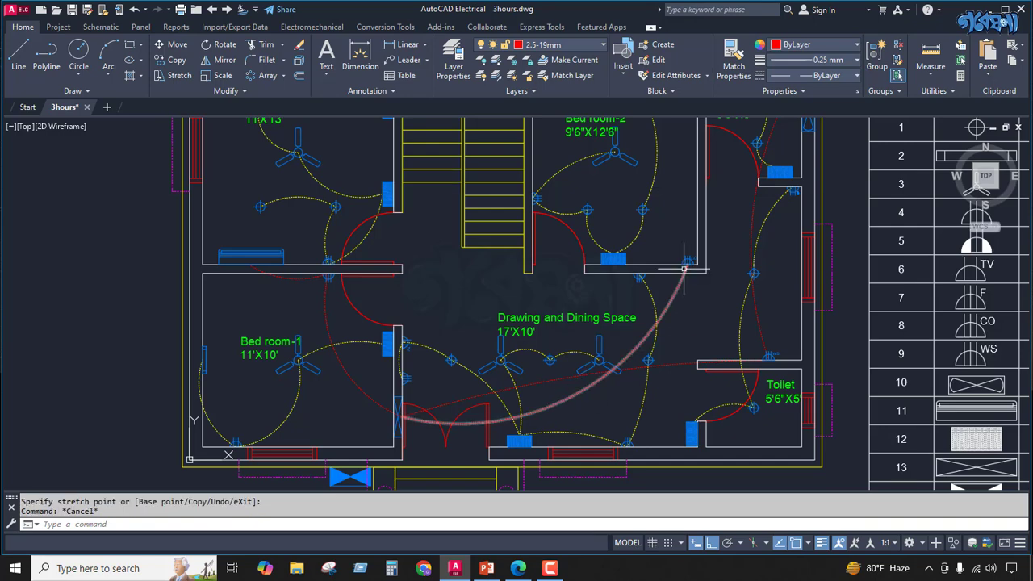
# Draw a three-point arc from Bed room-2's computer outlet through the 3-pin outlet on its upper wall, ending just beyond it.
pyautogui.scroll(4, 675, 277)
pyautogui.scroll(-4, 666, 329)
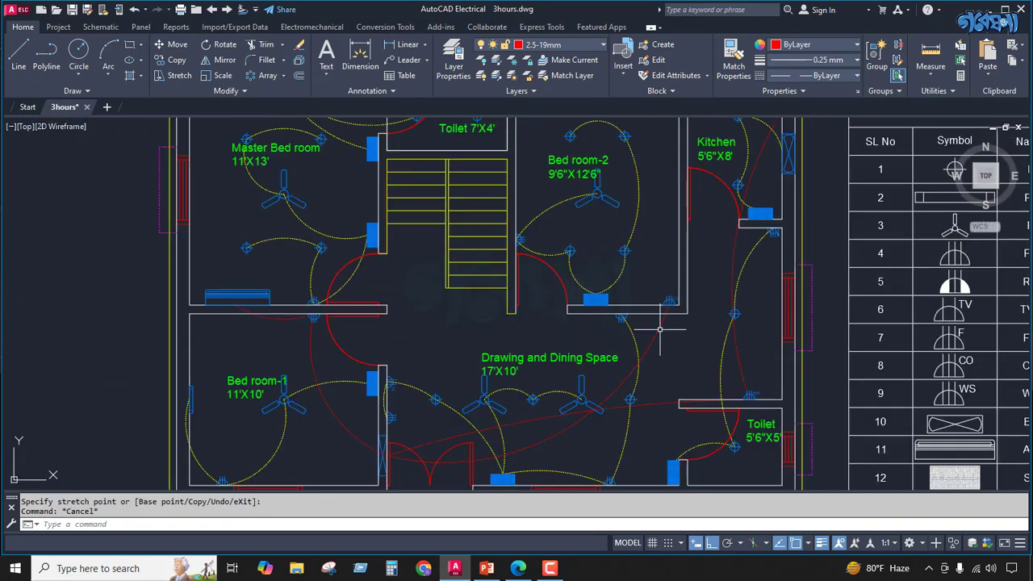
pyautogui.scroll(-2, 661, 343)
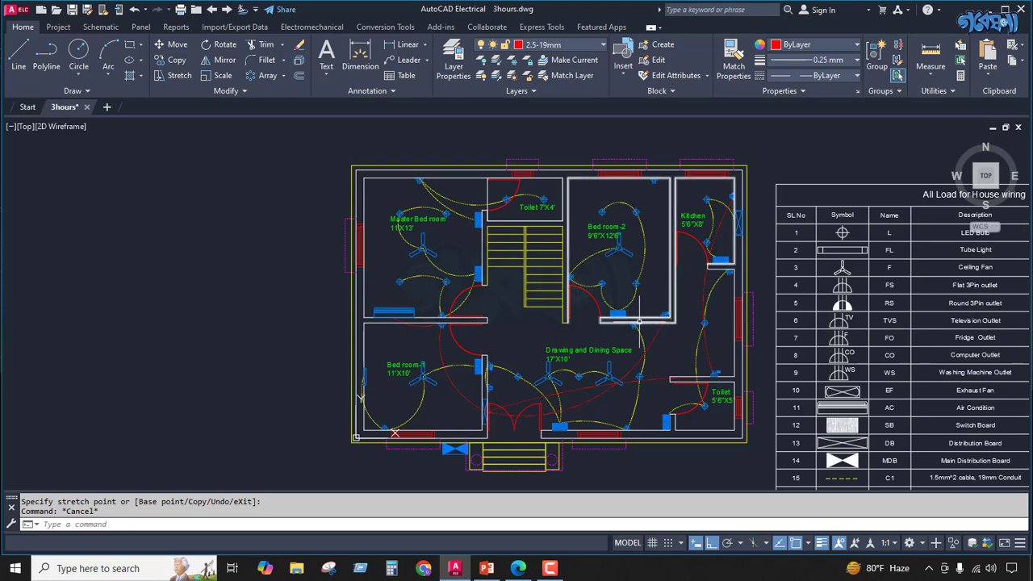
pyautogui.click(107, 51)
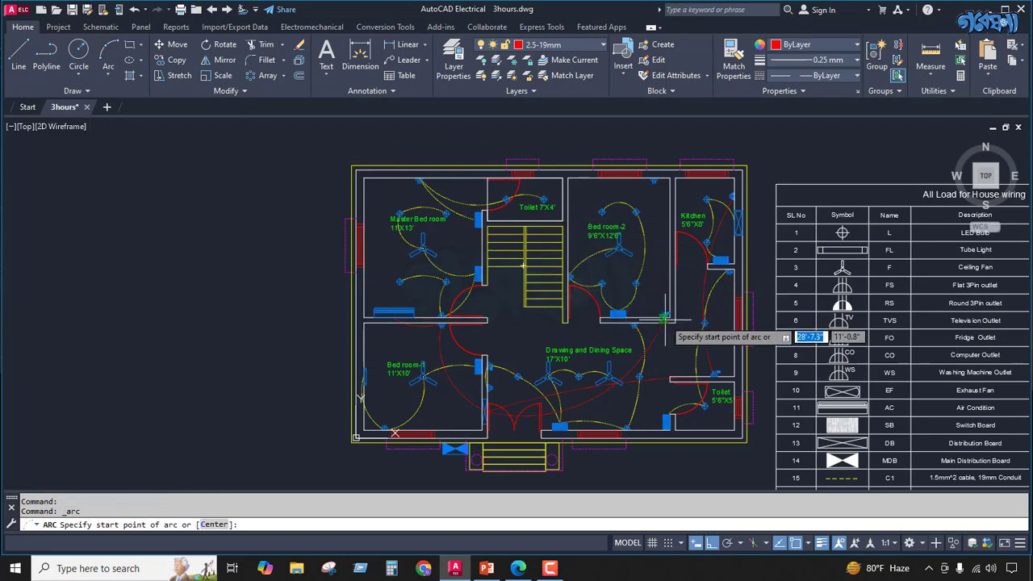
pyautogui.scroll(5, 658, 320)
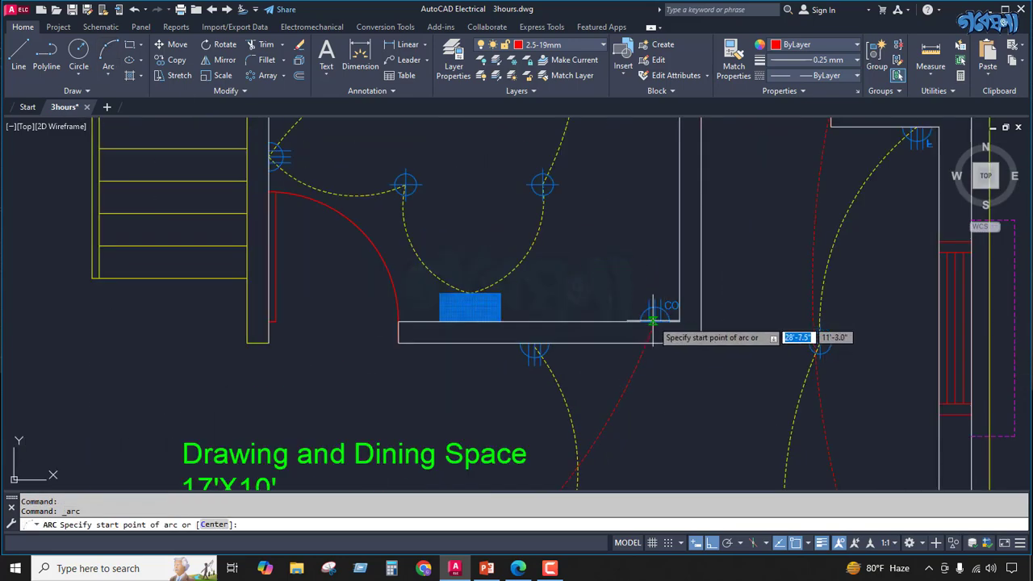
pyautogui.click(652, 320)
pyautogui.scroll(-6, 653, 331)
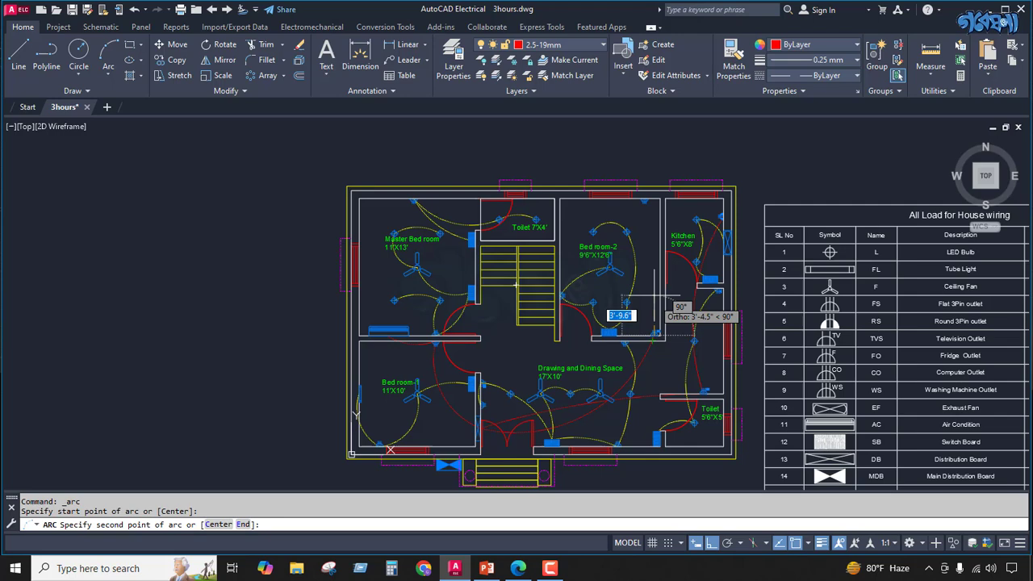
pyautogui.scroll(6, 644, 198)
pyautogui.click(643, 217)
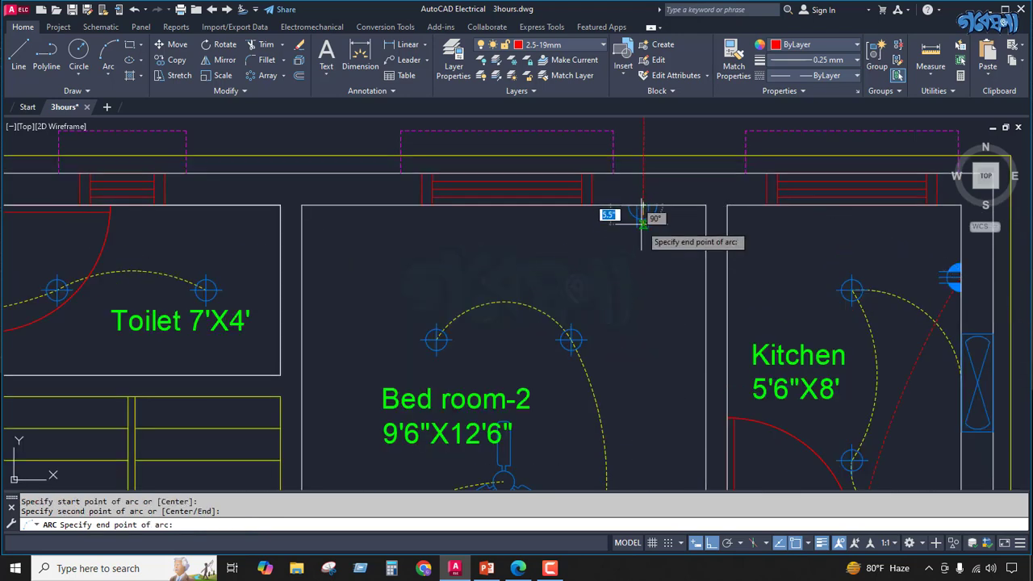
pyautogui.click(561, 206)
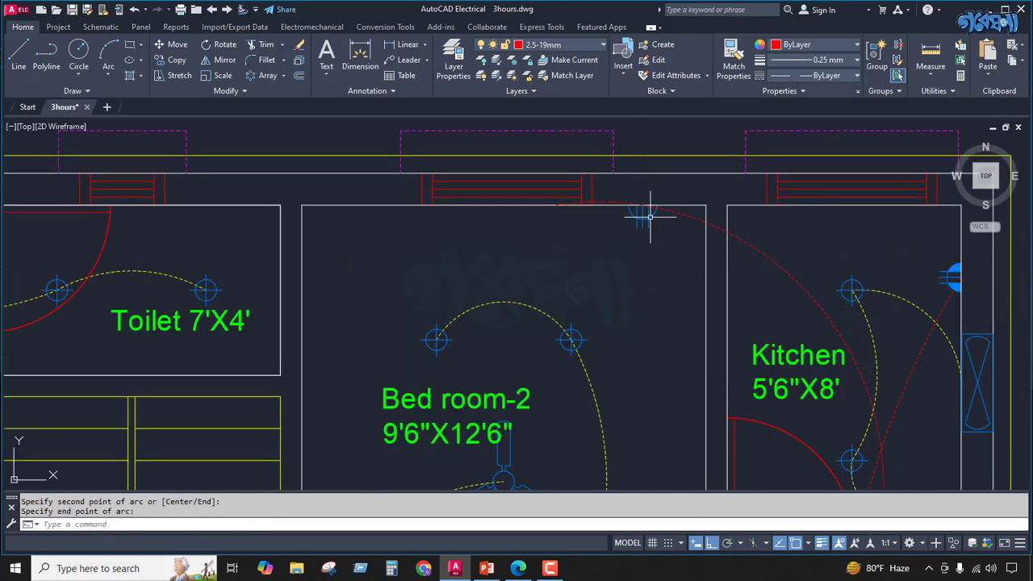
# Stretch the arc's upper end onto Bed room-2's 3-pin outlet and flatten the arc by moving its midpoint inside the room.
pyautogui.click(605, 202)
pyautogui.click(597, 202)
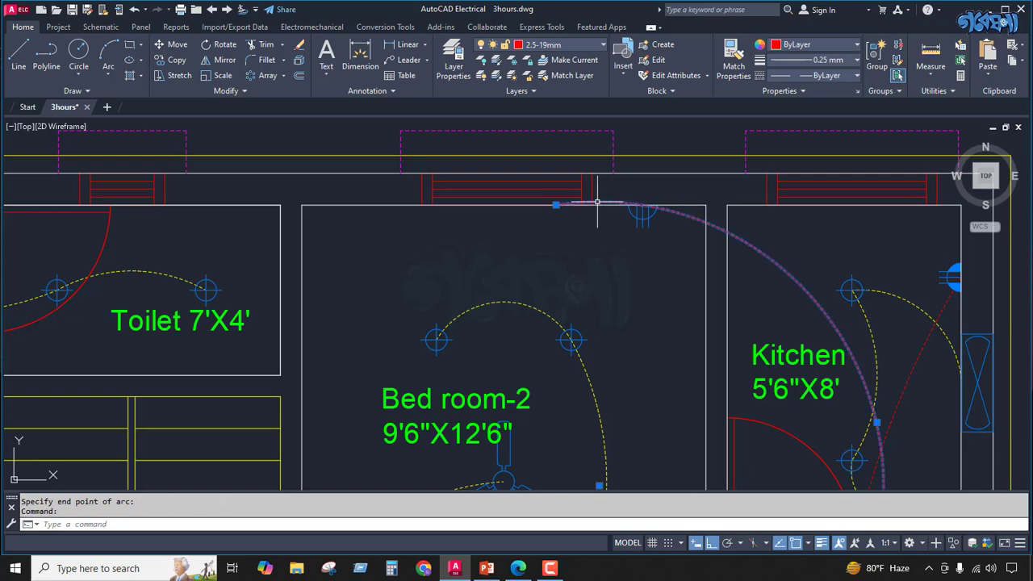
pyautogui.click(556, 205)
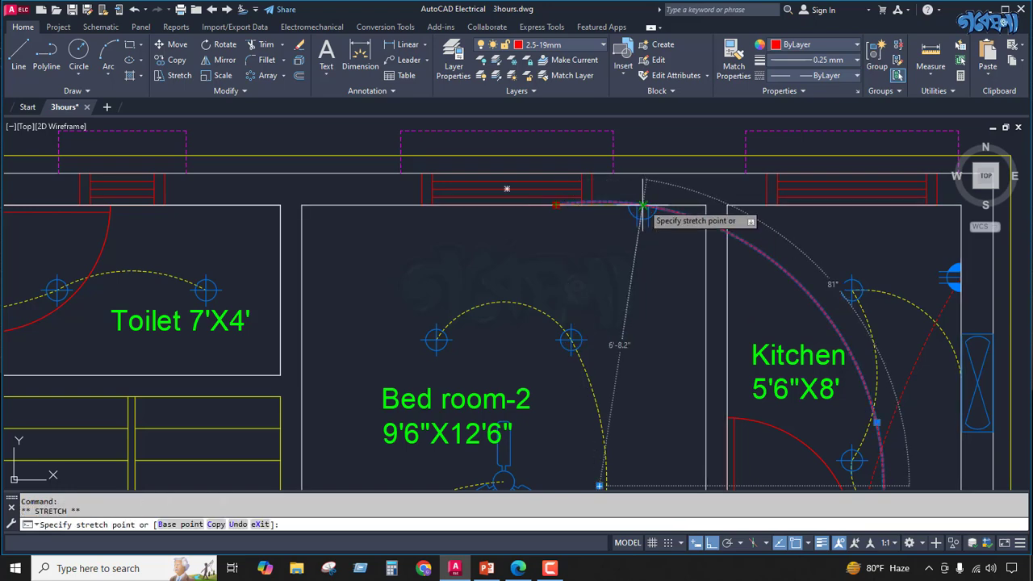
pyautogui.scroll(-4, 619, 213)
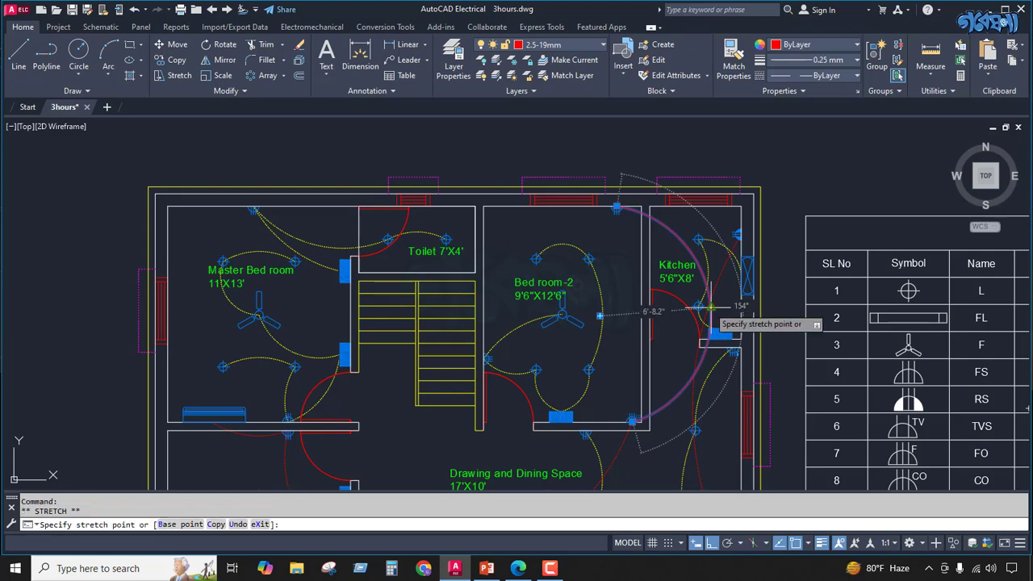
pyautogui.click(633, 297)
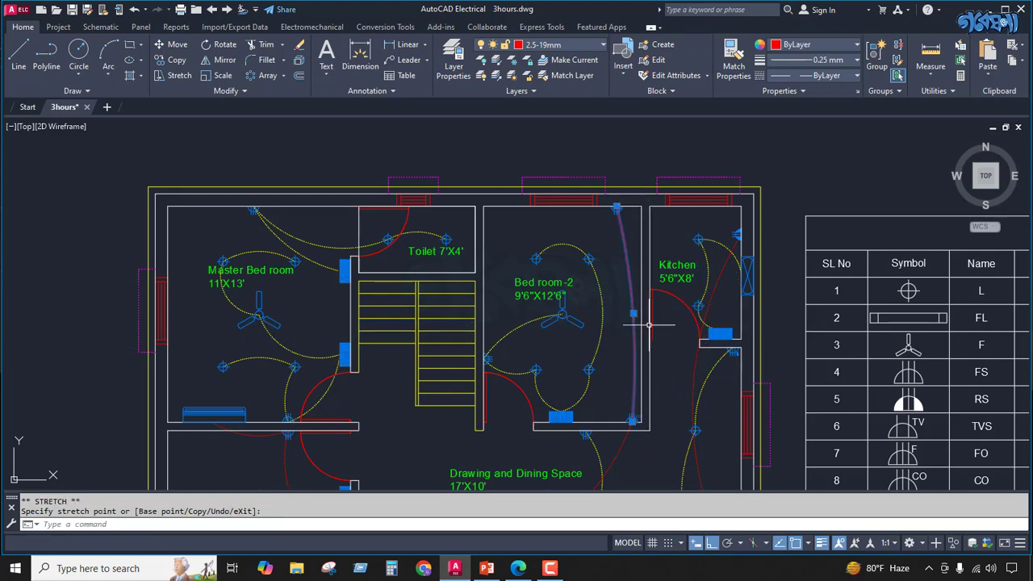
# Draw a three-point arc from the distribution board to the switch board beside the main entrance and stretch its end onto the board's base midpoint.
pyautogui.press('Escape')
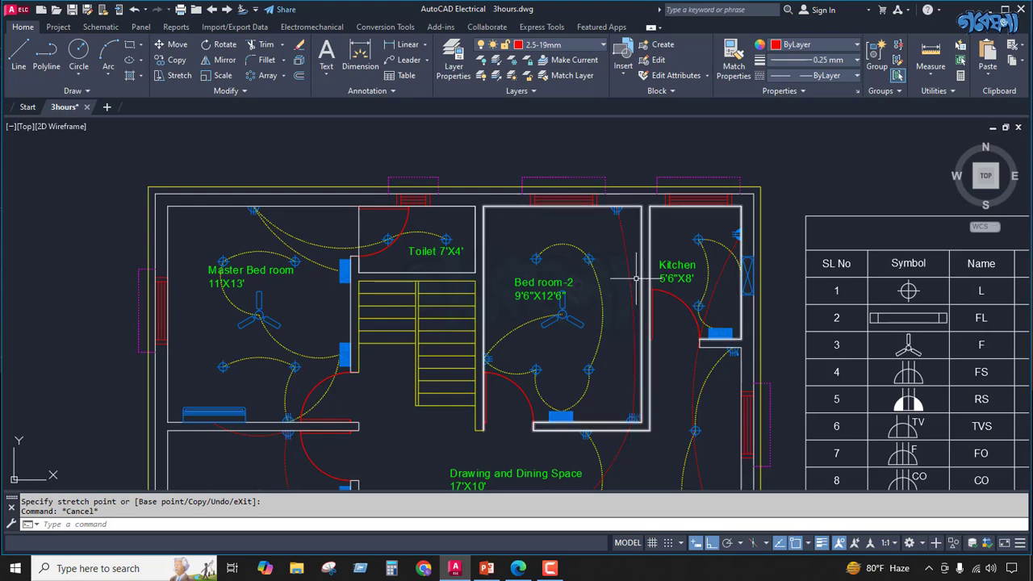
pyautogui.scroll(-2, 637, 278)
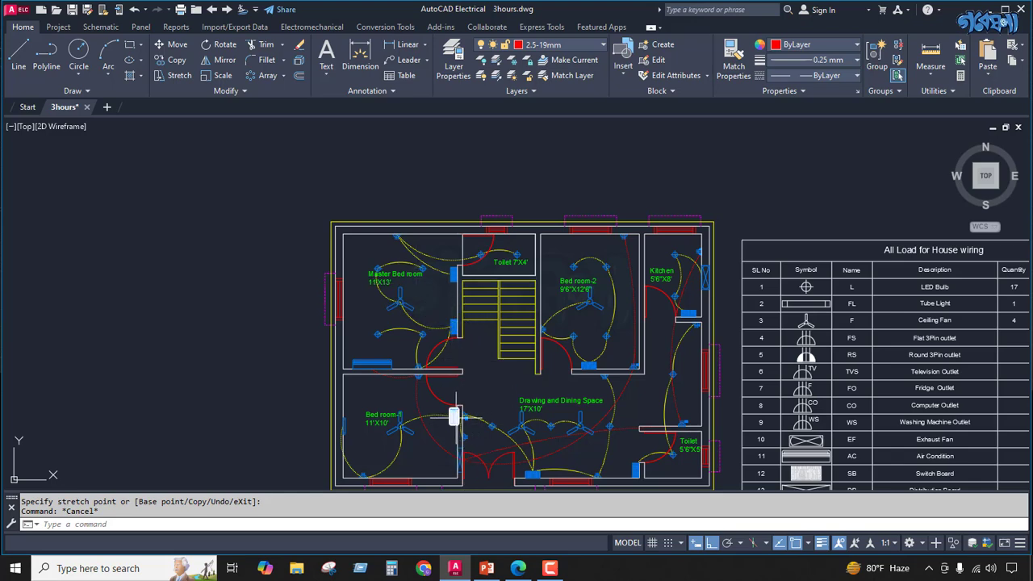
pyautogui.scroll(4, 457, 417)
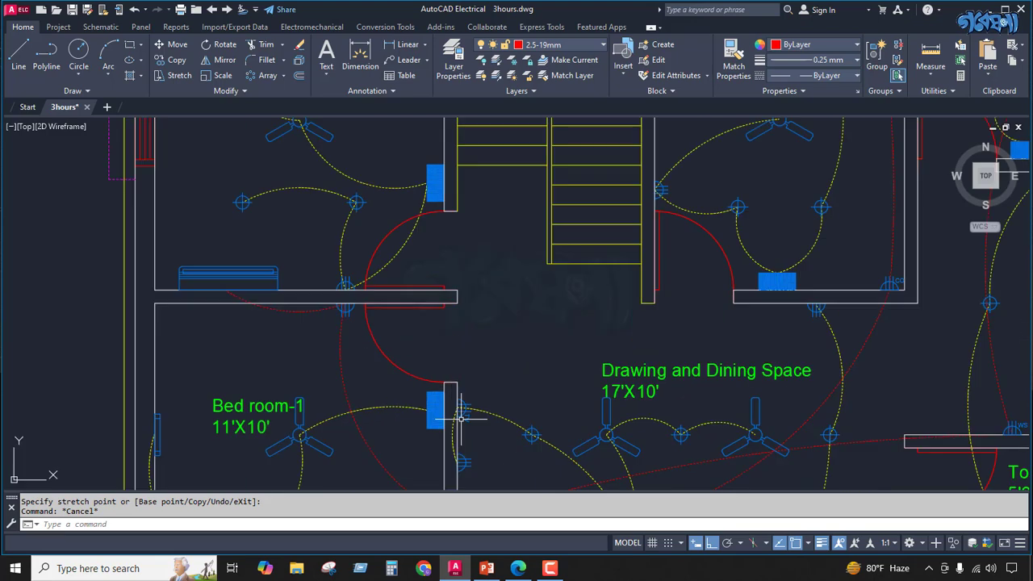
pyautogui.click(108, 50)
pyautogui.scroll(-3, 464, 137)
pyautogui.scroll(-2, 407, 264)
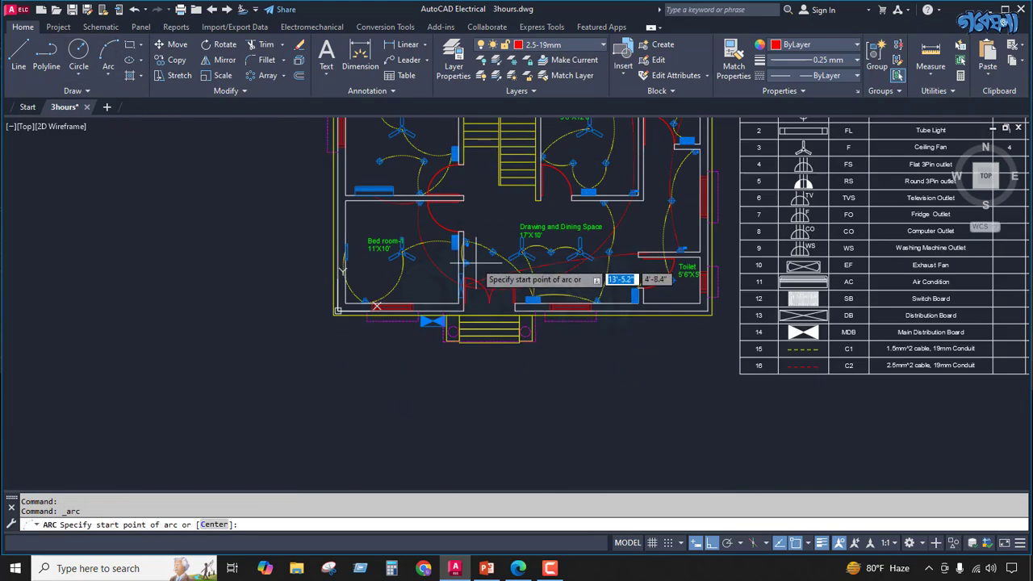
pyautogui.scroll(4, 462, 286)
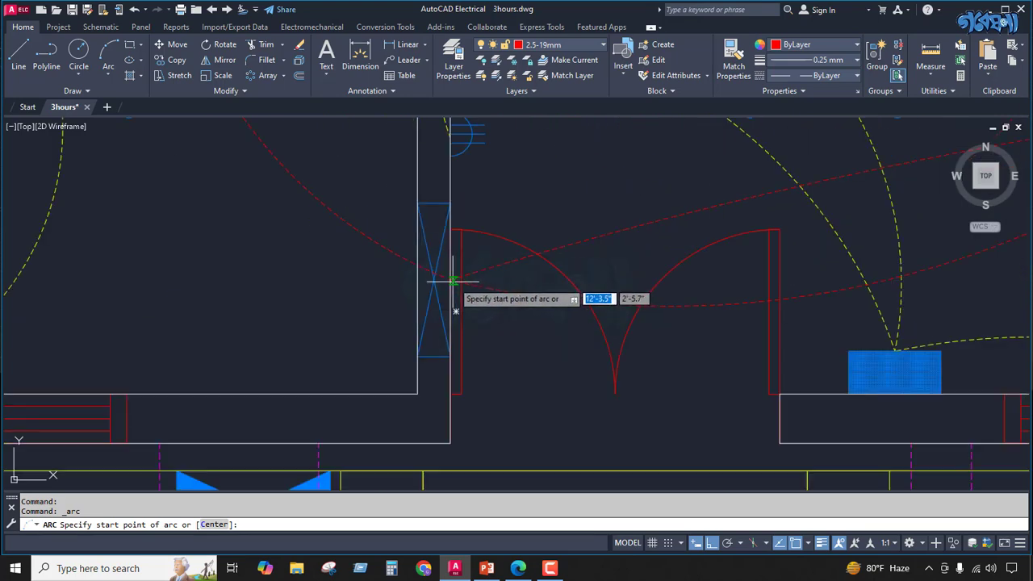
pyautogui.click(433, 280)
pyautogui.scroll(-5, 478, 305)
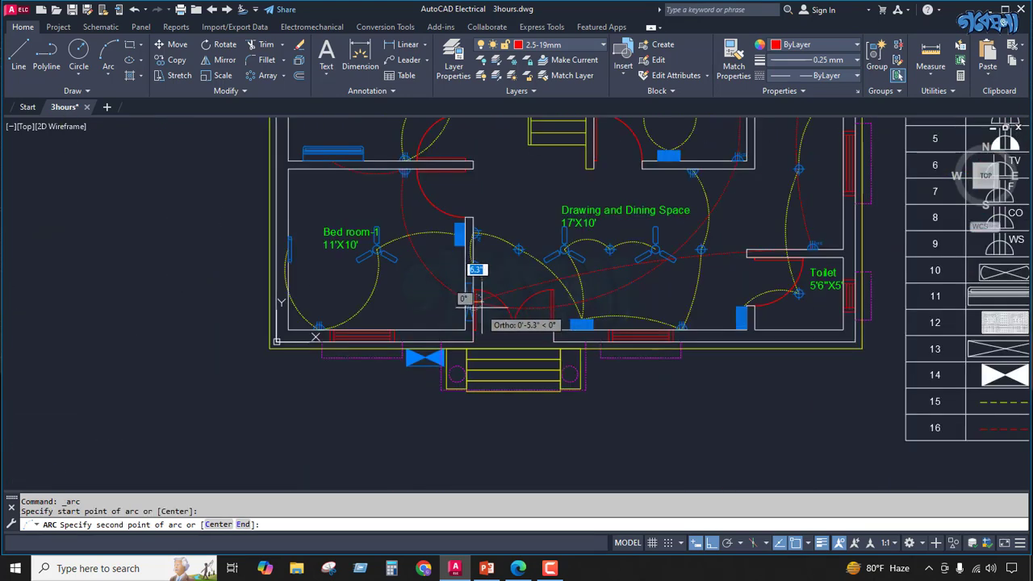
pyautogui.scroll(5, 585, 324)
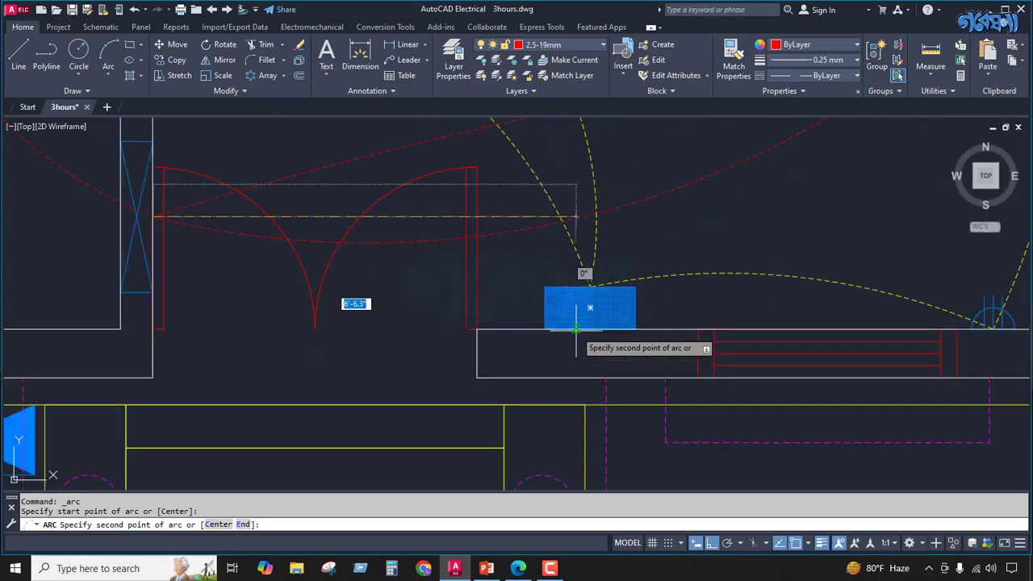
pyautogui.click(591, 328)
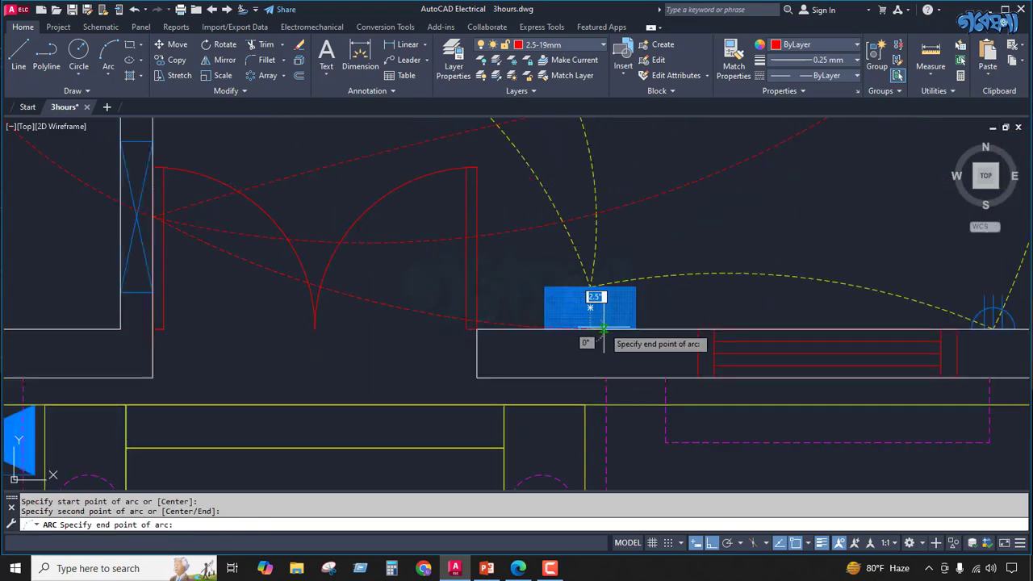
pyautogui.click(594, 330)
pyautogui.click(594, 329)
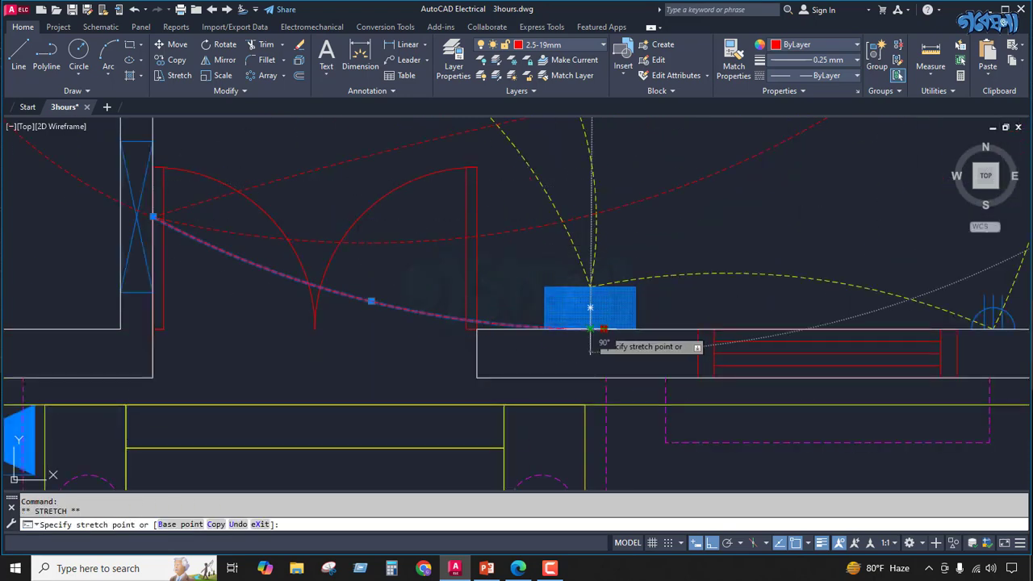
pyautogui.press('Escape')
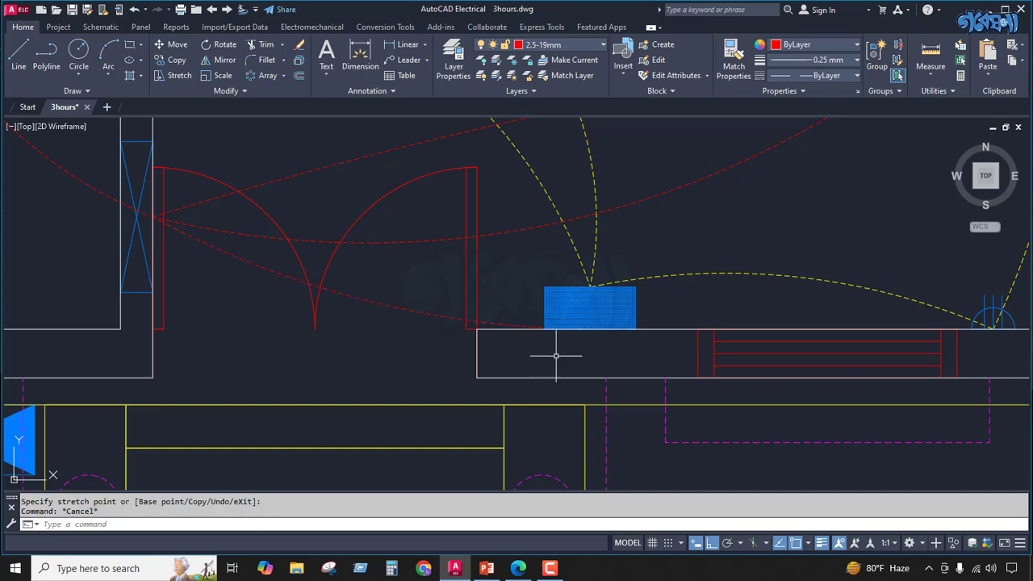
# Draw a three-point arc from the entrance switch board's base through the switch board beside the lower Toilet, ending just beyond it.
pyautogui.press('Return')
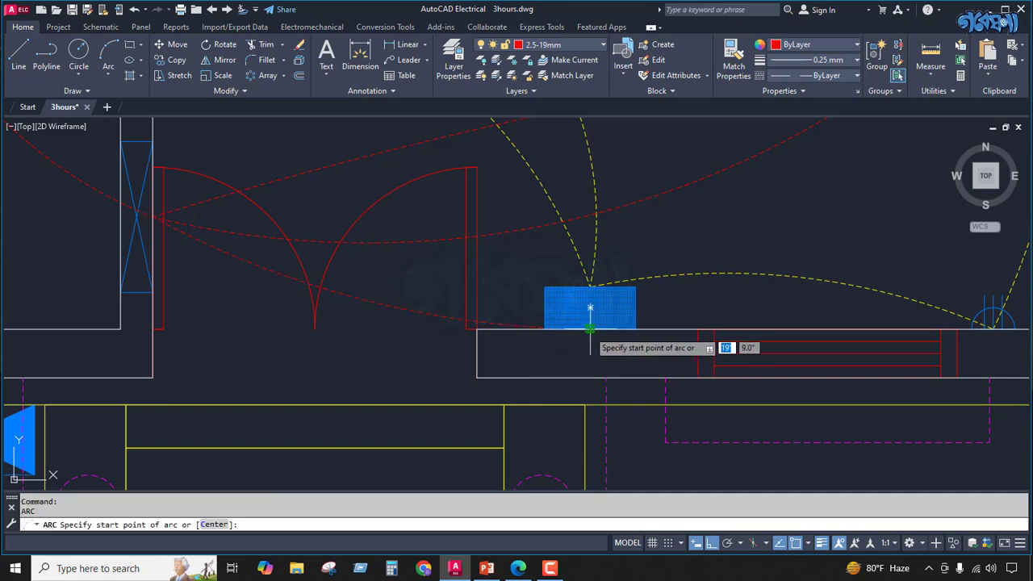
pyautogui.click(590, 330)
pyautogui.scroll(-4, 590, 331)
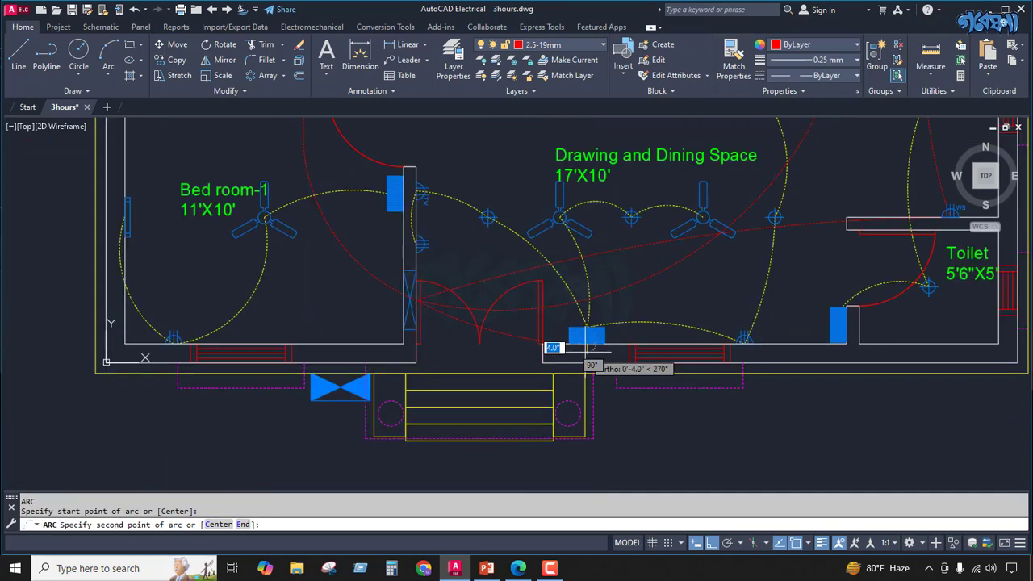
pyautogui.click(840, 324)
pyautogui.click(859, 323)
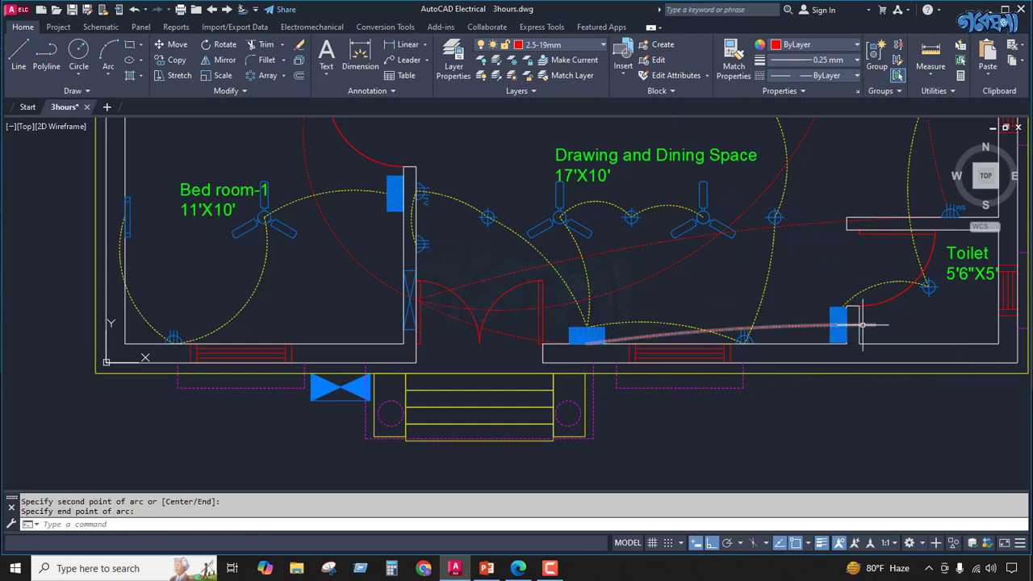
# Stretch the arc's far end onto the wall side of the Toilet switch board and bow the arc upward by raising its midpoint.
pyautogui.click(862, 324)
pyautogui.click(876, 324)
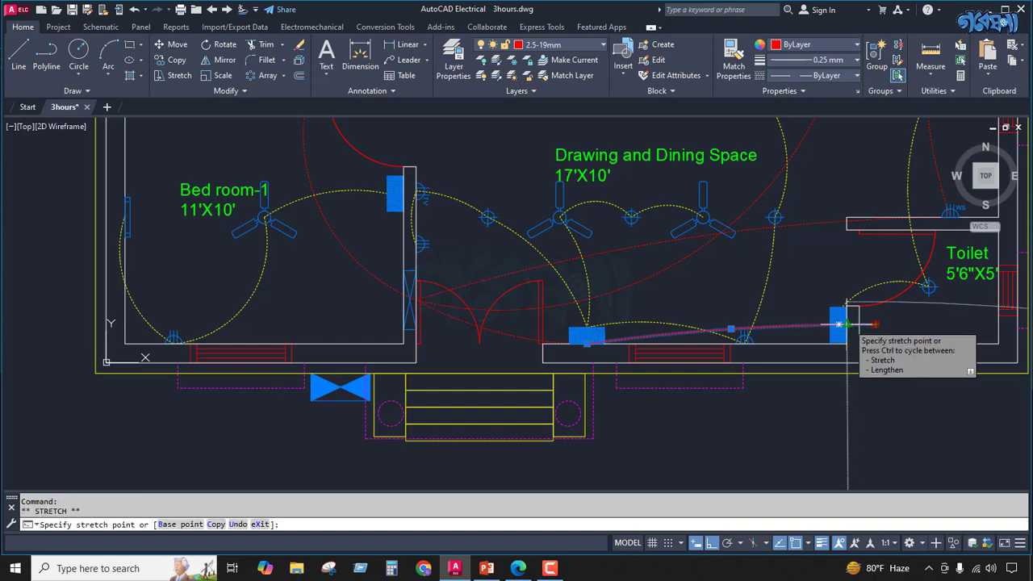
pyautogui.click(839, 324)
pyautogui.click(840, 324)
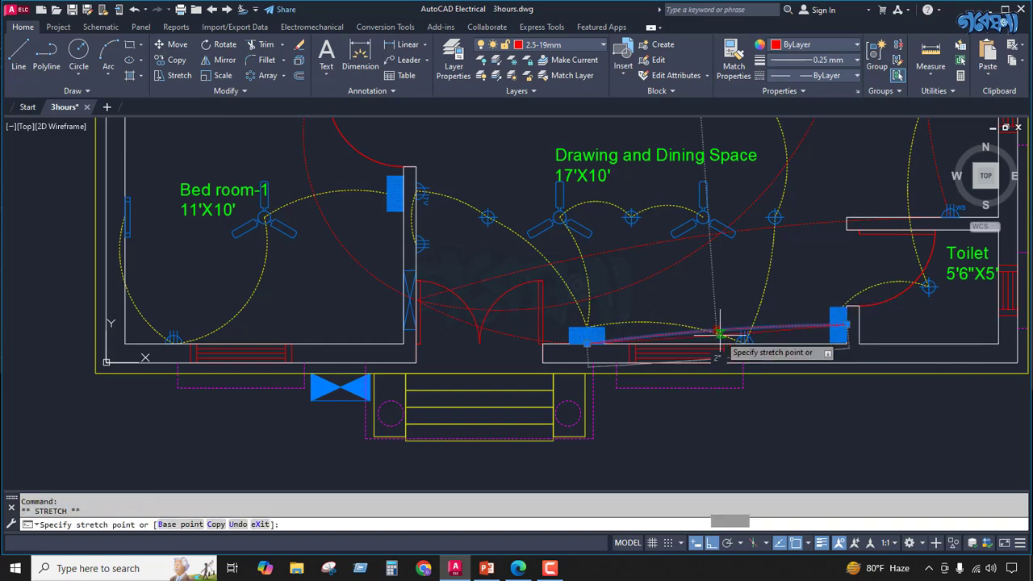
pyautogui.scroll(5, 726, 319)
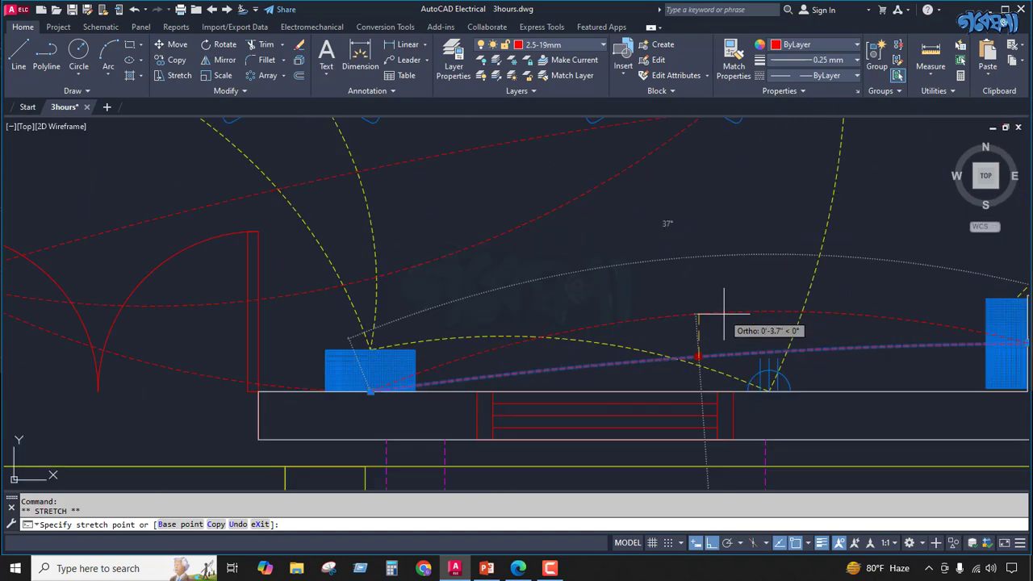
pyautogui.click(710, 309)
pyautogui.scroll(-7, 705, 309)
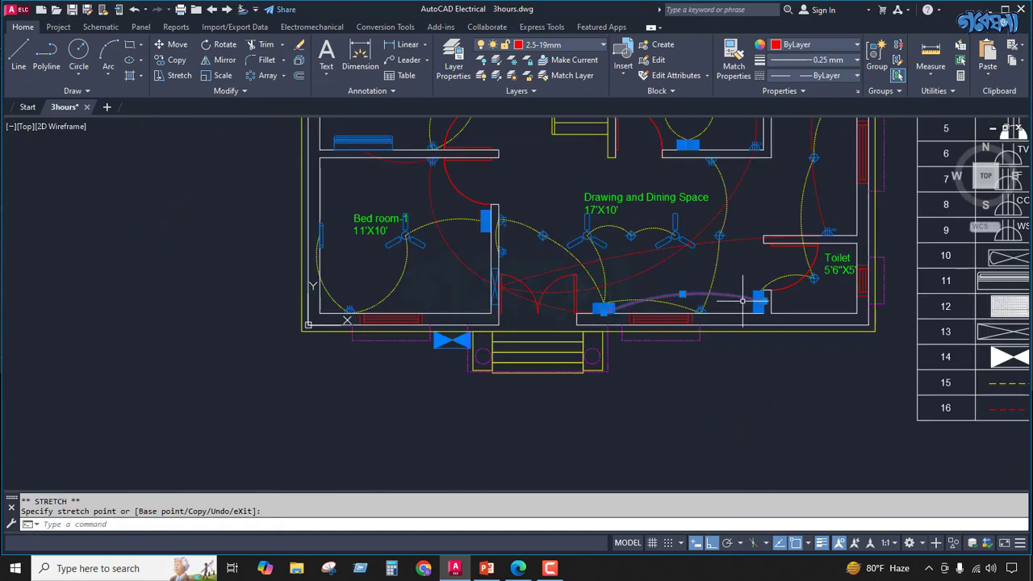
pyautogui.press('Escape')
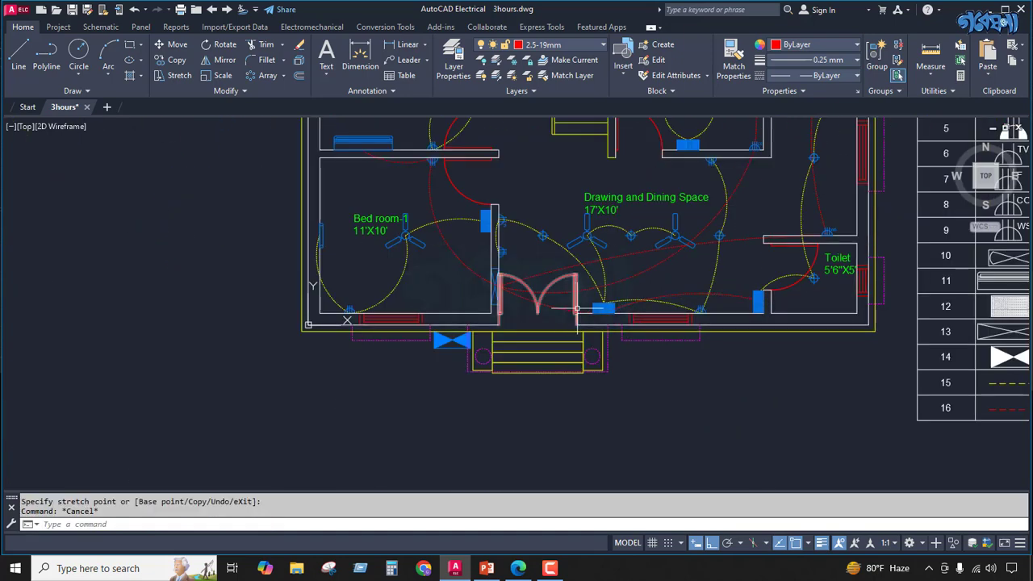
# Copy the whole floor plan with its symbols and wiring into the empty area left of the original, aligned horizontally with it.
pyautogui.scroll(-4, 568, 339)
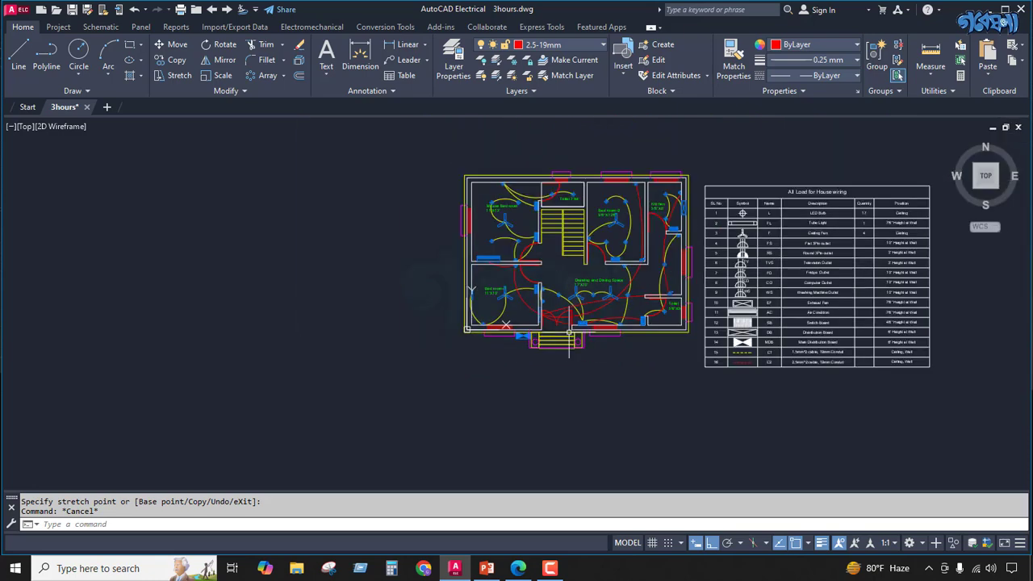
pyautogui.scroll(3, 607, 333)
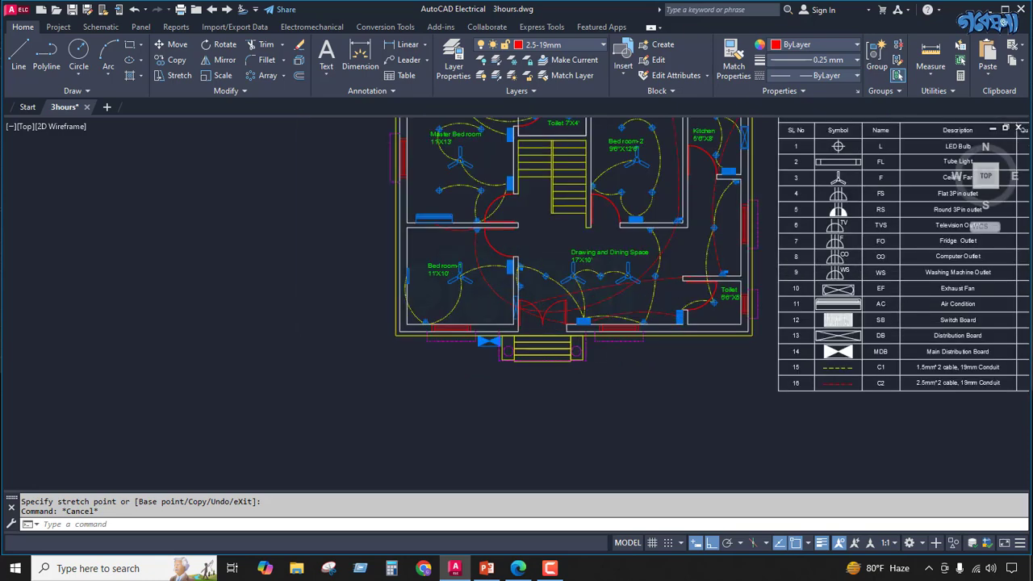
pyautogui.scroll(-4, 513, 347)
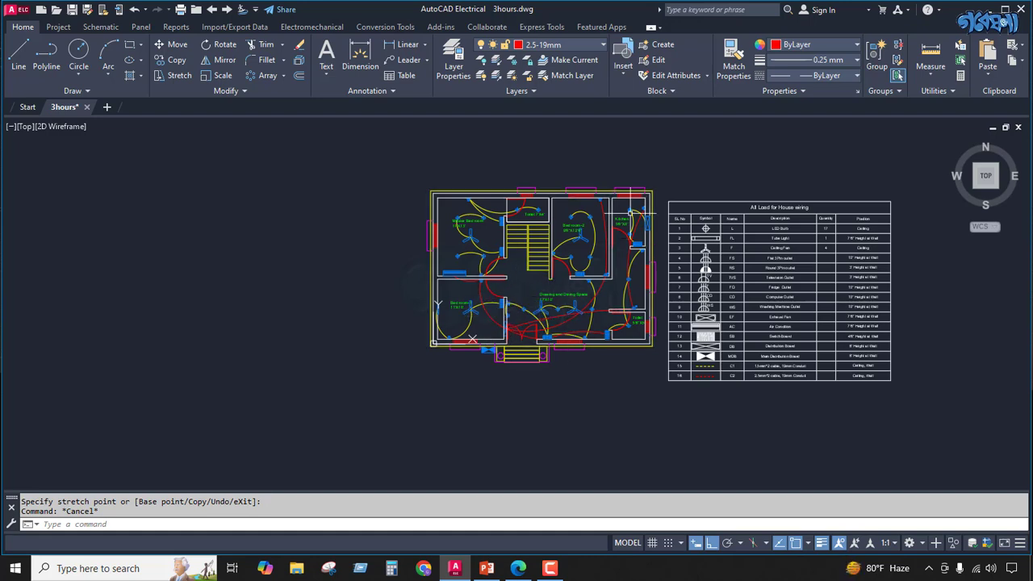
pyautogui.scroll(2, 678, 190)
pyautogui.scroll(-2, 599, 187)
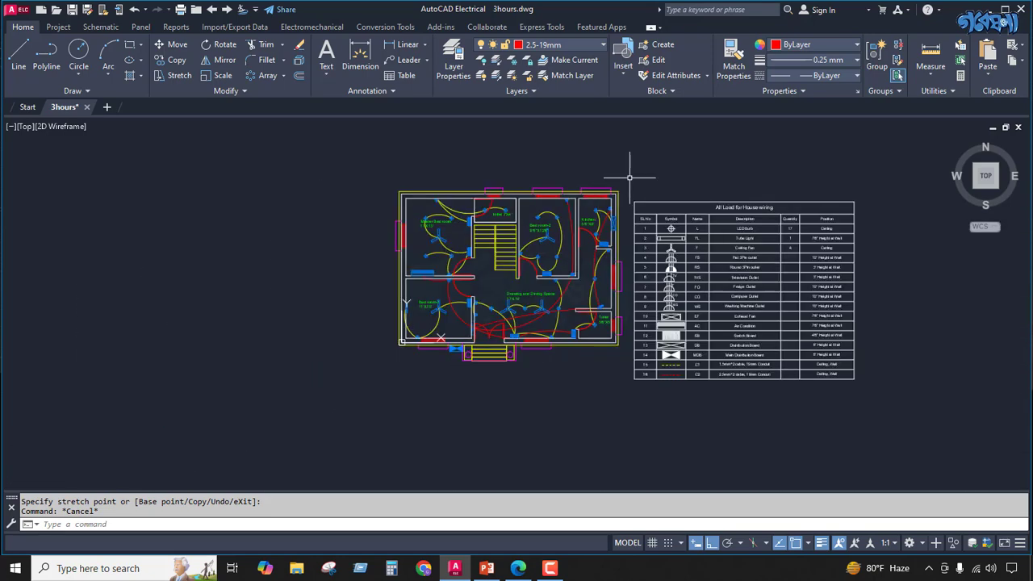
pyautogui.click(629, 178)
pyautogui.click(377, 373)
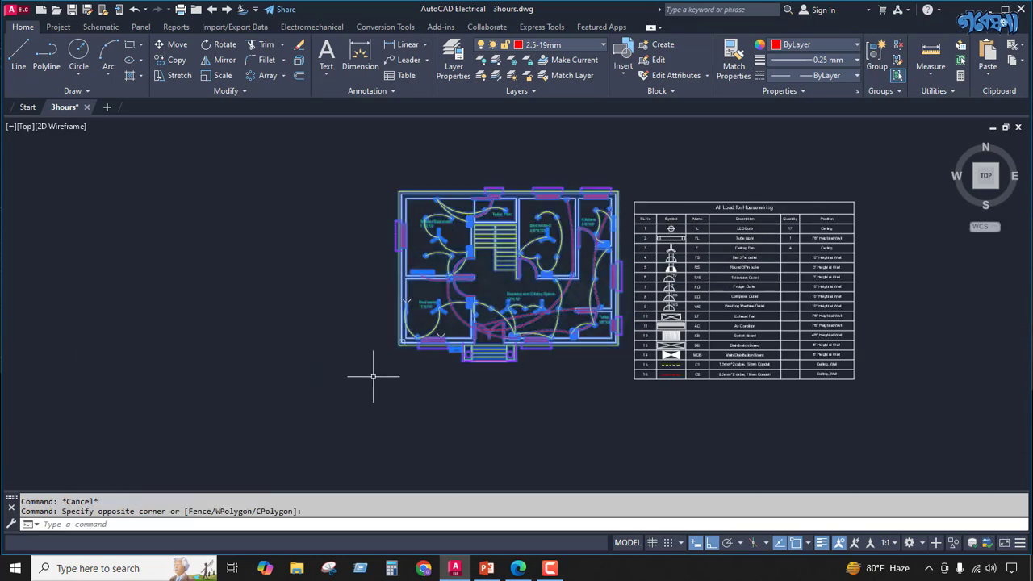
pyautogui.write('c')
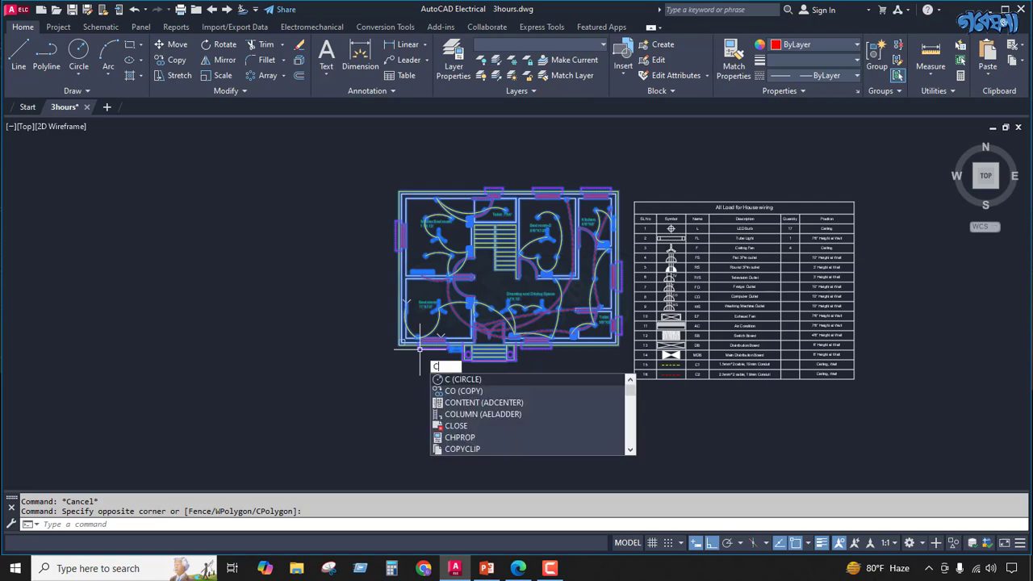
pyautogui.write('p')
pyautogui.press('Return')
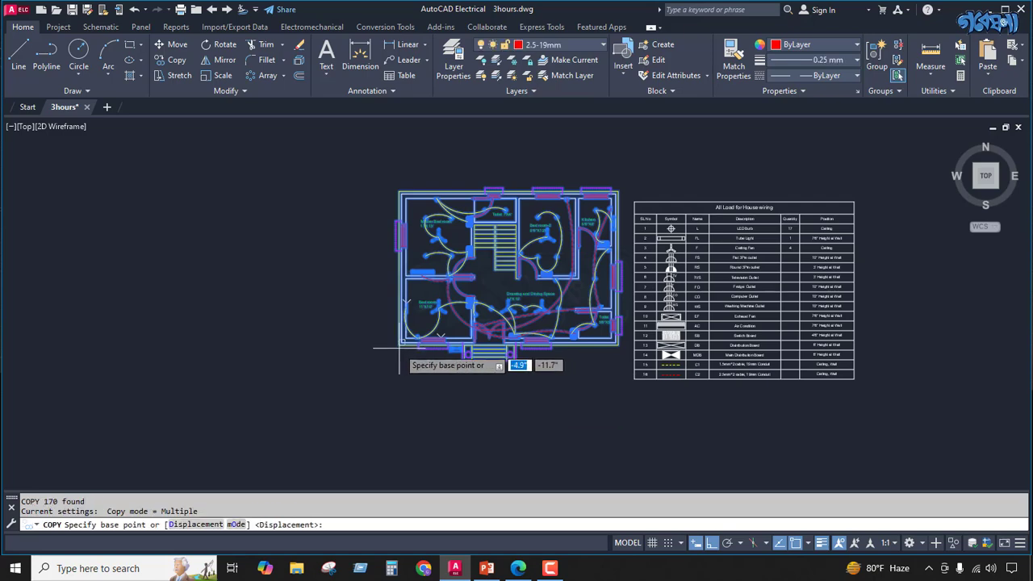
pyautogui.click(398, 345)
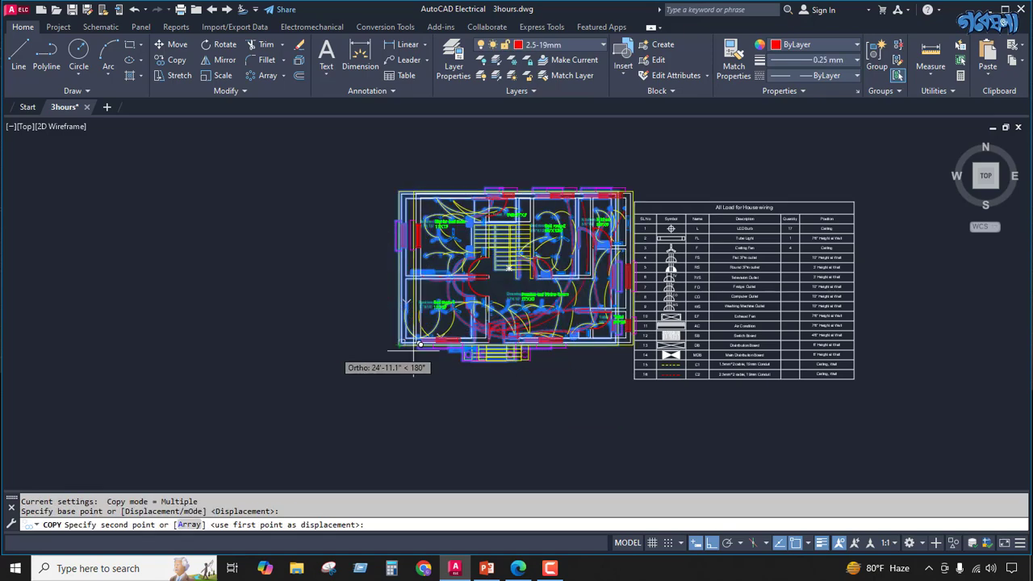
pyautogui.scroll(-2, 480, 345)
pyautogui.click(223, 347)
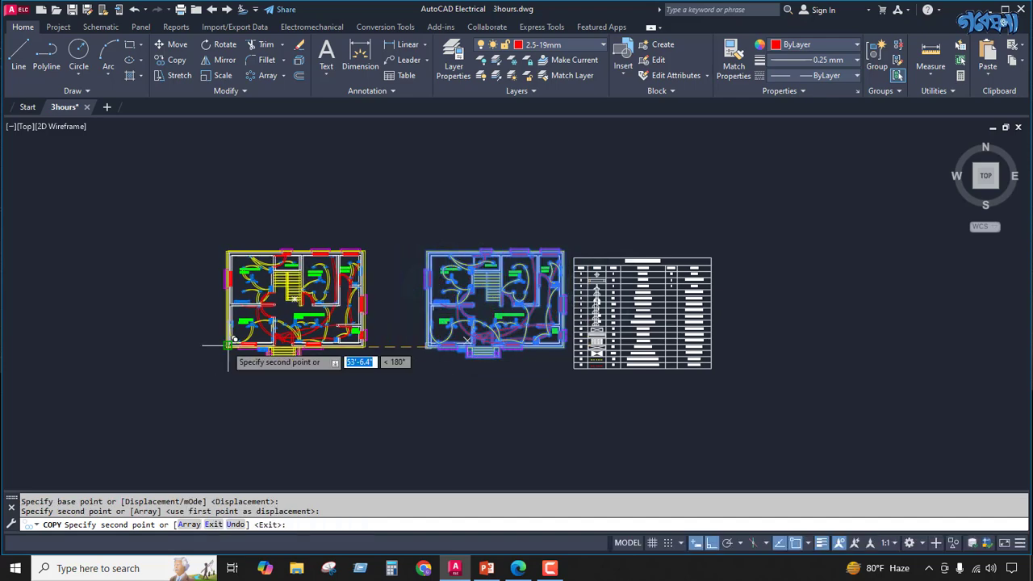
pyautogui.press('Escape')
# Select all arcs similar to the 2.5 mm² wiring arc through Bed room-1 and erase them.
pyautogui.scroll(5, 469, 341)
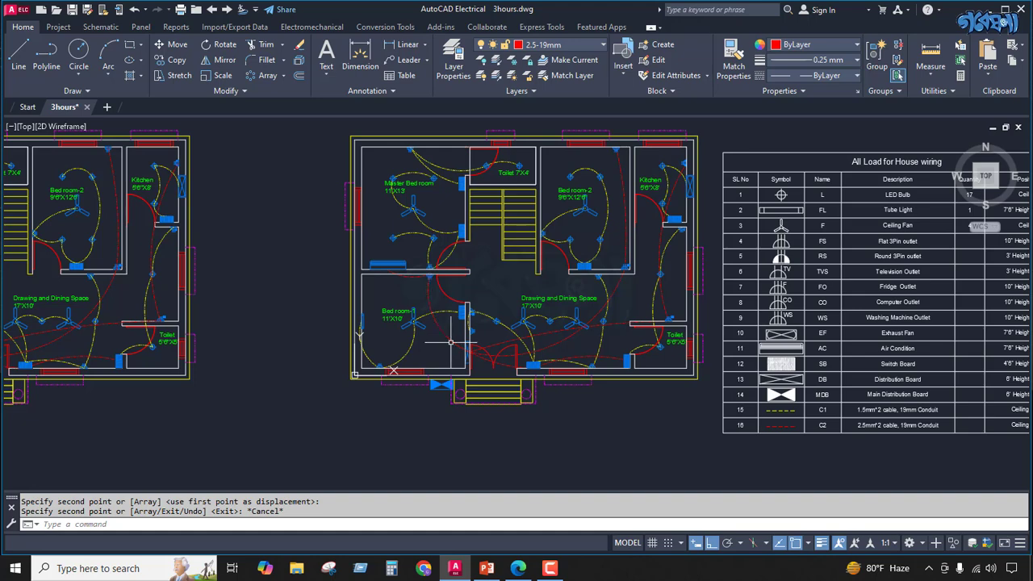
pyautogui.click(450, 342)
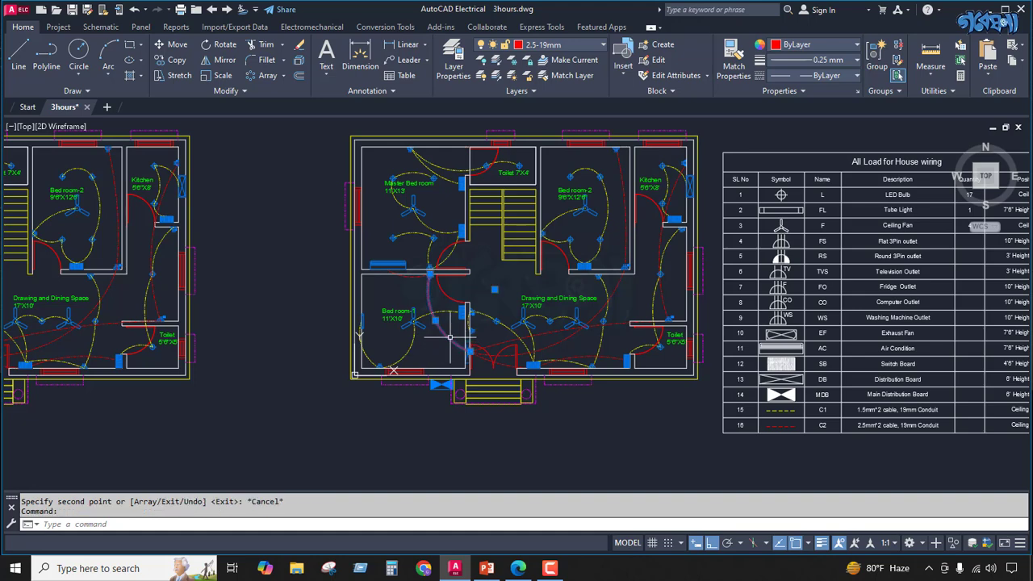
pyautogui.rightClick(307, 323)
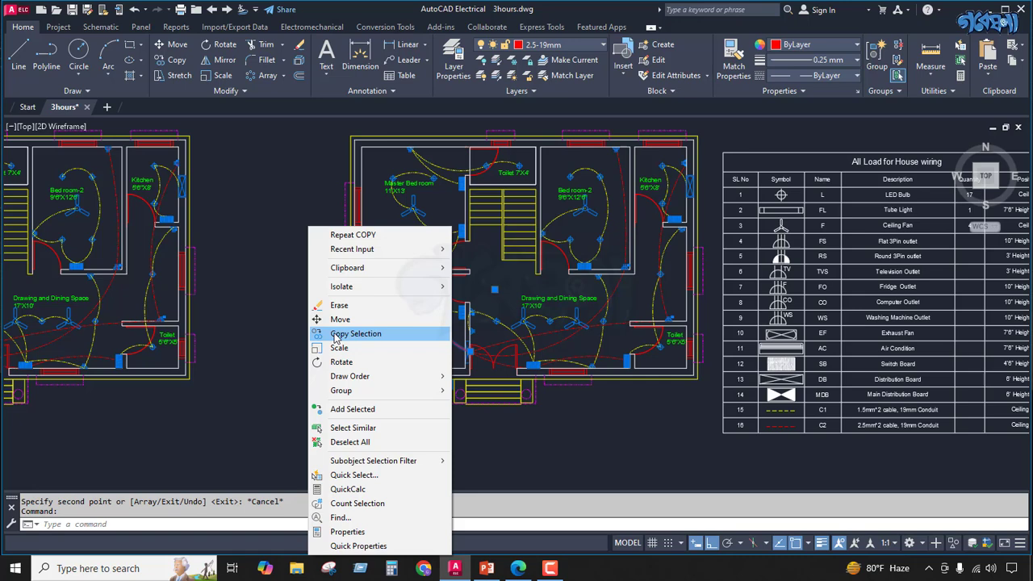
pyautogui.click(359, 429)
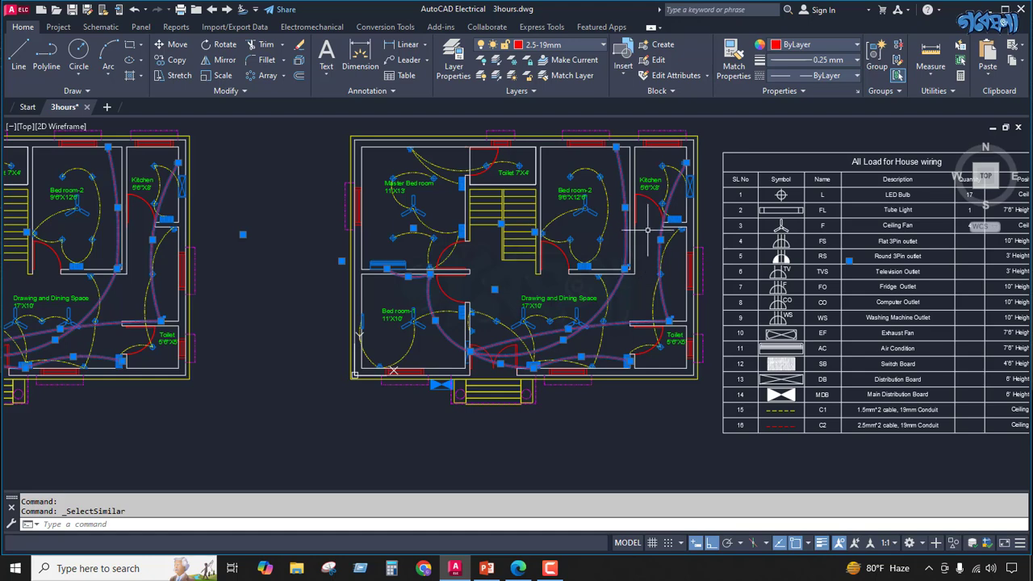
pyautogui.press('Delete')
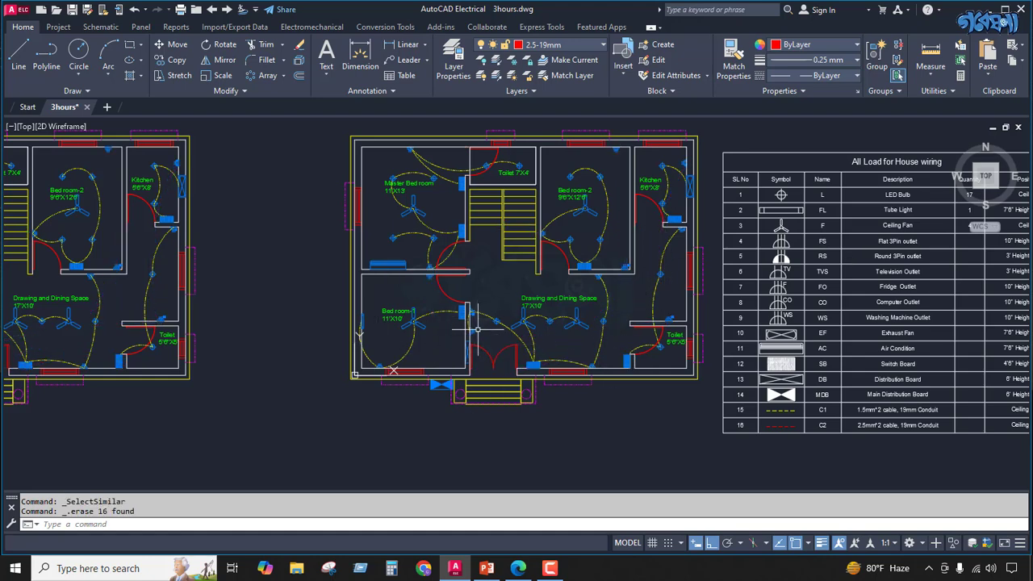
# Select all arcs similar to the 1.5 mm² wiring arc from the fan in Bed room-1 and erase them.
pyautogui.scroll(-1, 510, 324)
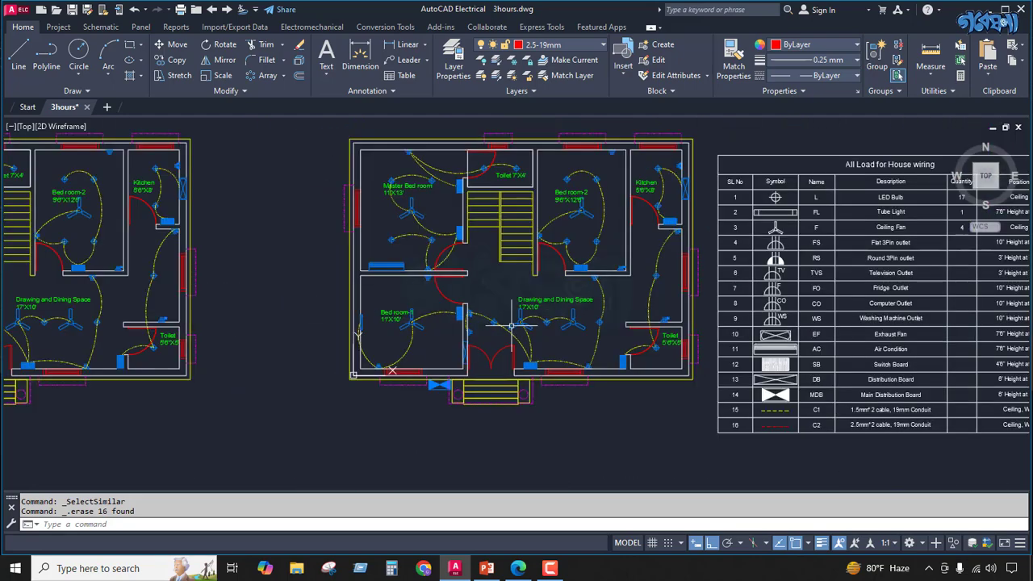
pyautogui.scroll(-4, 670, 278)
pyautogui.scroll(6, 376, 295)
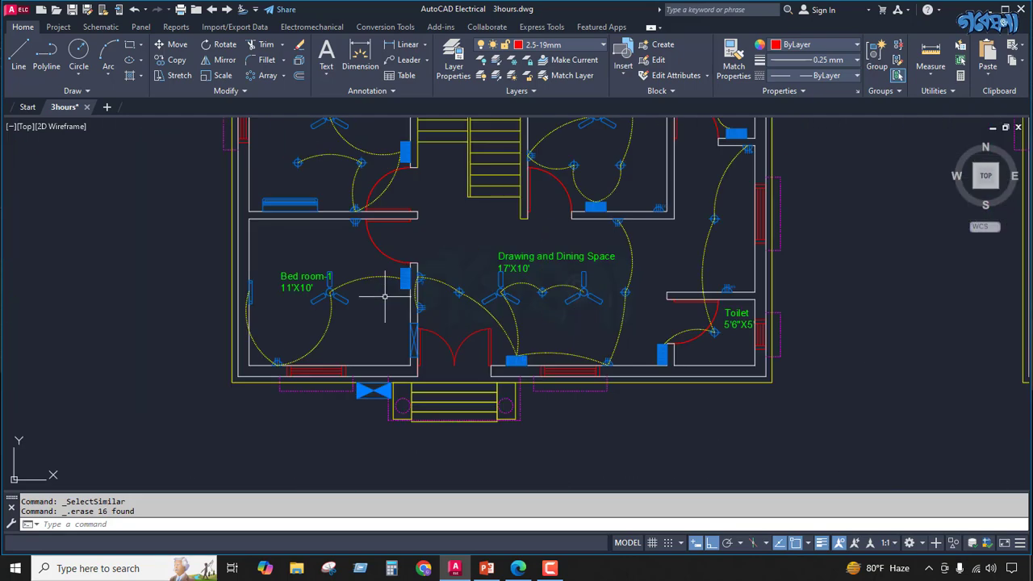
pyautogui.click(364, 278)
pyautogui.rightClick(364, 277)
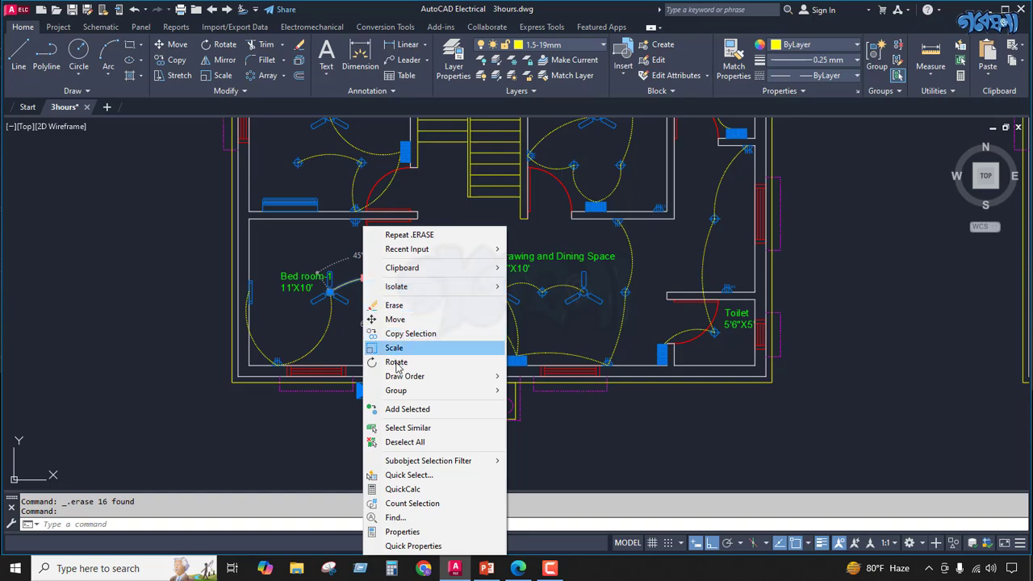
pyautogui.click(395, 429)
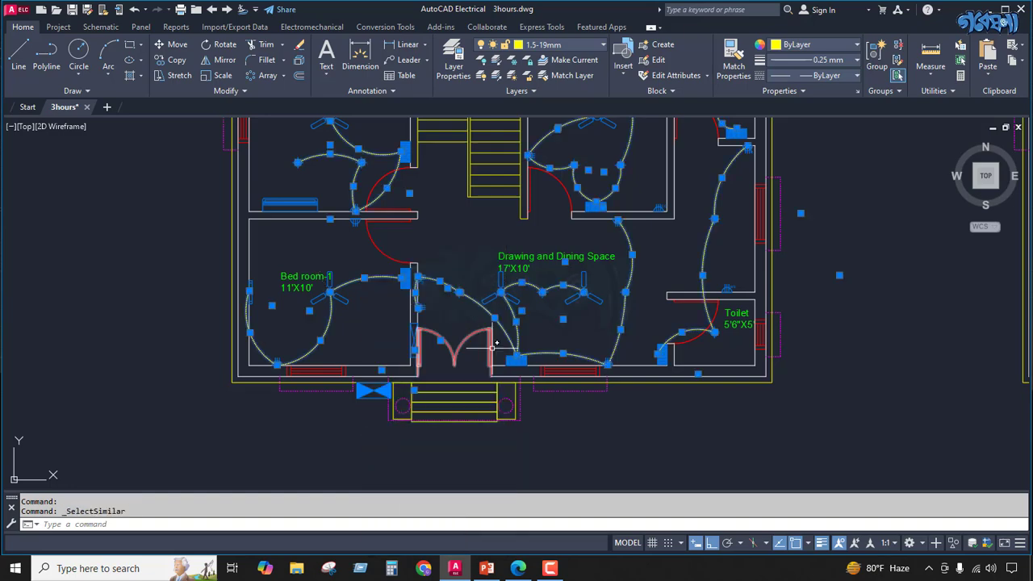
pyautogui.press('Delete')
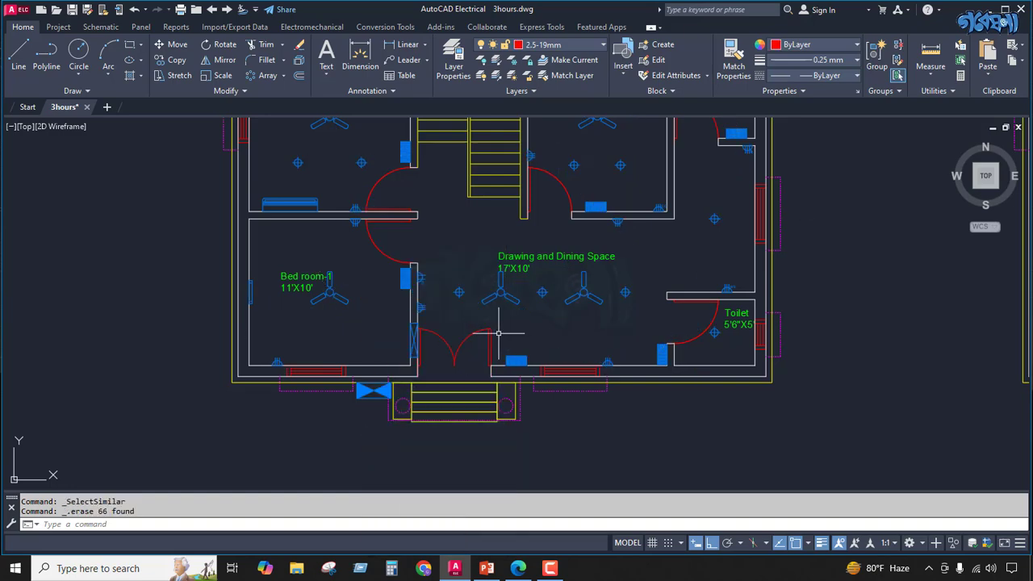
# Undo the erasures of the 1.5 mm² and the 2.5 mm² wiring arcs.
pyautogui.hotkey('ctrl', 'z')
pyautogui.scroll(-5, 489, 329)
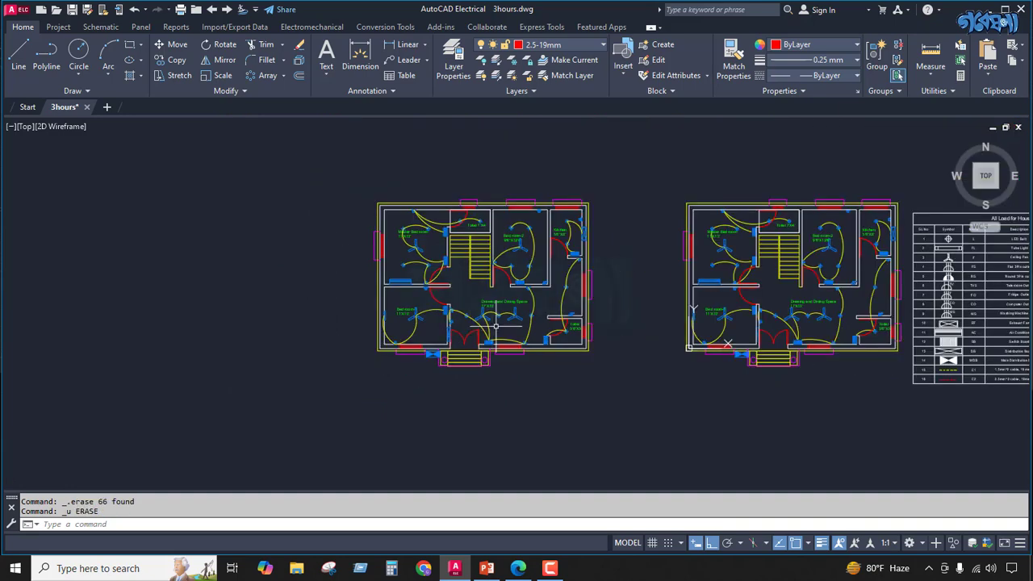
pyautogui.scroll(4, 428, 297)
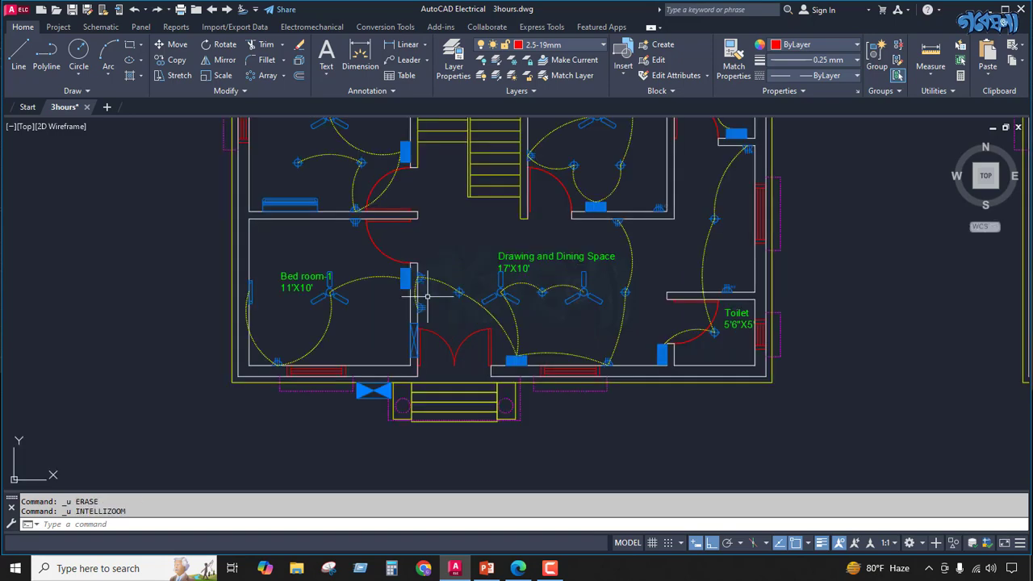
pyautogui.hotkey('ctrl', 'z')
pyautogui.hotkey('ctrl', 'z')
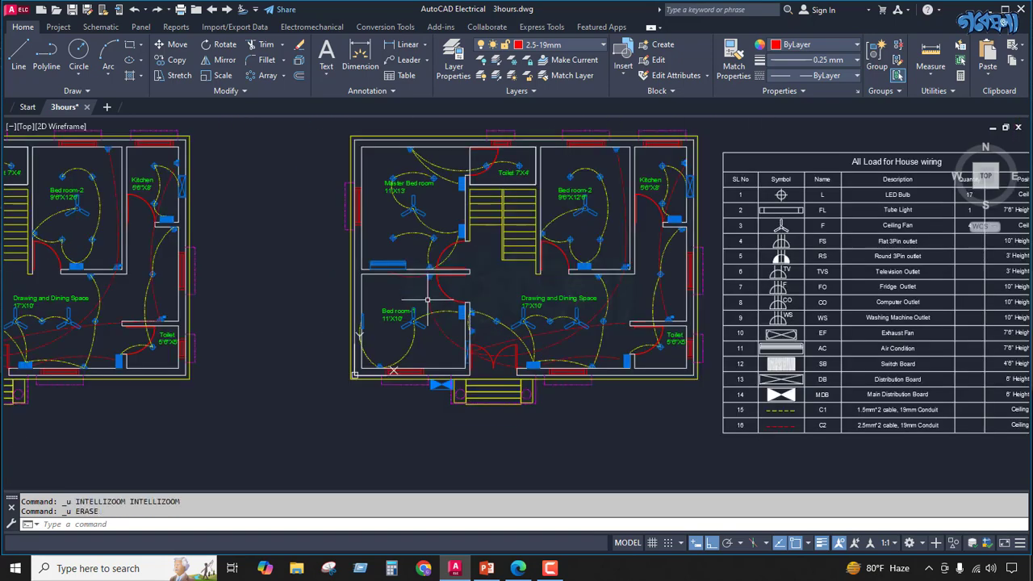
# Select three 2.5 mm² arcs leaving the distribution board in the original plan, plus all arcs similar to them.
pyautogui.scroll(-3, 549, 308)
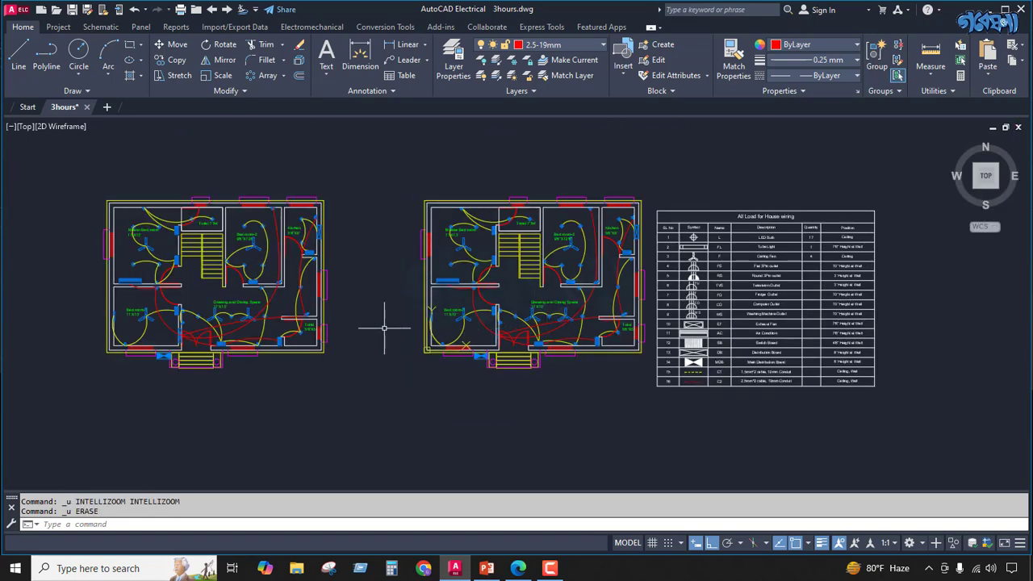
pyautogui.scroll(6, 489, 334)
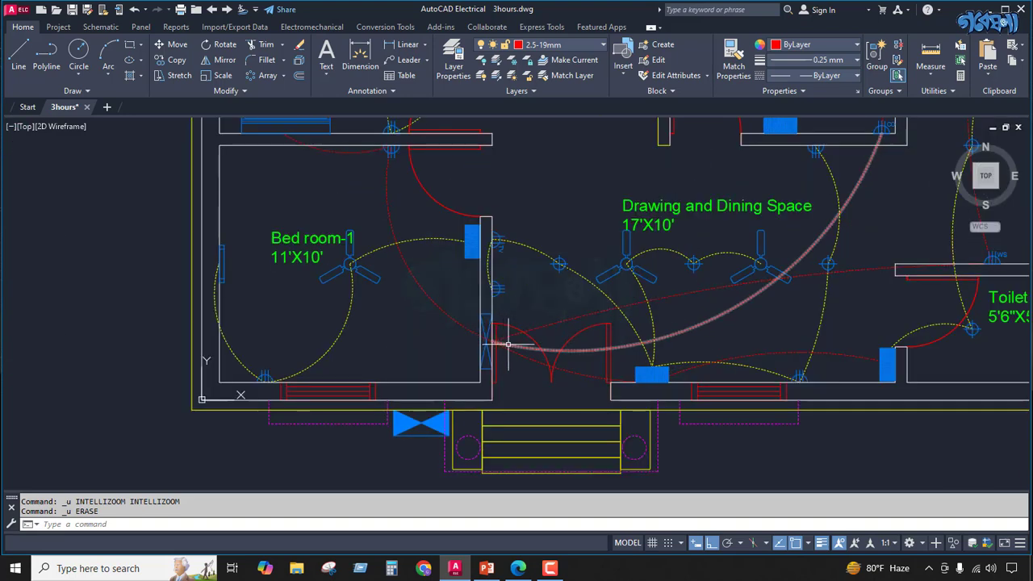
pyautogui.click(515, 346)
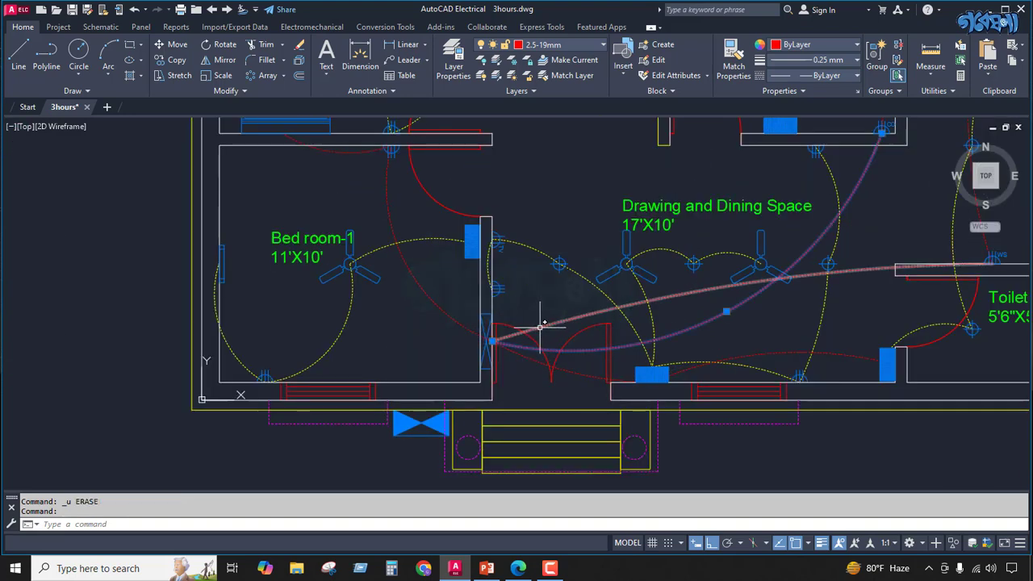
pyautogui.click(541, 327)
pyautogui.click(521, 358)
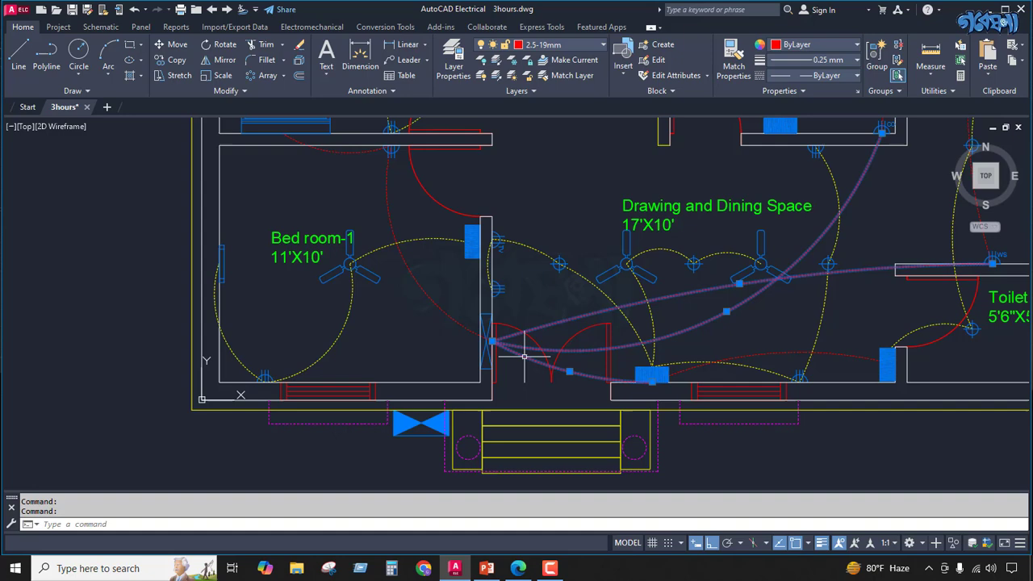
pyautogui.rightClick(429, 330)
pyautogui.click(476, 201)
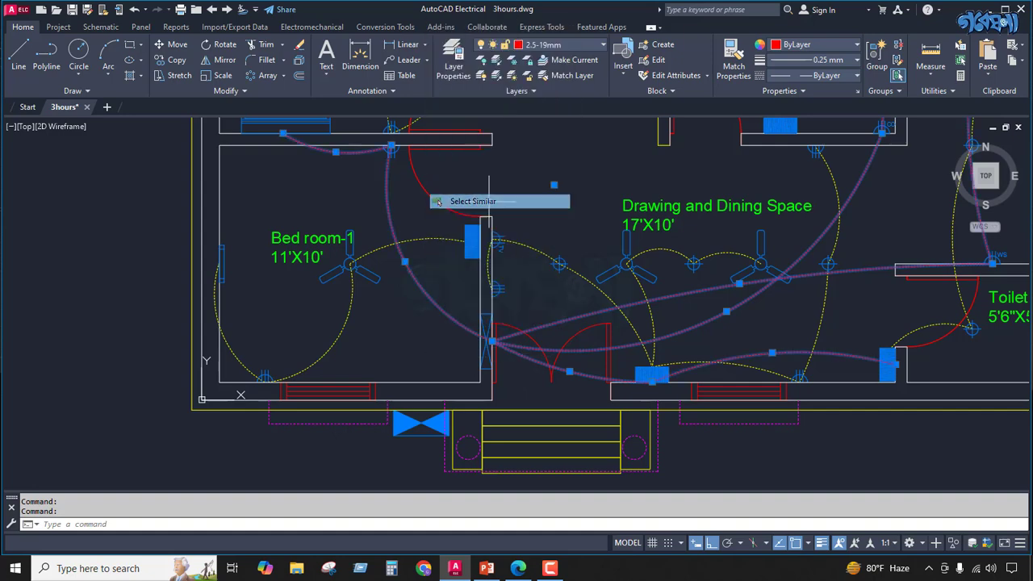
# Remove the copied plan's 2.5 mm² arcs around Bed room-1, the entrance and the dining space from the selection, and erase the remaining selected arcs.
pyautogui.scroll(-4, 647, 282)
pyautogui.scroll(-2, 204, 284)
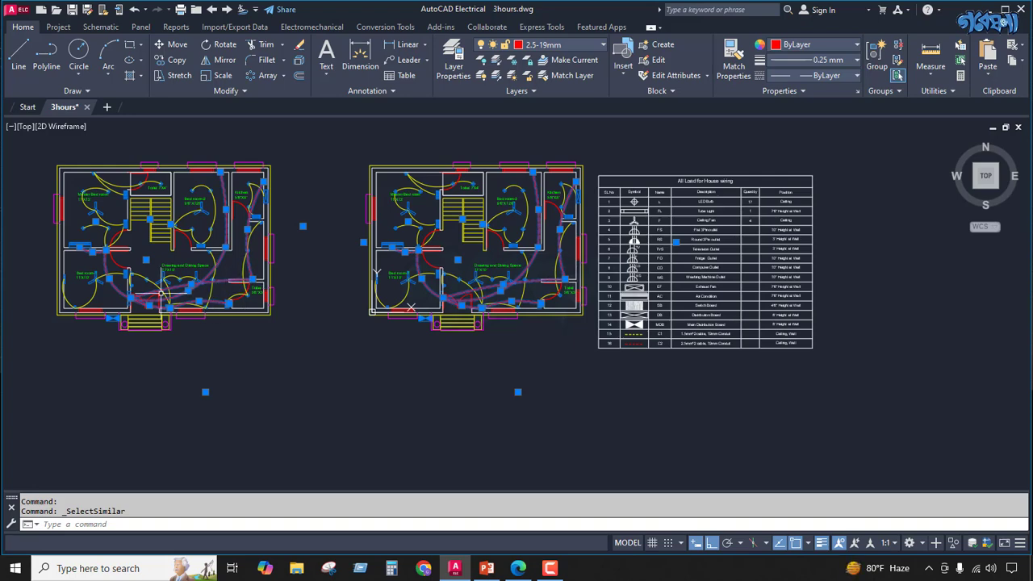
pyautogui.scroll(-2, 287, 279)
pyautogui.scroll(5, 181, 276)
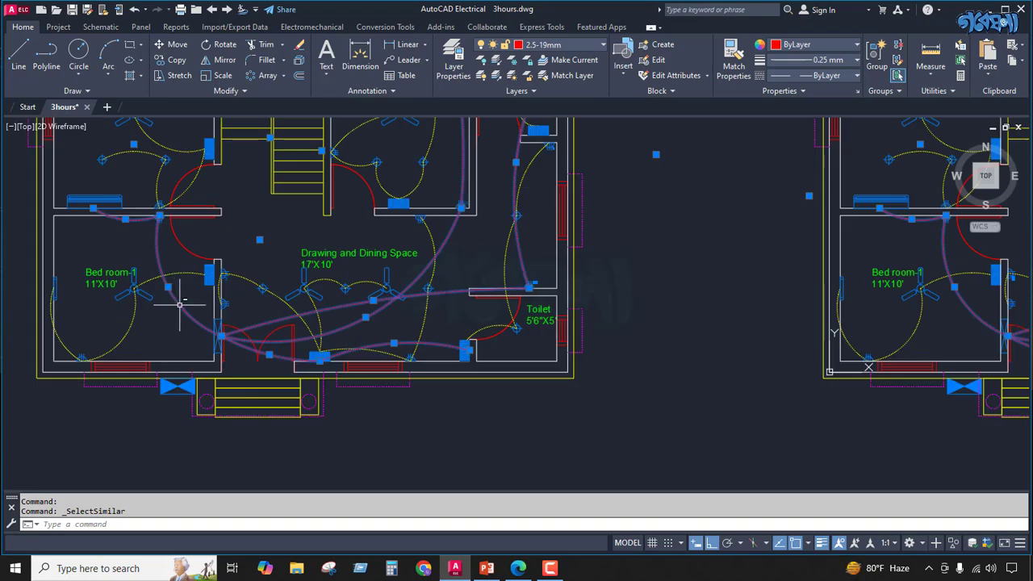
pyautogui.keyDown('shift'); pyautogui.click(180, 305); pyautogui.keyUp('shift')
pyautogui.keyDown('shift'); pyautogui.click(269, 320); pyautogui.keyUp('shift')
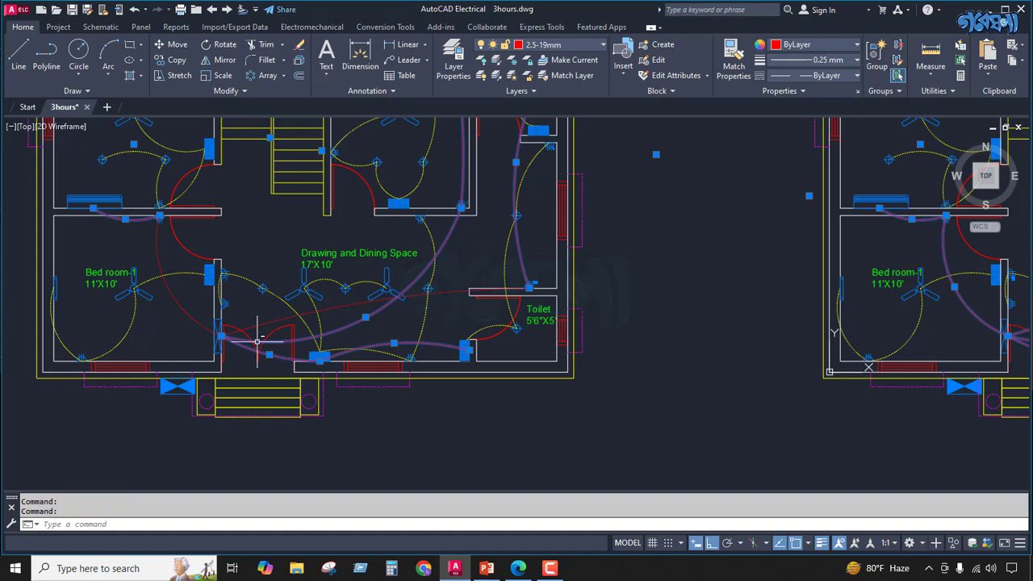
pyautogui.keyDown('shift'); pyautogui.click(253, 344); pyautogui.keyUp('shift')
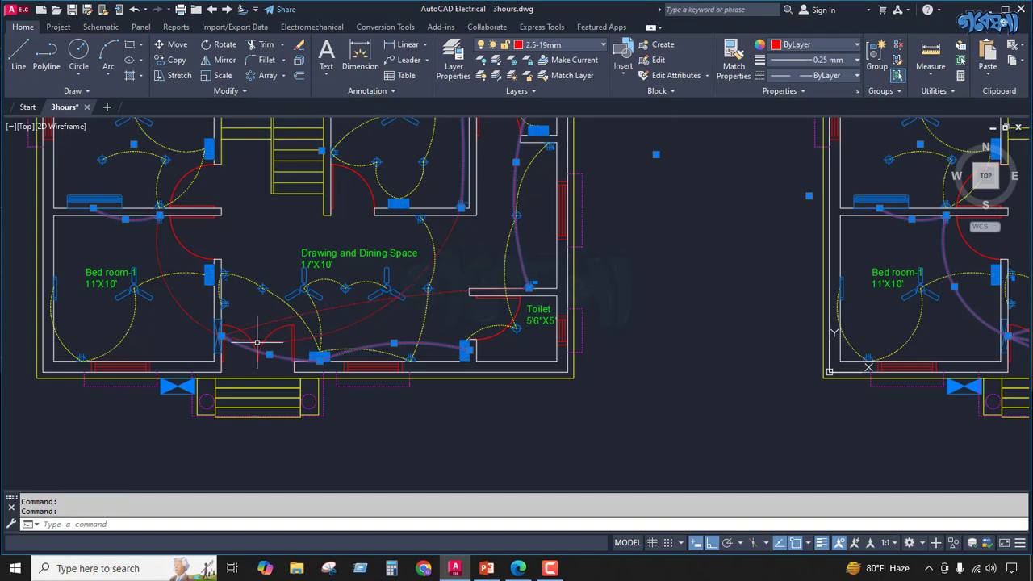
pyautogui.keyDown('shift'); pyautogui.click(394, 343); pyautogui.keyUp('shift')
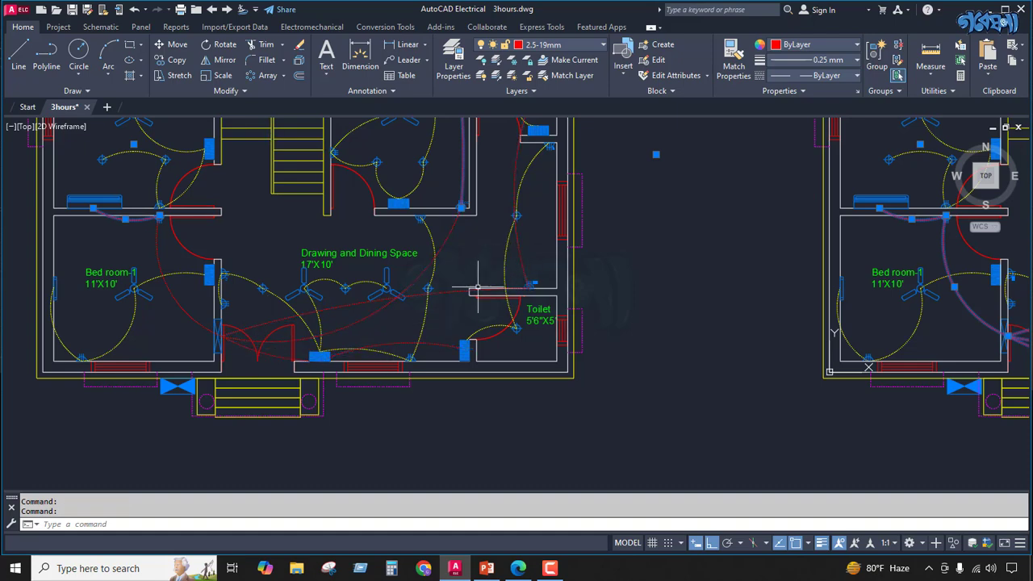
pyautogui.scroll(-4, 477, 287)
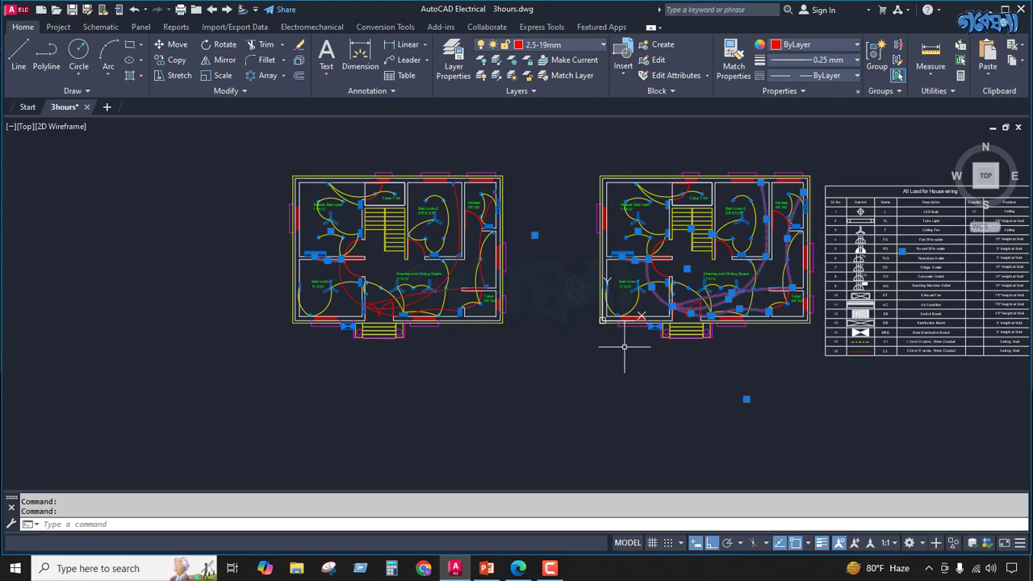
pyautogui.press('Delete')
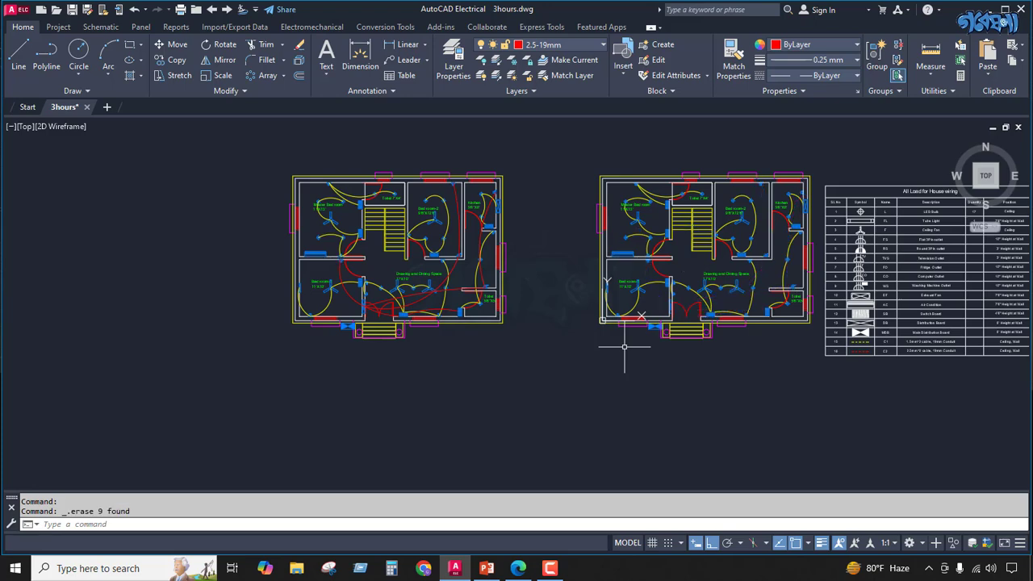
# Undo the last erasure of 2.5 mm² wiring arcs.
pyautogui.scroll(5, 315, 260)
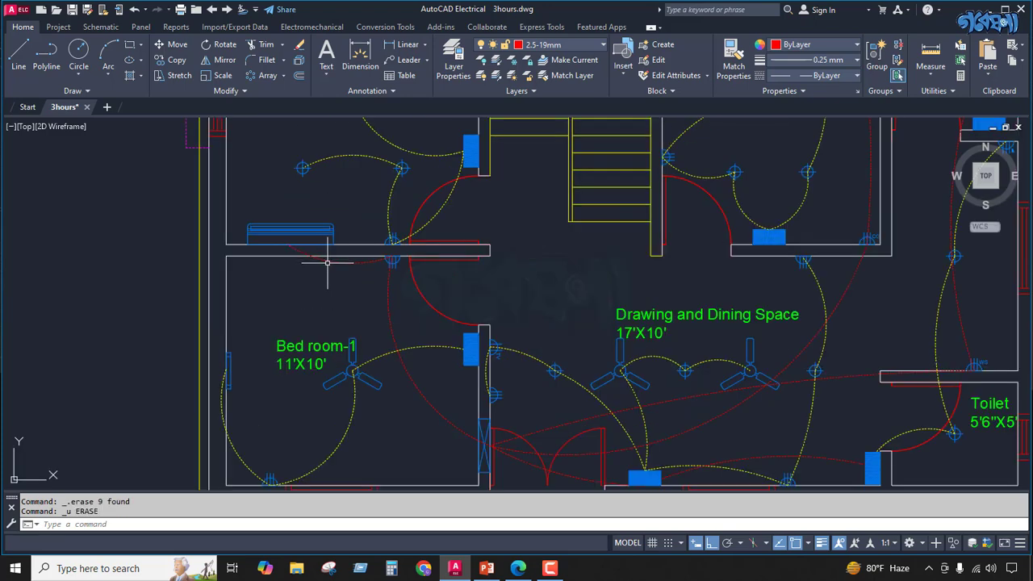
pyautogui.scroll(-2, 353, 264)
pyautogui.scroll(-4, 336, 264)
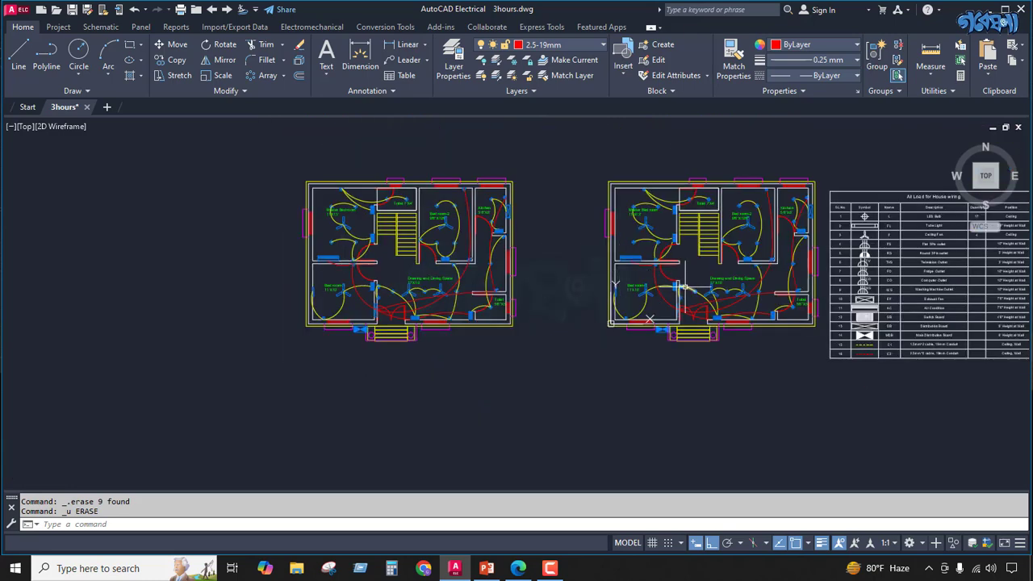
# Select the 2.5 mm² arc from the original plan's distribution board to the washing machine outlet, plus all similar arcs.
pyautogui.scroll(5, 681, 288)
pyautogui.click(689, 343)
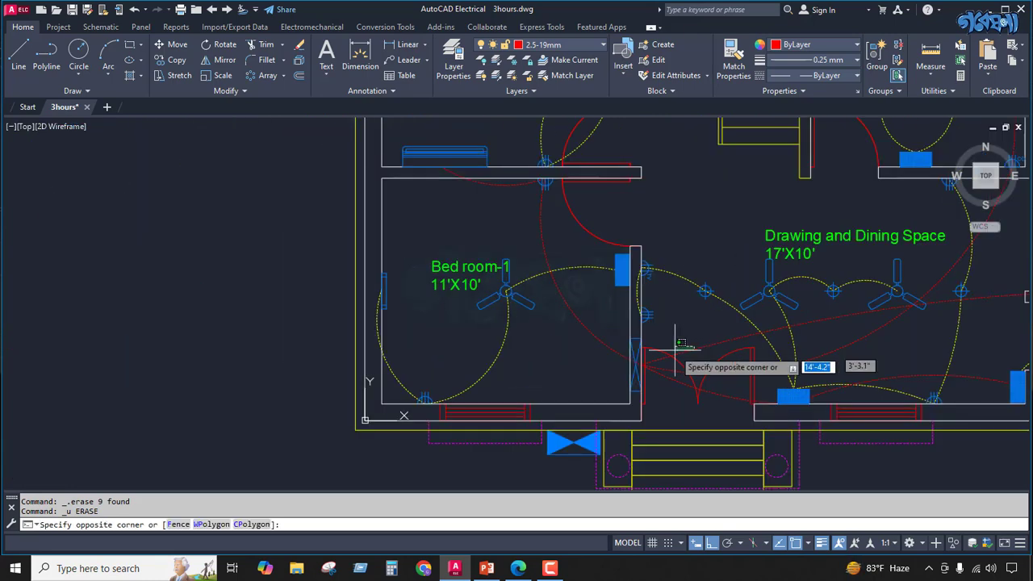
pyautogui.click(712, 344)
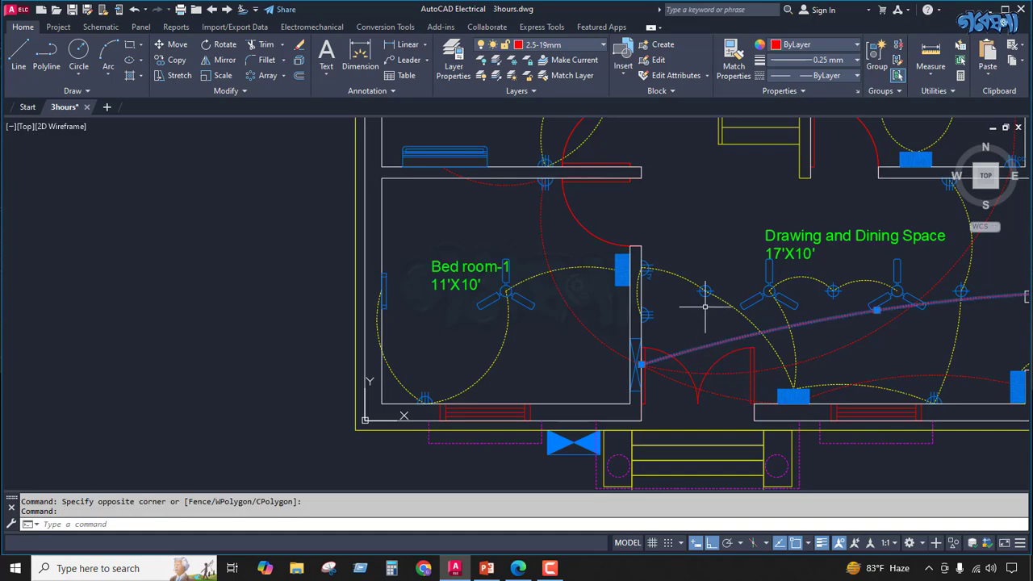
pyautogui.rightClick(693, 228)
pyautogui.click(728, 428)
pyautogui.scroll(-5, 254, 297)
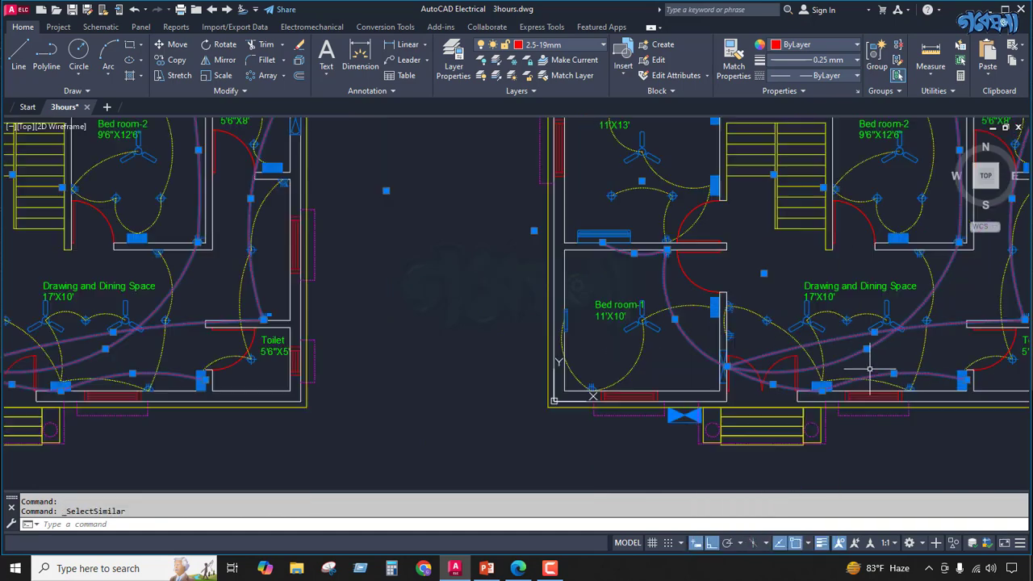
# Remove all the copied plan's 2.5 mm² arcs from the selection, including the air conditioner arc, and erase those left in the original plan.
pyautogui.scroll(4, 254, 297)
pyautogui.scroll(4, 255, 297)
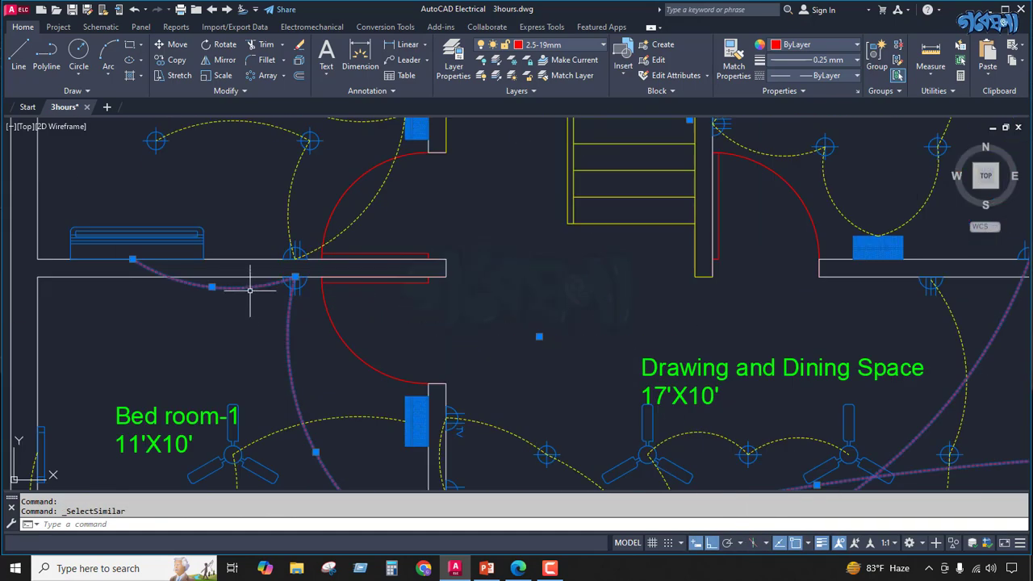
pyautogui.keyDown('shift'); pyautogui.click(245, 287); pyautogui.keyUp('shift')
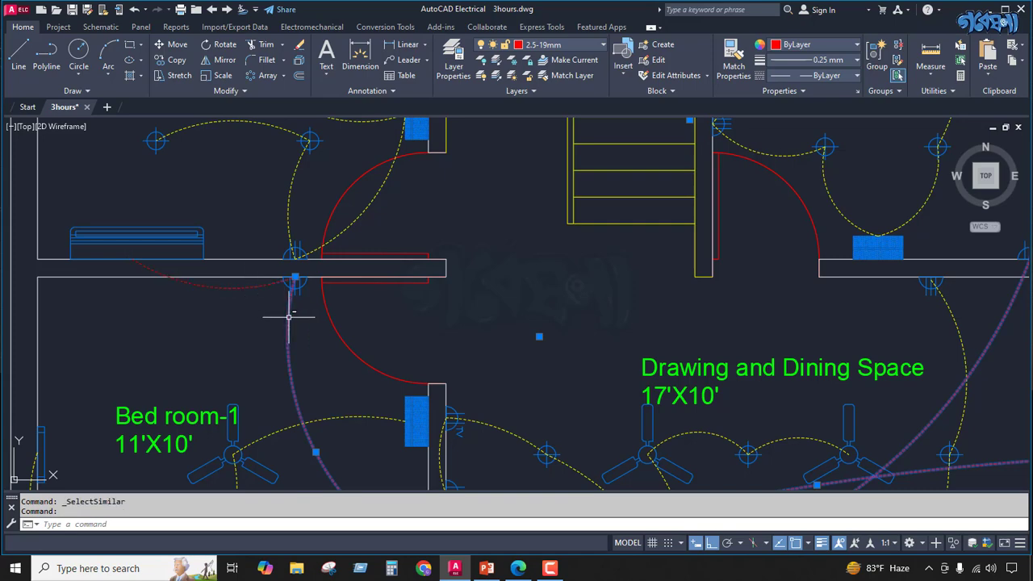
pyautogui.keyDown('shift'); pyautogui.click(289, 316); pyautogui.keyUp('shift')
pyautogui.scroll(-4, 295, 322)
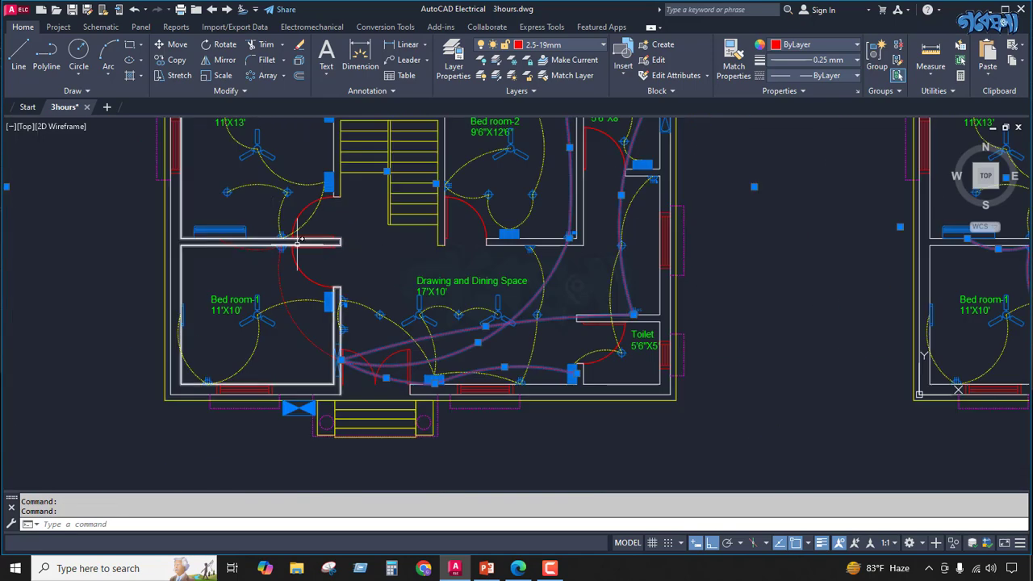
pyautogui.keyDown('shift'); pyautogui.click(396, 352); pyautogui.keyUp('shift')
pyautogui.keyDown('shift'); pyautogui.click(380, 364); pyautogui.keyUp('shift')
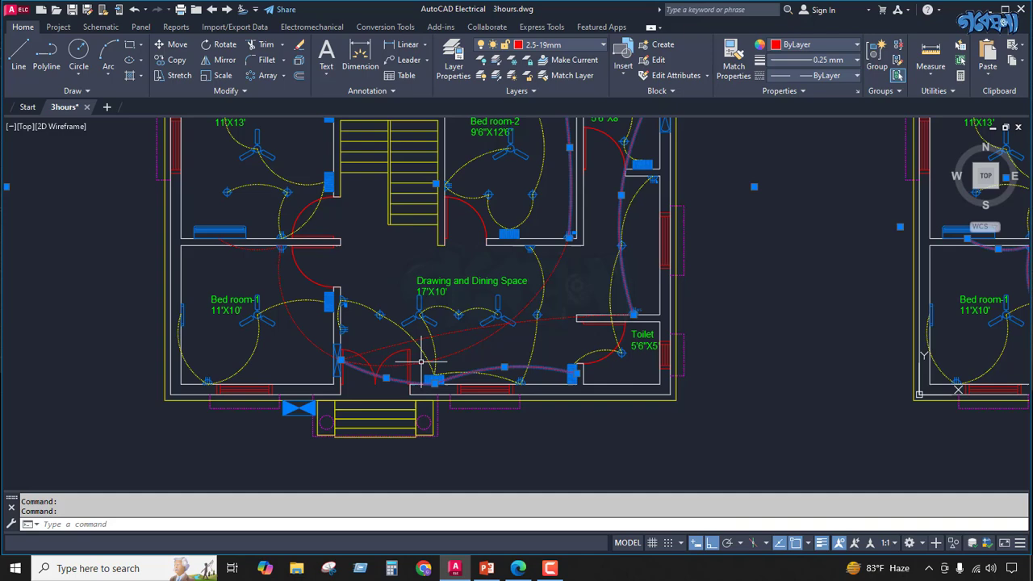
pyautogui.keyDown('shift'); pyautogui.click(374, 373); pyautogui.keyUp('shift')
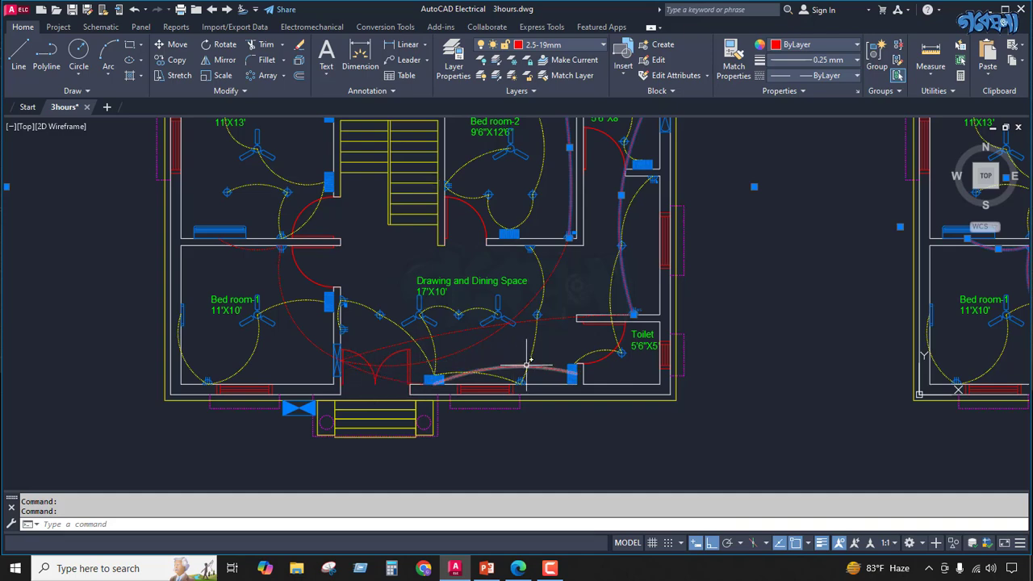
pyautogui.scroll(-3, 526, 365)
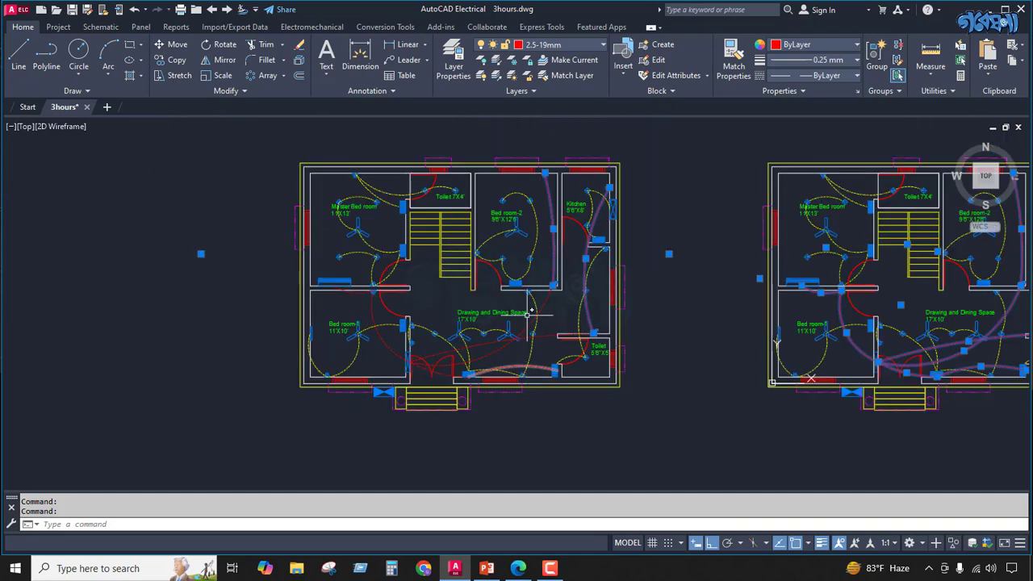
pyautogui.keyDown('shift'); pyautogui.click(552, 254); pyautogui.keyUp('shift')
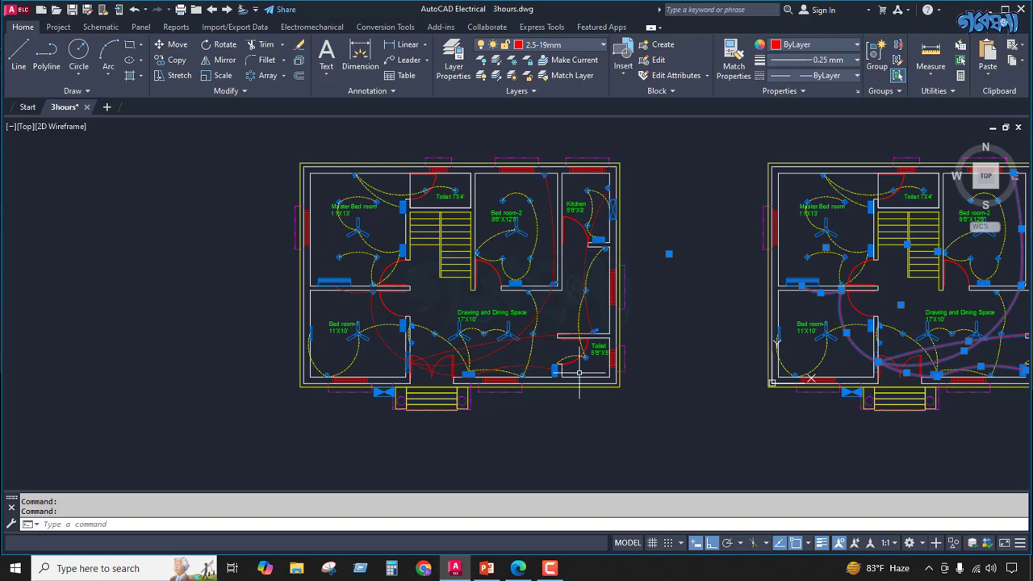
pyautogui.press('Delete')
pyautogui.scroll(-4, 602, 310)
pyautogui.scroll(4, 731, 311)
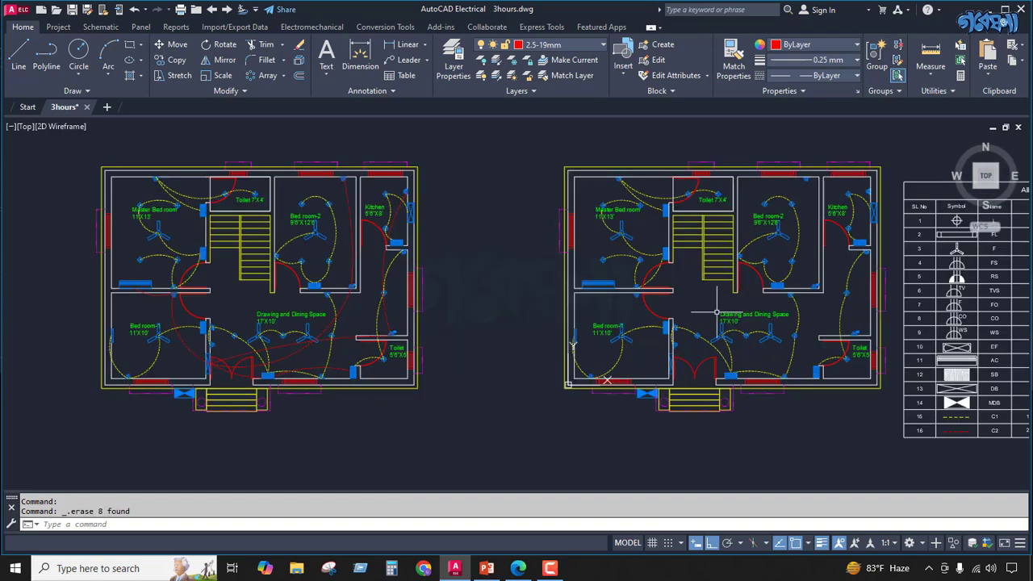
# Select a 1.5 mm² wiring arc in the copied plan's drawing and dining space, plus all similar arcs in both plans.
pyautogui.click(334, 323)
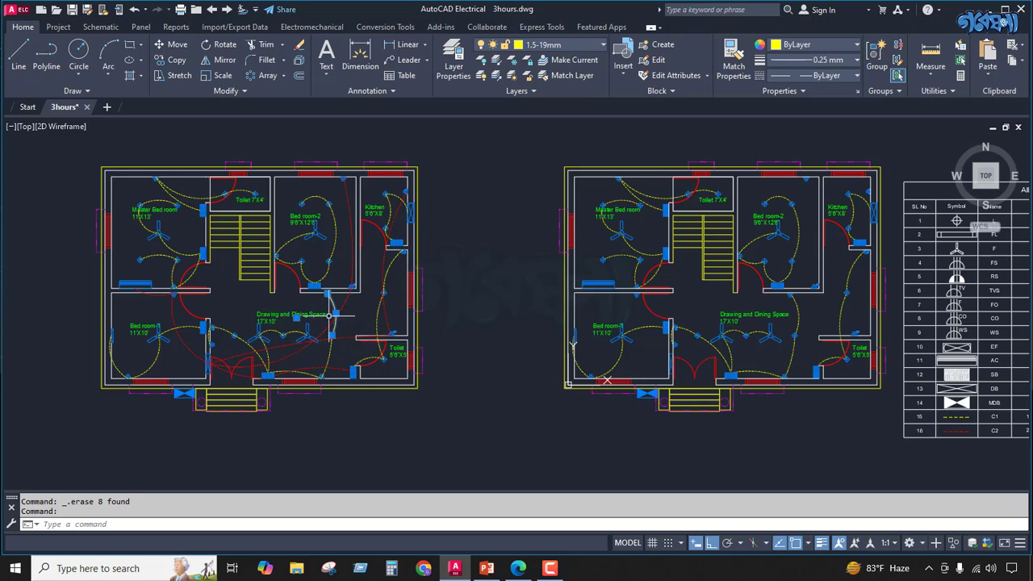
pyautogui.keyDown('shift'); pyautogui.rightClick(459, 280); pyautogui.keyUp('shift')
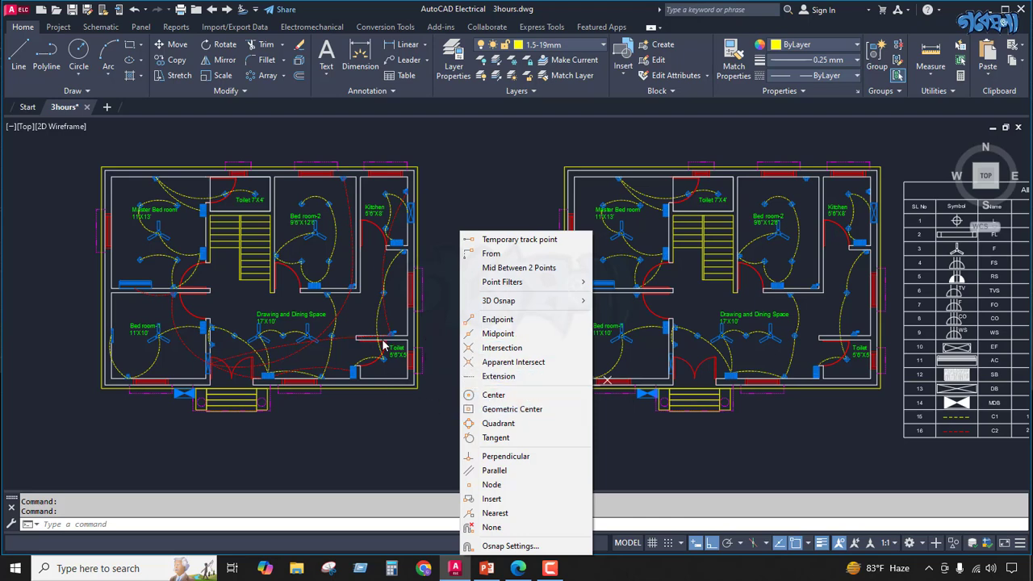
pyautogui.click(356, 329)
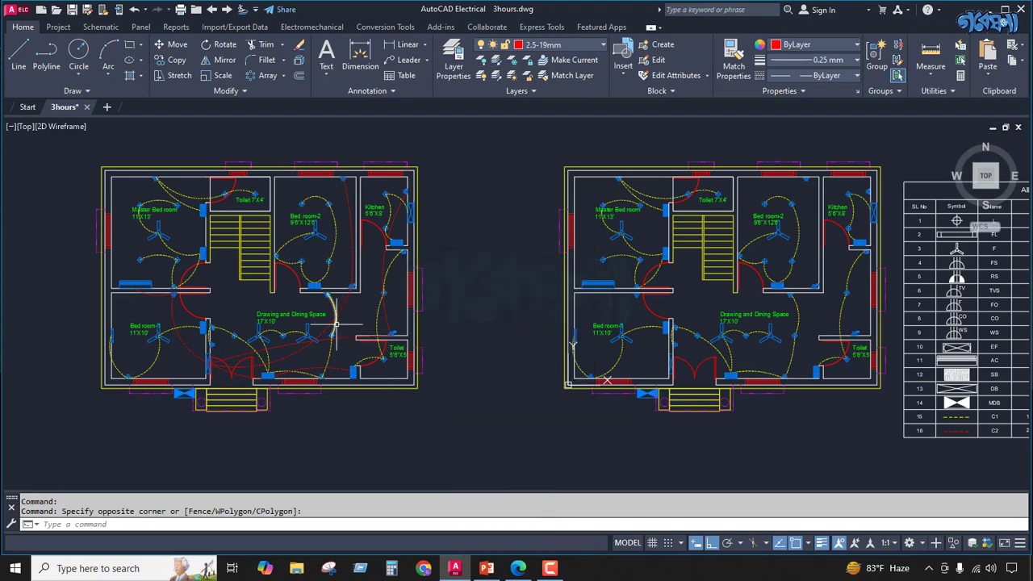
pyautogui.click(335, 325)
pyautogui.rightClick(445, 297)
pyautogui.click(505, 427)
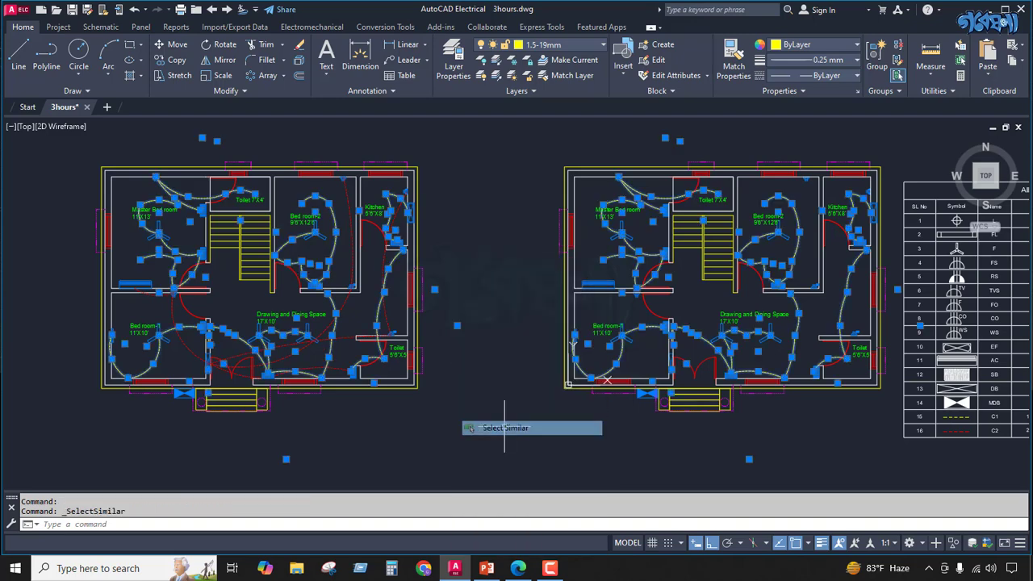
# Remove all the original plan's 1.5 mm² arcs from the selection and erase those left in the copied plan.
pyautogui.scroll(4, 624, 363)
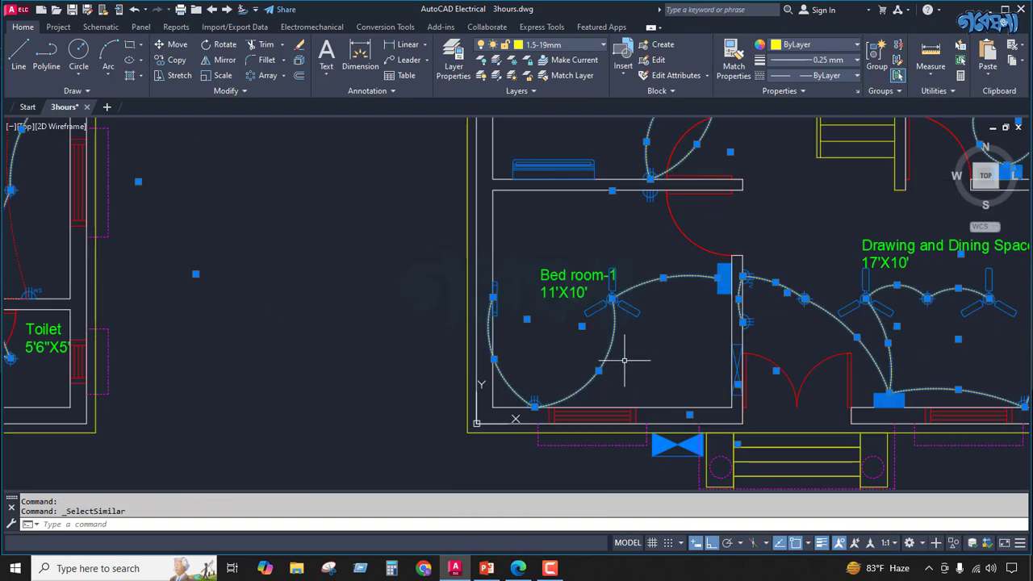
pyautogui.keyDown('shift'); pyautogui.click(639, 285); pyautogui.keyUp('shift')
pyautogui.keyDown('shift'); pyautogui.click(617, 309); pyautogui.keyUp('shift')
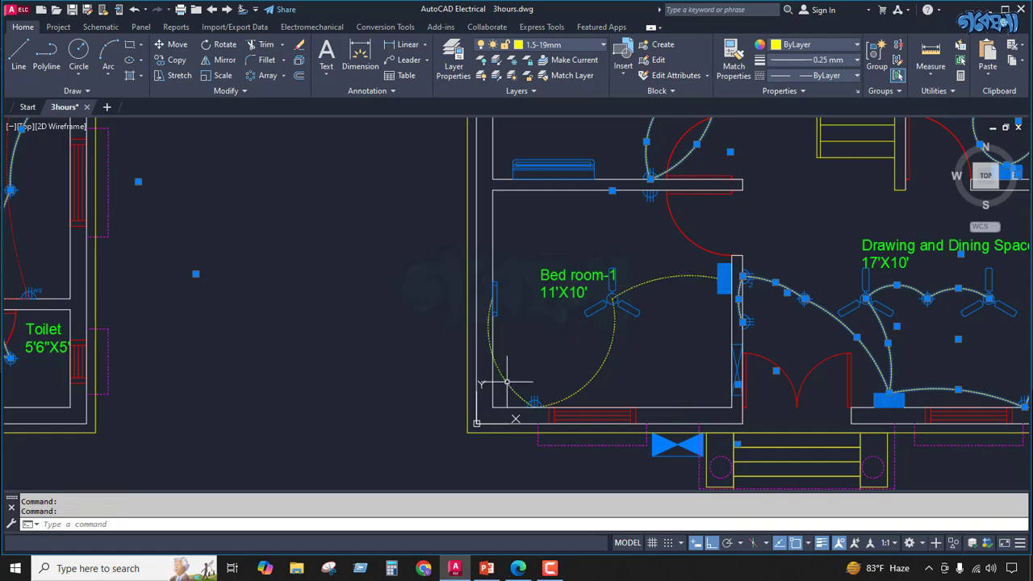
pyautogui.scroll(-4, 506, 382)
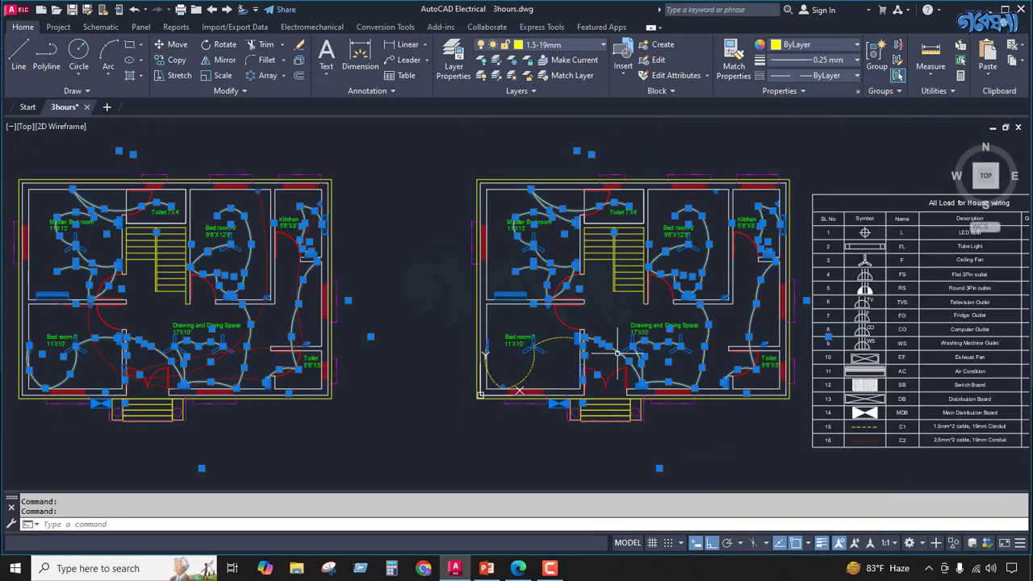
pyautogui.scroll(-2, 470, 322)
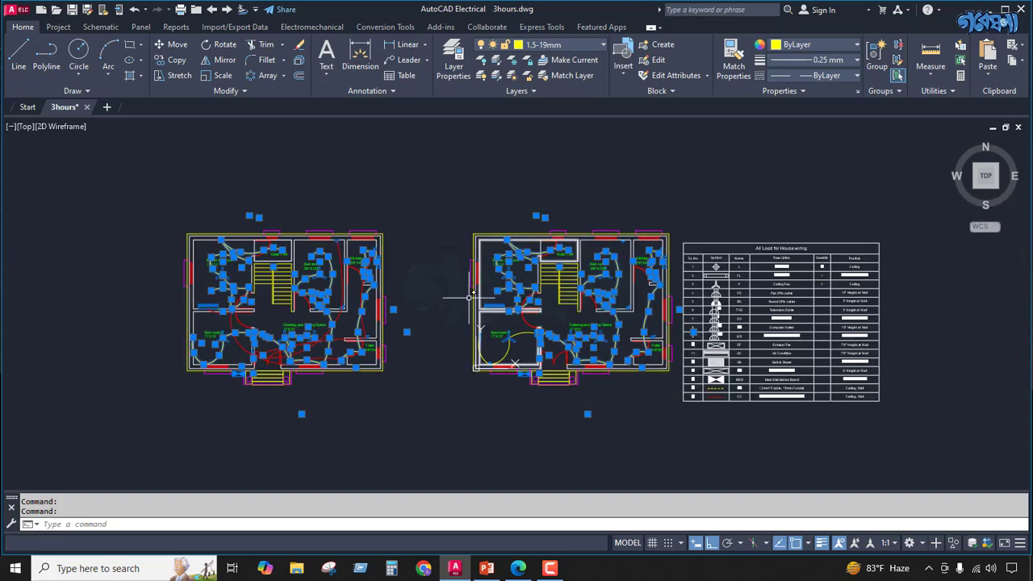
pyautogui.click(680, 198)
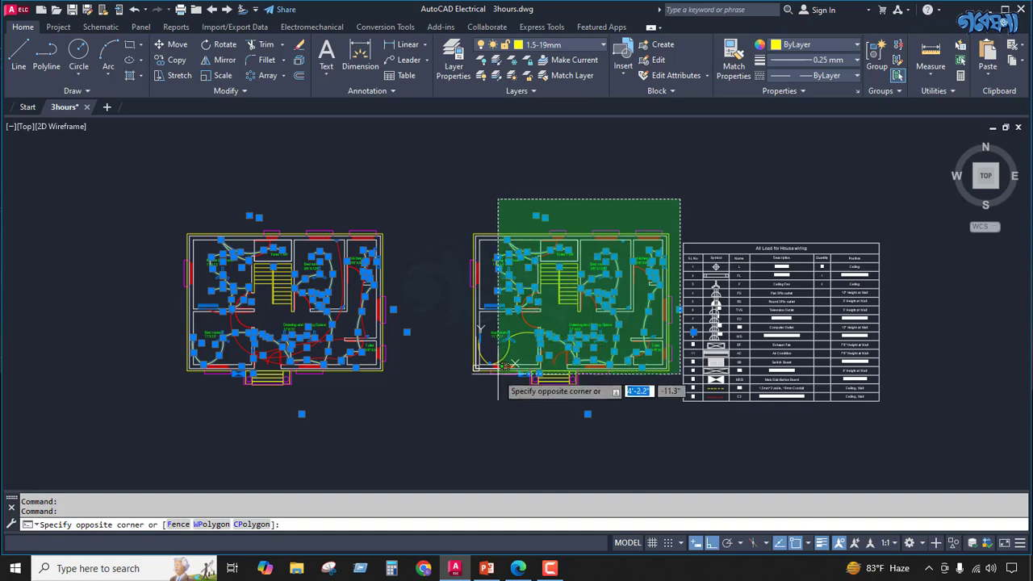
pyautogui.keyDown('shift'); pyautogui.click(462, 399); pyautogui.keyUp('shift')
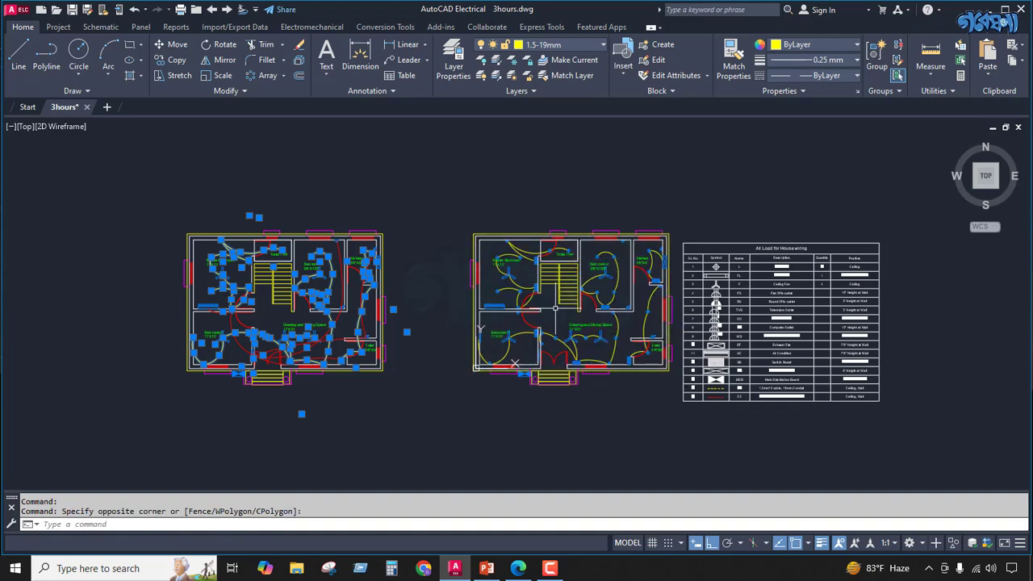
pyautogui.press('Delete')
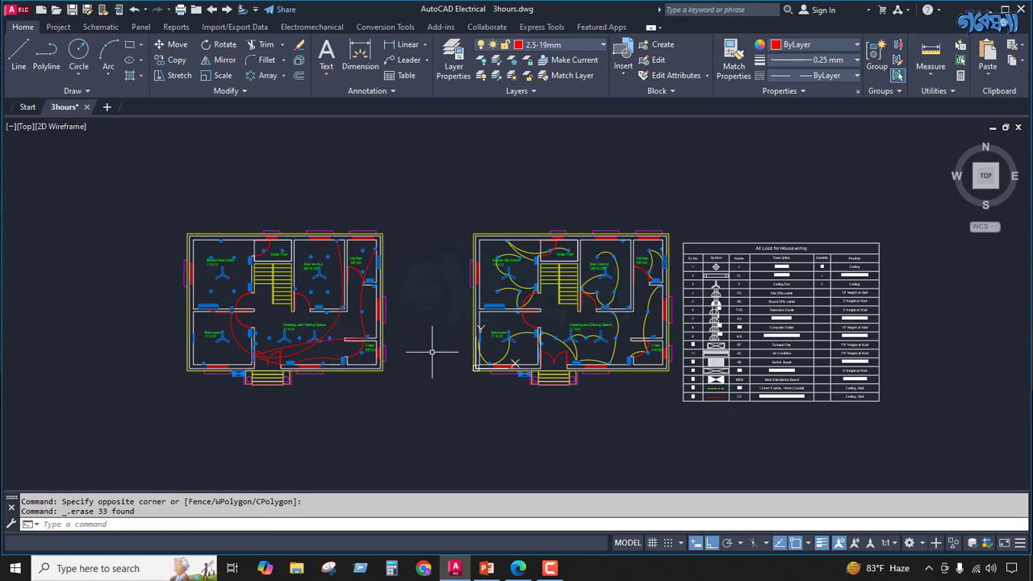
# Draw a 2.5 mm² arc from the copied plan's distribution board through the Bed room-1 switch board into the dining space.
pyautogui.scroll(5, 321, 355)
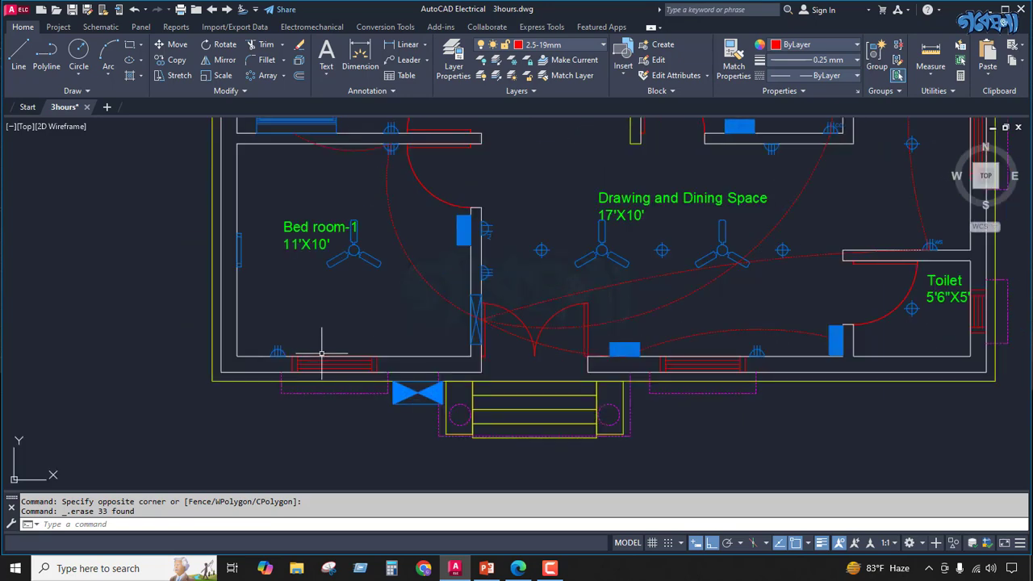
pyautogui.scroll(-2, 321, 356)
pyautogui.scroll(-2, 339, 300)
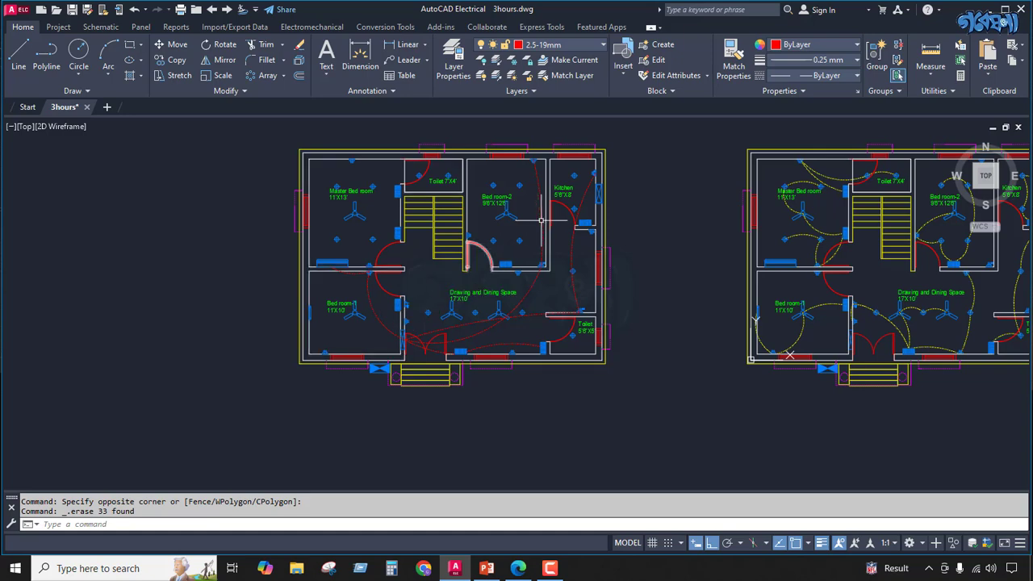
pyautogui.scroll(4, 373, 280)
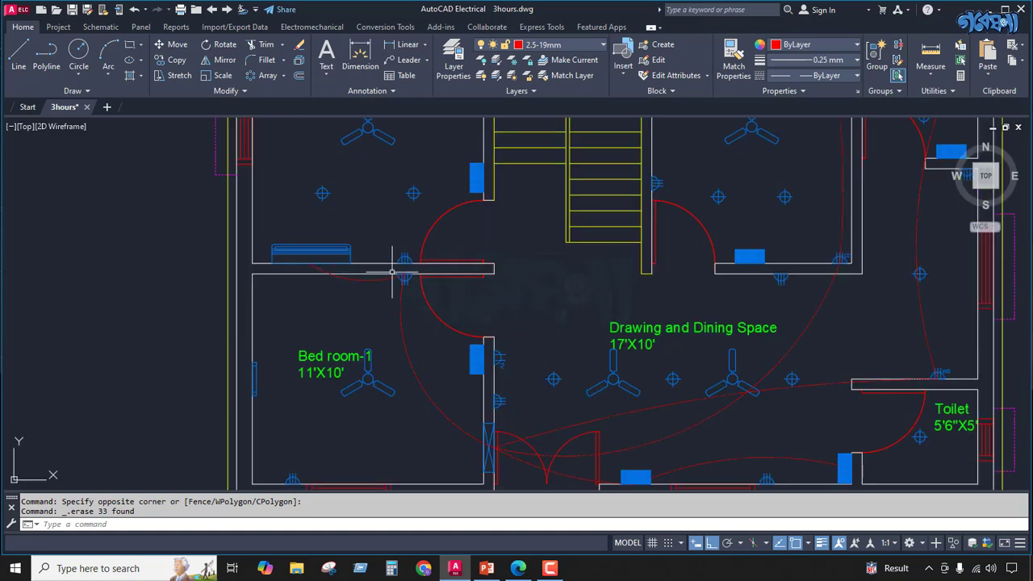
pyautogui.scroll(-2, 452, 287)
pyautogui.scroll(-2, 554, 318)
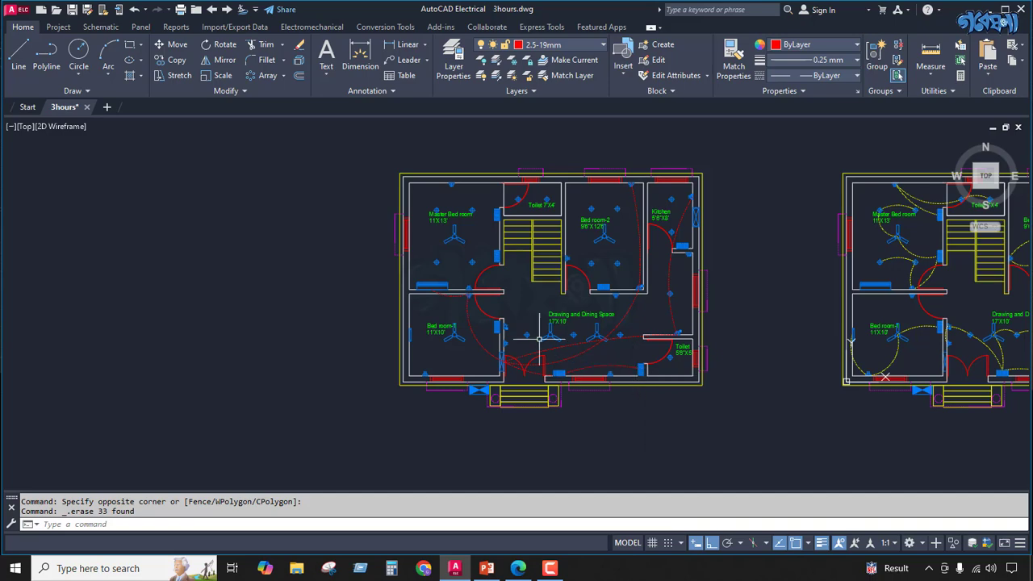
pyautogui.click(105, 58)
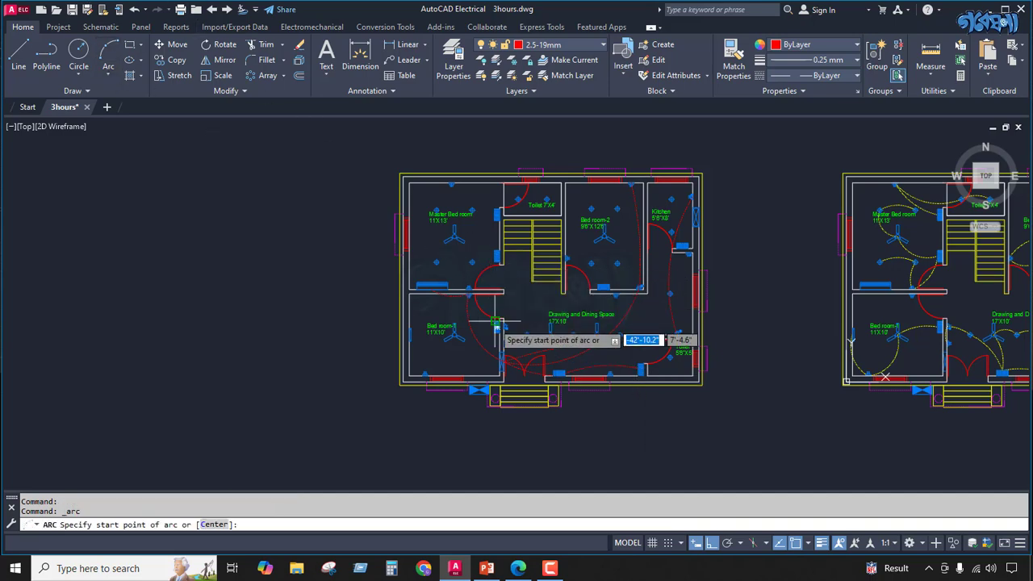
pyautogui.scroll(5, 495, 330)
pyautogui.scroll(-2, 488, 332)
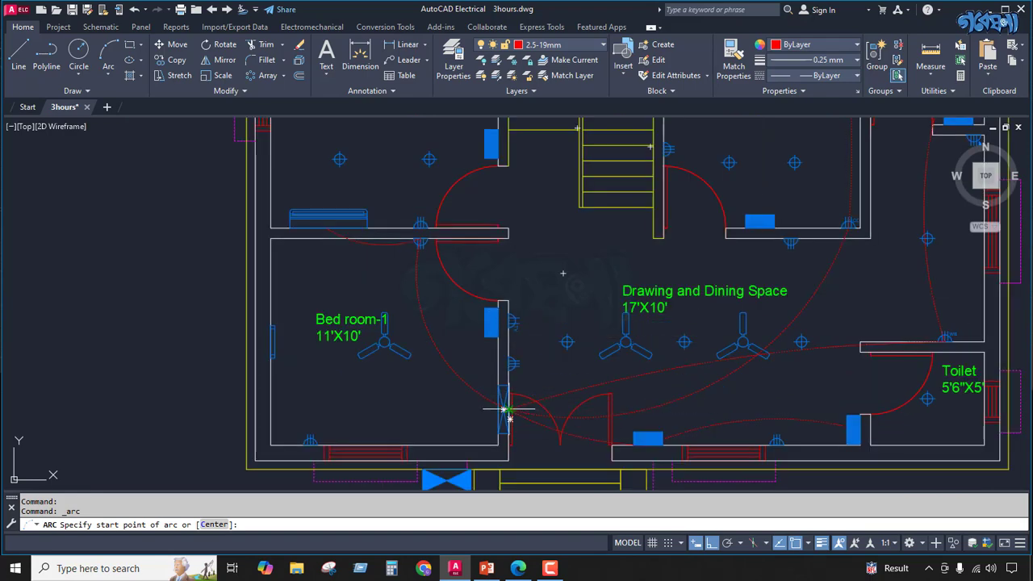
pyautogui.scroll(5, 504, 410)
pyautogui.scroll(-4, 475, 410)
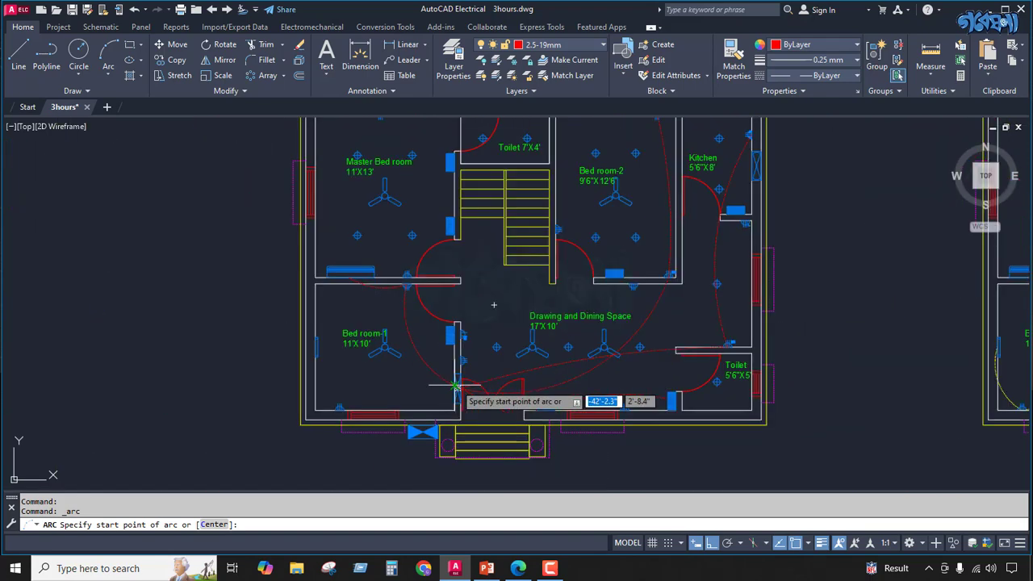
pyautogui.scroll(5, 456, 386)
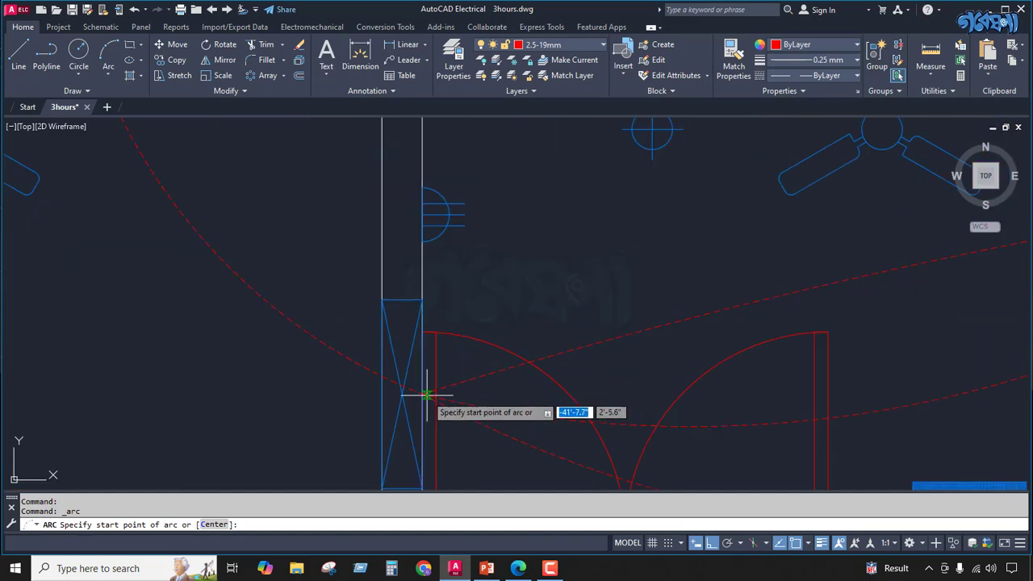
pyautogui.click(422, 394)
pyautogui.scroll(-4, 454, 363)
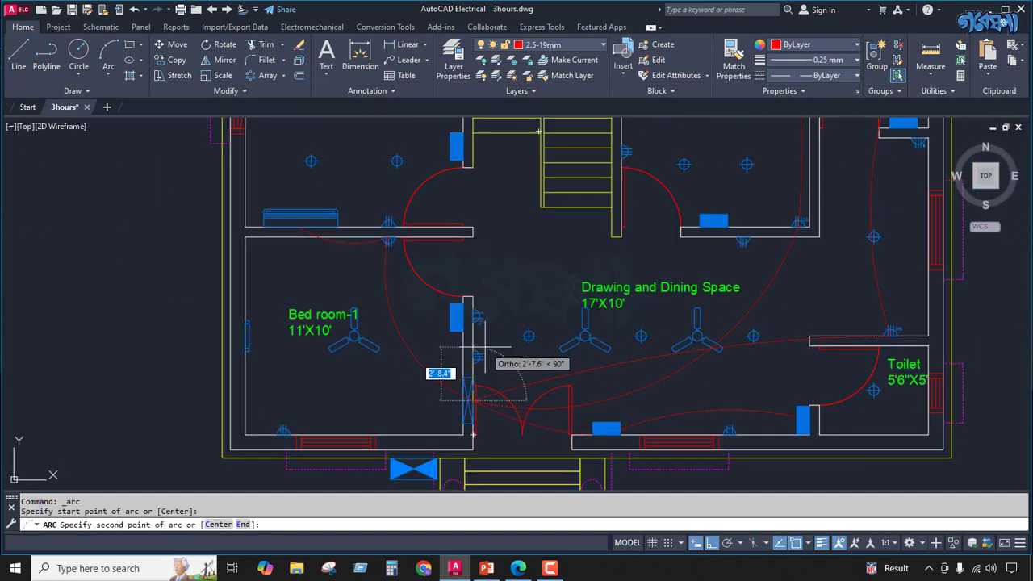
pyautogui.click(462, 315)
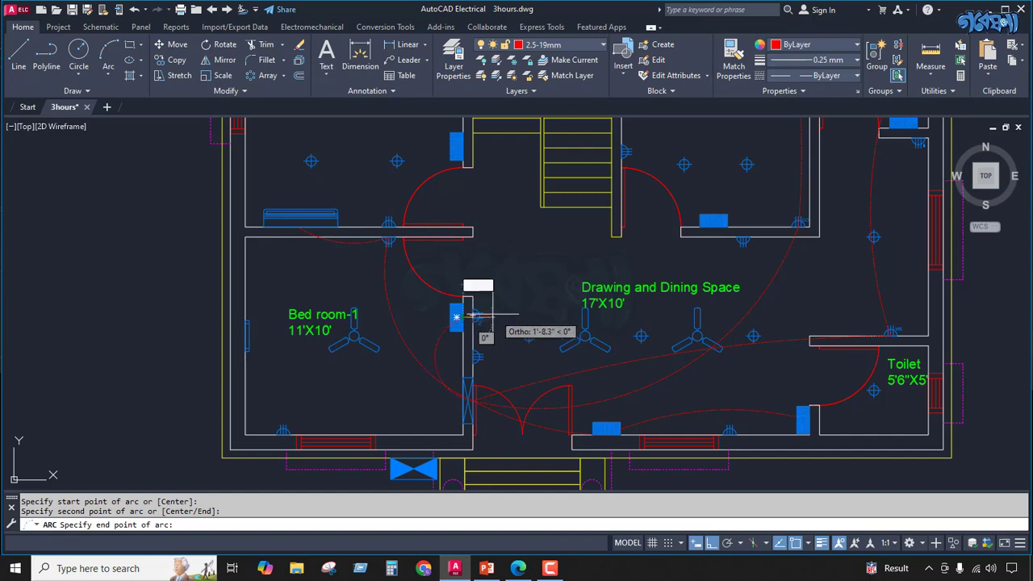
pyautogui.click(518, 293)
# Stretch the new arc's free end back to the Bed room-1 switch board and bow its middle toward the dining space.
pyautogui.click(512, 313)
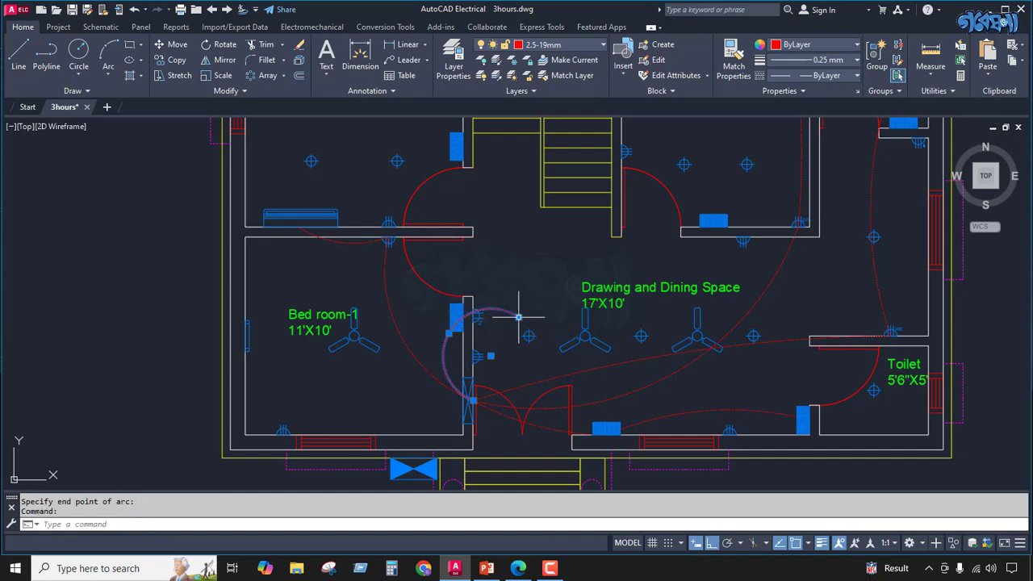
pyautogui.click(519, 317)
pyautogui.click(461, 331)
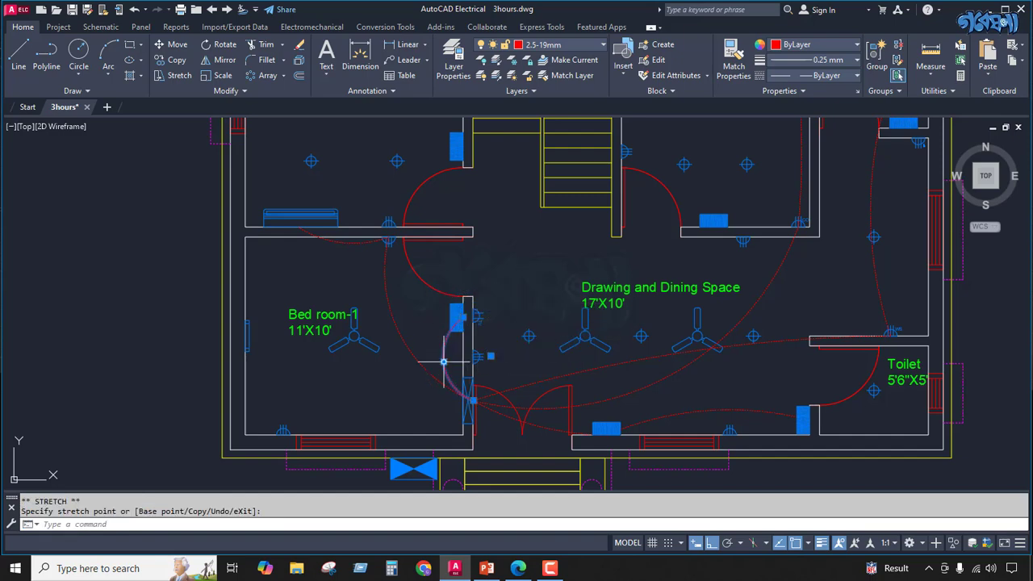
pyautogui.press('Escape')
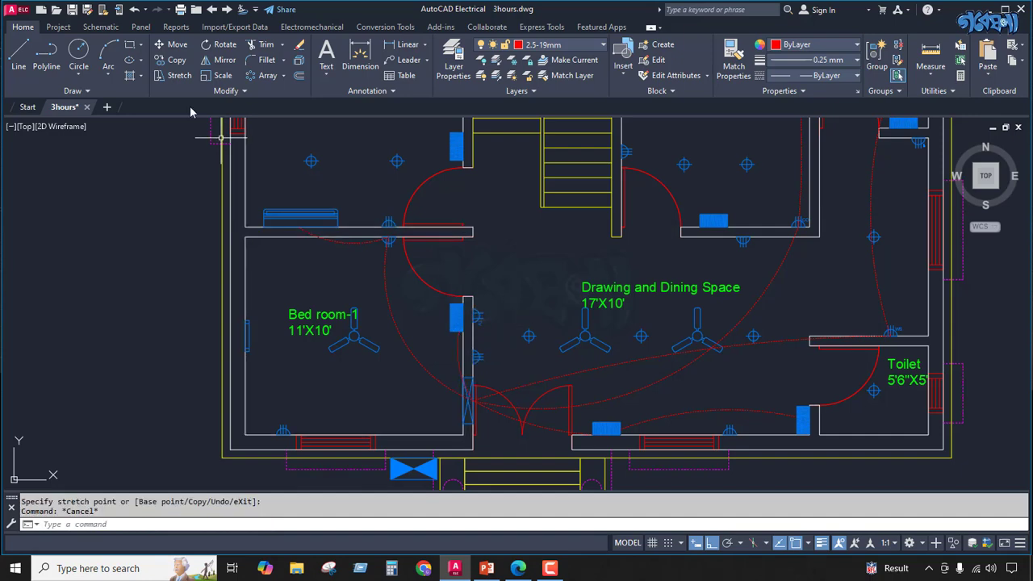
pyautogui.click(108, 50)
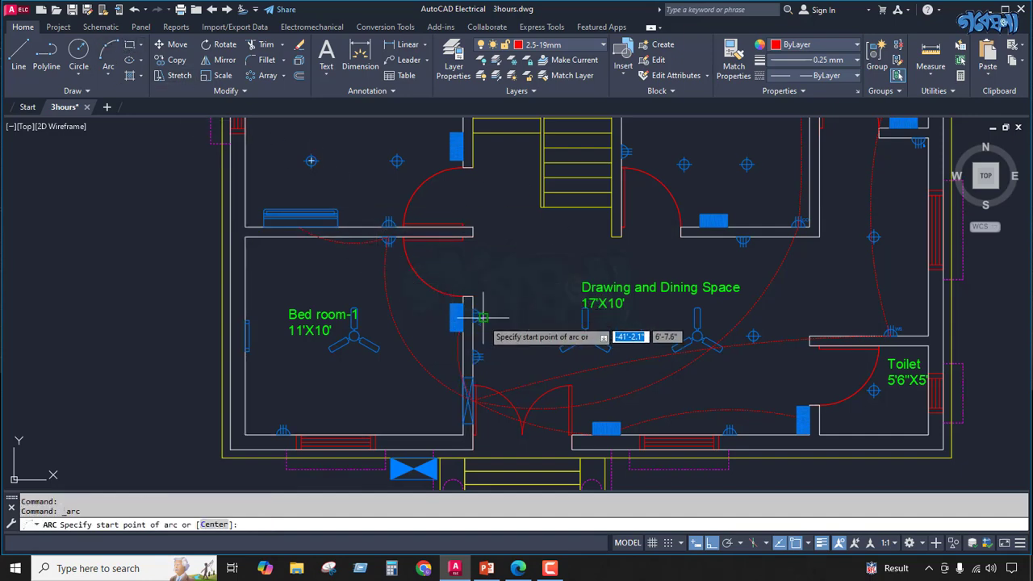
pyautogui.press('Escape')
pyautogui.click(458, 349)
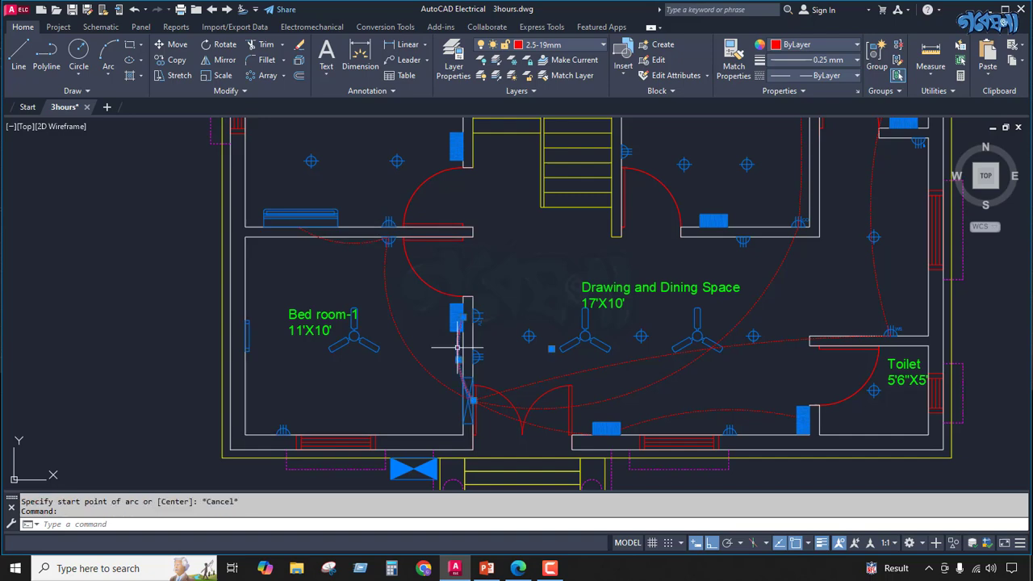
pyautogui.click(459, 360)
pyautogui.click(483, 359)
pyautogui.press('Escape')
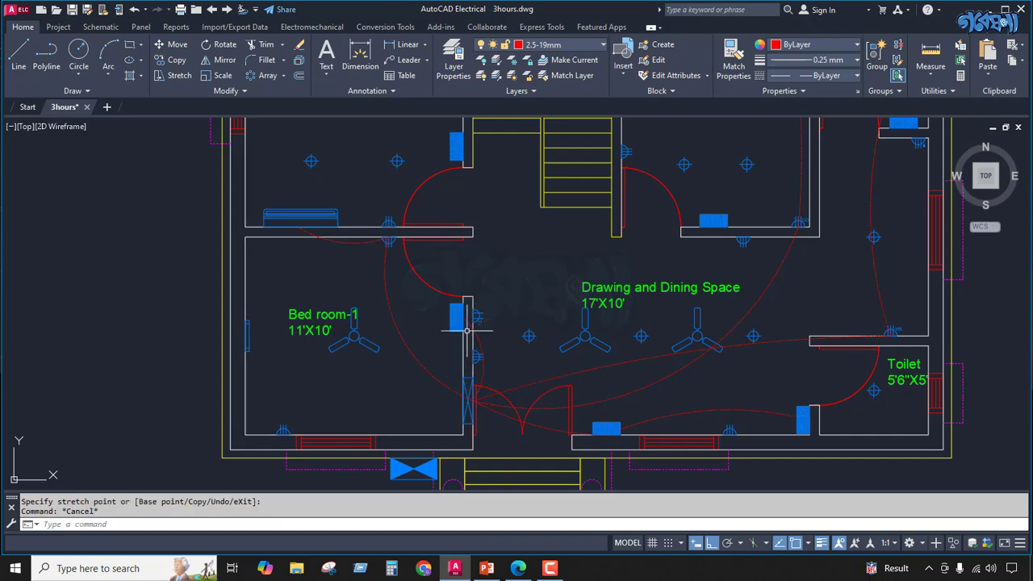
# Draw a 2.5 mm² arc from the Bed room-1 switch board through the lower Master Bed room switch board.
pyautogui.click(107, 50)
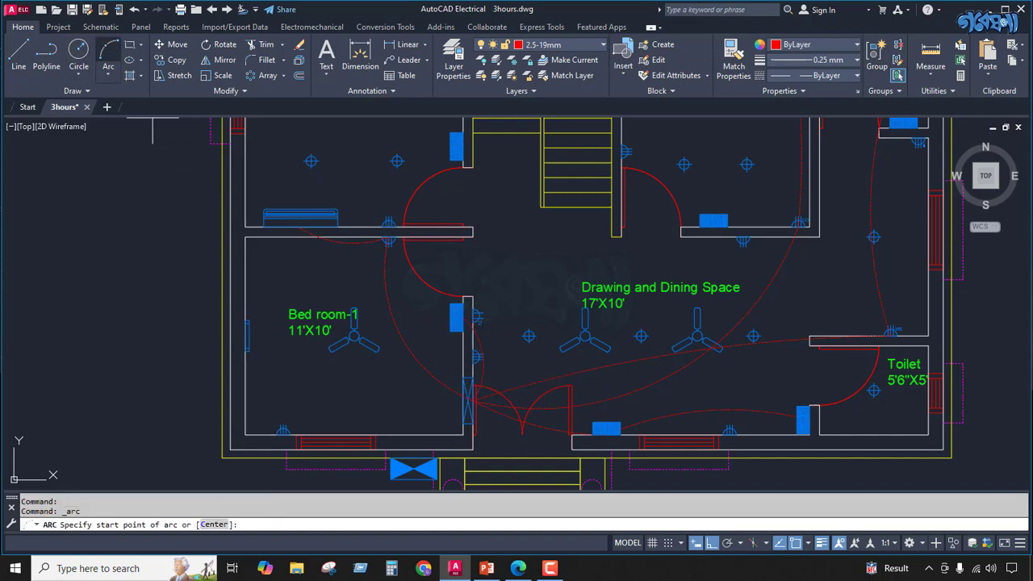
pyautogui.click(470, 299)
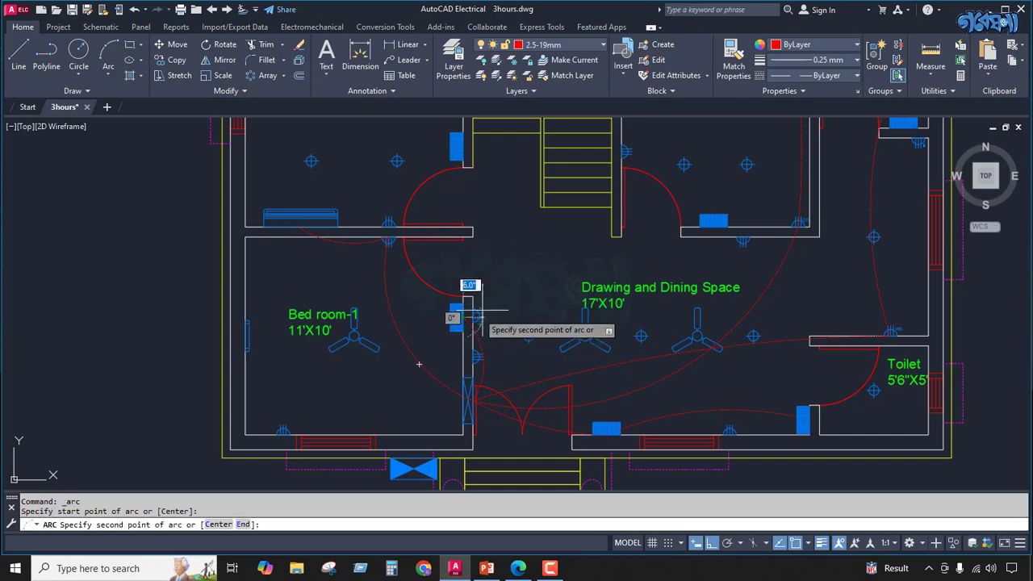
pyautogui.scroll(-2, 481, 300)
pyautogui.click(476, 208)
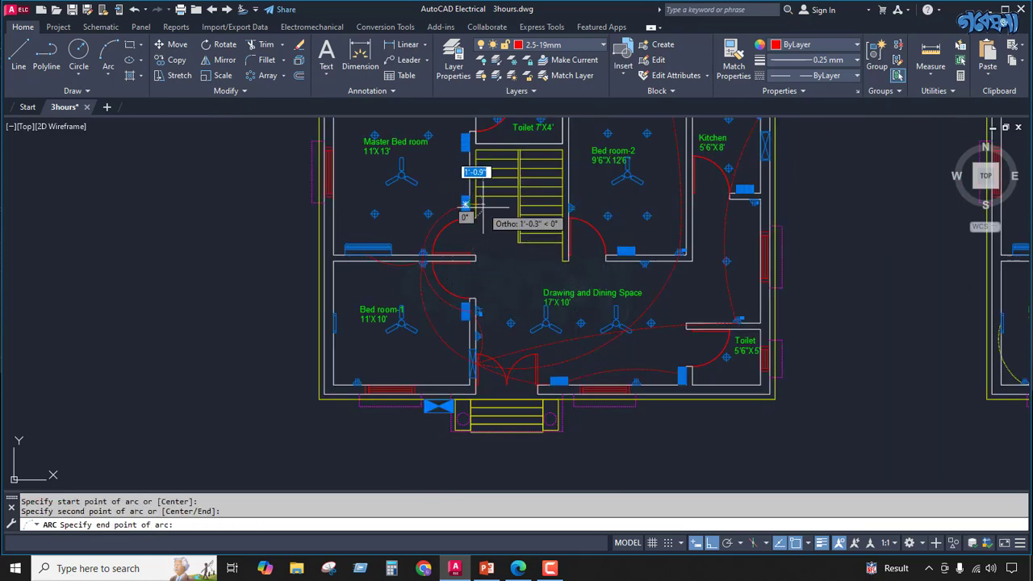
pyautogui.click(441, 191)
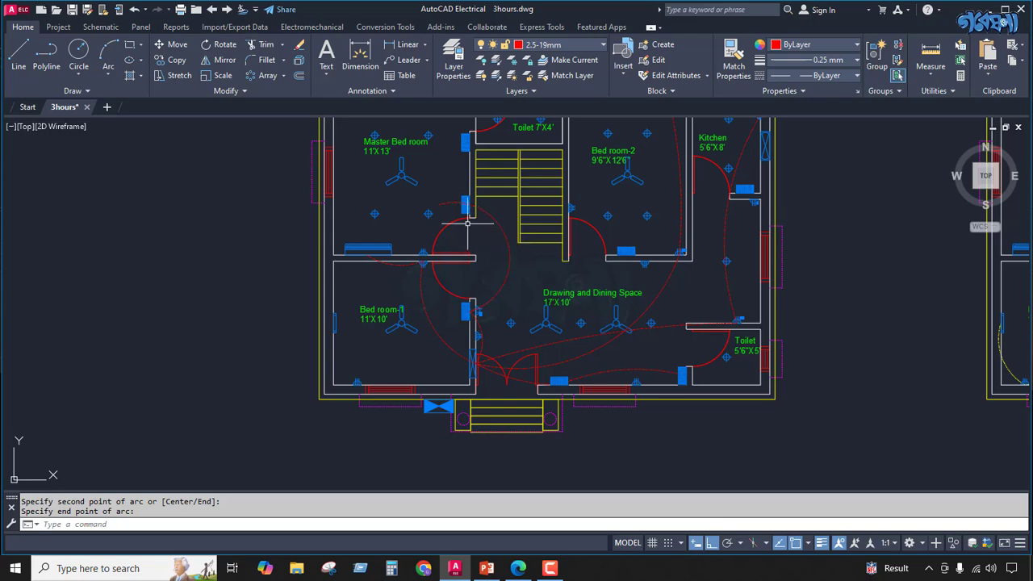
# Stretch the new arc's loose end in the Master Bed room back to the edge of its lower switch board.
pyautogui.click(438, 203)
pyautogui.click(462, 202)
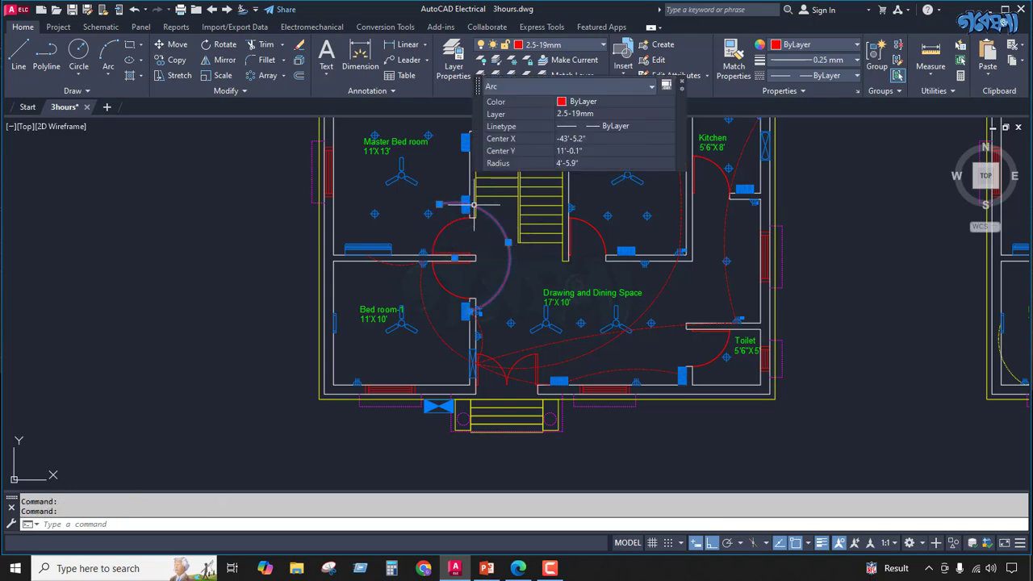
pyautogui.click(438, 203)
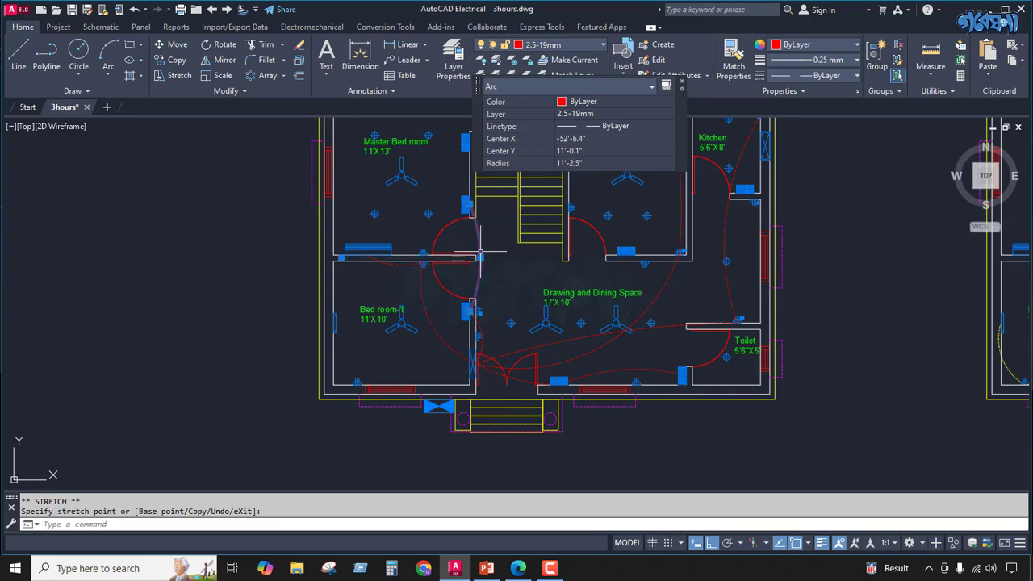
pyautogui.scroll(5, 472, 207)
pyautogui.scroll(-2, 525, 244)
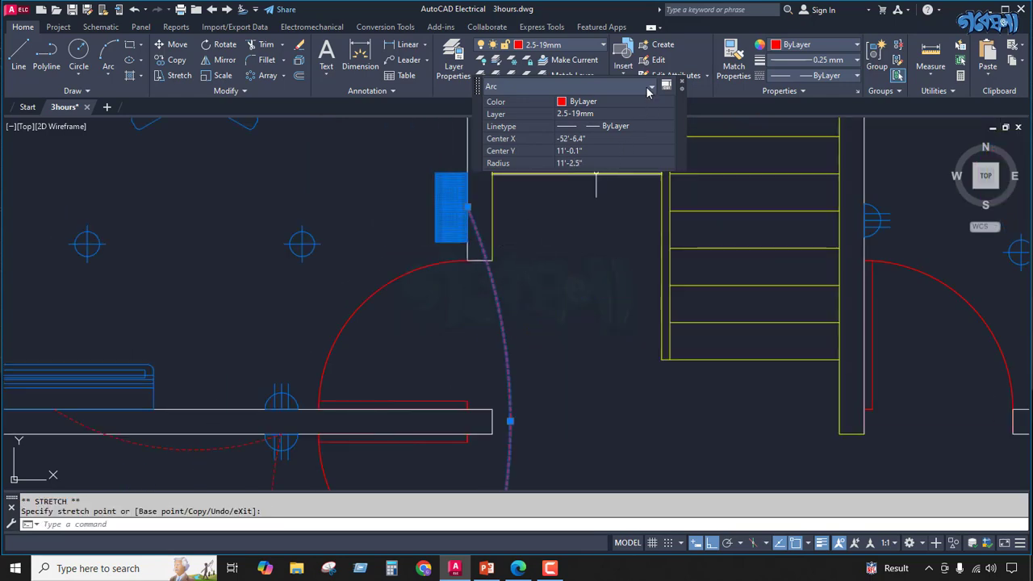
pyautogui.scroll(-4, 466, 251)
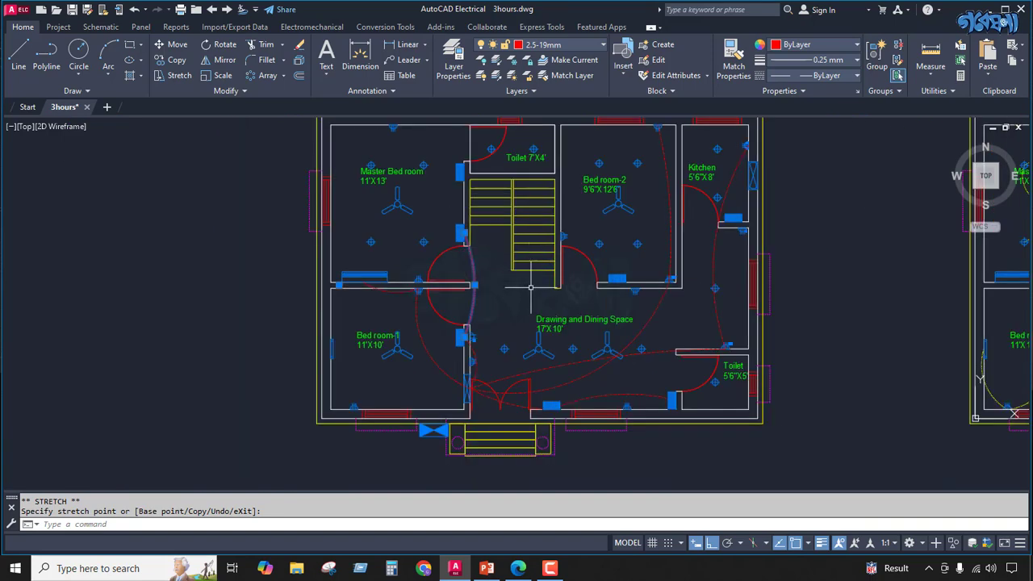
pyautogui.press('Escape')
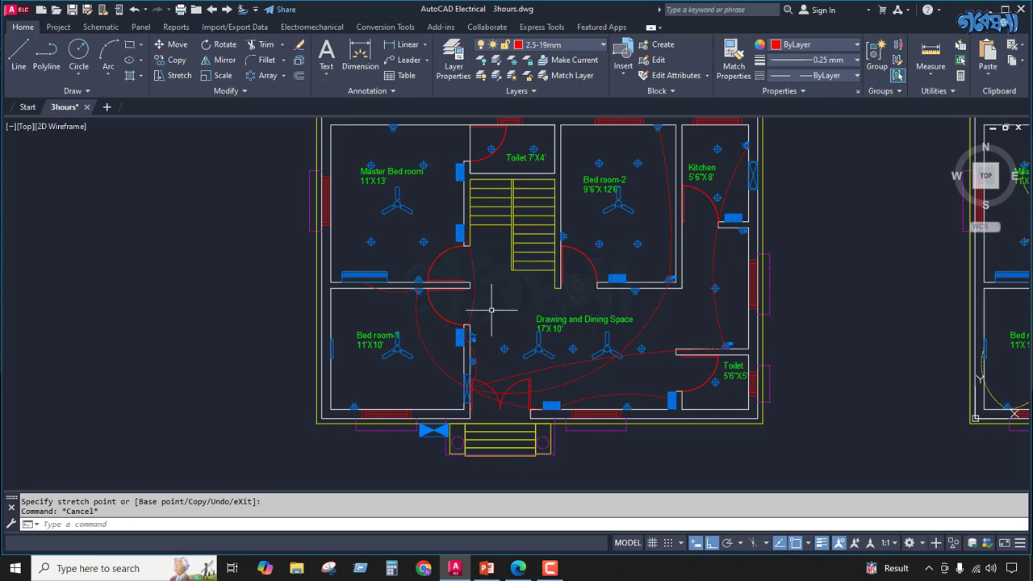
pyautogui.scroll(-3, 347, 292)
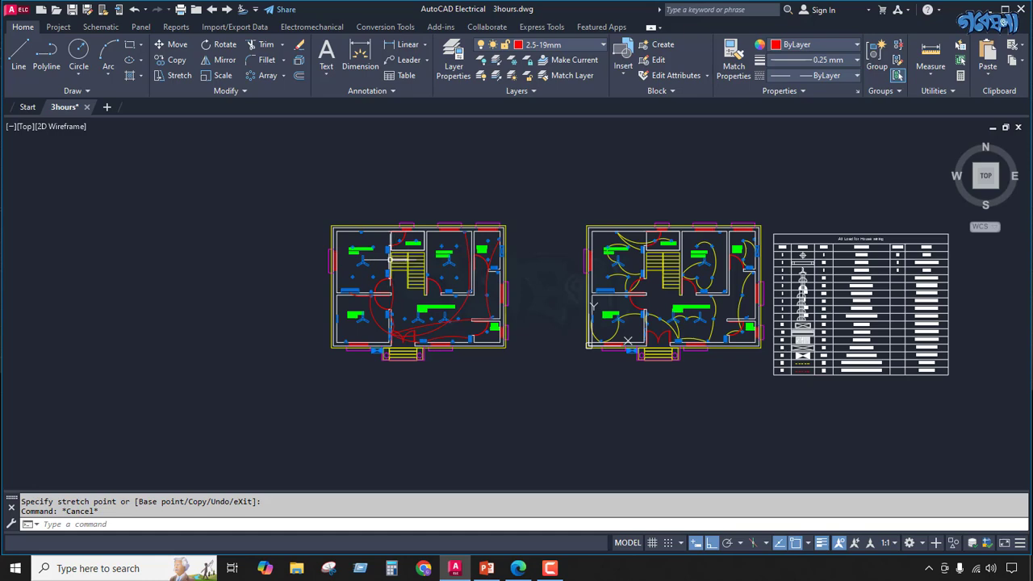
pyautogui.scroll(4, 389, 260)
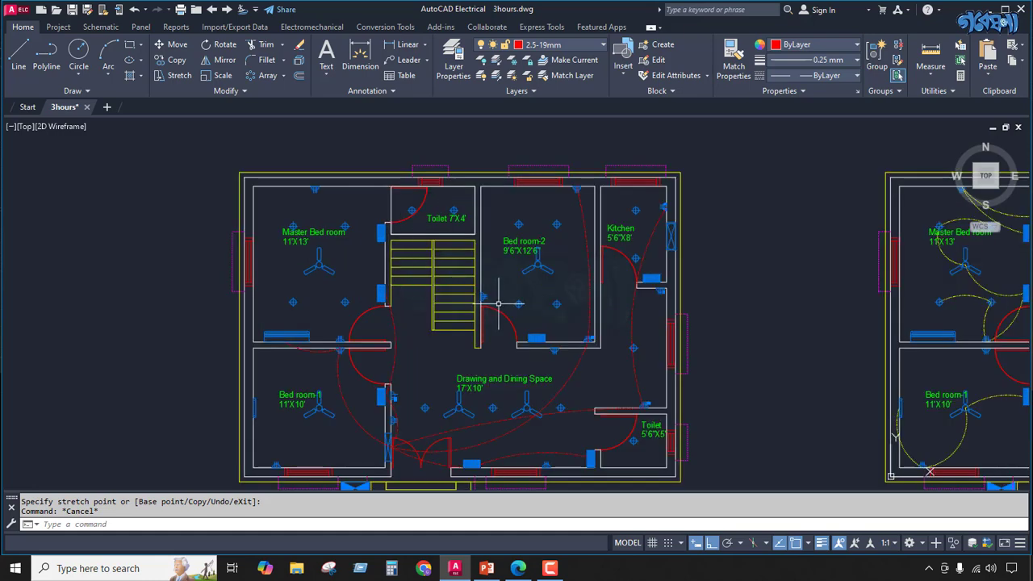
pyautogui.scroll(-2, 468, 278)
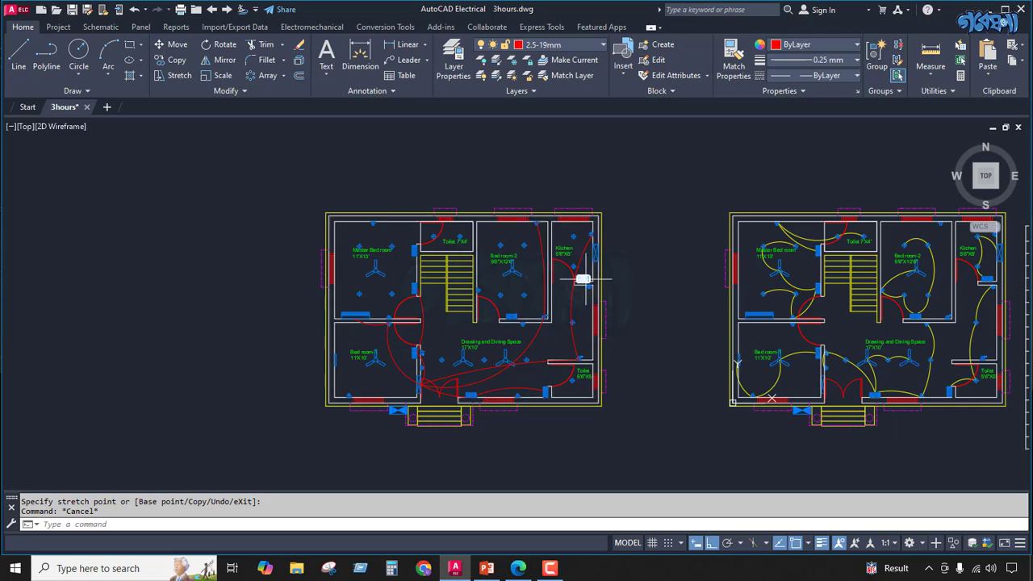
pyautogui.moveTo(582, 280)
pyautogui.scroll(4, 407, 304)
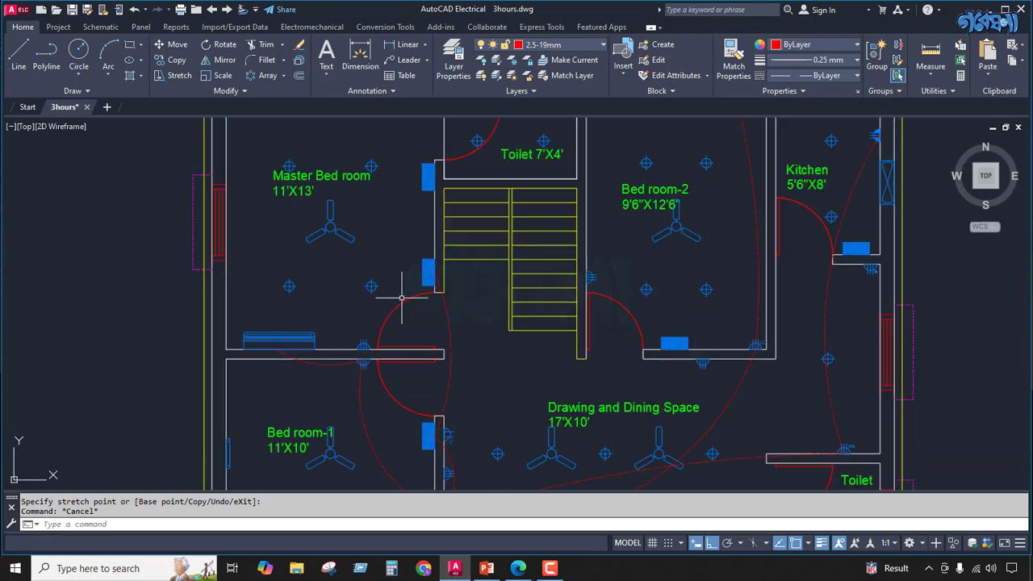
pyautogui.scroll(-2, 404, 288)
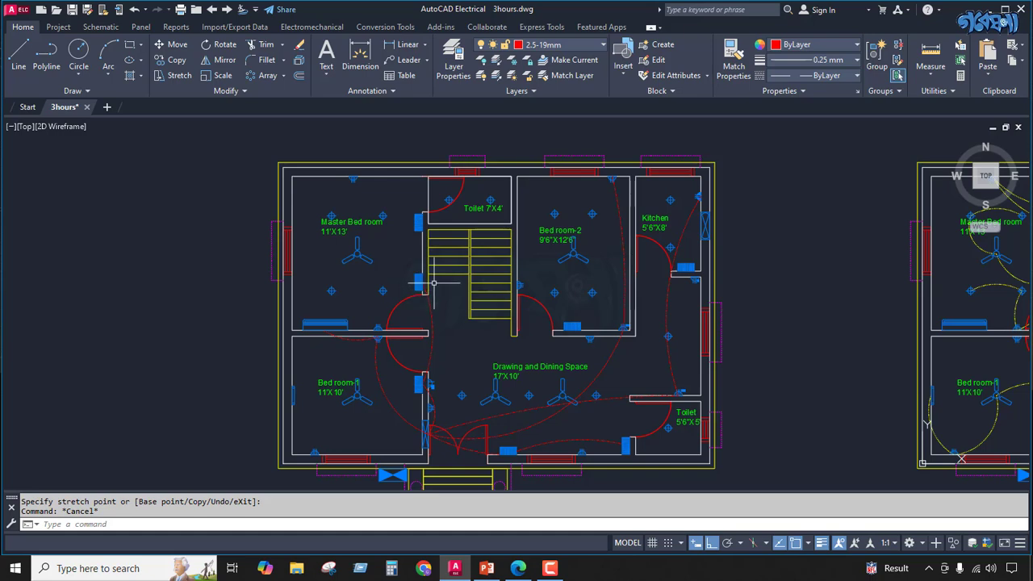
# Draw a 2.5 mm² arc from the copied plan's distribution board across the dining space through the Bed room-2 switch board.
pyautogui.click(115, 54)
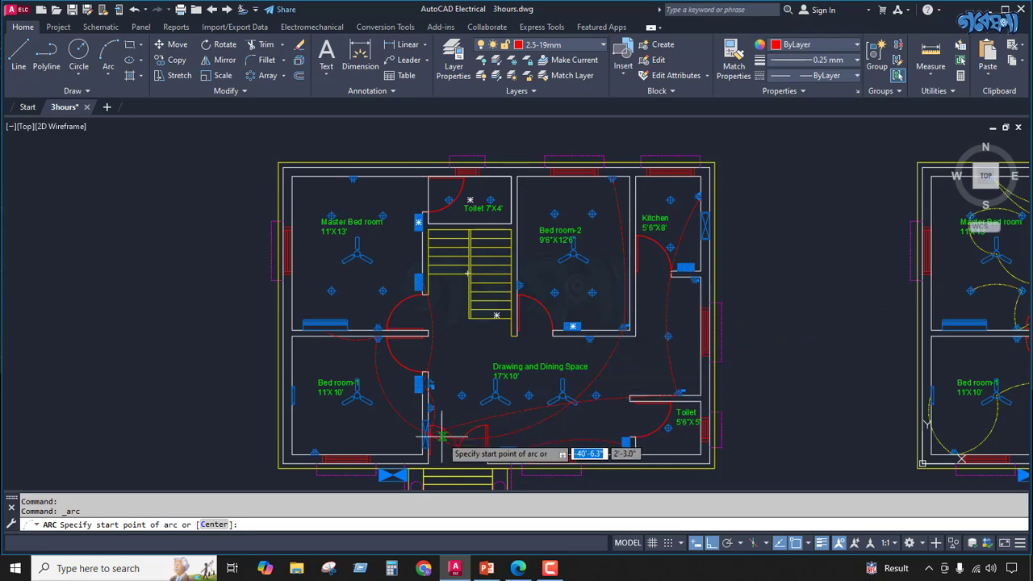
pyautogui.scroll(5, 436, 436)
pyautogui.click(396, 422)
pyautogui.scroll(-4, 444, 422)
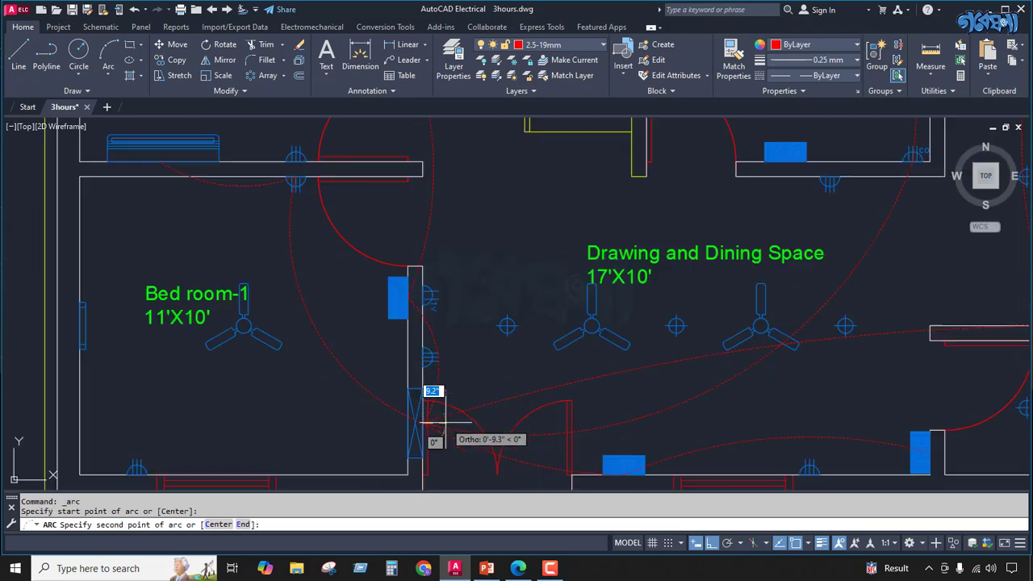
pyautogui.click(658, 257)
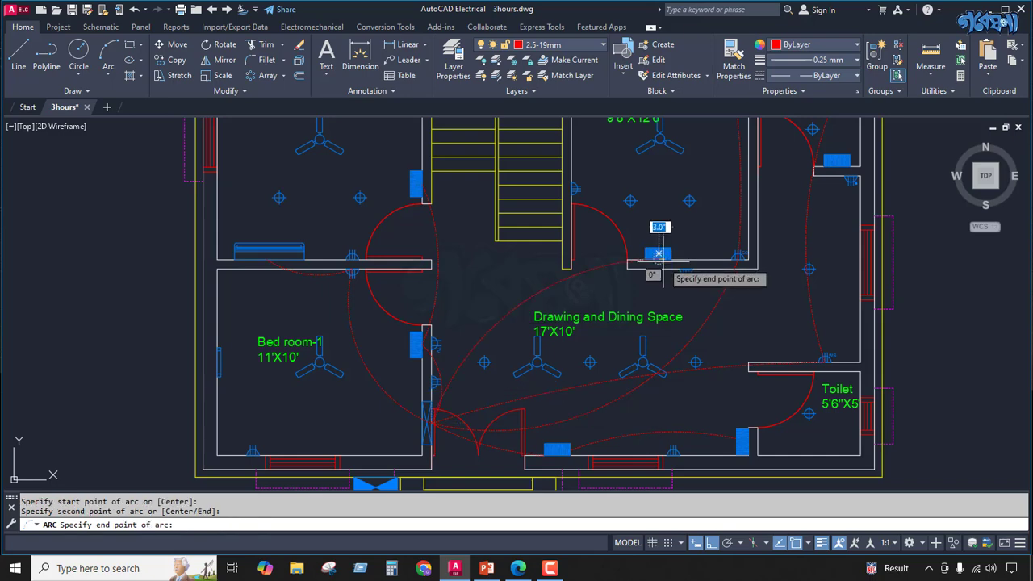
pyautogui.click(626, 274)
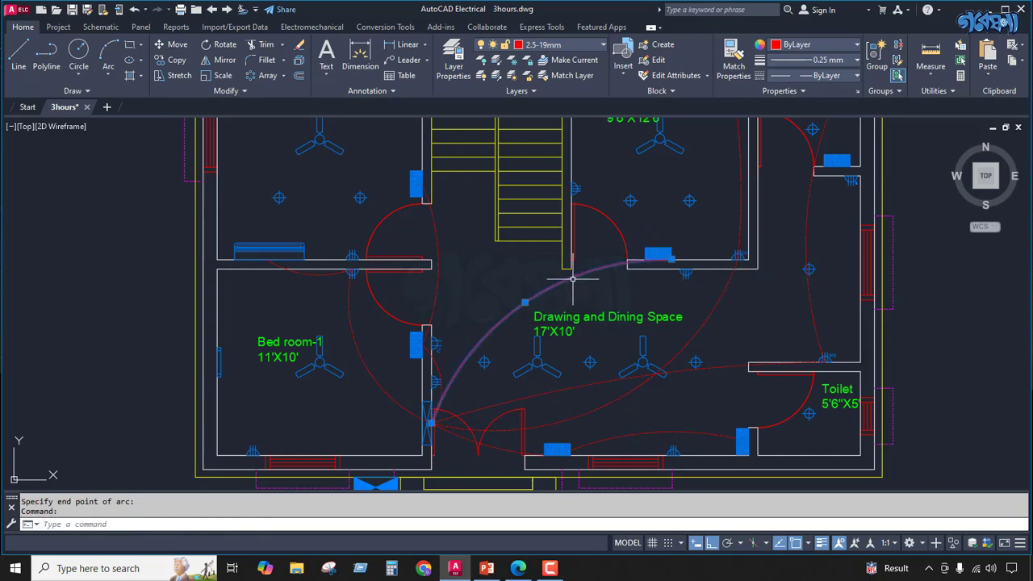
# Stretch the new arc's loose end back to the lower edge of the Bed room-2 switch board.
pyautogui.click(628, 263)
pyautogui.click(671, 259)
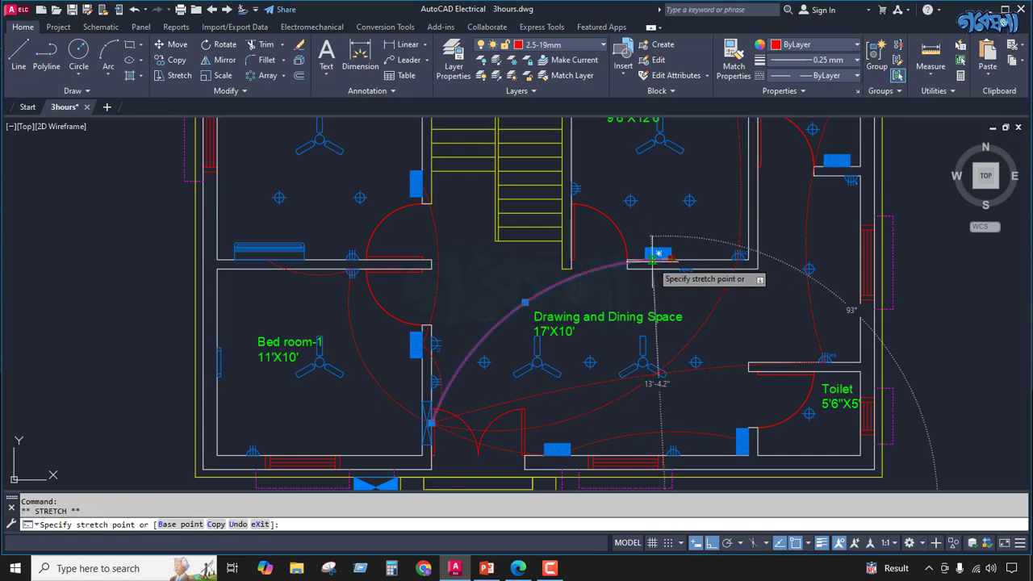
pyautogui.click(520, 307)
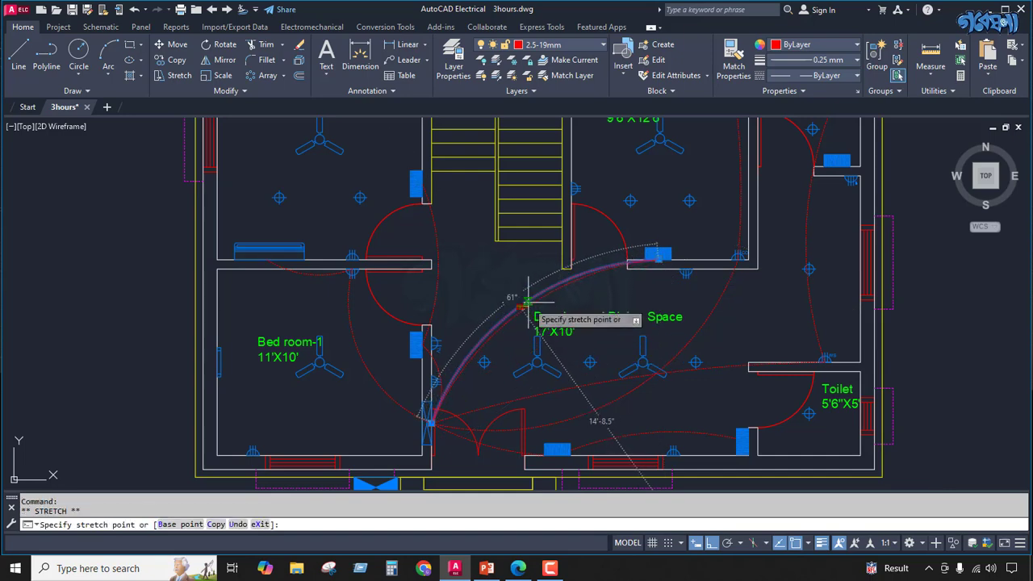
pyautogui.press('Escape')
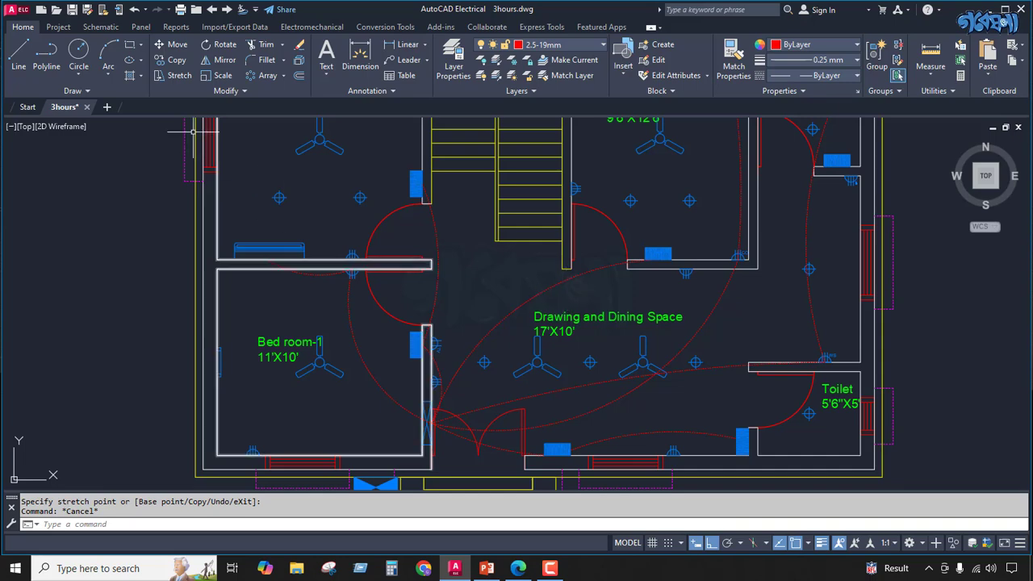
# Draw a 2.5 mm² arc from the Bed room-2 switch board through the Kitchen switch board.
pyautogui.click(108, 54)
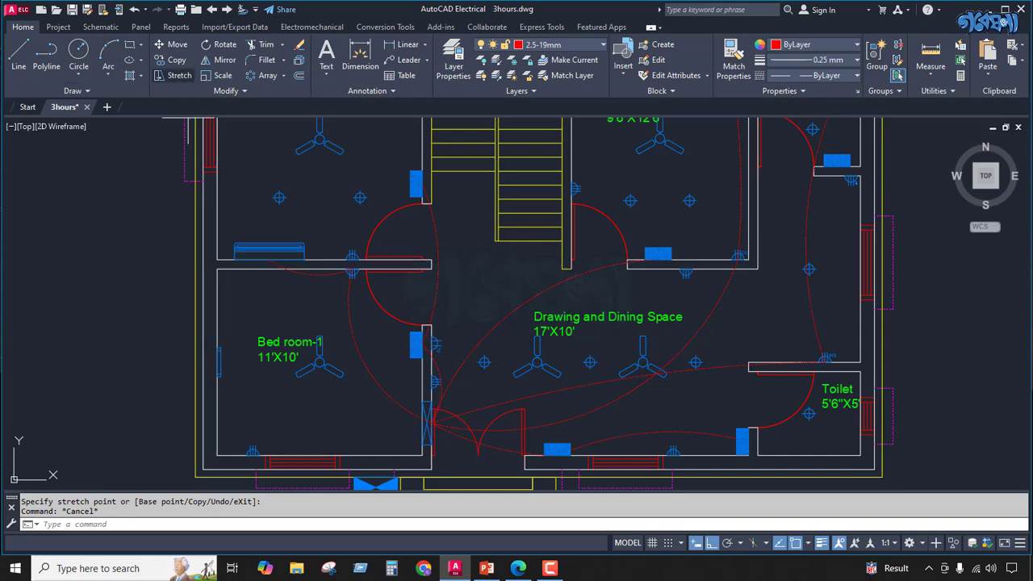
pyautogui.click(660, 260)
pyautogui.scroll(-3, 650, 279)
pyautogui.scroll(6, 735, 273)
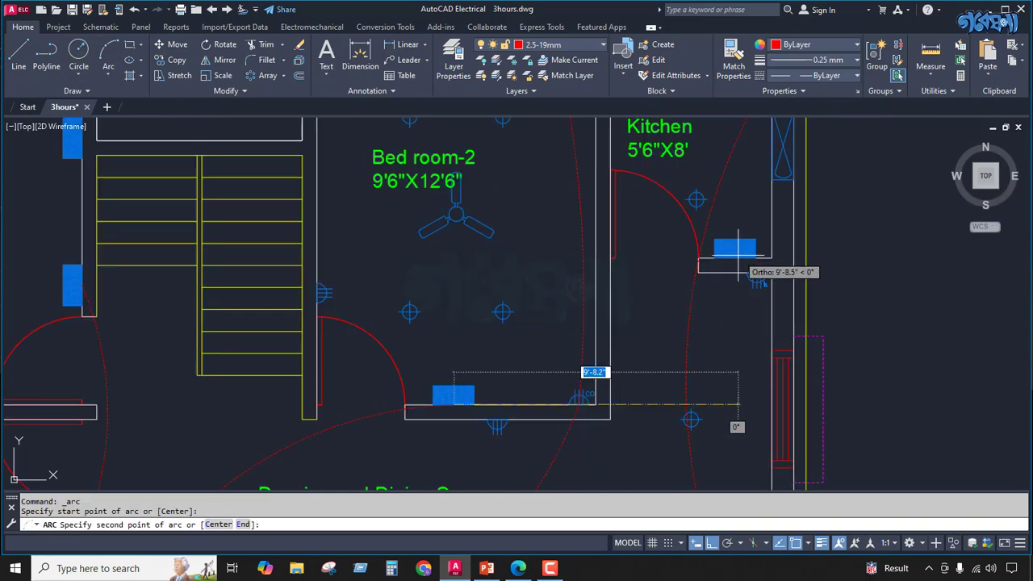
pyautogui.click(734, 272)
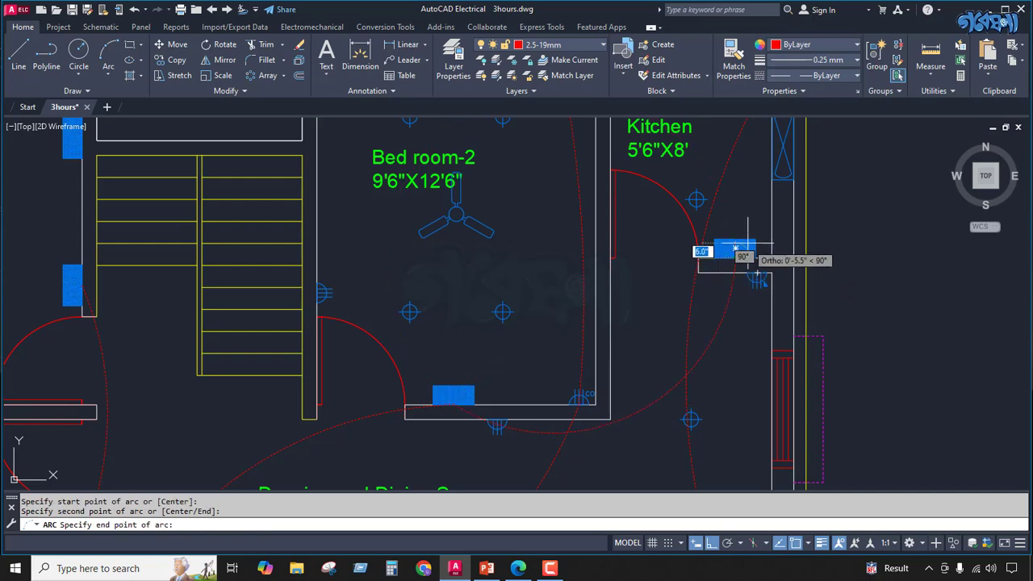
pyautogui.click(744, 222)
# Stretch the new arc's loose end in the Kitchen back to the lower edge of its switch board.
pyautogui.click(717, 324)
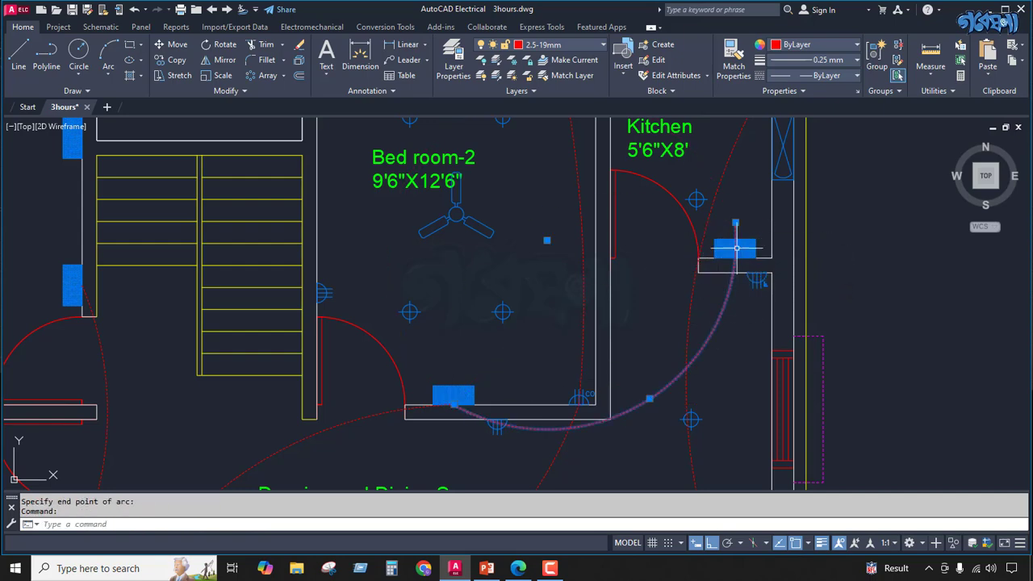
pyautogui.click(735, 222)
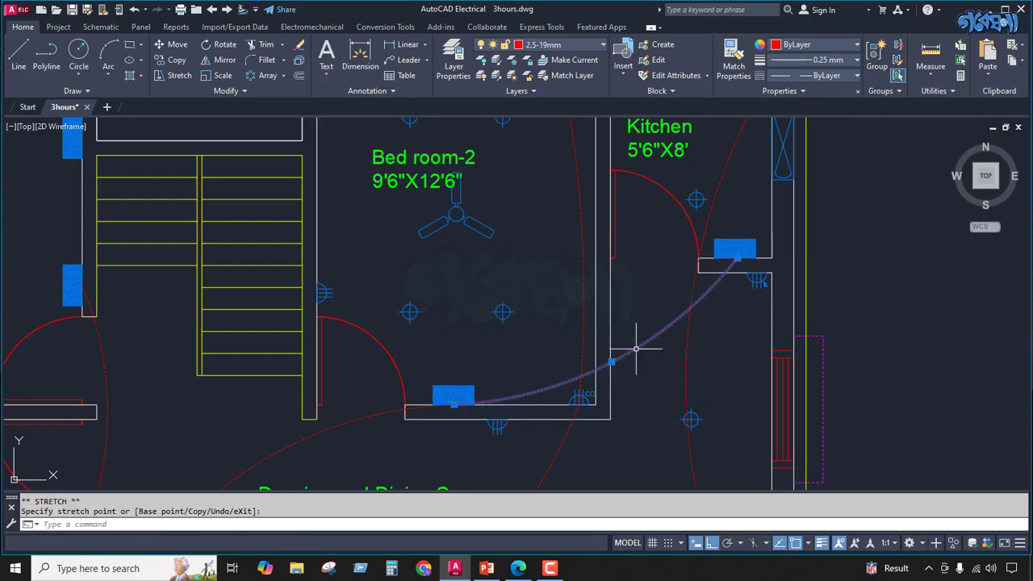
pyautogui.press('Escape')
pyautogui.scroll(-2, 682, 347)
pyautogui.scroll(-2, 682, 349)
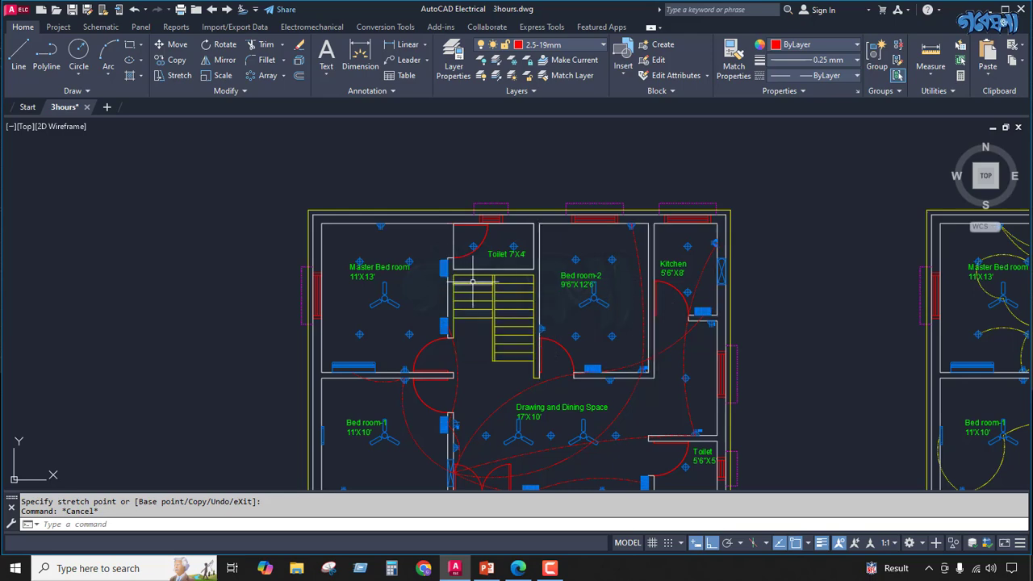
pyautogui.scroll(-2, 458, 249)
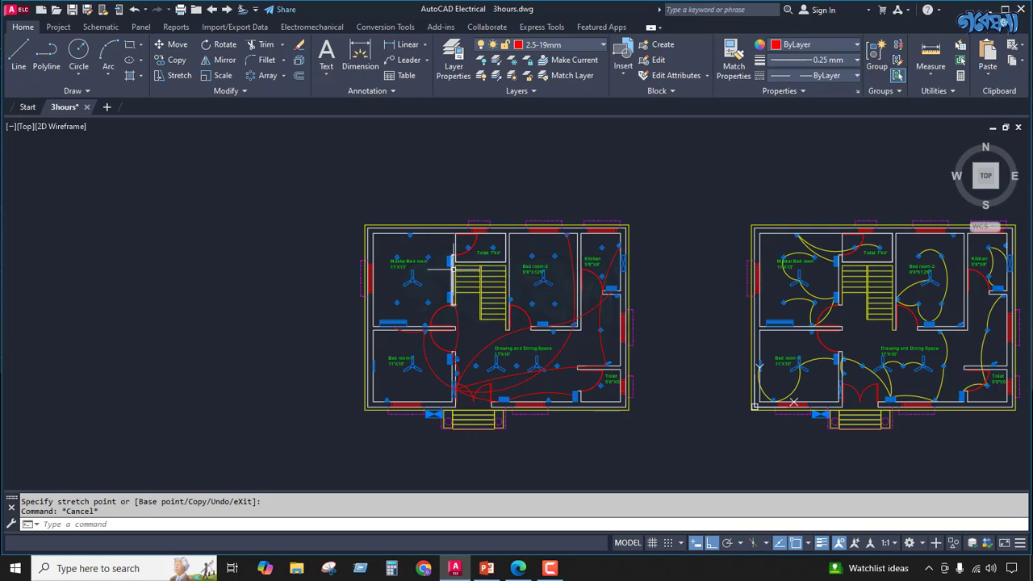
pyautogui.scroll(6, 450, 258)
pyautogui.scroll(-2, 577, 217)
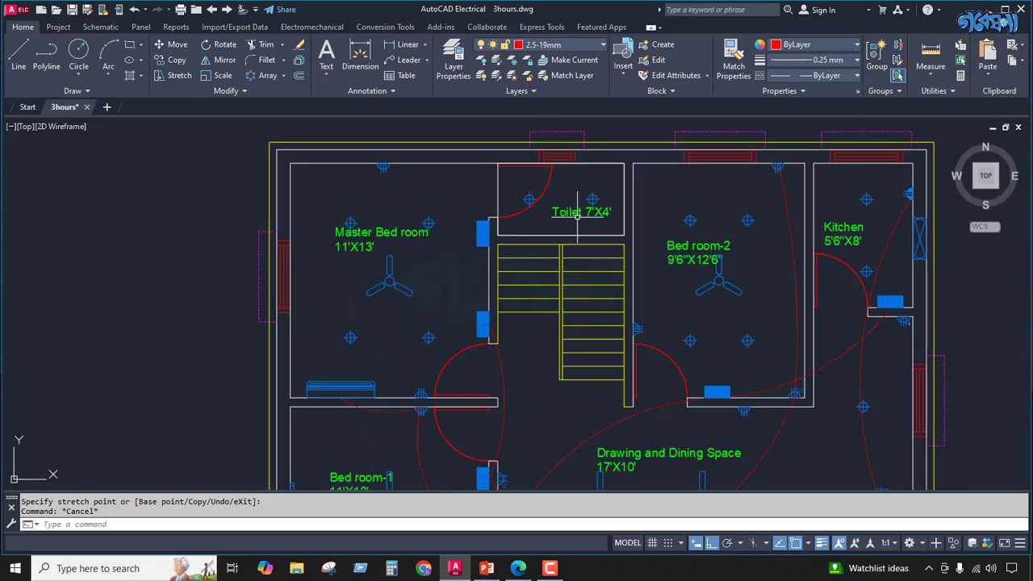
pyautogui.scroll(-2, 510, 207)
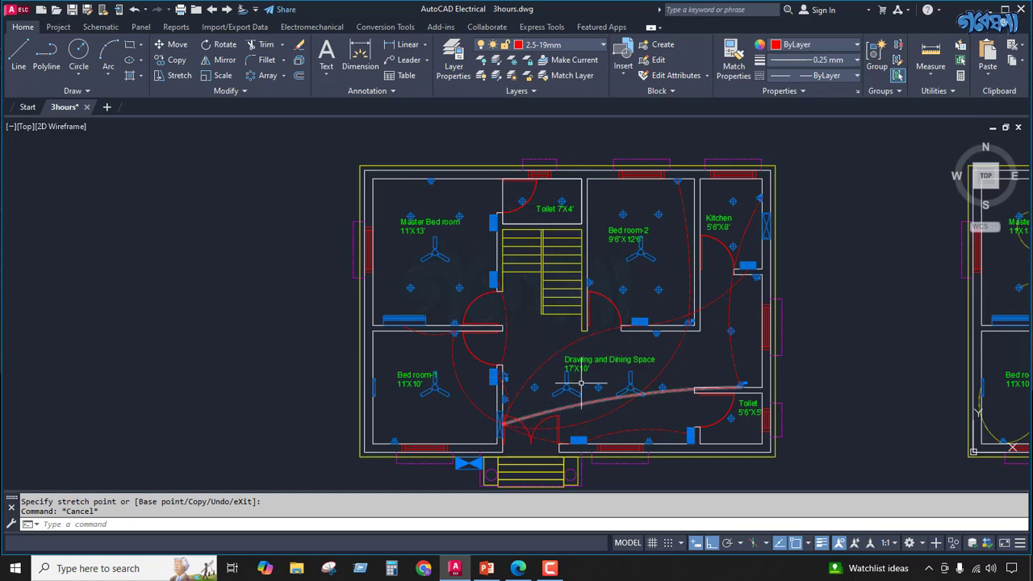
pyautogui.click(108, 53)
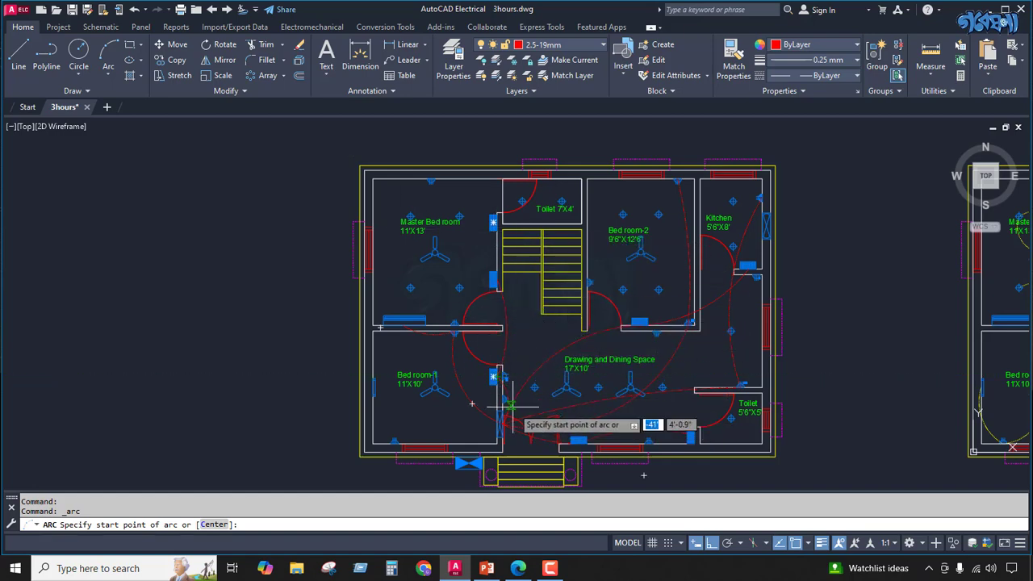
pyautogui.scroll(5, 497, 376)
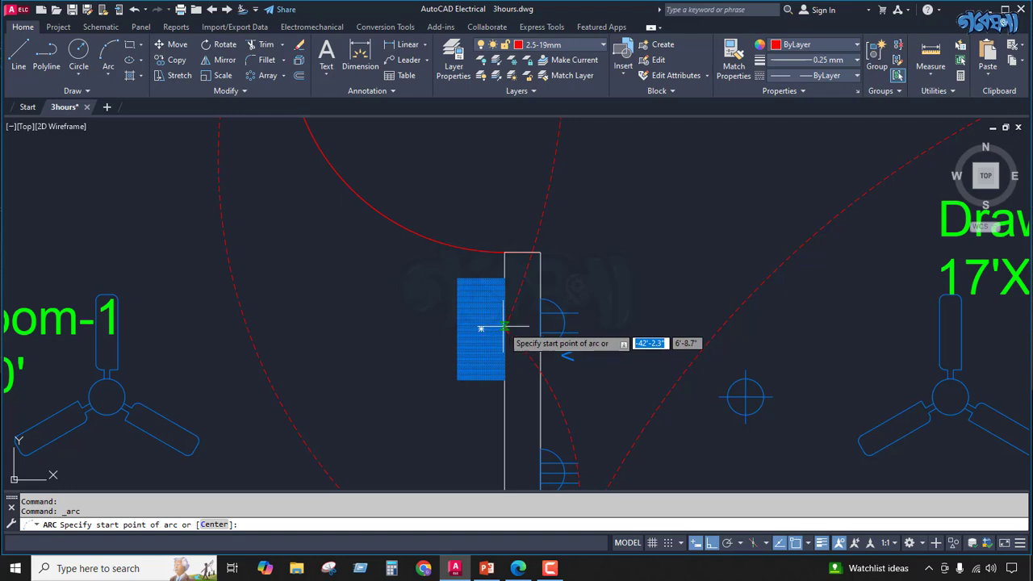
pyautogui.scroll(-5, 504, 326)
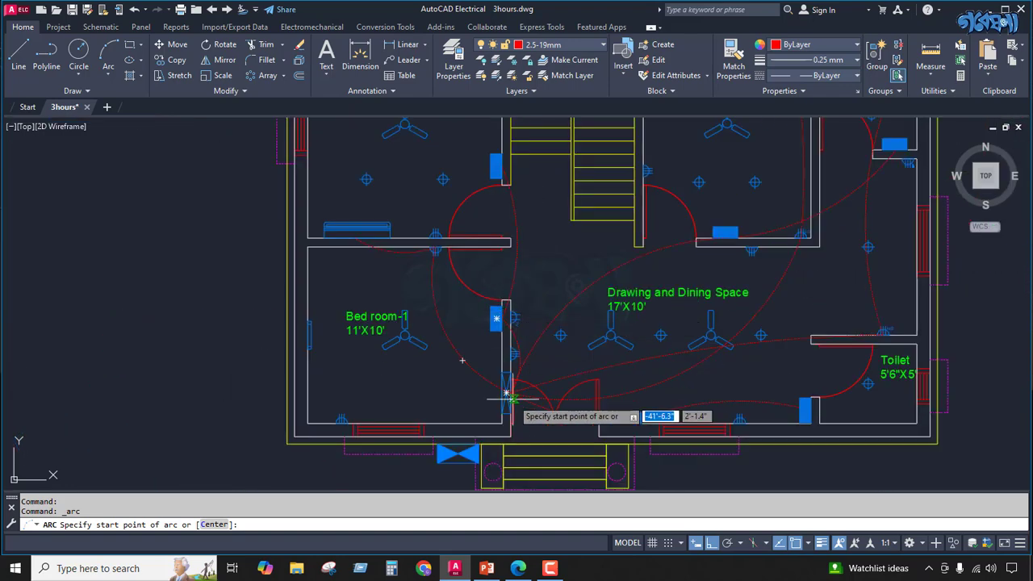
pyautogui.scroll(4, 496, 384)
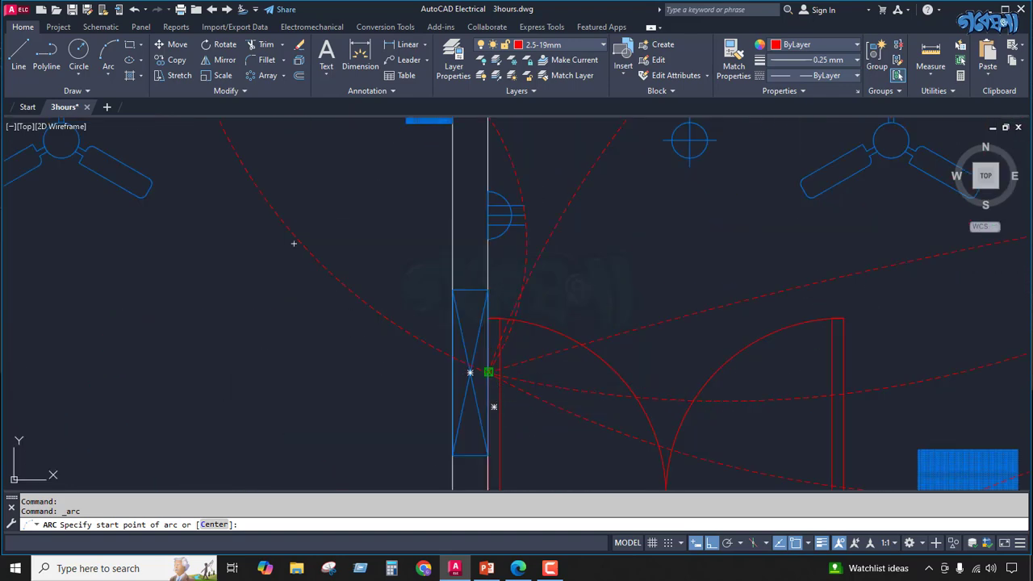
pyautogui.click(489, 372)
pyautogui.scroll(-5, 488, 372)
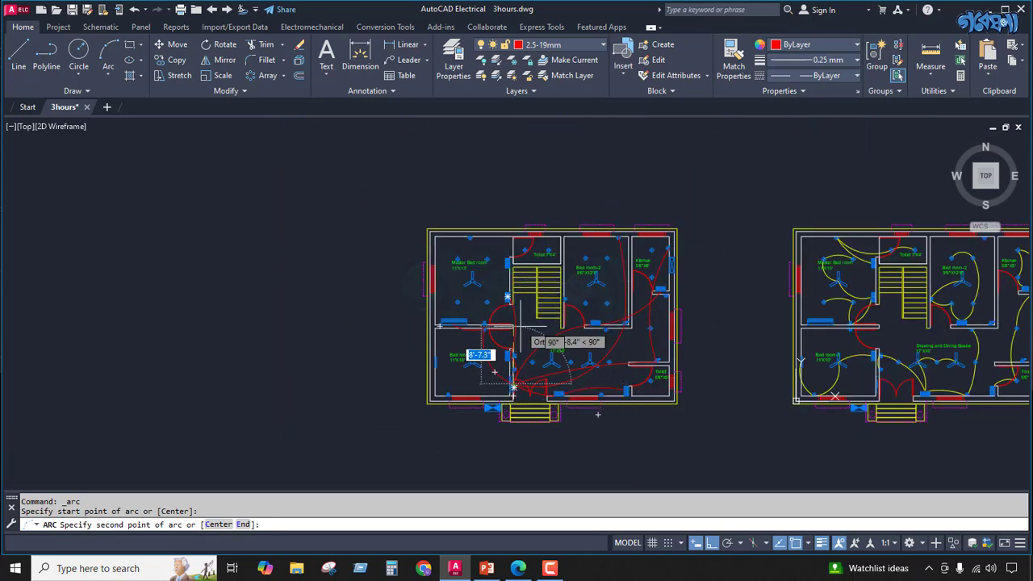
pyautogui.scroll(5, 494, 372)
pyautogui.scroll(-6, 513, 342)
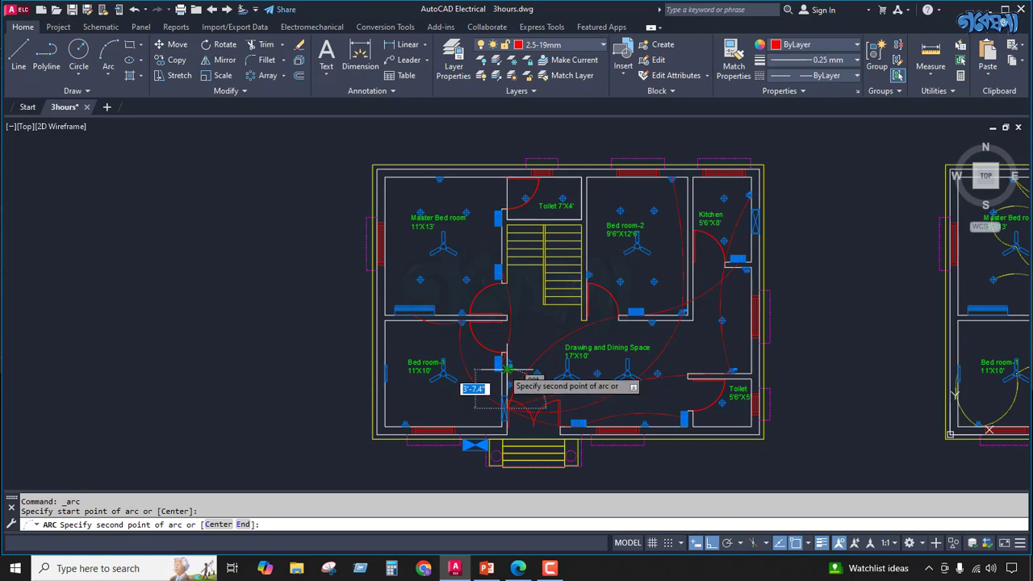
pyautogui.scroll(5, 501, 368)
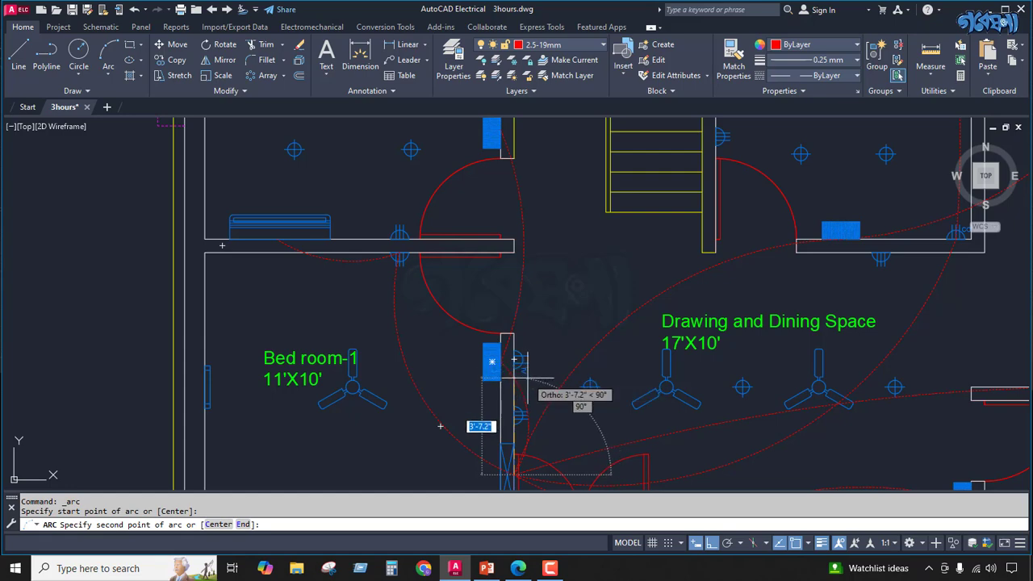
pyautogui.press('Escape')
# Stretch the Master Bed room arc's lower end from the Bed room-1 switch board to the distribution board.
pyautogui.scroll(-2, 511, 375)
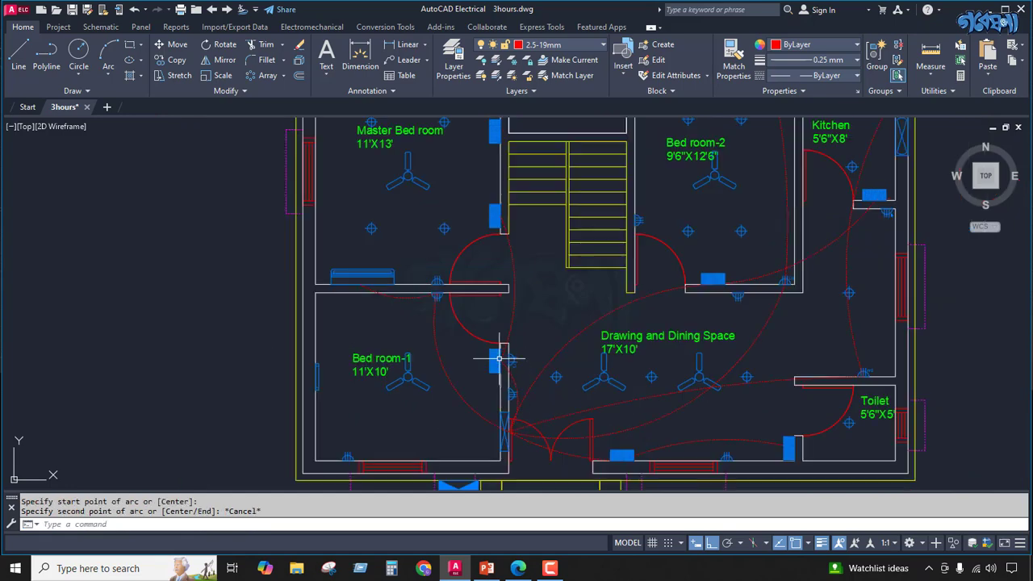
pyautogui.scroll(4, 511, 422)
pyautogui.click(472, 287)
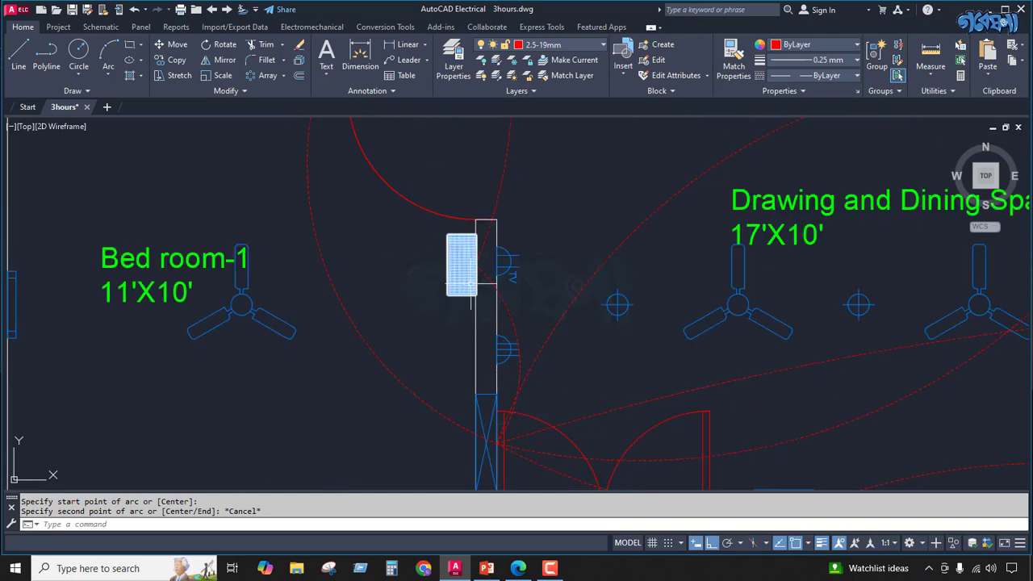
pyautogui.scroll(-3, 461, 275)
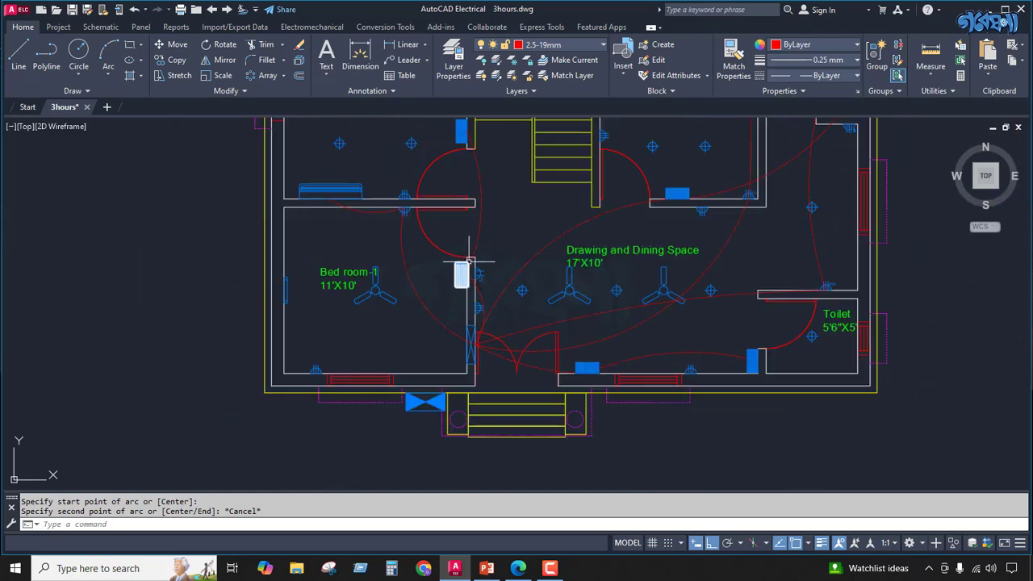
pyautogui.click(473, 259)
pyautogui.click(468, 275)
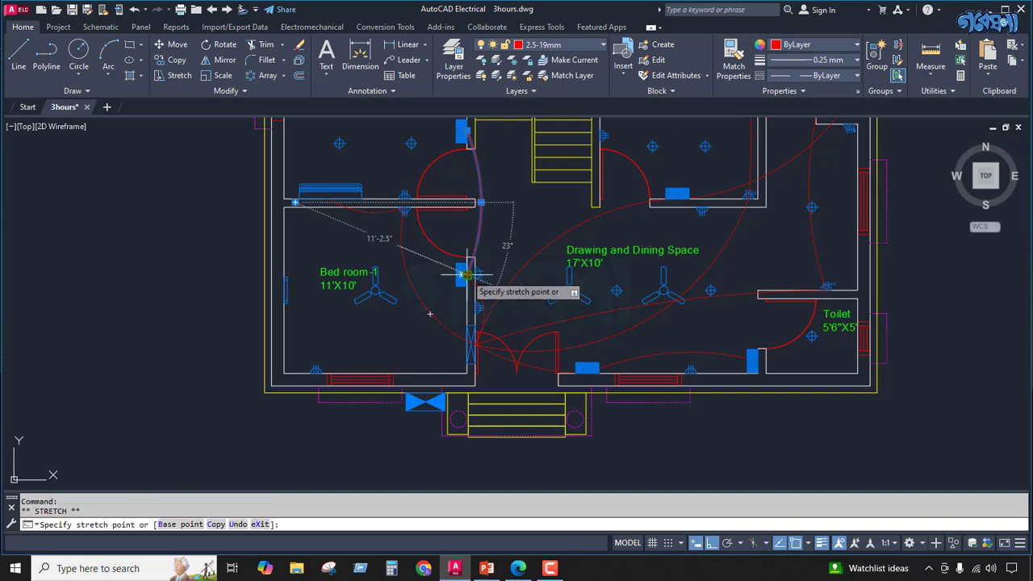
pyautogui.scroll(5, 476, 349)
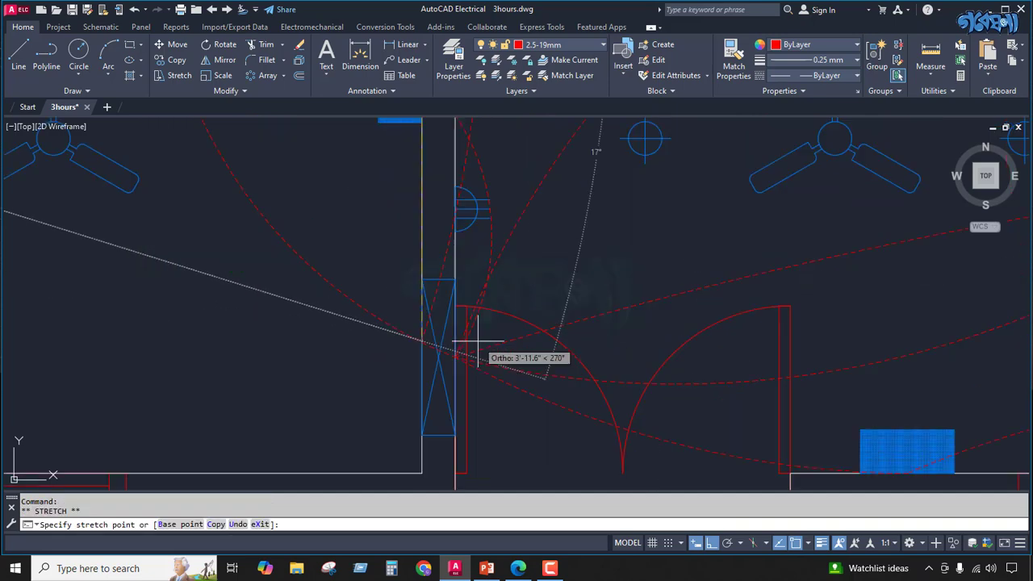
pyautogui.click(456, 356)
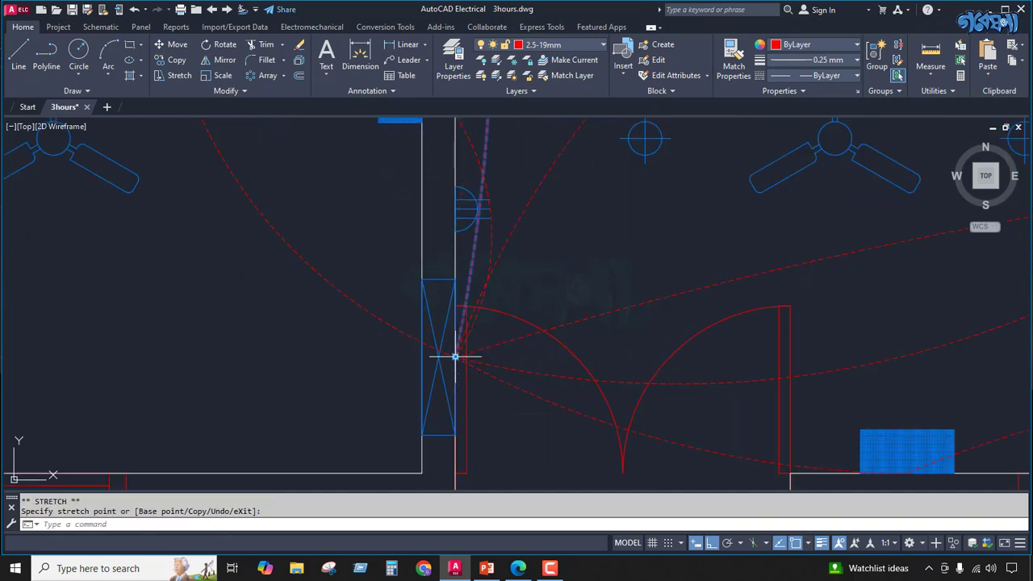
# Draw a 2.5 mm² arc from the lower Master Bed room switch board through the upper Master Bed room switch board.
pyautogui.scroll(-5, 456, 356)
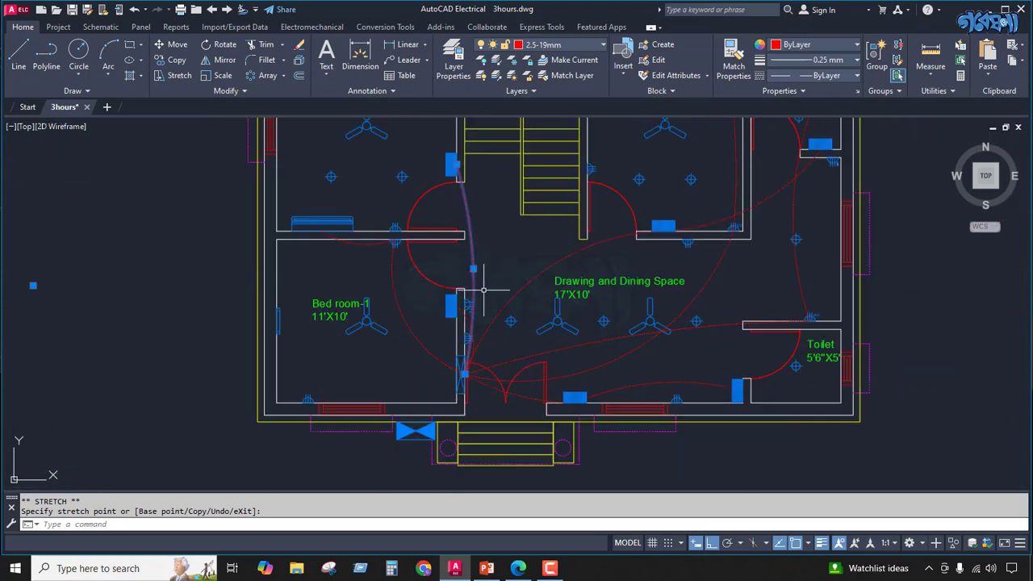
pyautogui.scroll(-2, 483, 289)
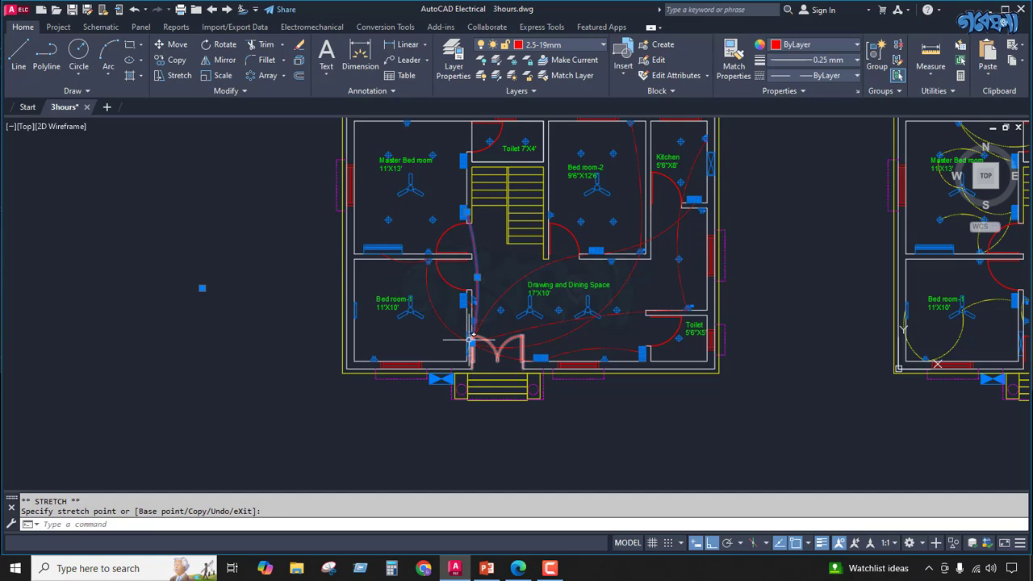
pyautogui.moveTo(474, 339)
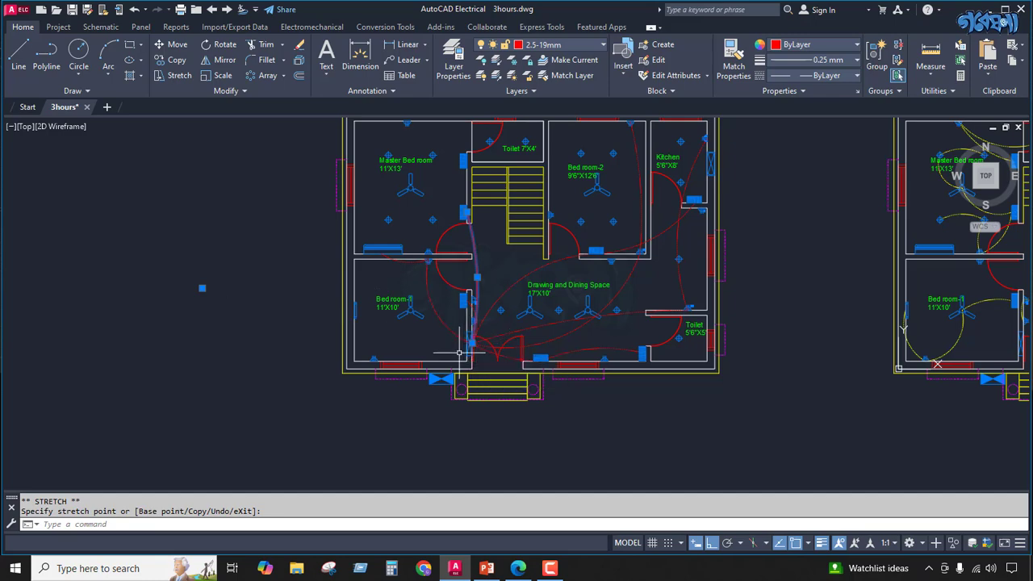
pyautogui.scroll(5, 473, 346)
pyautogui.scroll(-3, 436, 349)
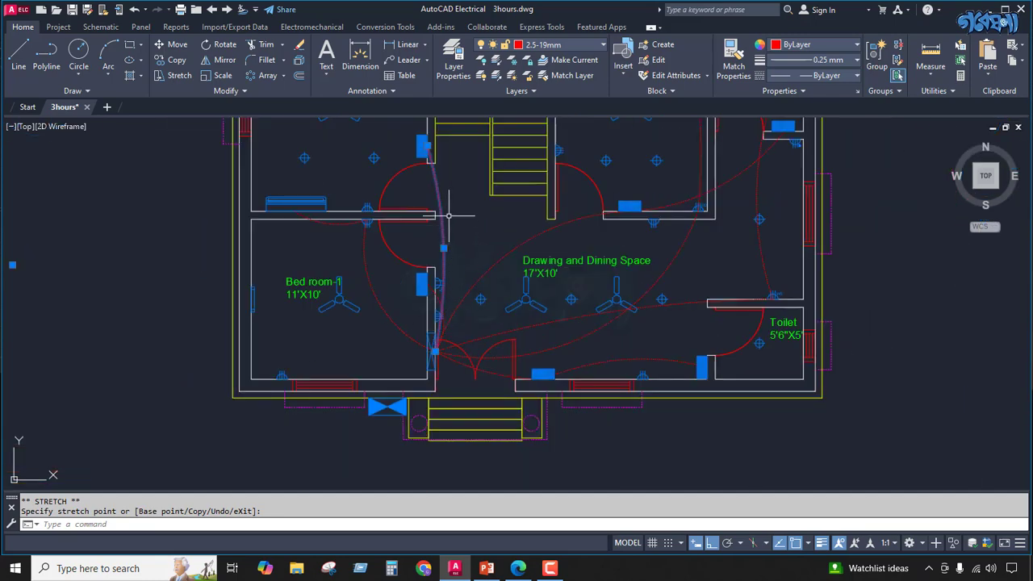
pyautogui.scroll(-3, 440, 212)
pyautogui.scroll(8, 437, 216)
pyautogui.scroll(-4, 437, 216)
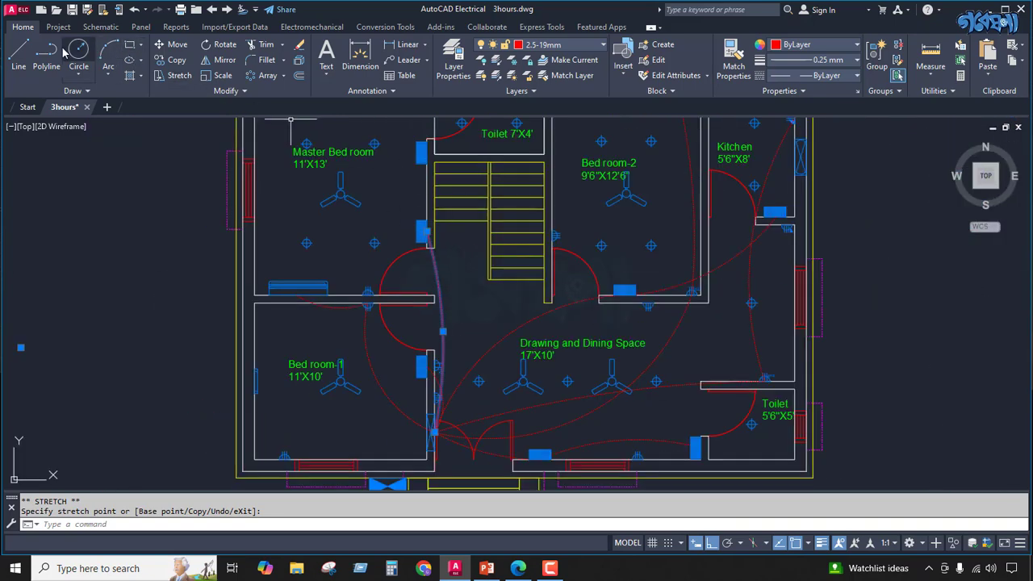
pyautogui.click(108, 50)
pyautogui.scroll(-5, 593, 235)
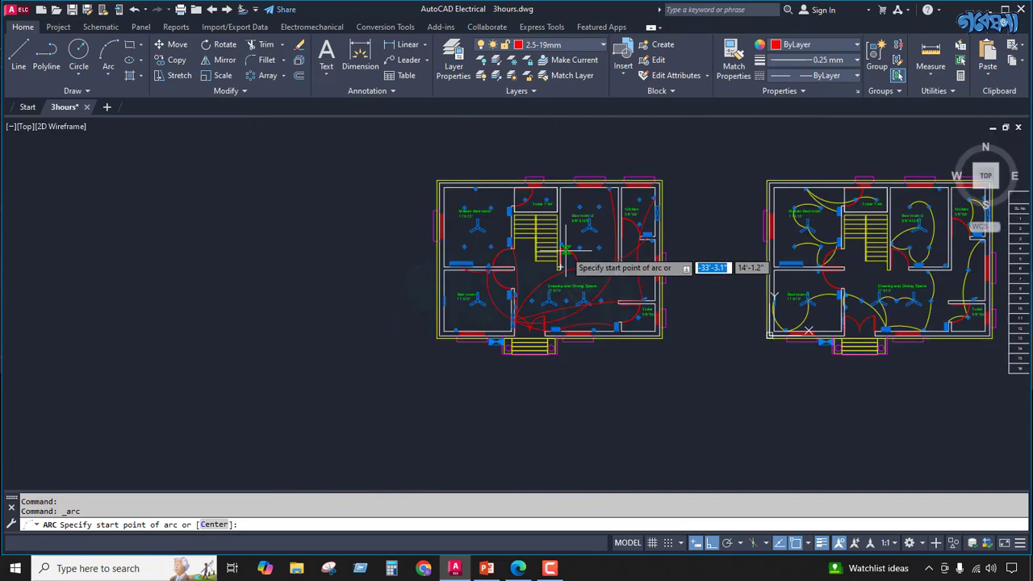
pyautogui.scroll(6, 509, 242)
pyautogui.click(498, 238)
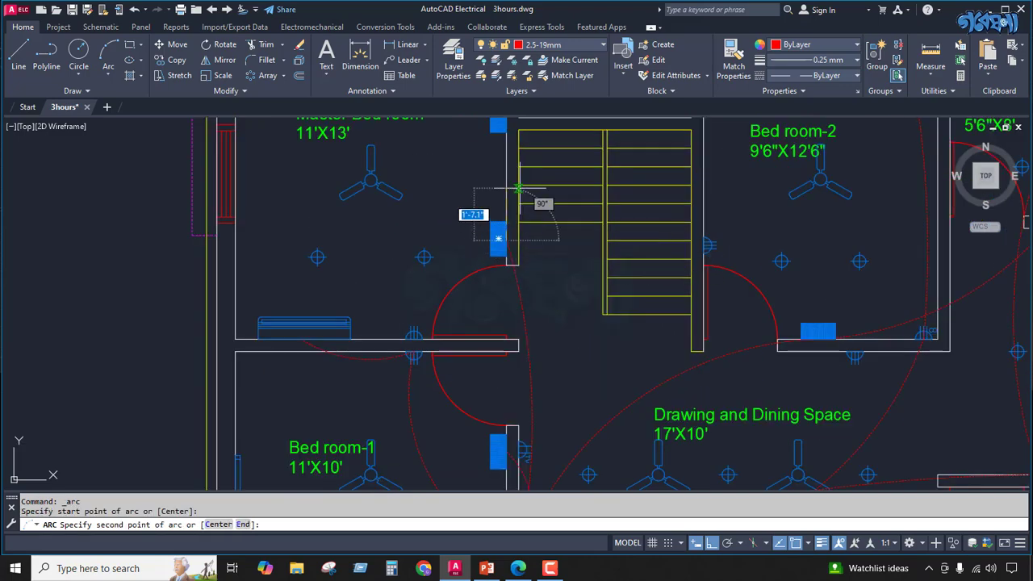
pyautogui.scroll(-3, 525, 193)
pyautogui.scroll(4, 528, 186)
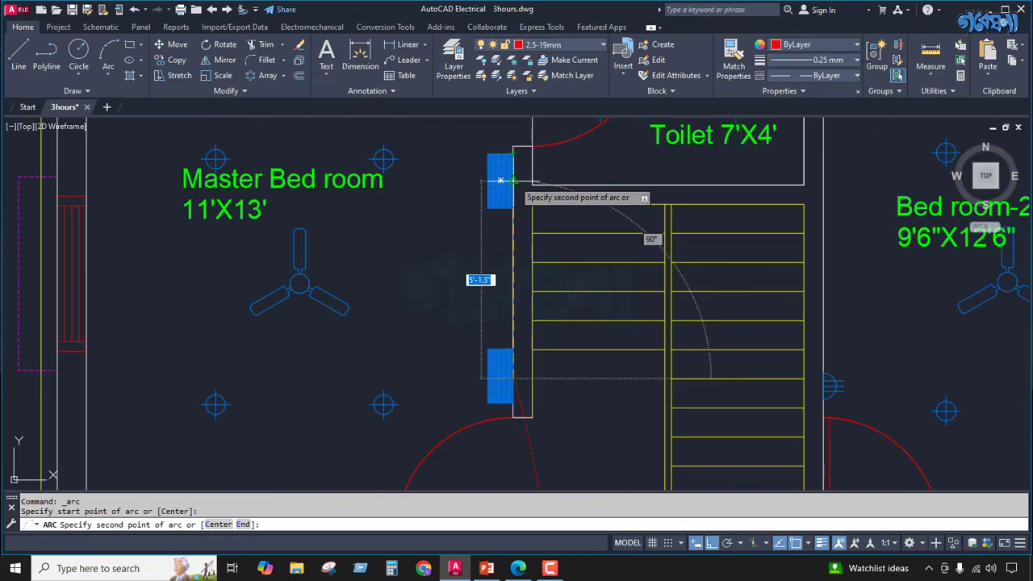
pyautogui.click(514, 180)
pyautogui.click(574, 180)
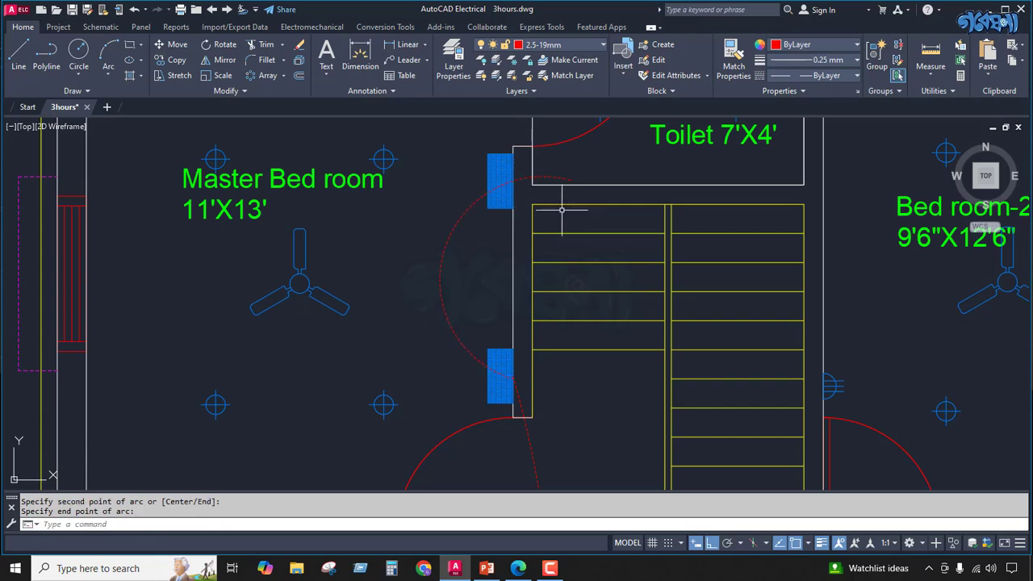
# Stretch the new arc's loose end back to the edge of the upper Master Bed room switch board.
pyautogui.click(444, 248)
pyautogui.click(443, 249)
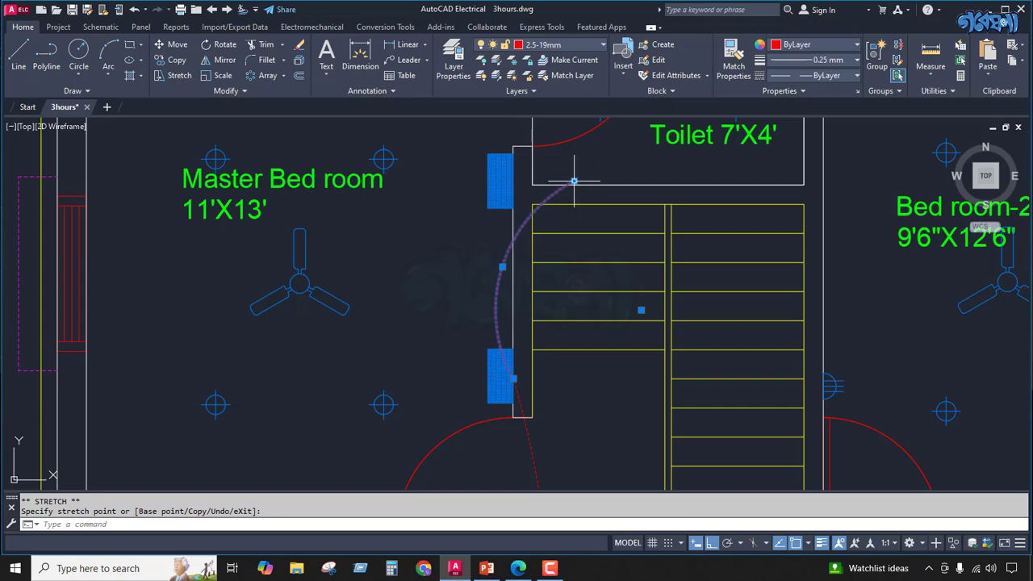
pyautogui.click(502, 278)
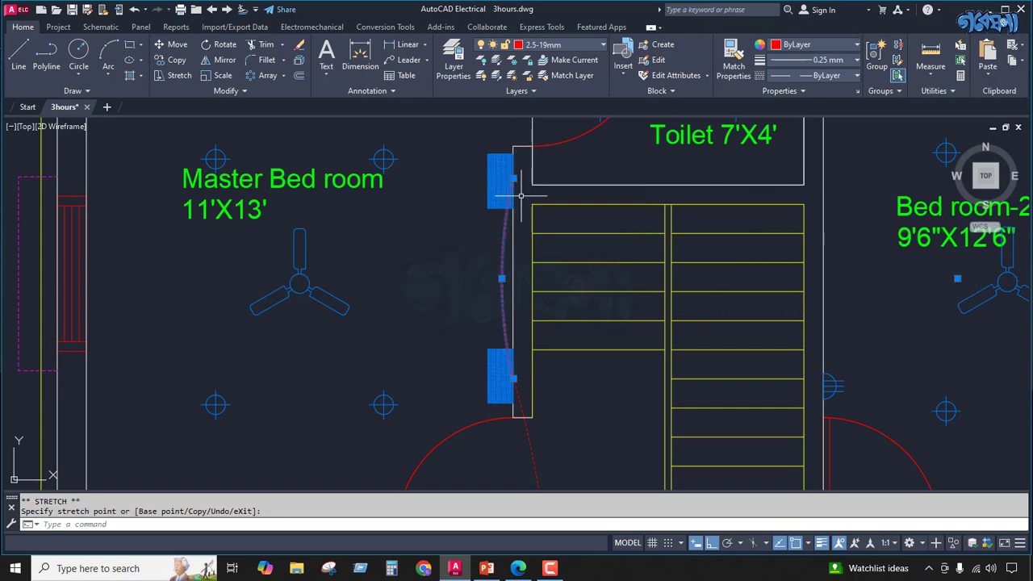
pyautogui.rightClick(502, 279)
pyautogui.press('Escape')
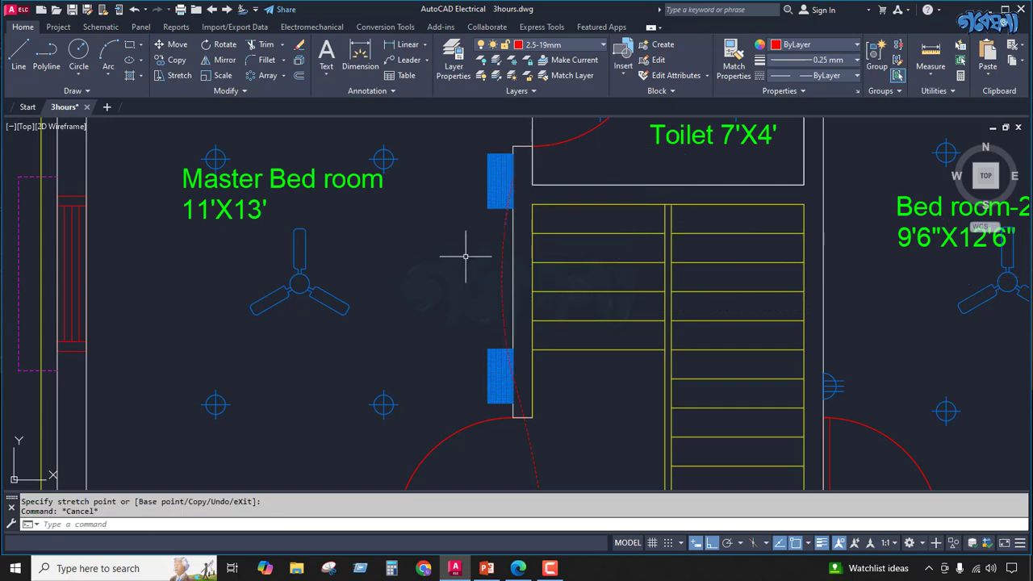
# Examine the 2.5 mm² connections to the distribution board and compare both wiring plans with the load legend table.
pyautogui.scroll(-4, 464, 242)
pyautogui.scroll(-5, 469, 202)
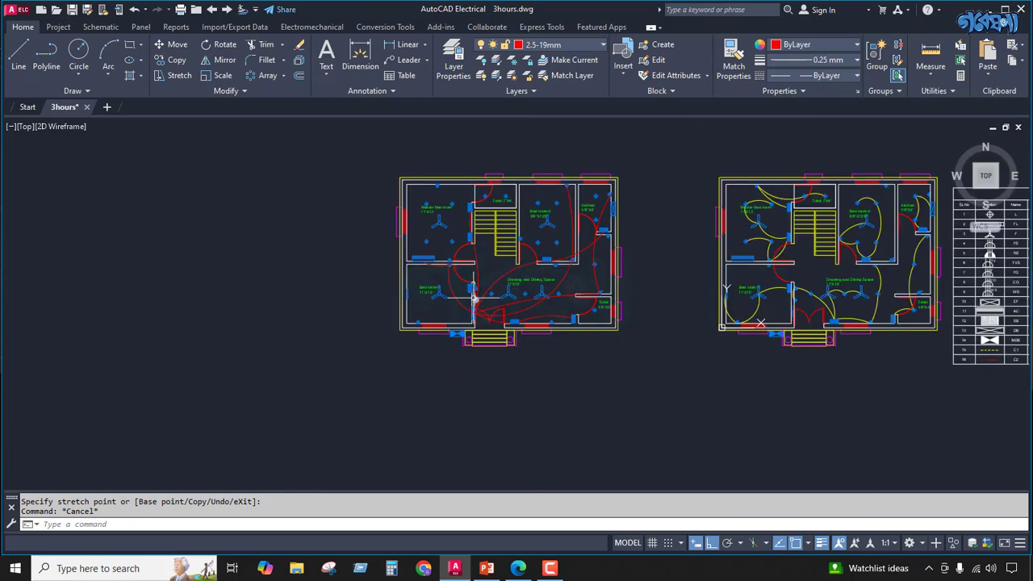
pyautogui.scroll(9, 475, 299)
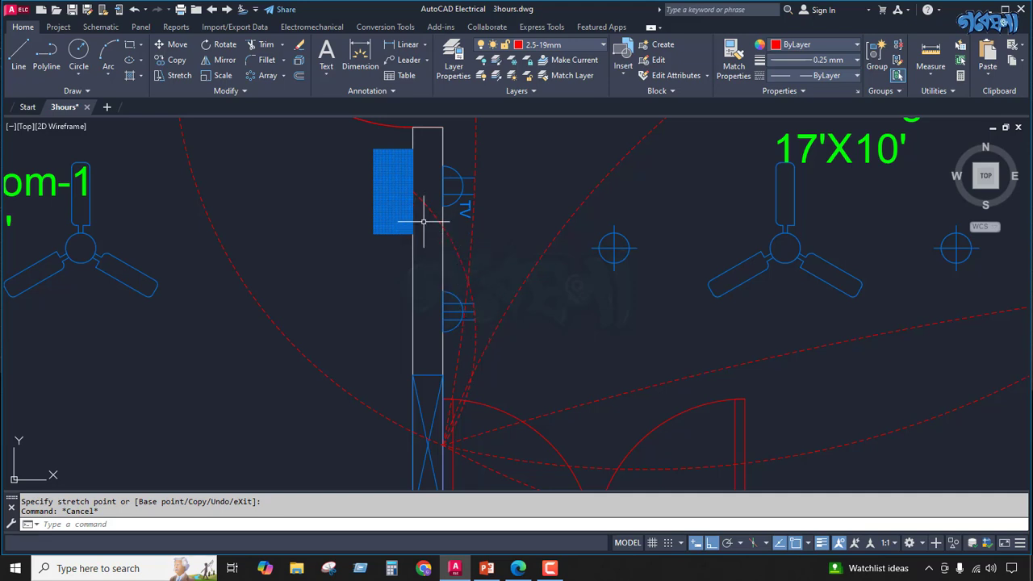
pyautogui.scroll(-2, 420, 217)
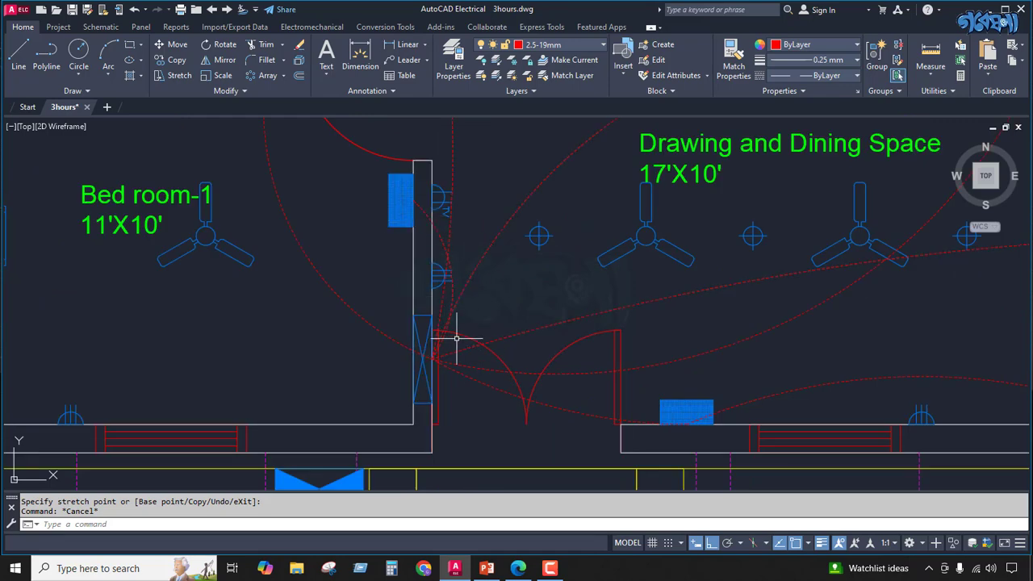
pyautogui.scroll(-5, 440, 343)
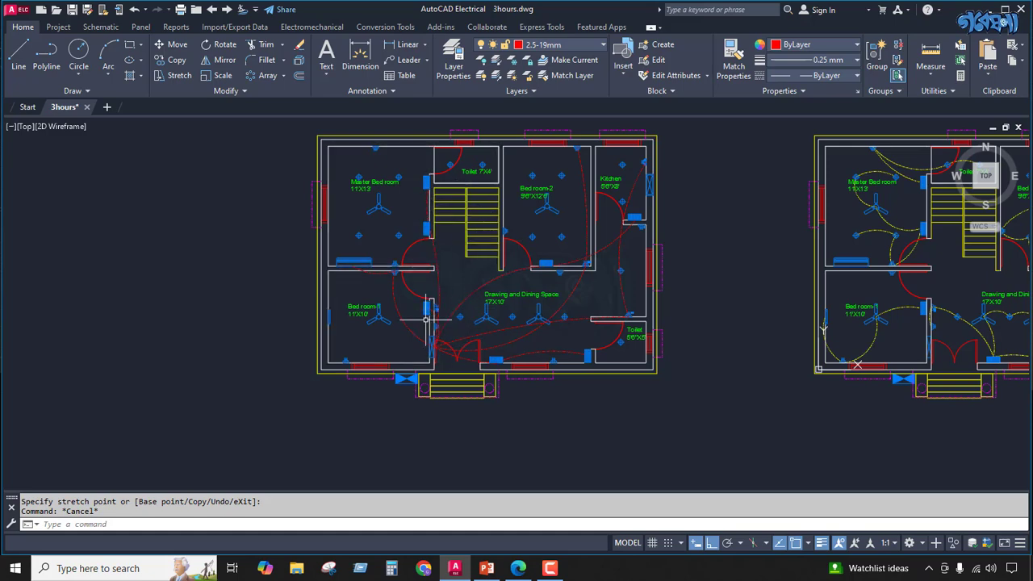
pyautogui.scroll(-2, 423, 318)
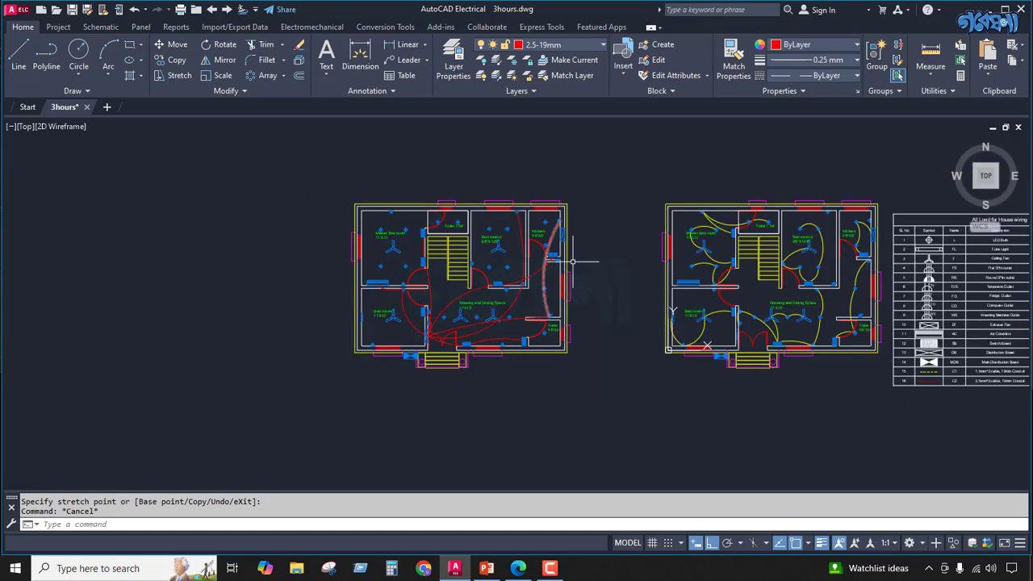
pyautogui.scroll(-2, 549, 287)
pyautogui.scroll(4, 688, 300)
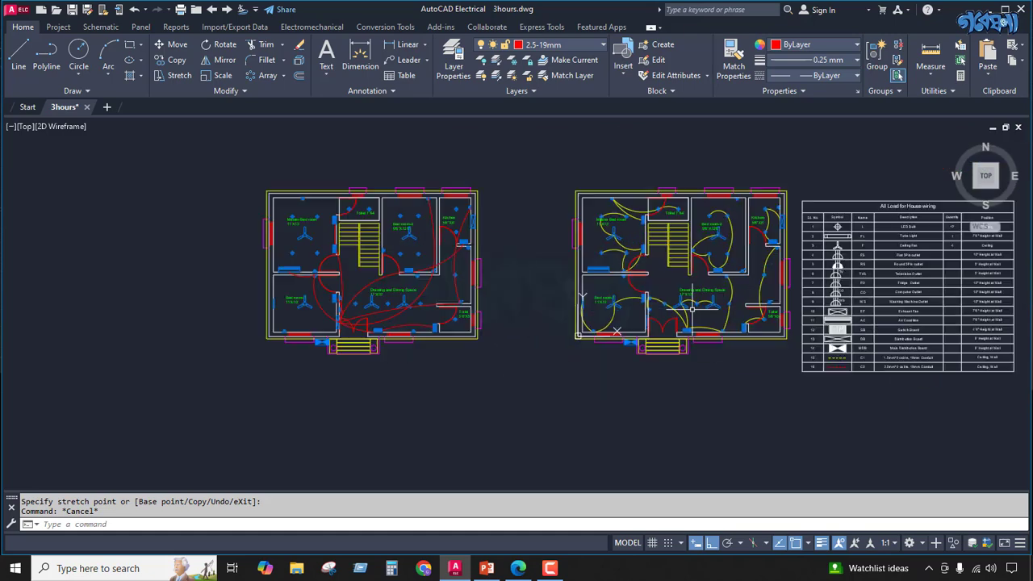
pyautogui.scroll(-2, 694, 304)
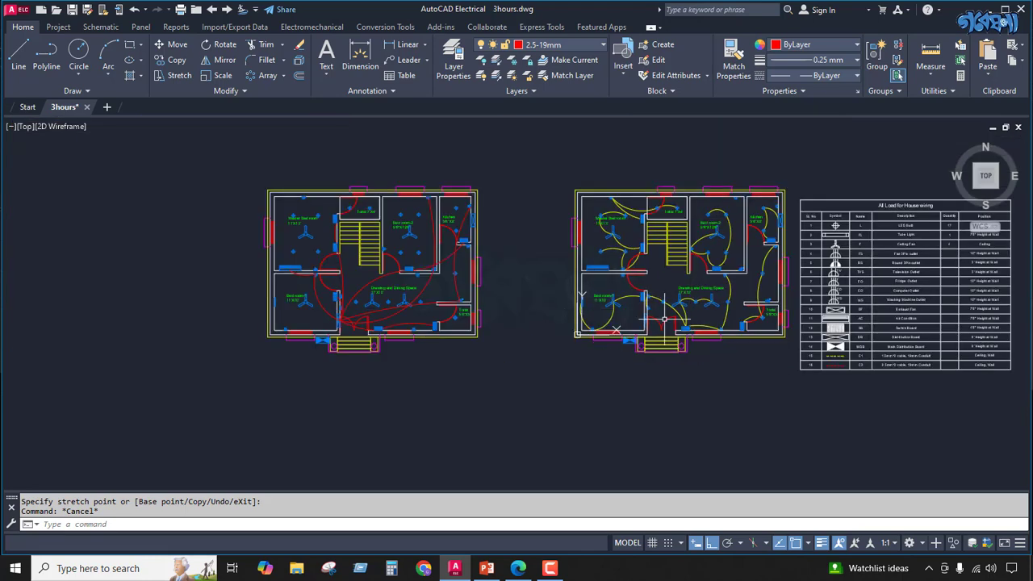
pyautogui.scroll(-2, 485, 305)
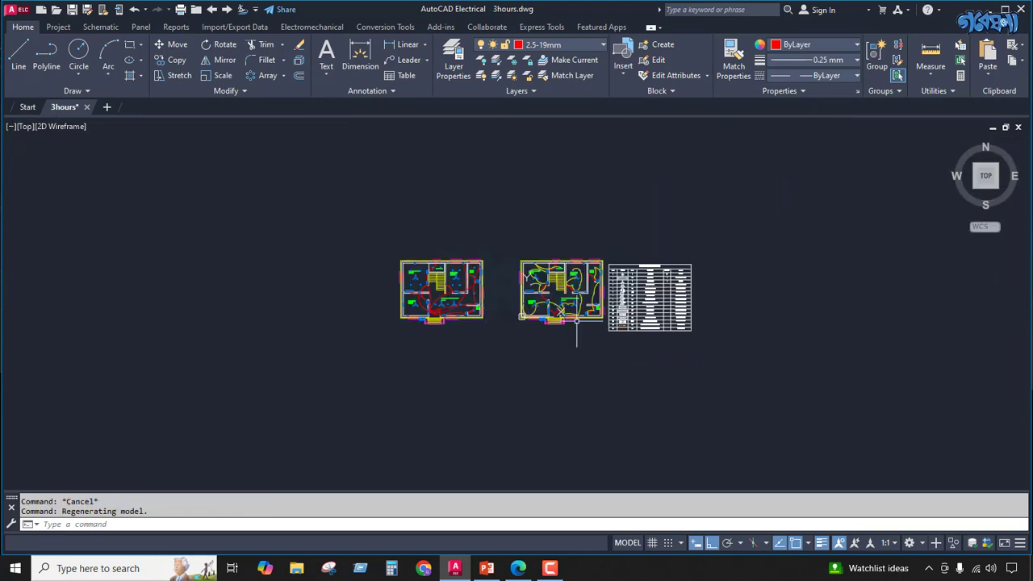
pyautogui.scroll(3, 574, 320)
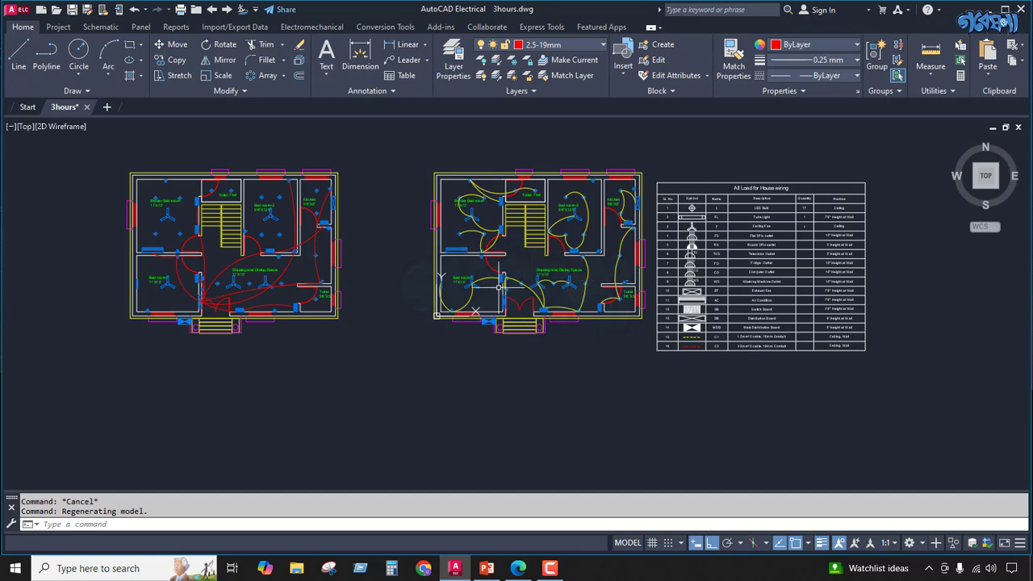
pyautogui.scroll(2, 499, 286)
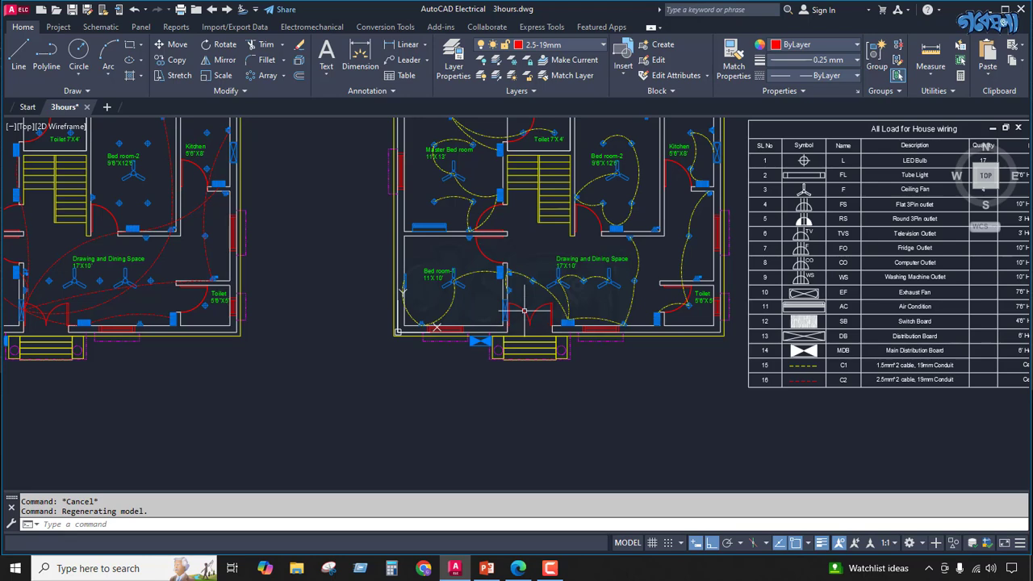
pyautogui.scroll(-2, 414, 299)
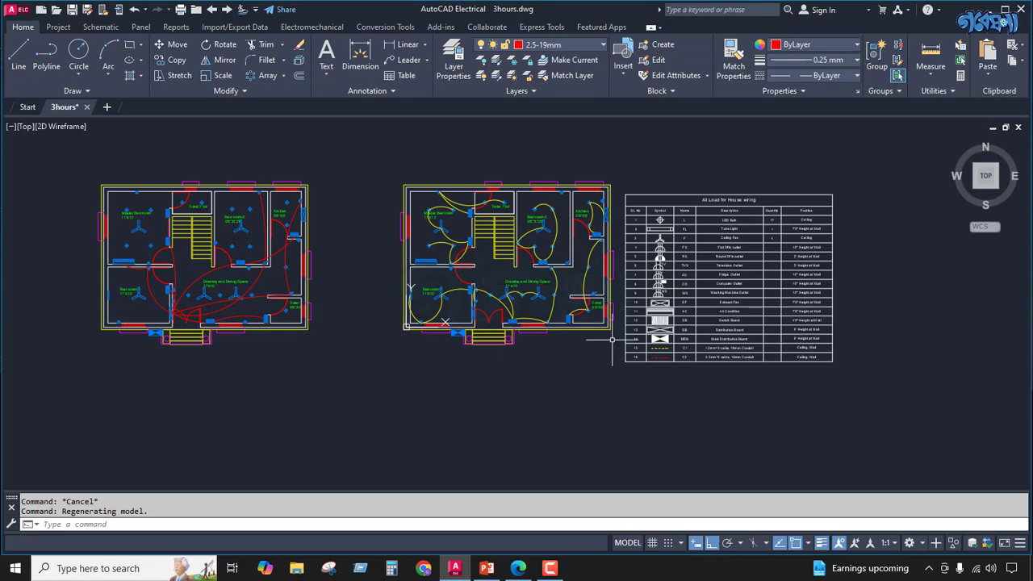
# Switch to the House wiring presentation in PowerPoint and present the closing Thank You slide as a slide show.
pyautogui.click(488, 567)
pyautogui.click(101, 323)
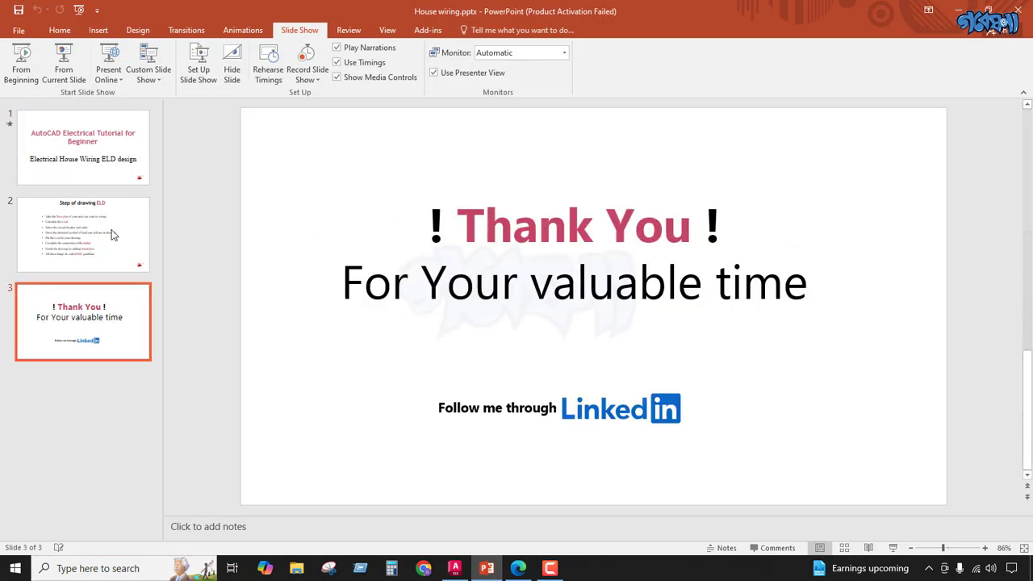
pyautogui.click(66, 71)
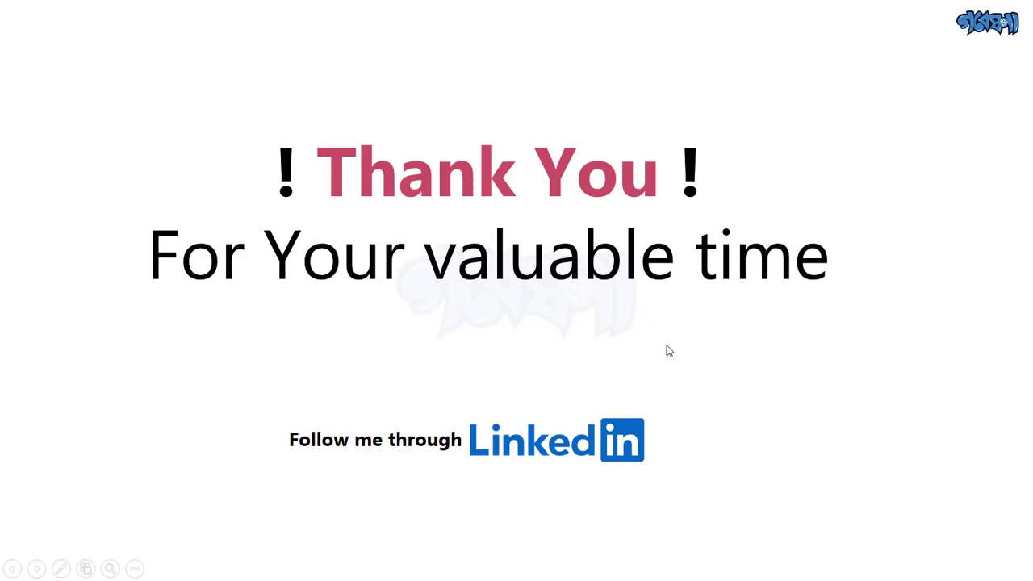